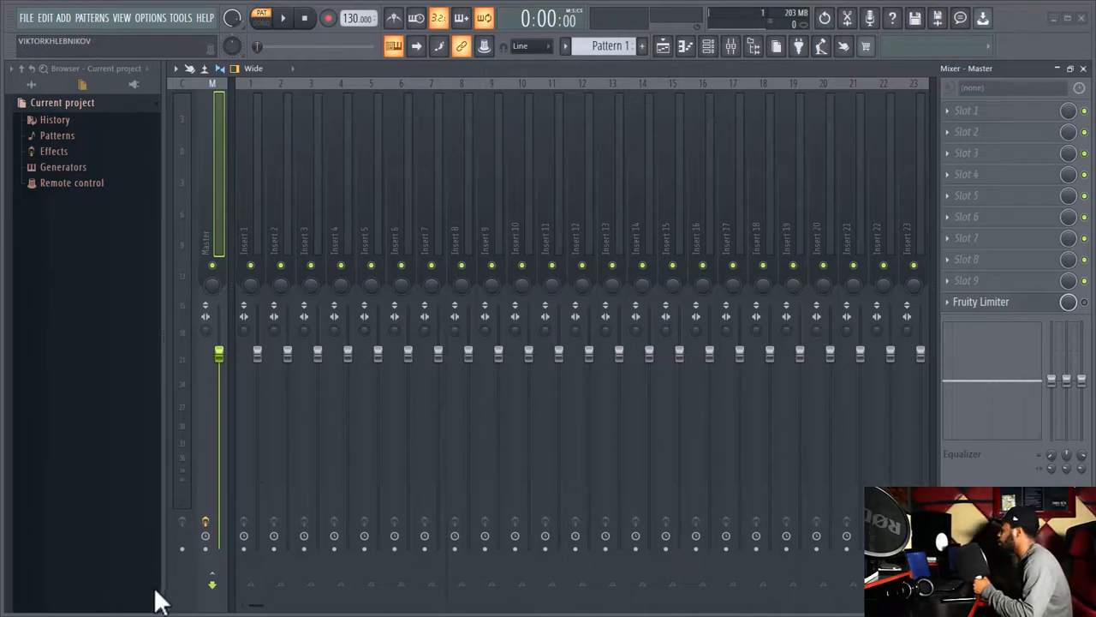
Step: Show the Playlist and look through the categories of templates available for a new project
{"action": "left_click", "coordinate": [663, 48]}
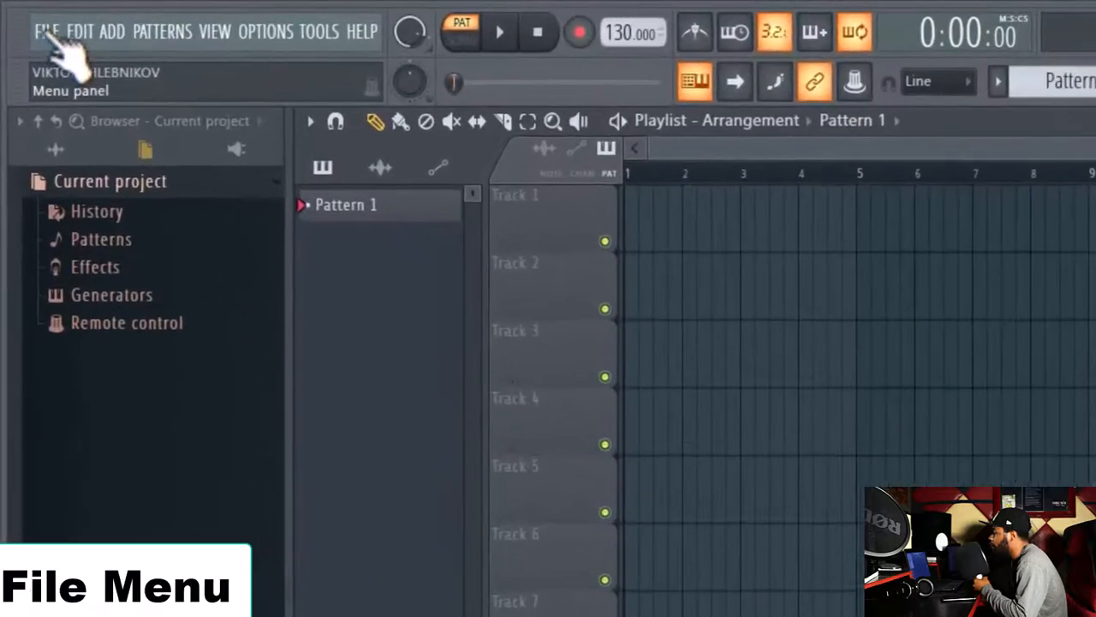
{"action": "left_click", "coordinate": [34, 24]}
{"action": "mouse_move", "coordinate": [126, 92]}
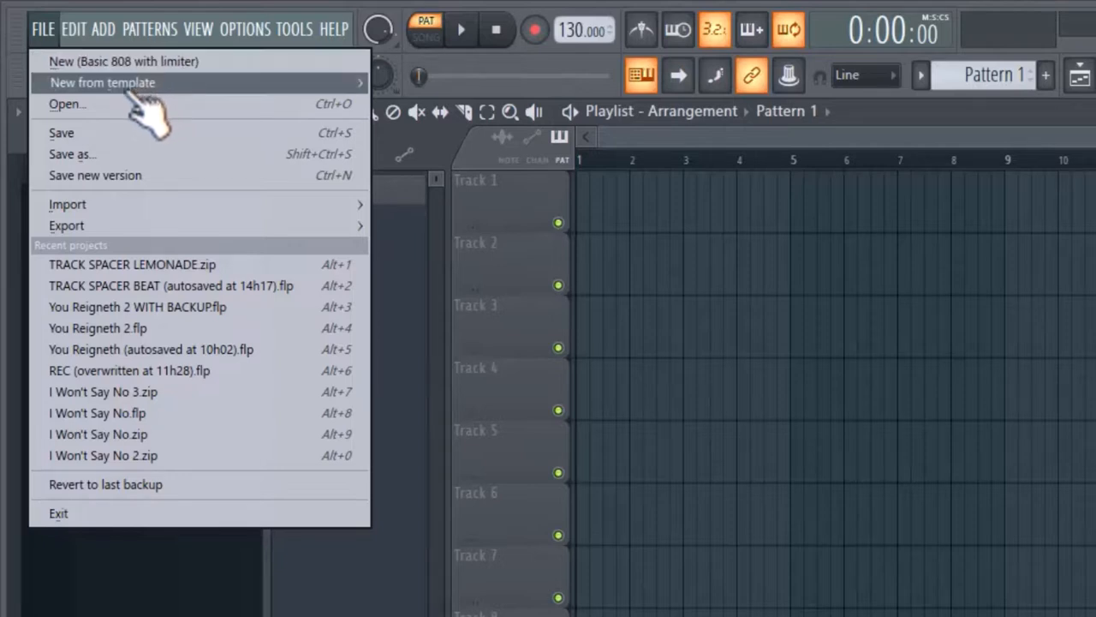
{"action": "mouse_move", "coordinate": [142, 91]}
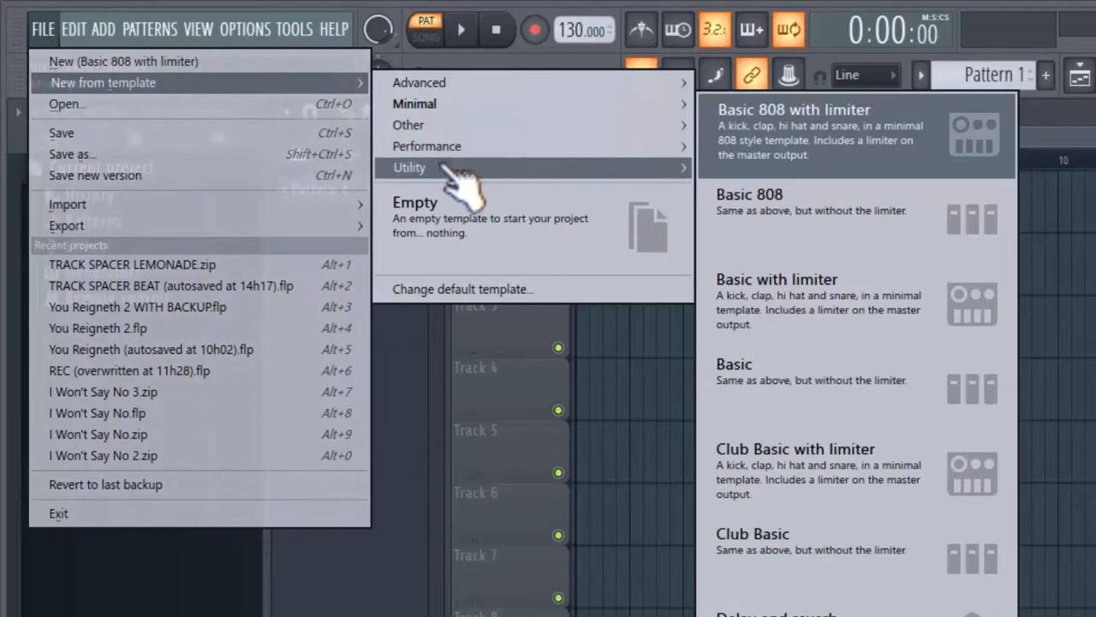
{"action": "mouse_move", "coordinate": [485, 130]}
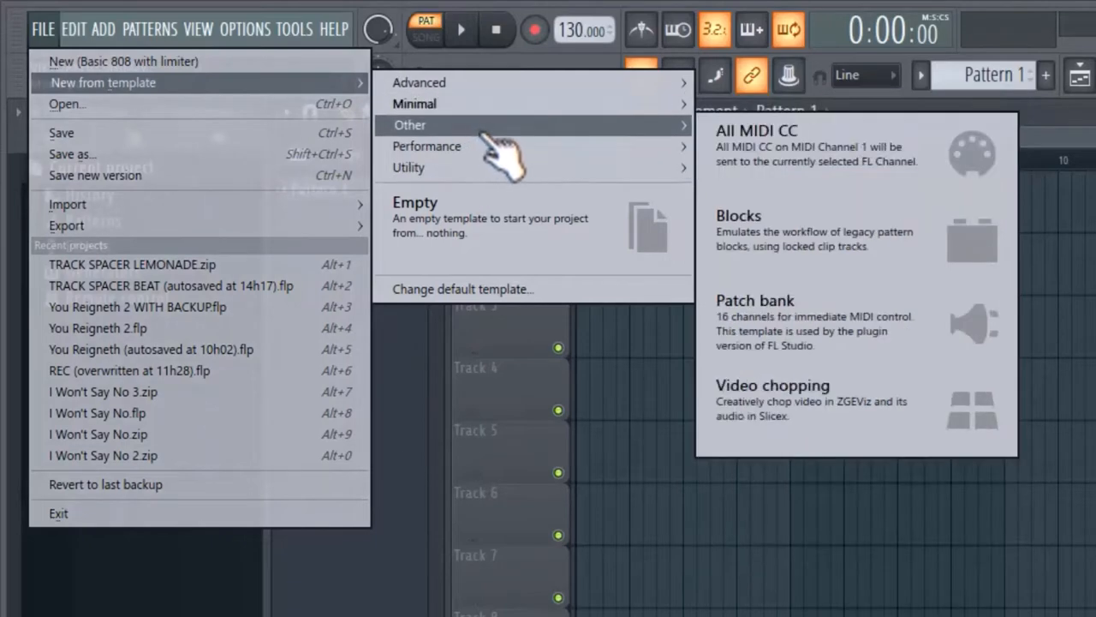
{"action": "mouse_move", "coordinate": [501, 165]}
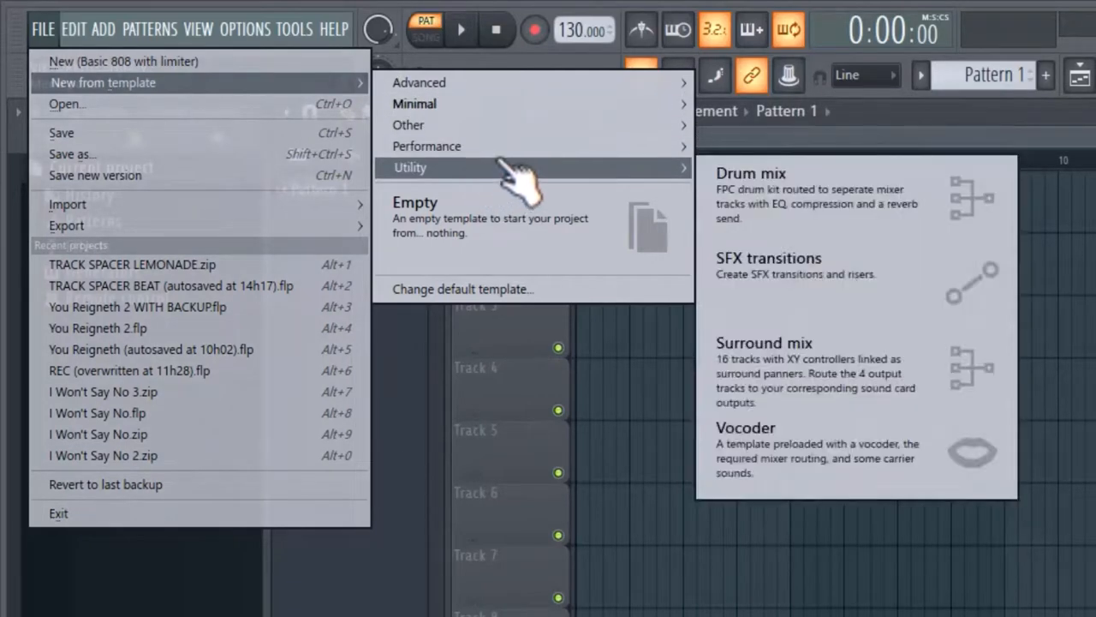
{"action": "mouse_move", "coordinate": [390, 124]}
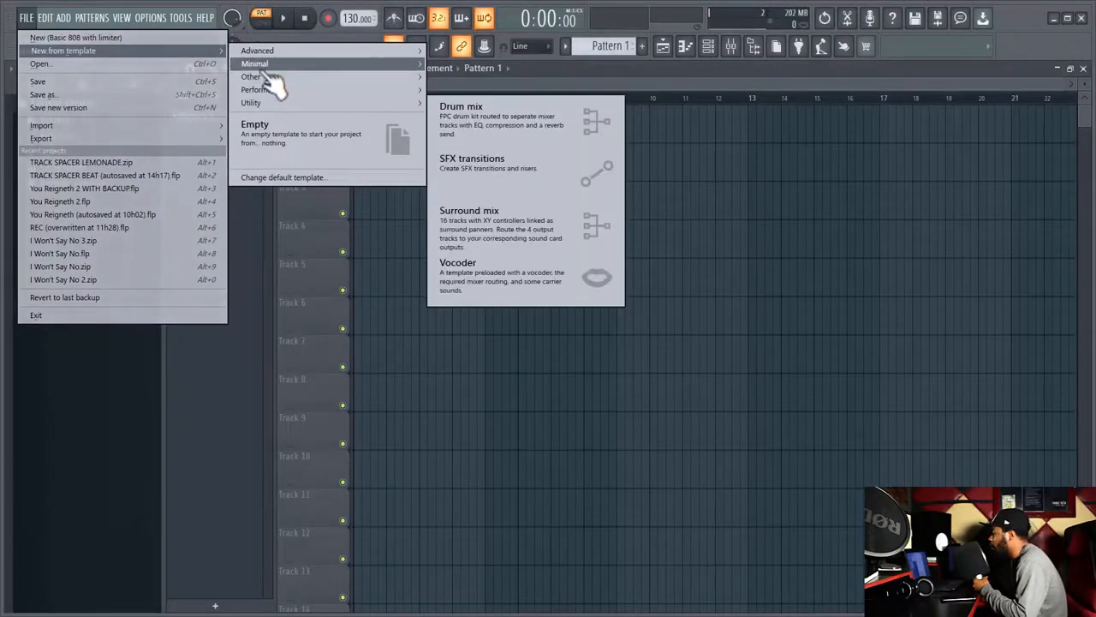
Step: Examine the project's import and export options and the list of plugins that can be added
{"action": "mouse_move", "coordinate": [266, 54]}
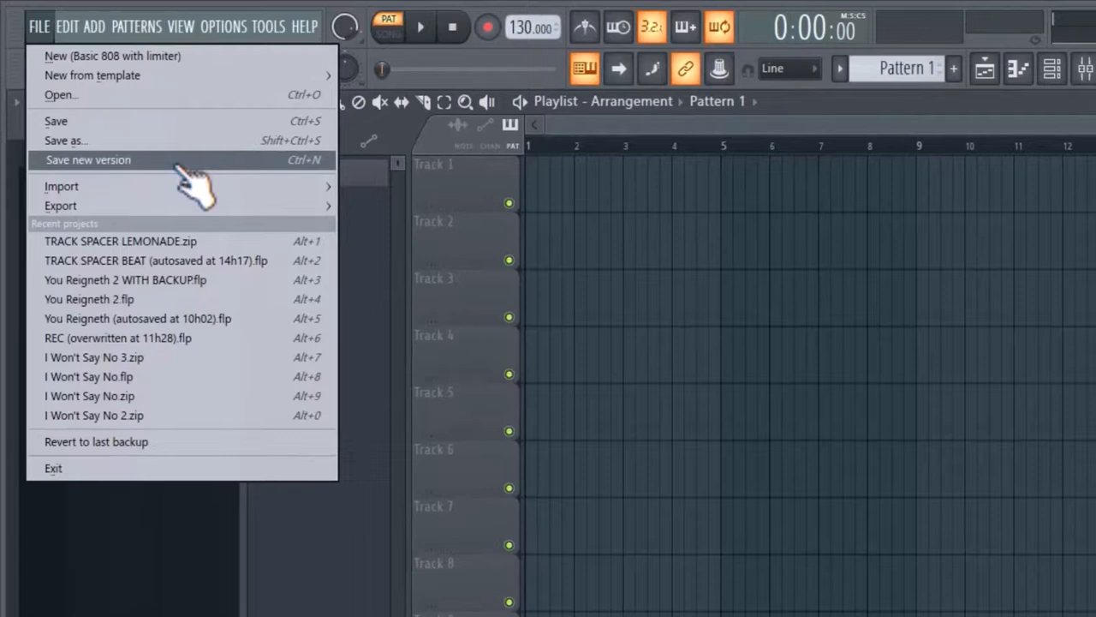
{"action": "mouse_move", "coordinate": [161, 187]}
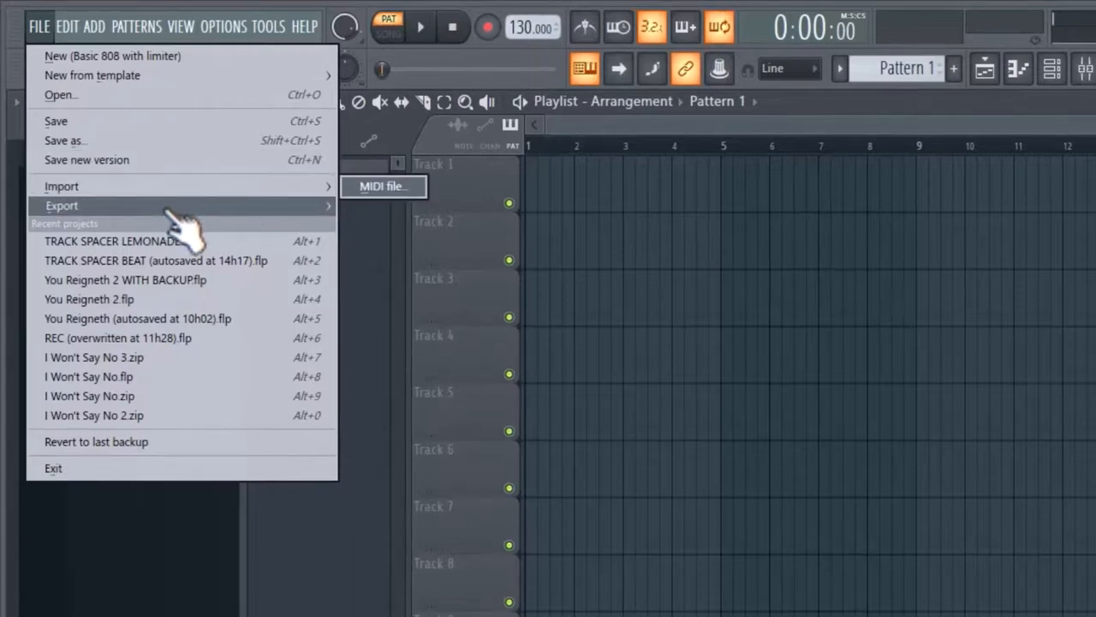
{"action": "mouse_move", "coordinate": [171, 212]}
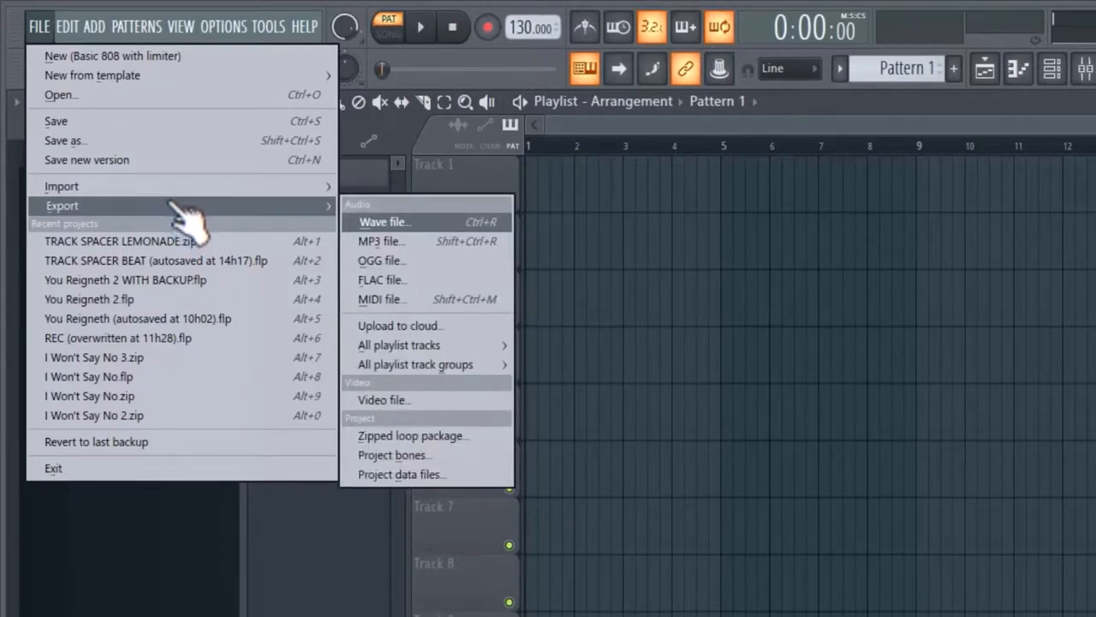
{"action": "left_click", "coordinate": [80, 26]}
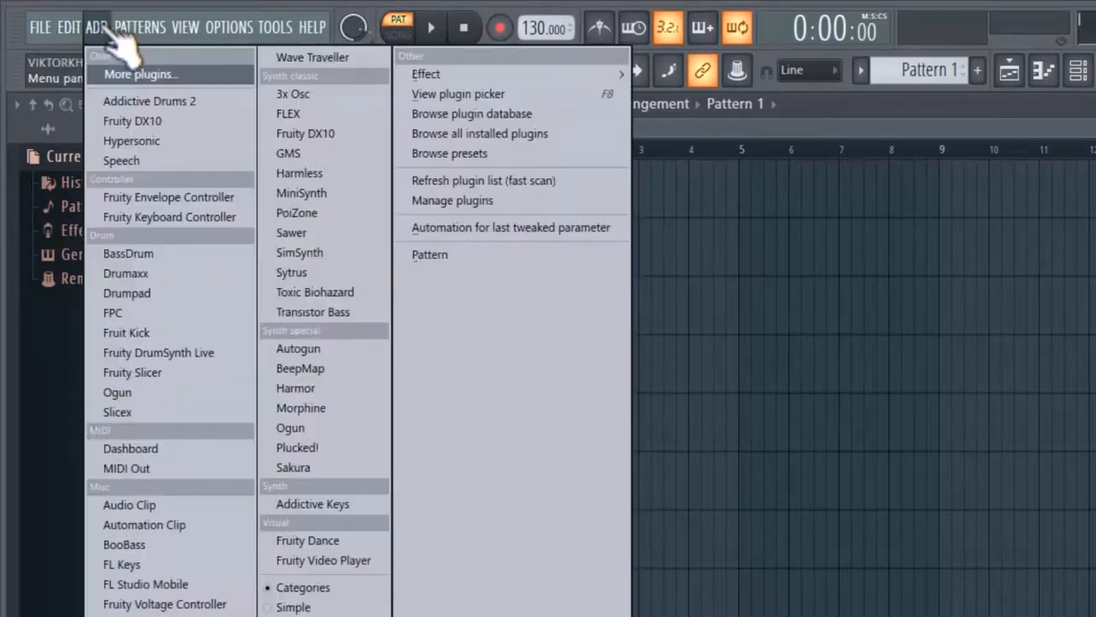
{"action": "mouse_move", "coordinate": [141, 30]}
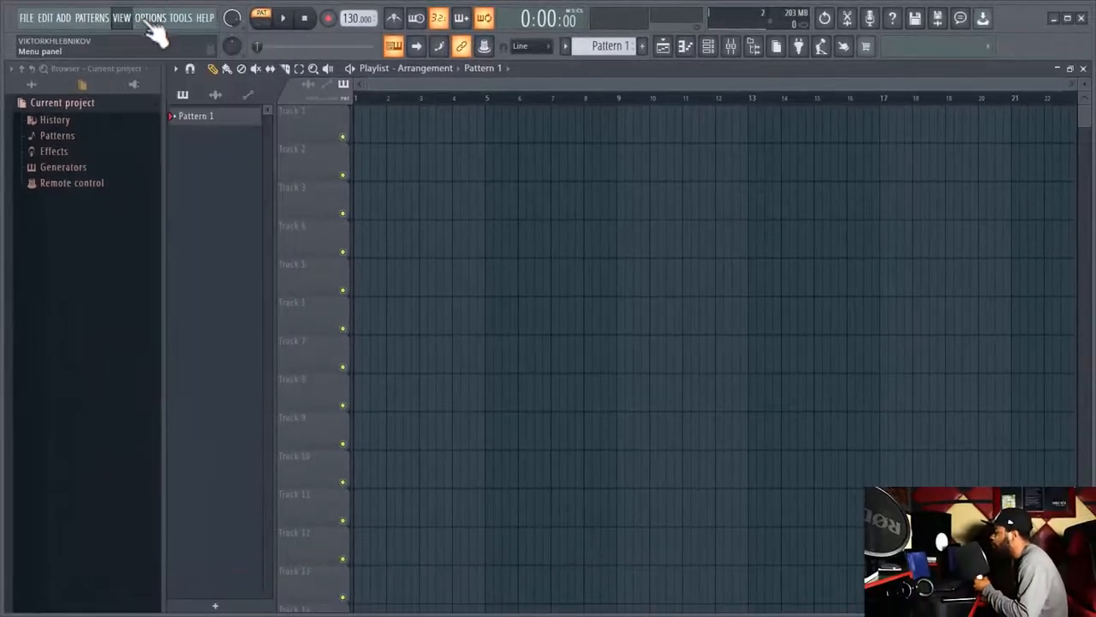
Step: Review the MIDI, audio, general, file and project info settings, and close the settings window
{"action": "mouse_move", "coordinate": [161, 26]}
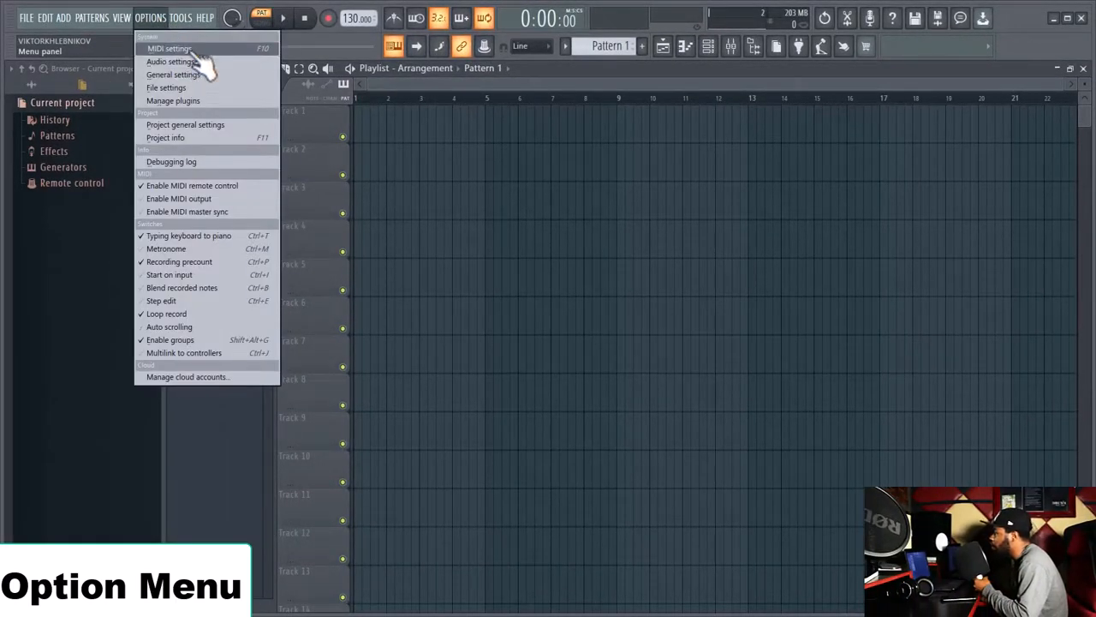
{"action": "left_click", "coordinate": [203, 51]}
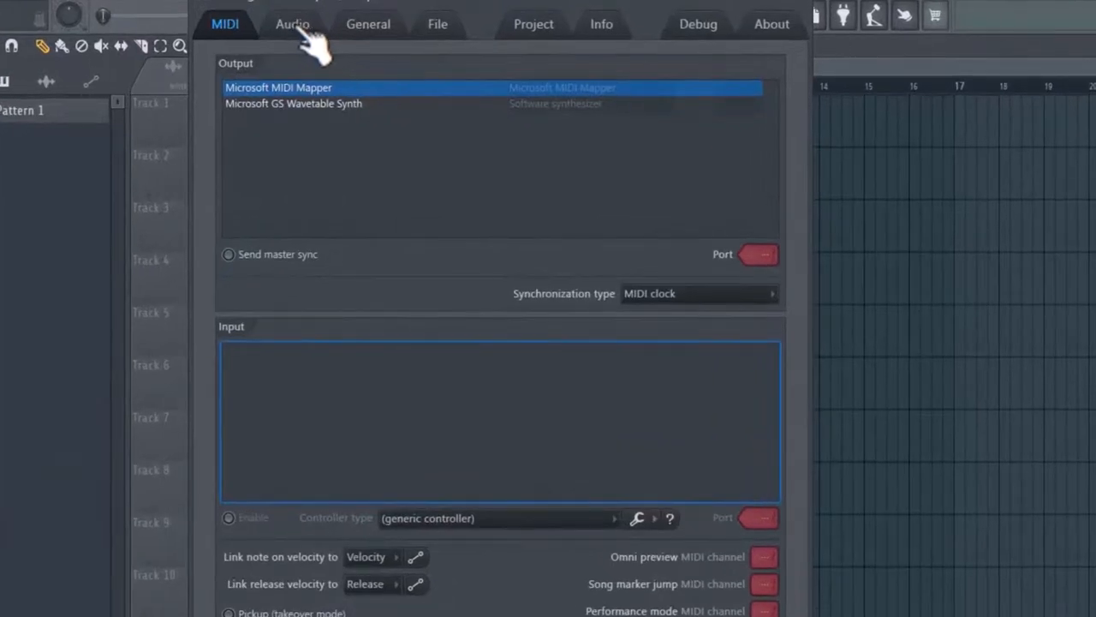
{"action": "left_click", "coordinate": [295, 30]}
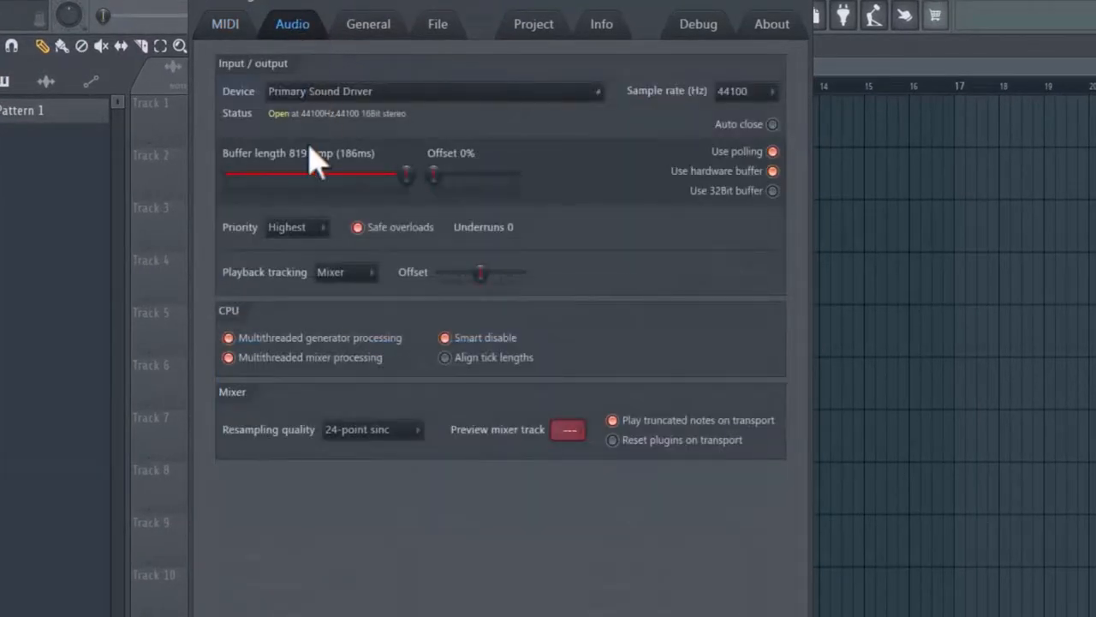
{"action": "left_click", "coordinate": [381, 36]}
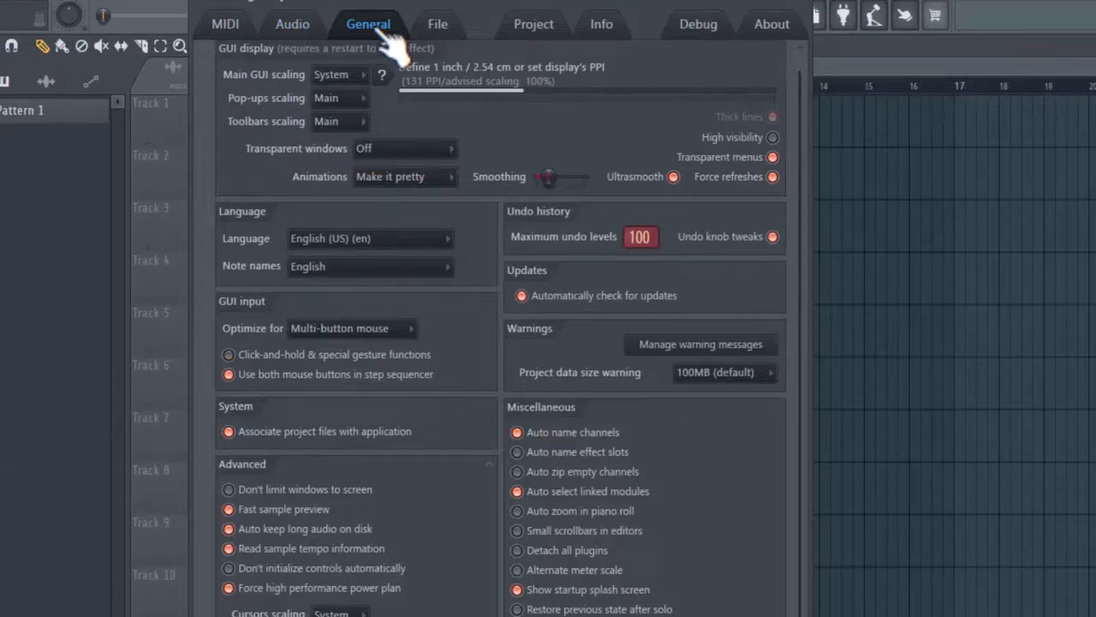
{"action": "left_click", "coordinate": [440, 27]}
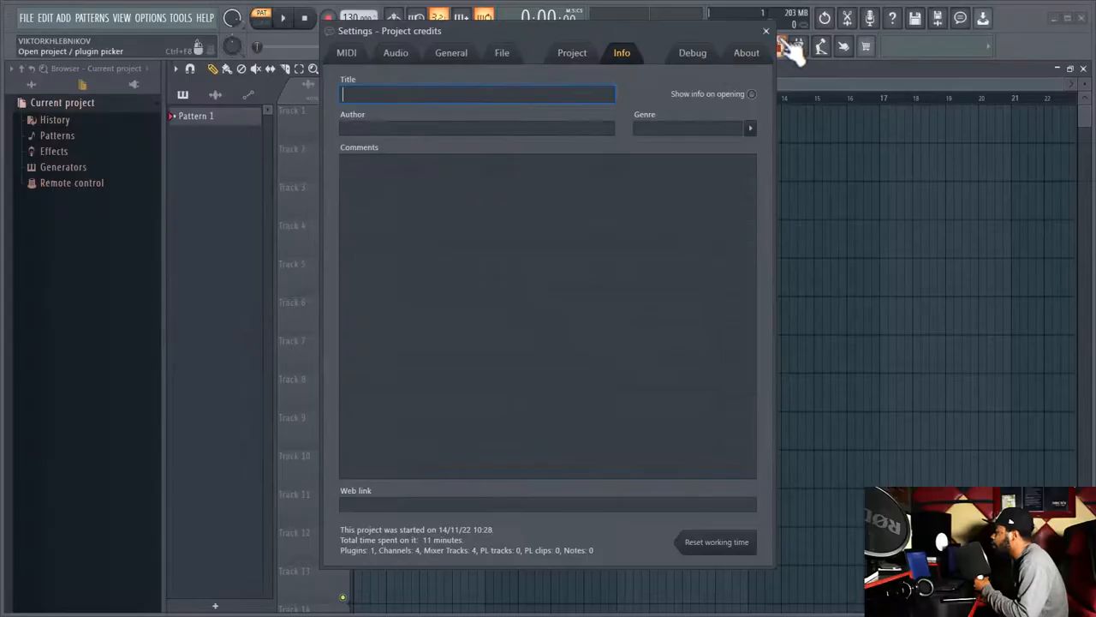
{"action": "left_click", "coordinate": [771, 31]}
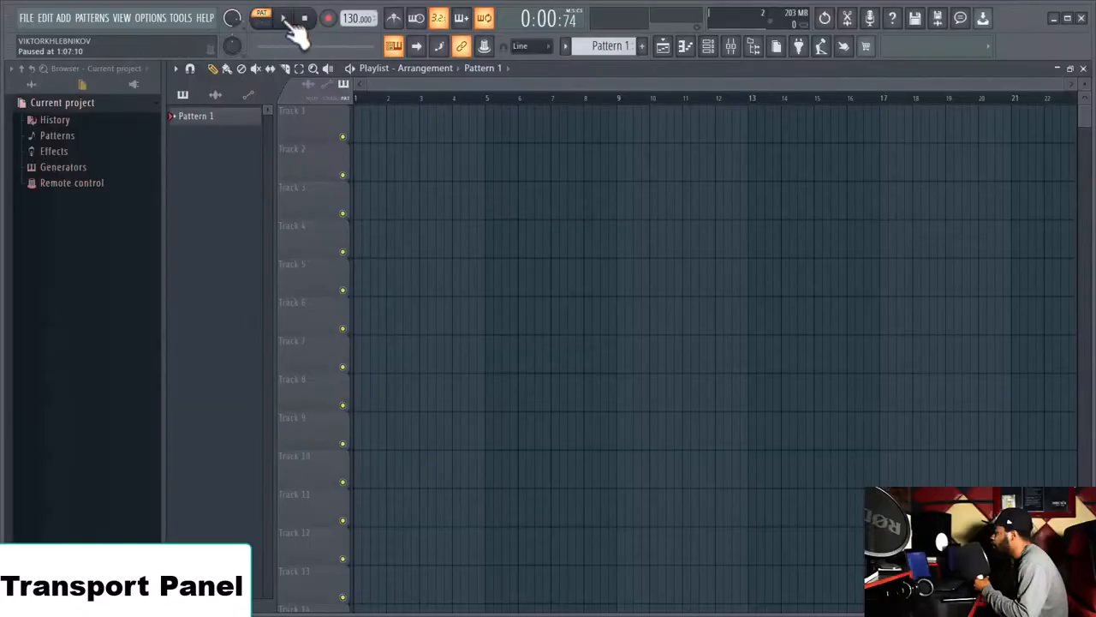
Step: Play Pattern 1, start a recording run with the precount, and stop it
{"action": "left_click", "coordinate": [285, 20]}
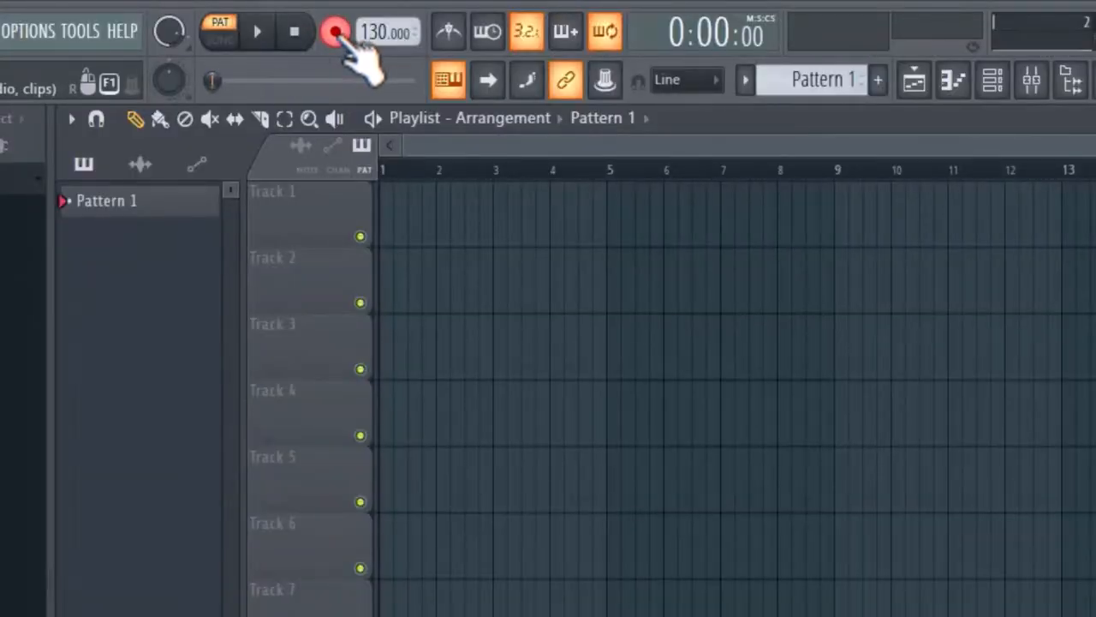
{"action": "left_click", "coordinate": [258, 34]}
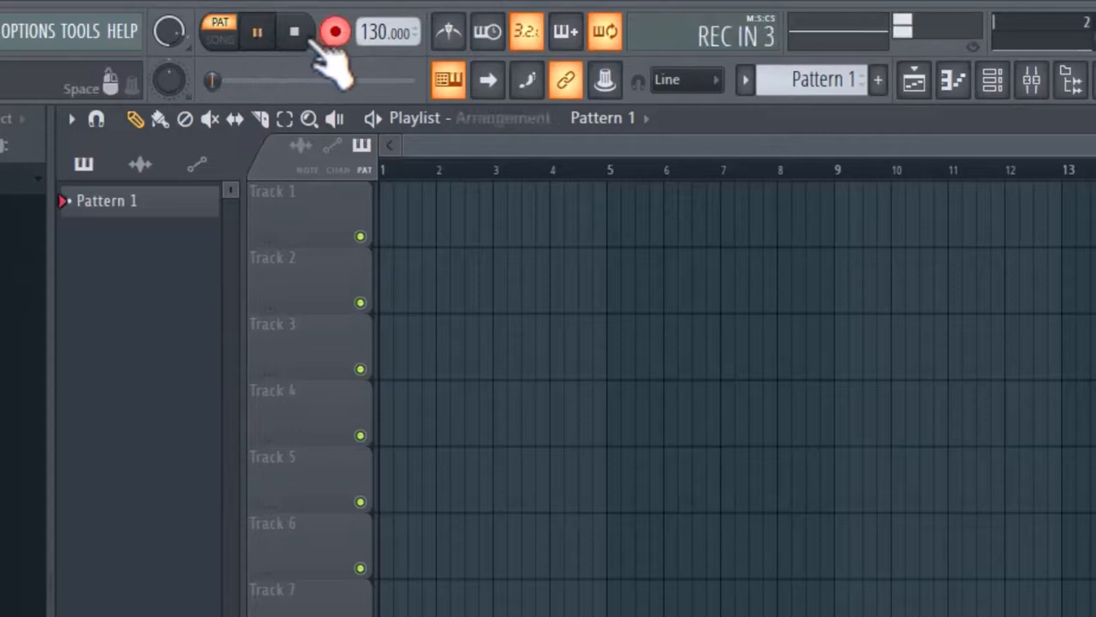
{"action": "left_click", "coordinate": [294, 32]}
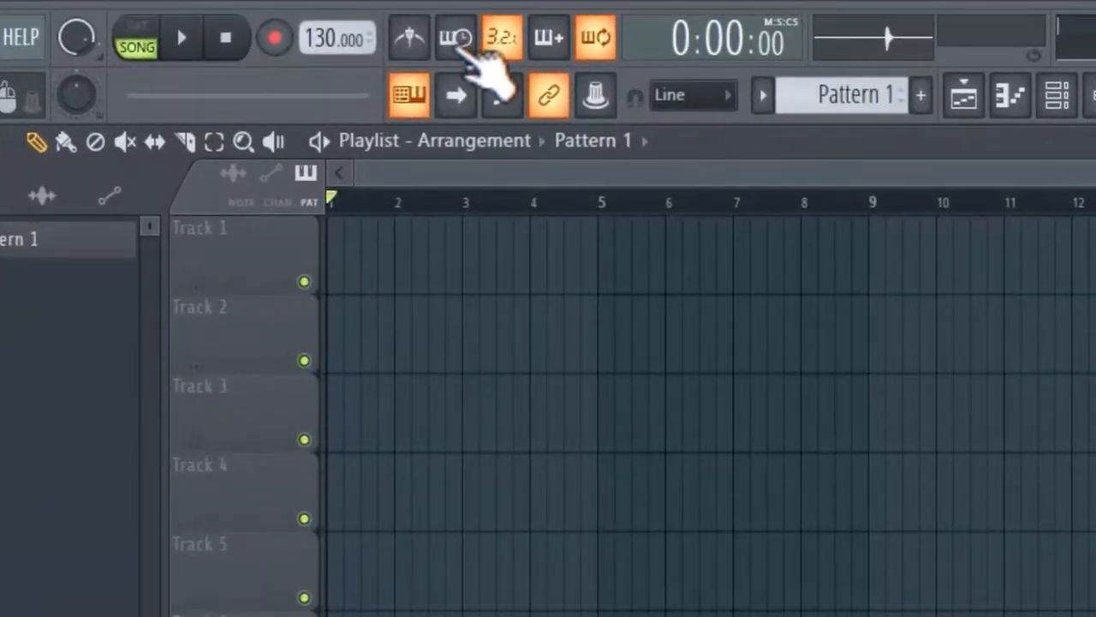
Step: Toggle wait for input, the recording precount and typing keyboard to piano, returning each switch to its original state
{"action": "left_click", "coordinate": [468, 48]}
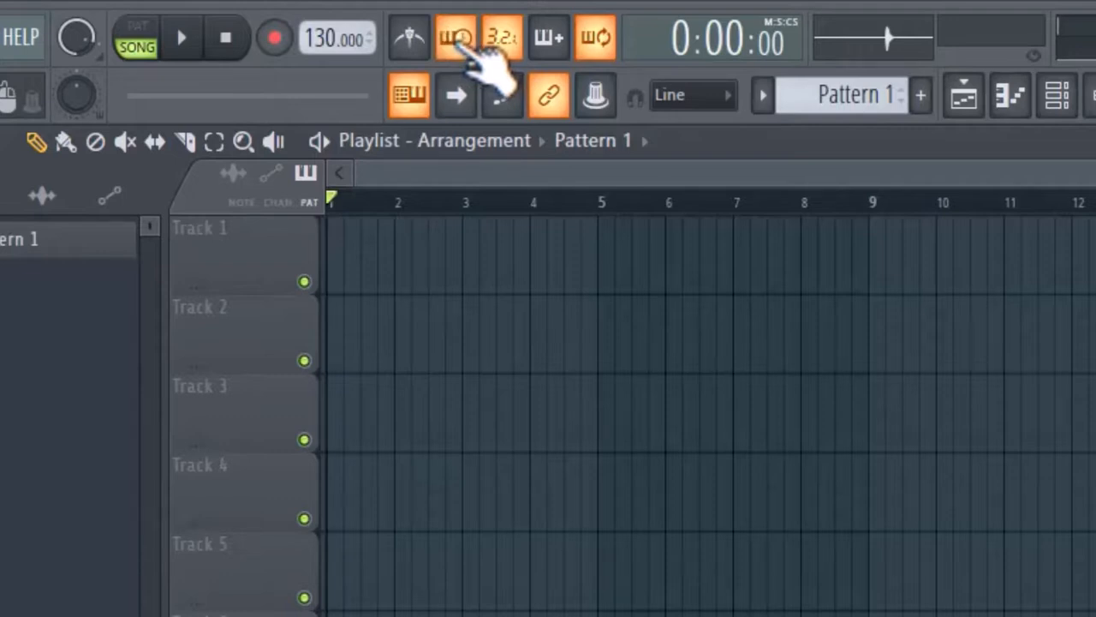
{"action": "left_click", "coordinate": [462, 45]}
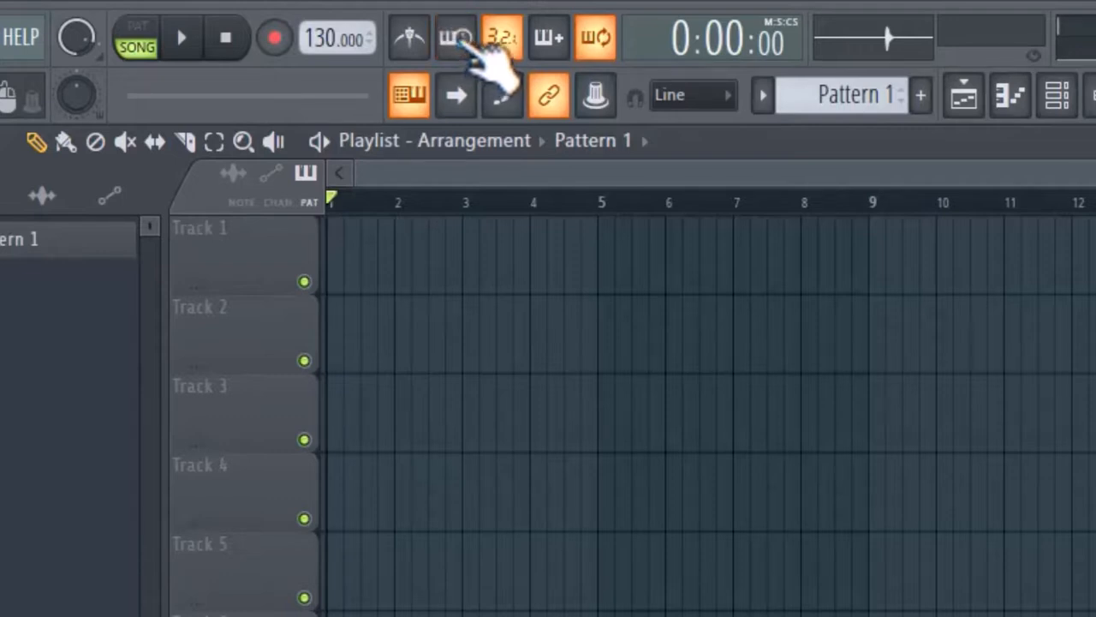
{"action": "left_click", "coordinate": [512, 44]}
{"action": "left_click", "coordinate": [512, 43]}
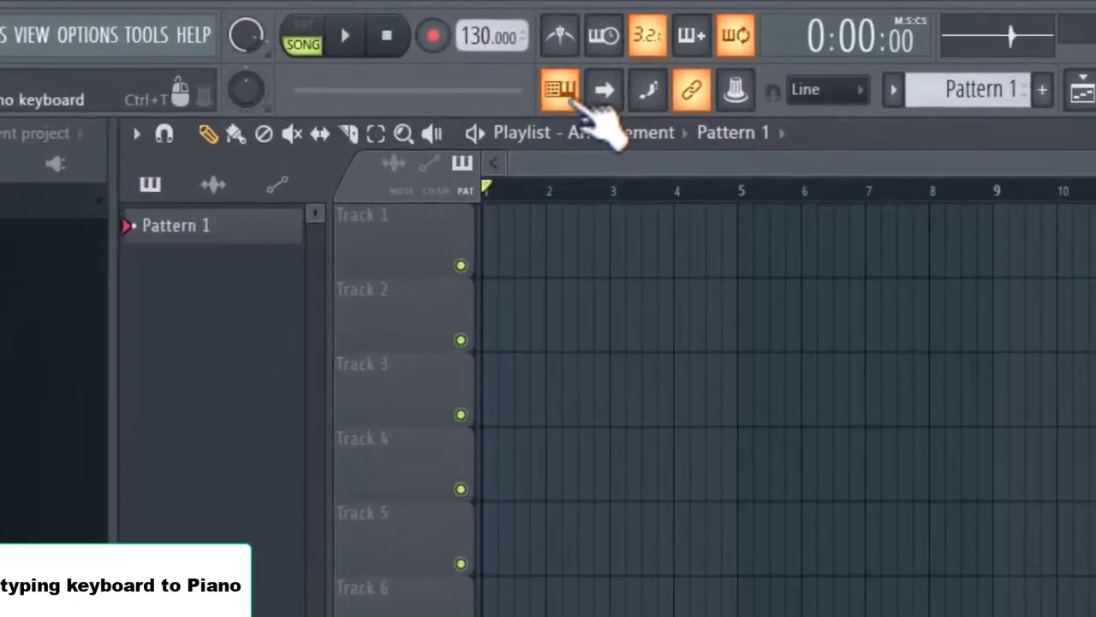
{"action": "left_click", "coordinate": [573, 101]}
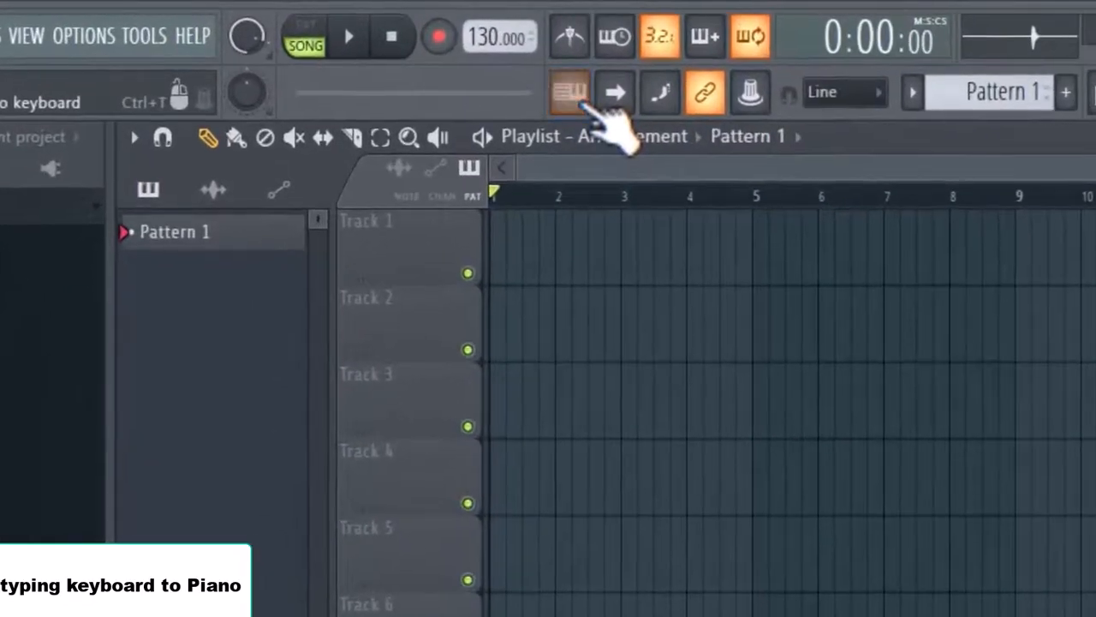
{"action": "left_click", "coordinate": [572, 99]}
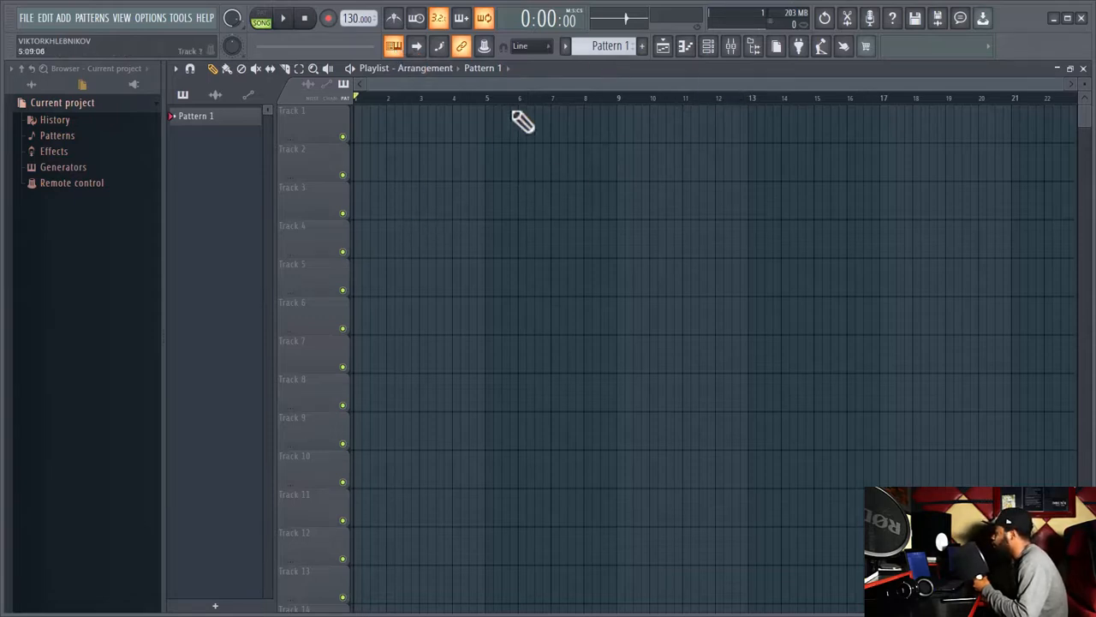
Step: Switch the song position display to bars, steps and ticks, and move the playhead to about 1:09:00
{"action": "left_click", "coordinate": [572, 16]}
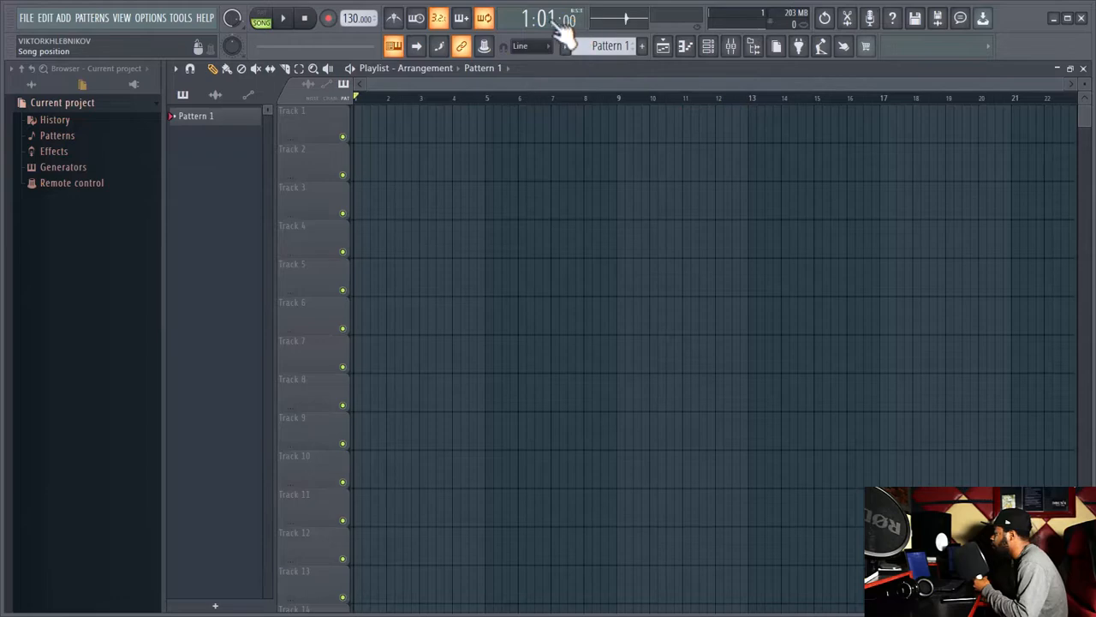
{"action": "left_click_drag", "start_coordinate": [371, 97], "coordinate": [519, 92]}
{"action": "scroll", "coordinate": [504, 110], "scroll_direction": "up", "scroll_amount": 1}
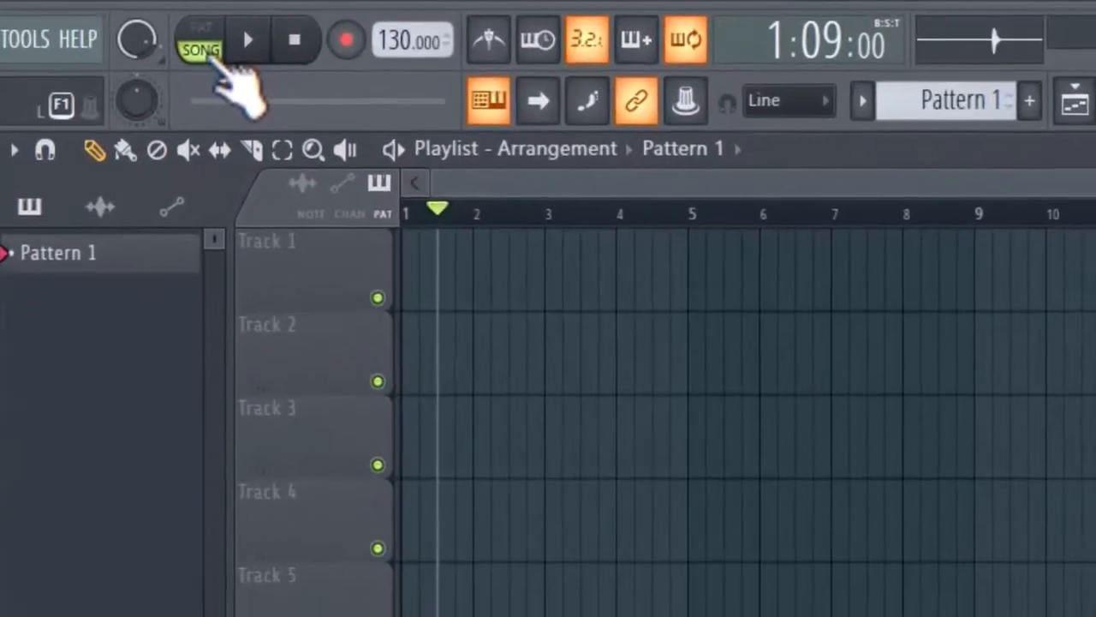
Step: Alternate playback between pattern and song mode several times, ending in song mode
{"action": "left_click", "coordinate": [212, 60]}
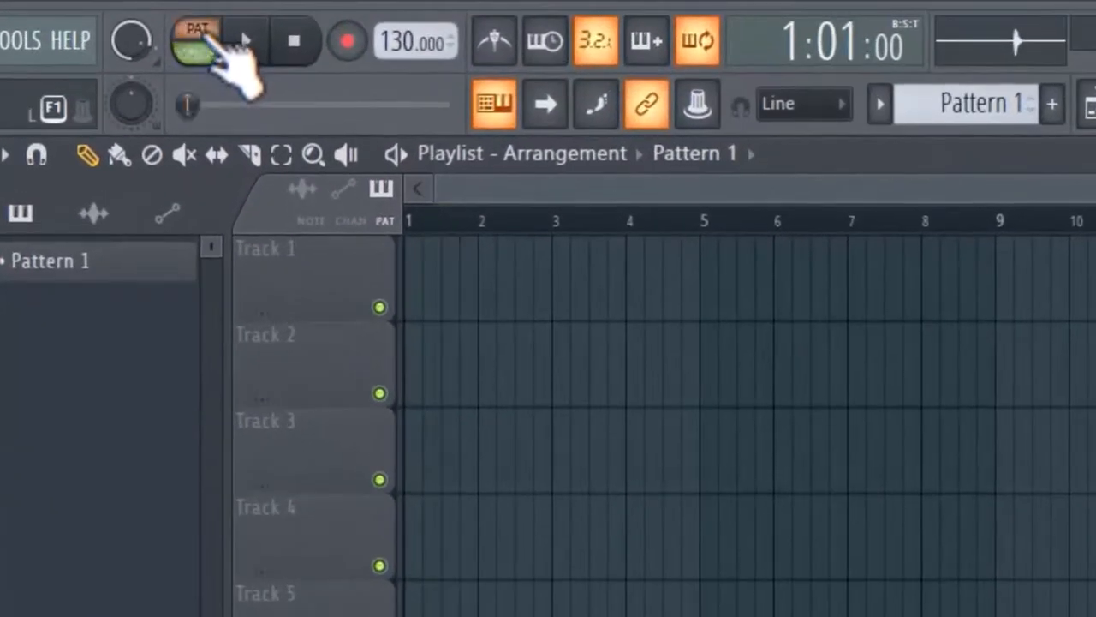
{"action": "left_click", "coordinate": [214, 58]}
{"action": "left_click", "coordinate": [212, 55]}
{"action": "left_click", "coordinate": [212, 54]}
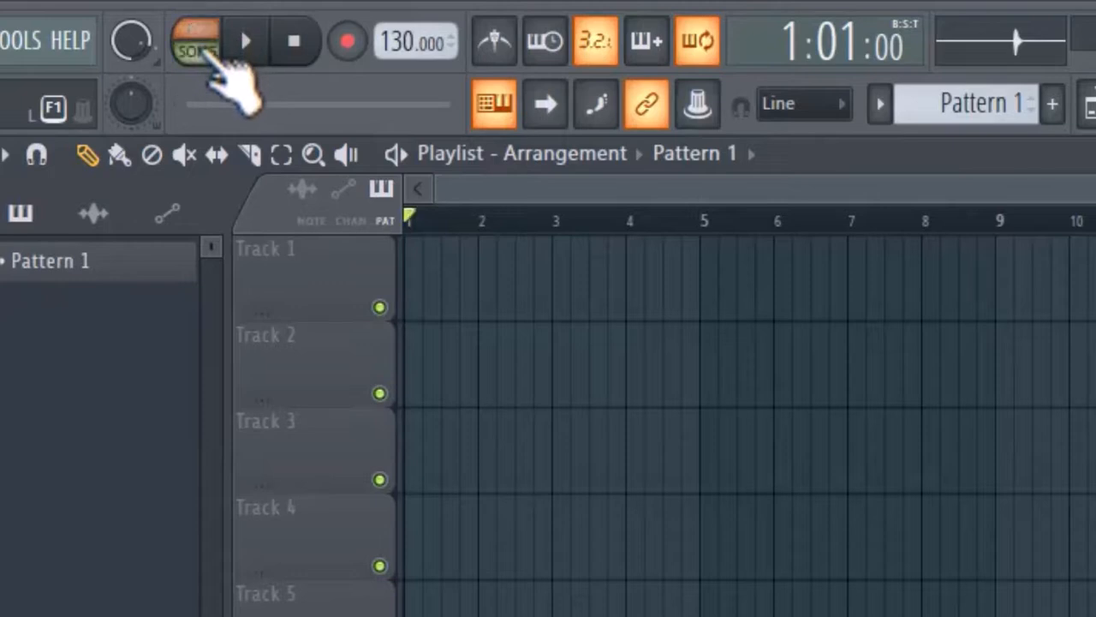
{"action": "left_click", "coordinate": [214, 53]}
Step: Try raising the project tempo with the pop-up Tempo knob
{"action": "right_click", "coordinate": [406, 39]}
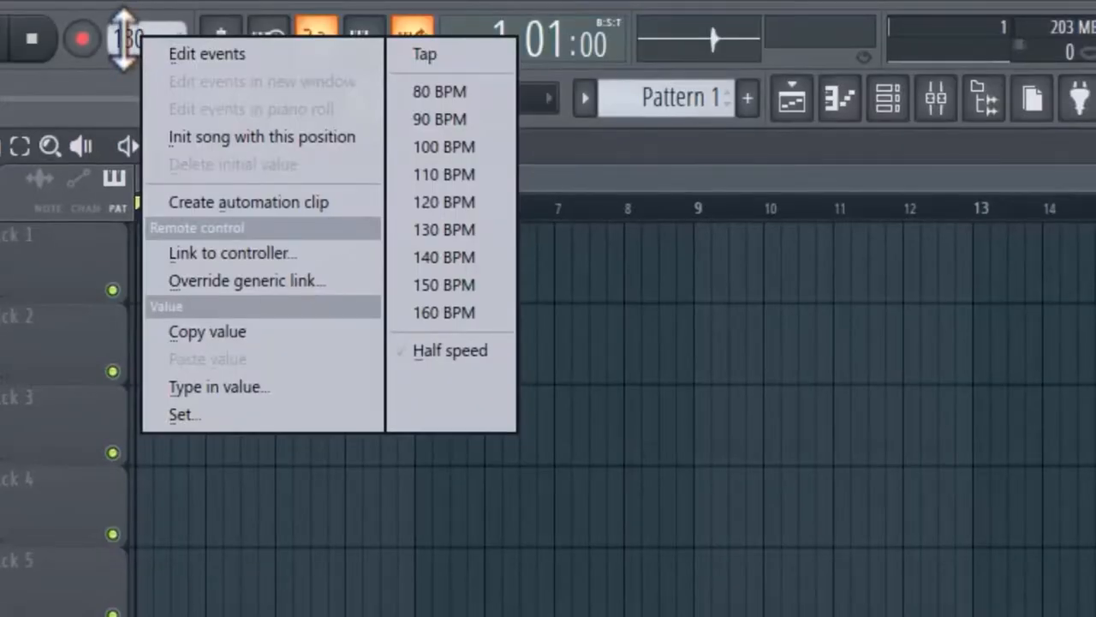
{"action": "left_click", "coordinate": [133, 35]}
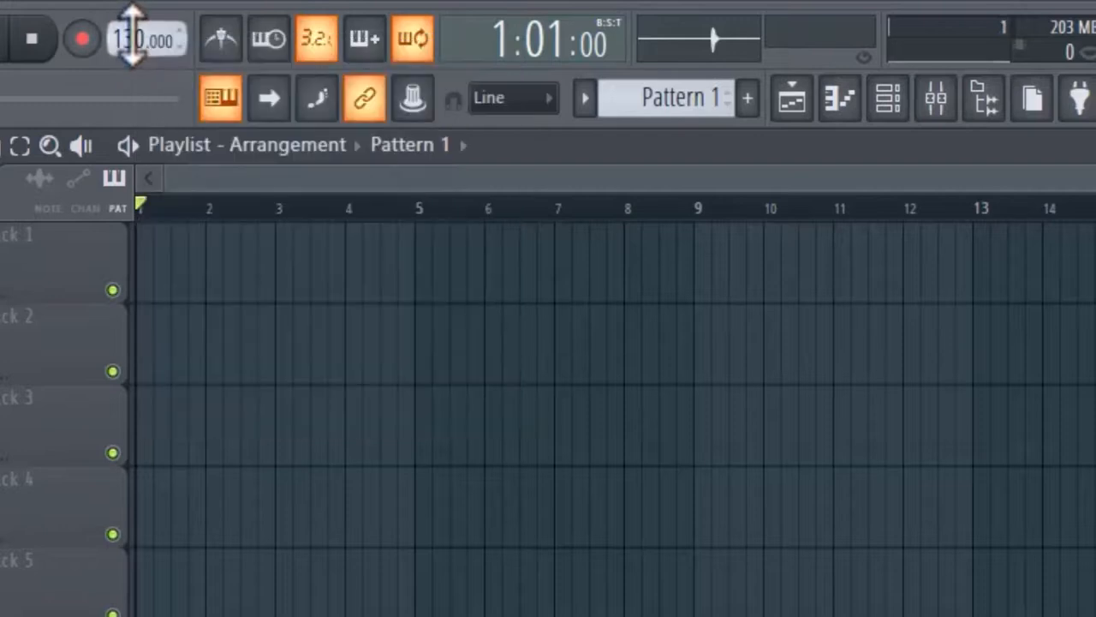
{"action": "right_click", "coordinate": [133, 35]}
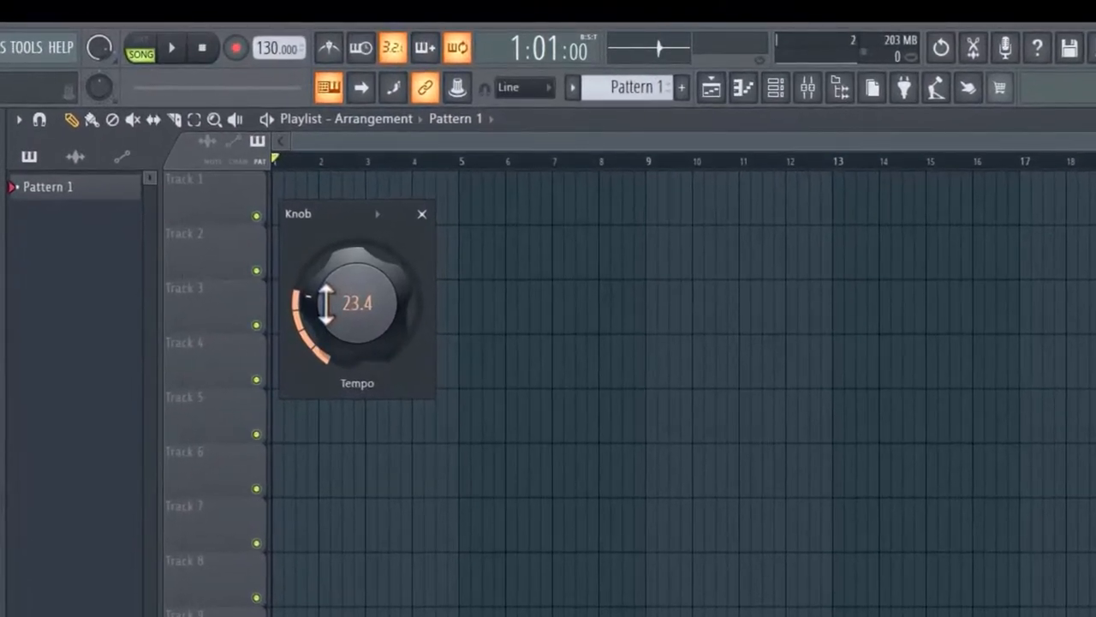
{"action": "left_click_drag", "start_coordinate": [349, 299], "coordinate": [305, 259]}
Step: Set the project tempo to the 100 BPM preset and reopen the tempo options
{"action": "right_click", "coordinate": [276, 48]}
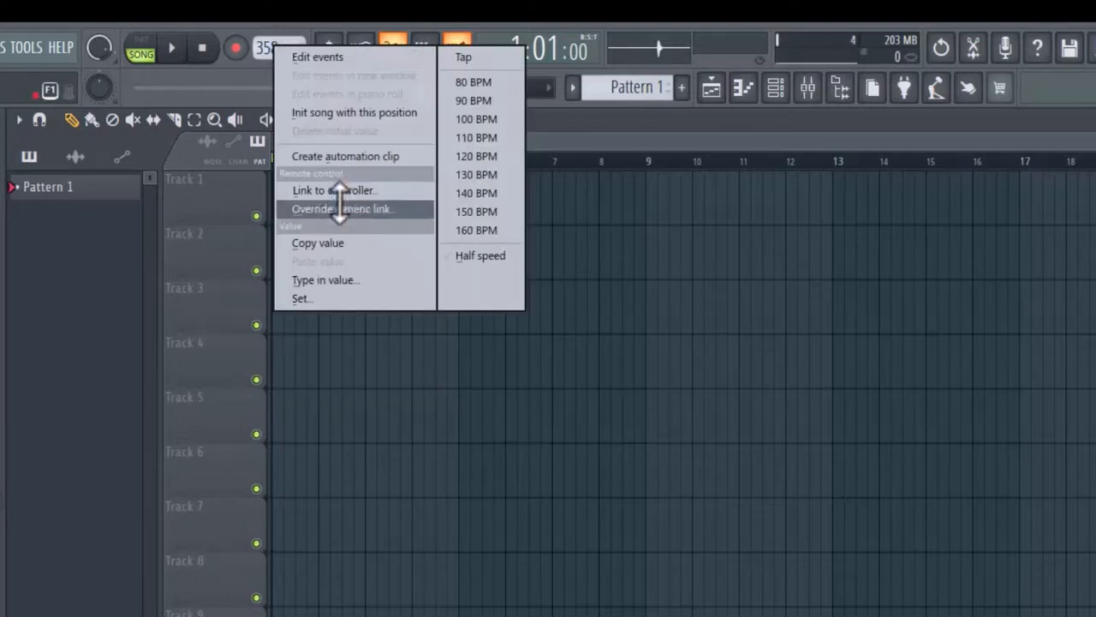
{"action": "left_click", "coordinate": [480, 119]}
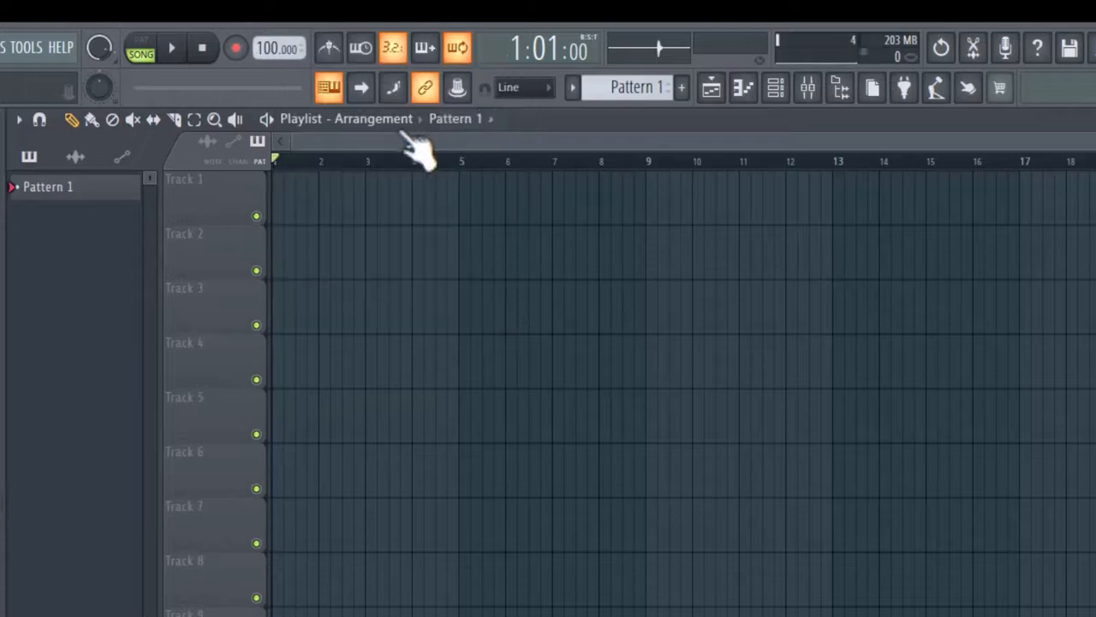
{"action": "right_click", "coordinate": [272, 48]}
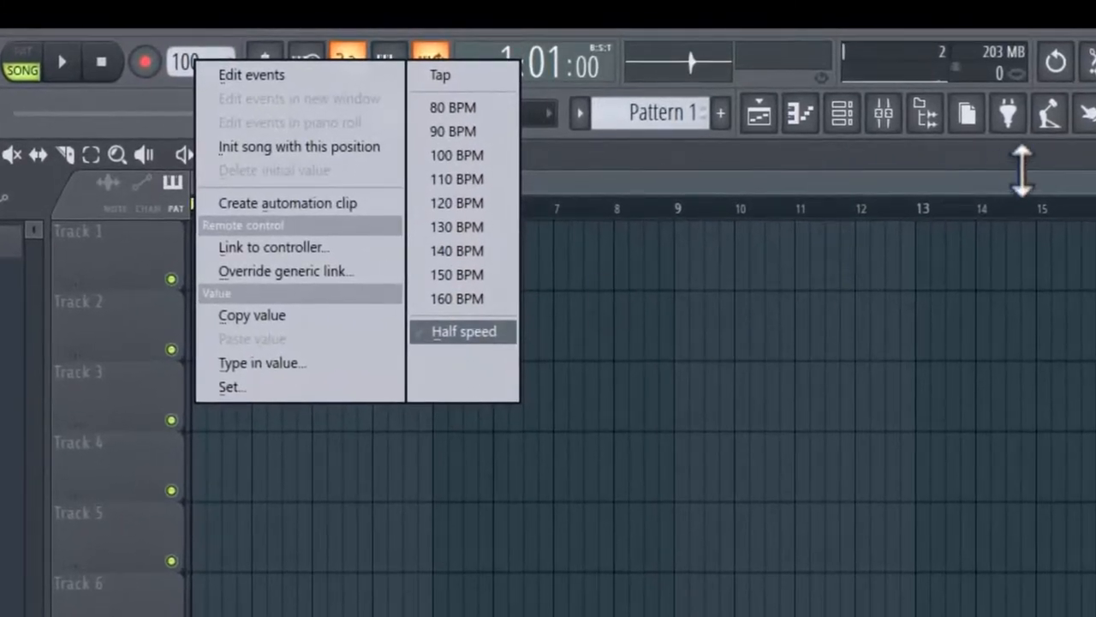
Step: Open the Tempo tapper and try tapping in the project tempo at different speeds
{"action": "left_click", "coordinate": [1053, 111]}
{"action": "left_click", "coordinate": [1052, 112]}
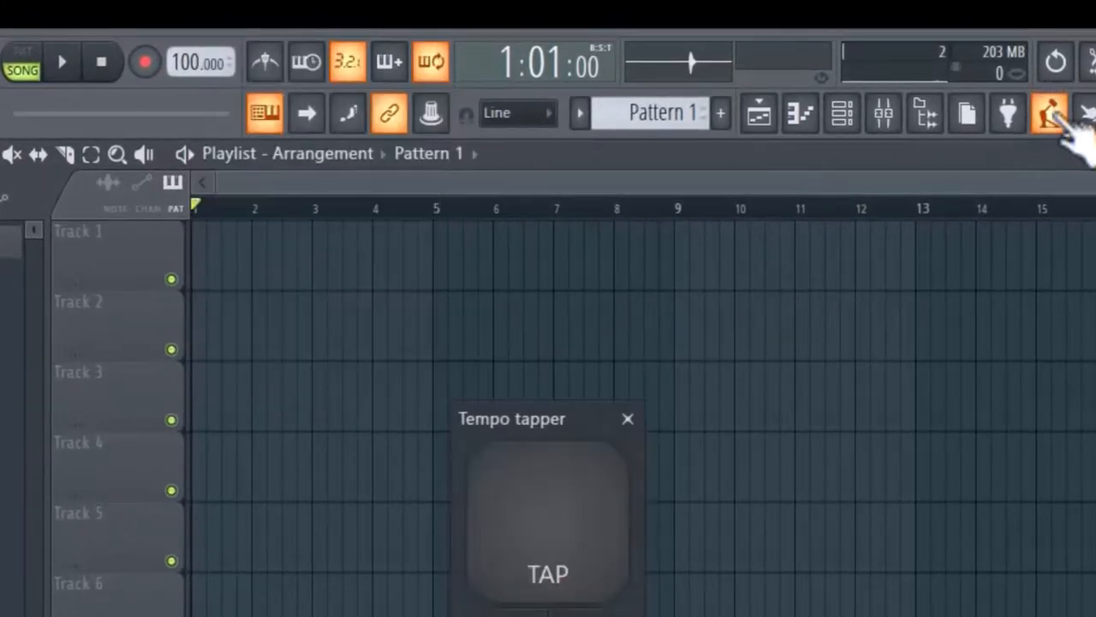
{"action": "left_click", "coordinate": [585, 548]}
{"action": "left_click", "coordinate": [585, 546]}
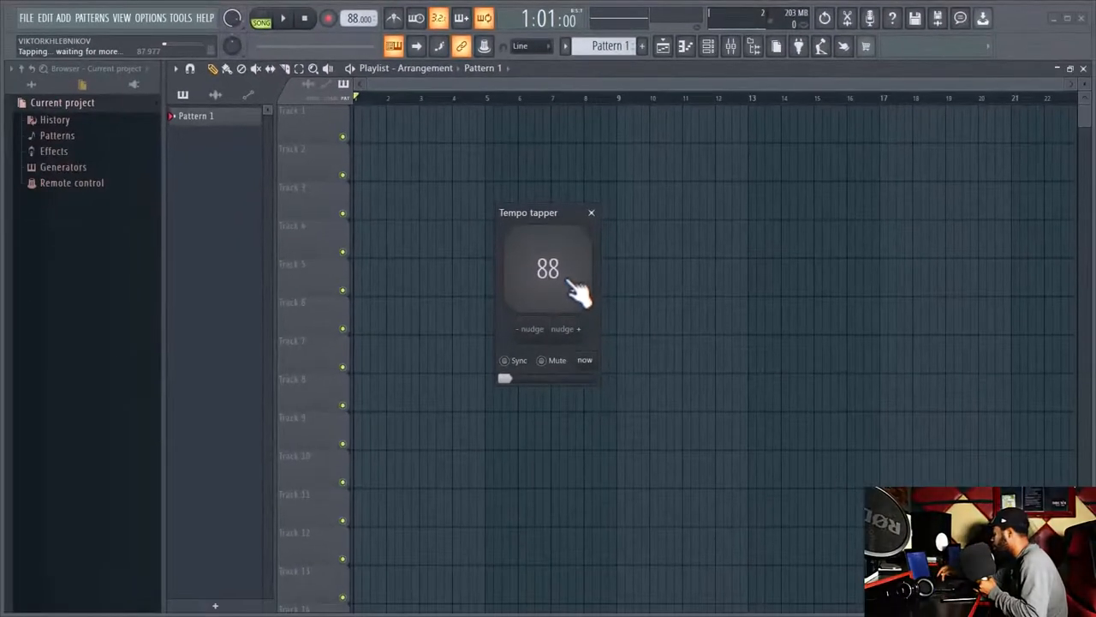
{"action": "left_click", "coordinate": [584, 544]}
{"action": "left_click", "coordinate": [570, 283]}
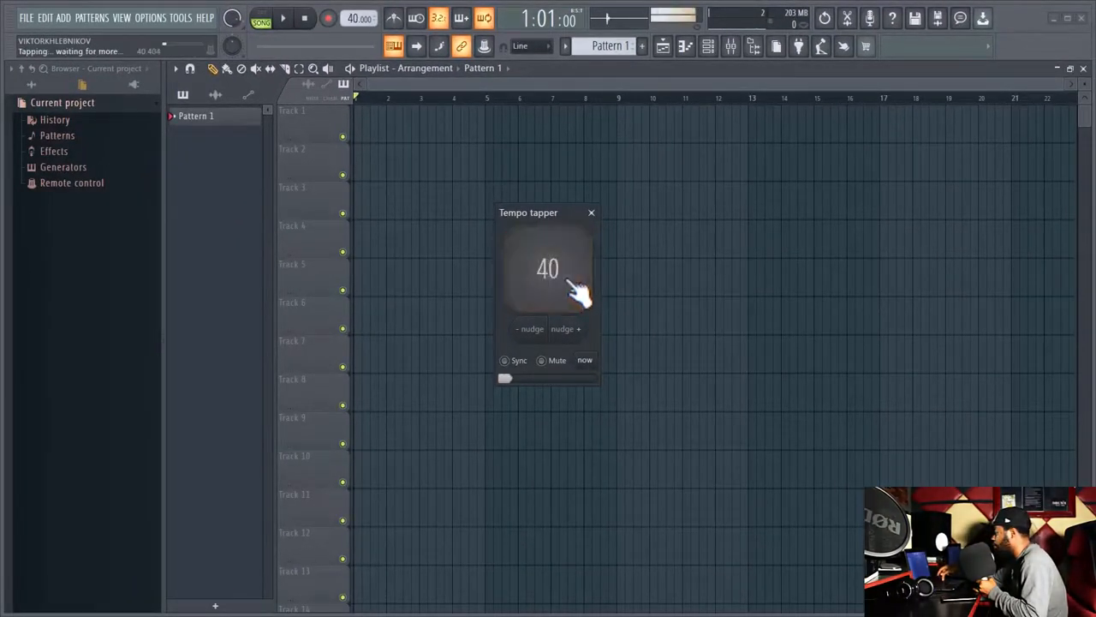
{"action": "left_click", "coordinate": [569, 283]}
{"action": "left_click", "coordinate": [569, 283]}
{"action": "left_click", "coordinate": [569, 283]}
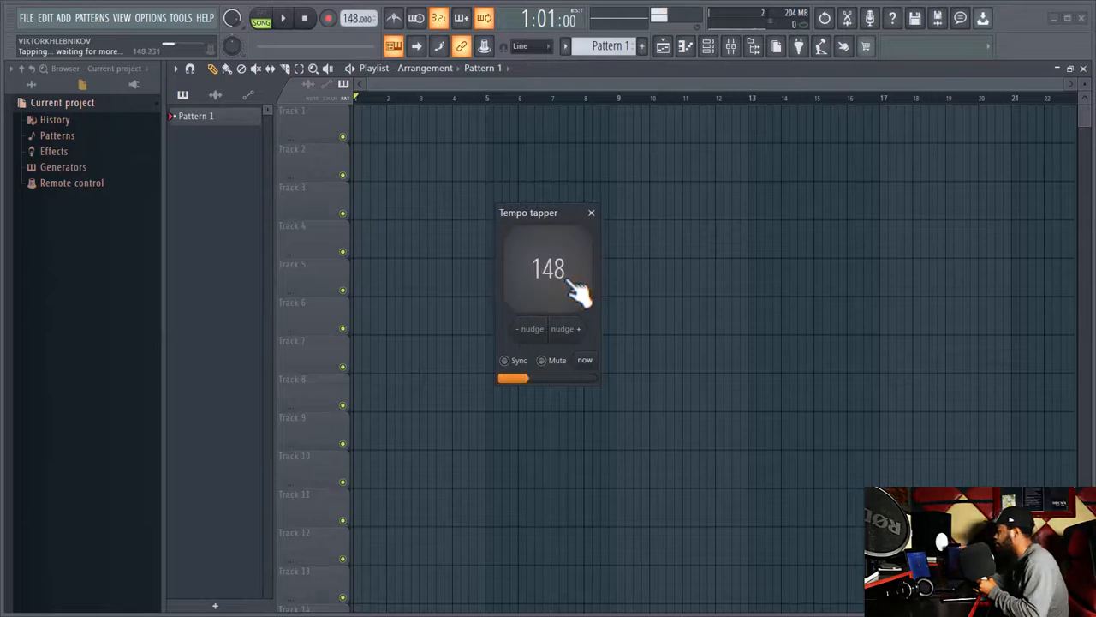
{"action": "left_click", "coordinate": [569, 283]}
{"action": "left_click", "coordinate": [570, 283]}
{"action": "left_click", "coordinate": [570, 284]}
{"action": "left_click", "coordinate": [570, 283]}
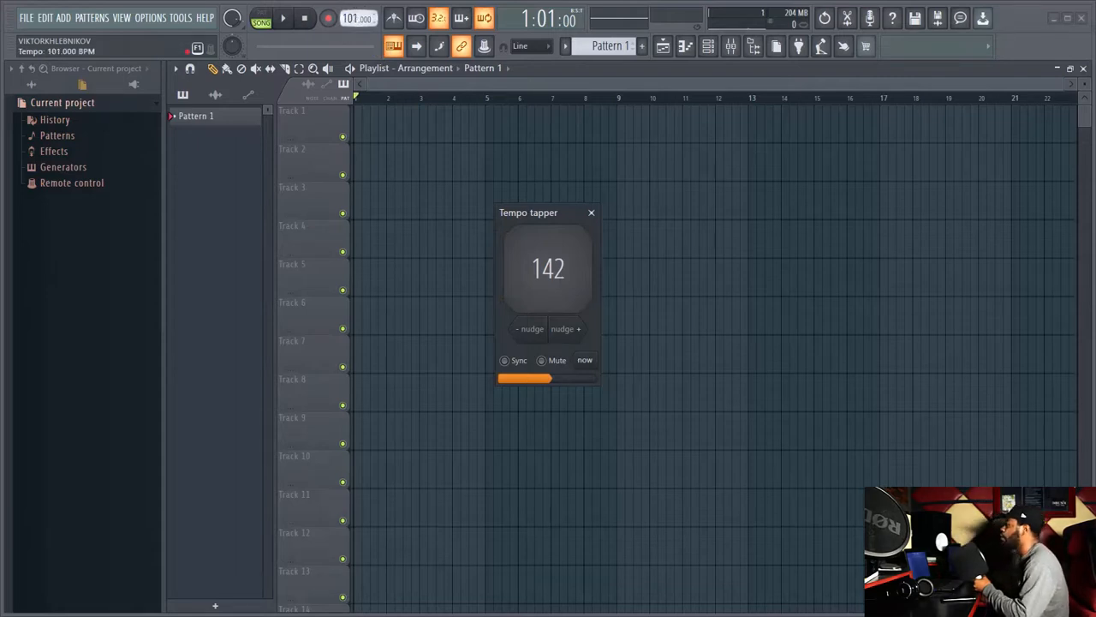
Step: Set the project tempo to 100 BPM and close the Tempo tapper
{"action": "left_click_drag", "start_coordinate": [350, 19], "coordinate": [350, 22]}
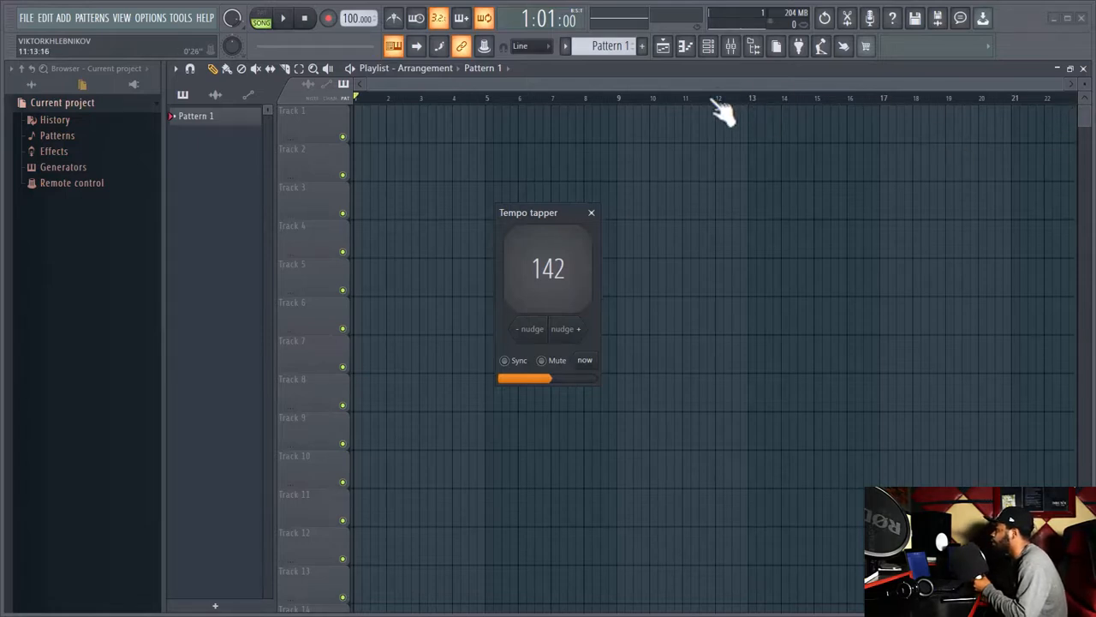
{"action": "scroll", "coordinate": [482, 80], "scroll_direction": "up", "scroll_amount": 2}
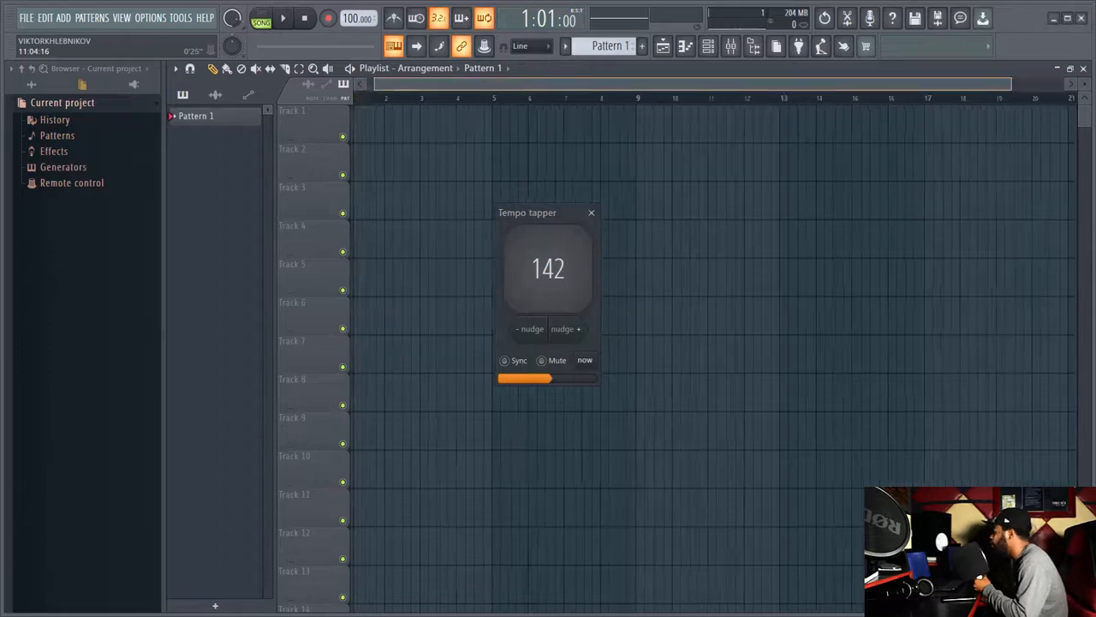
{"action": "left_click", "coordinate": [591, 214]}
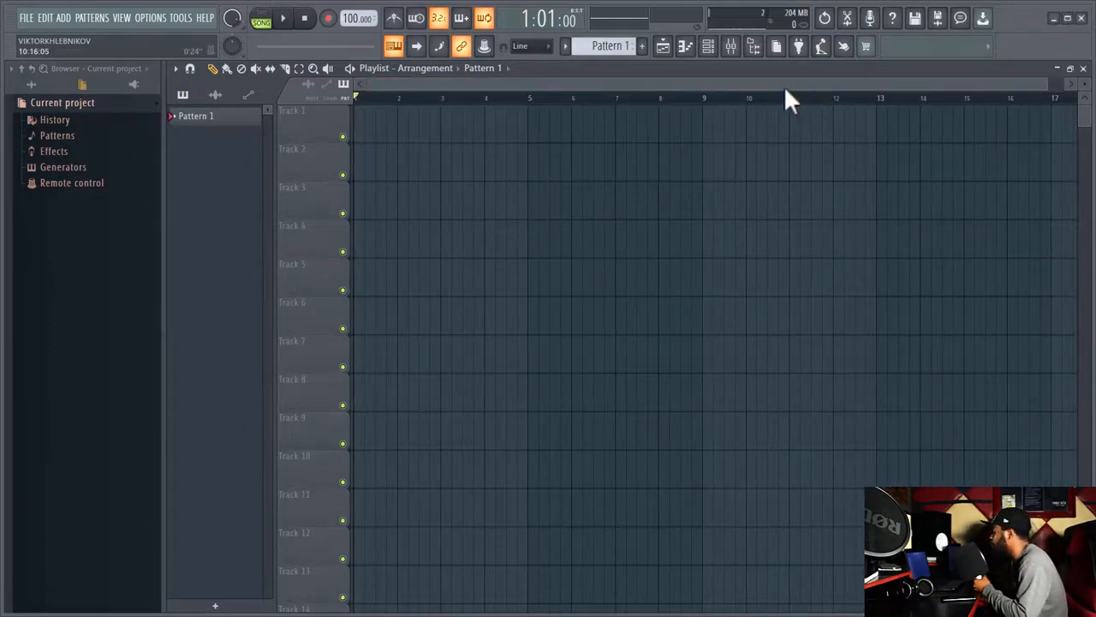
Step: Toggle the playlist view, look at the mixer, and bring up the piano roll for the 808 Kick channel
{"action": "left_click", "coordinate": [663, 46]}
{"action": "left_click", "coordinate": [663, 46]}
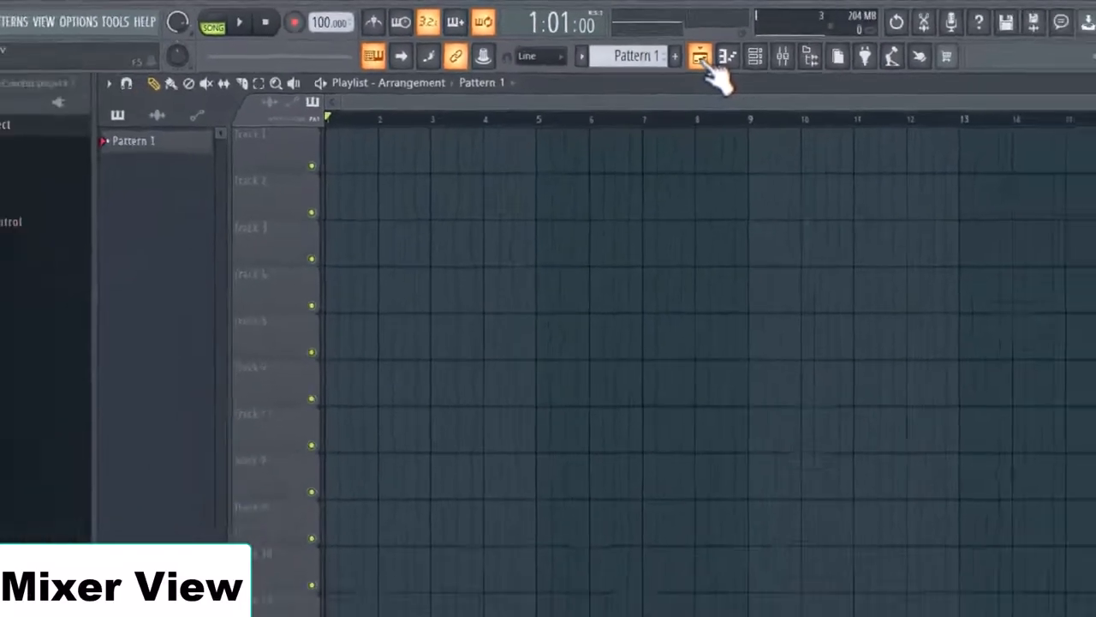
{"action": "left_click", "coordinate": [706, 63]}
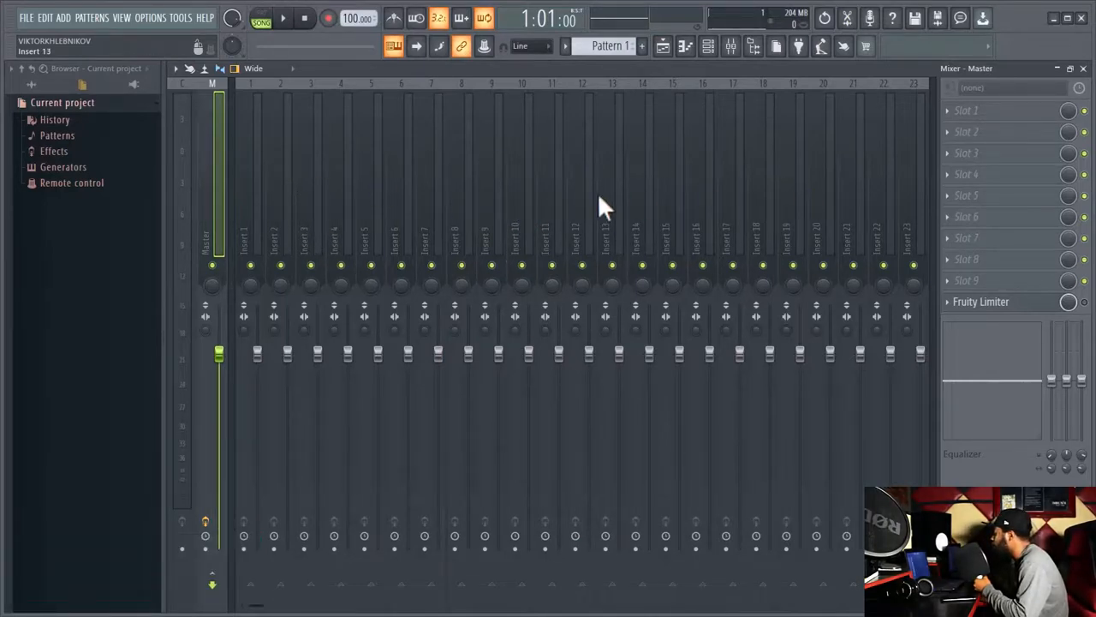
{"action": "left_click", "coordinate": [685, 46]}
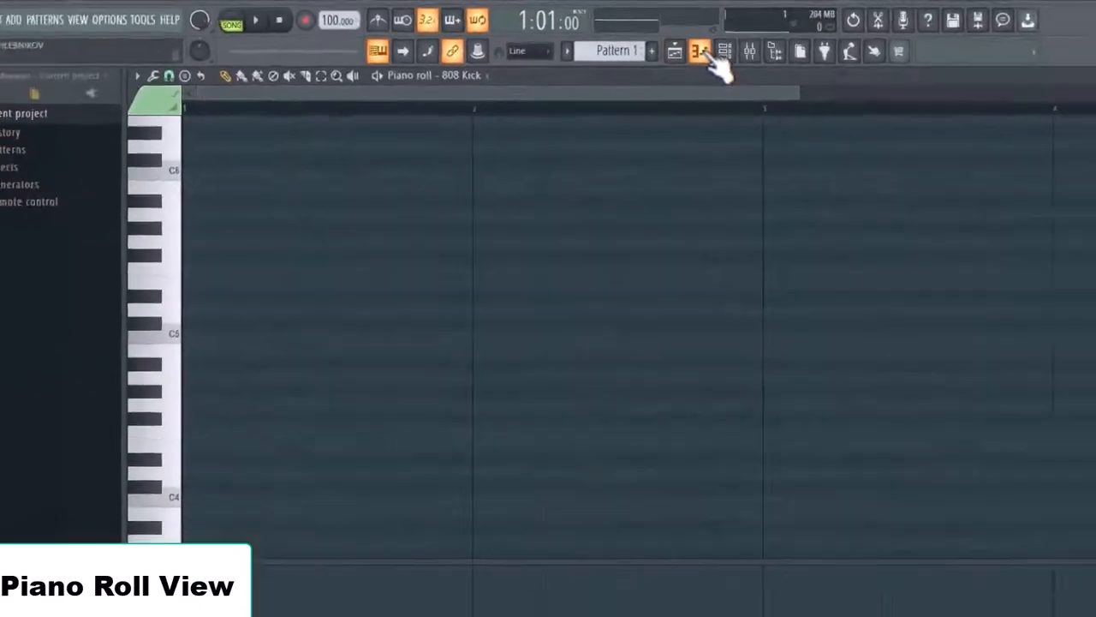
{"action": "left_click_drag", "start_coordinate": [439, 93], "coordinate": [439, 52]}
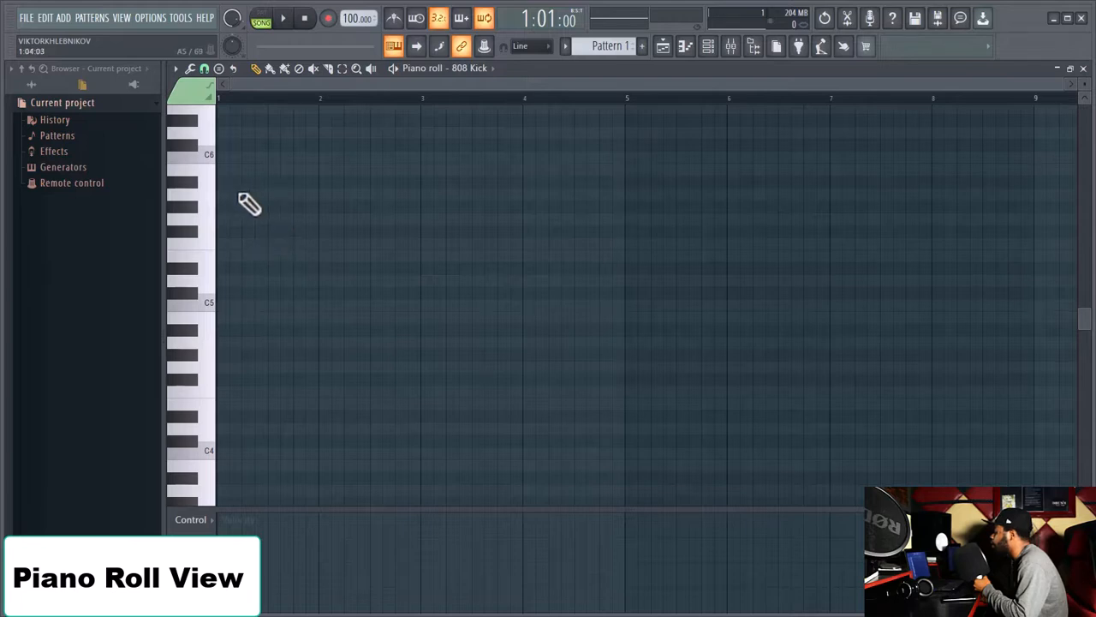
{"action": "left_click_drag", "start_coordinate": [285, 85], "coordinate": [285, 78]}
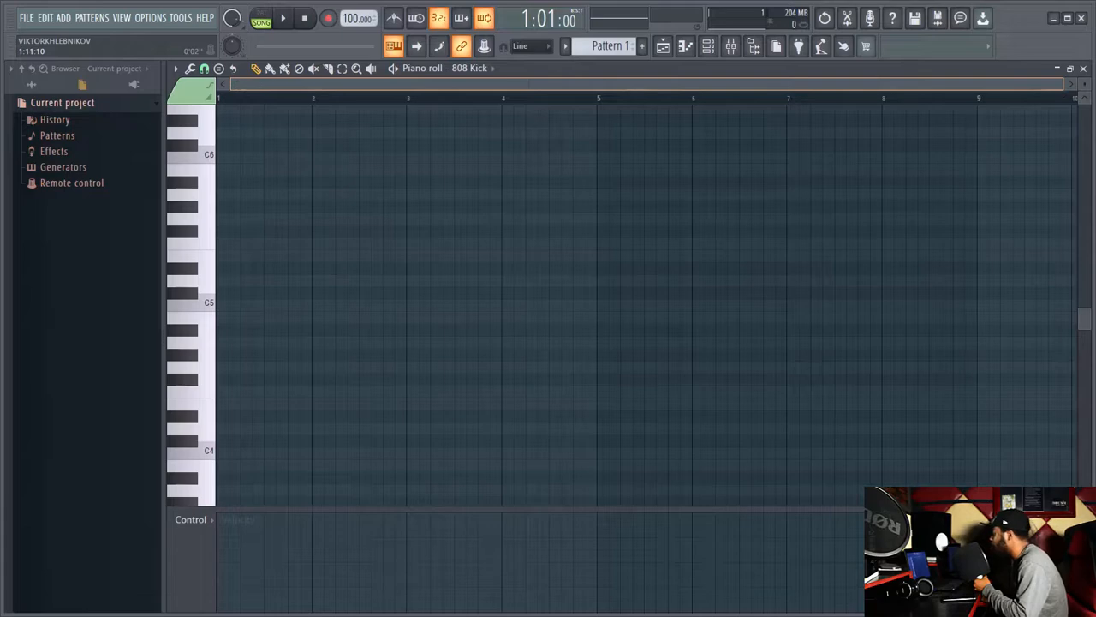
Step: Show the Channel rack and place it higher over the piano roll
{"action": "left_click", "coordinate": [708, 46]}
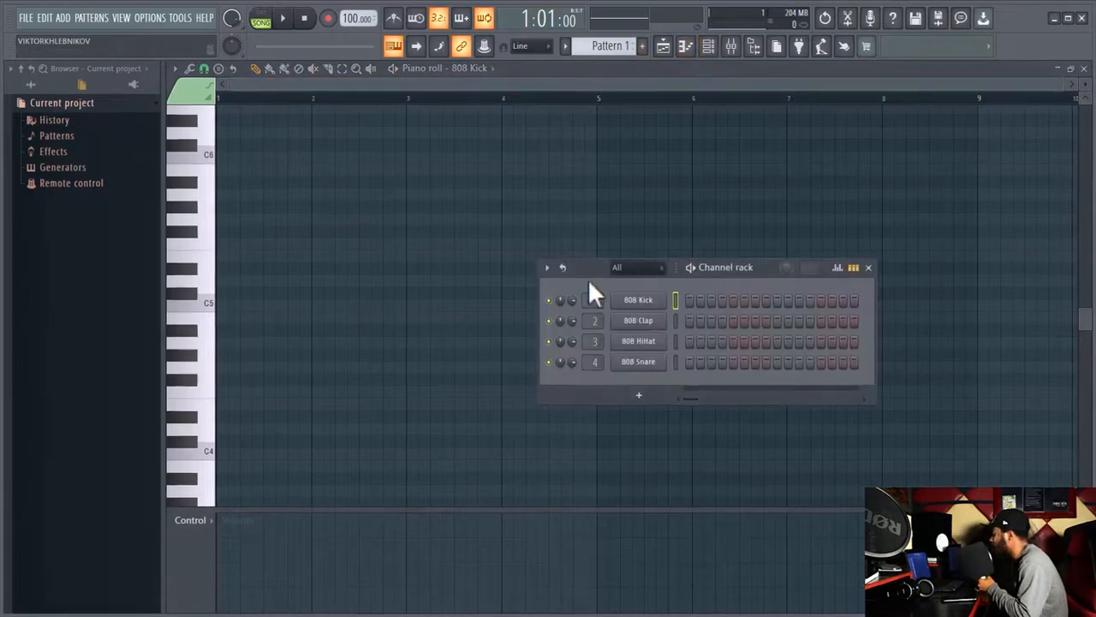
{"action": "left_click_drag", "start_coordinate": [589, 283], "coordinate": [506, 173]}
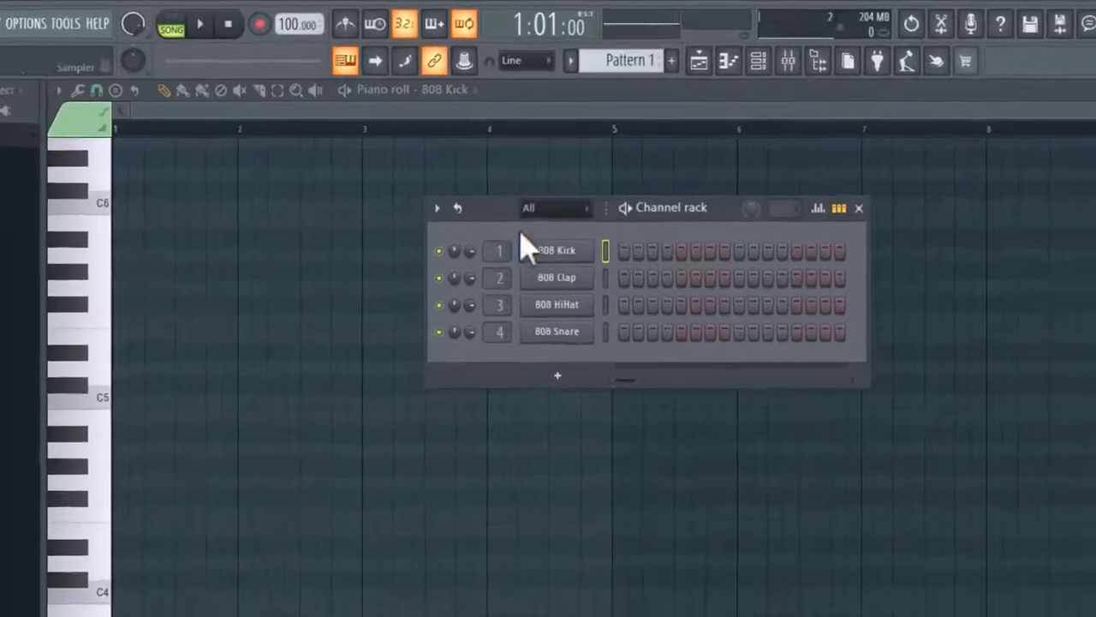
{"action": "left_click_drag", "start_coordinate": [486, 236], "coordinate": [439, 226]}
Step: Choose Detached in the Channel rack's options and reposition the rack slightly
{"action": "left_click", "coordinate": [389, 206]}
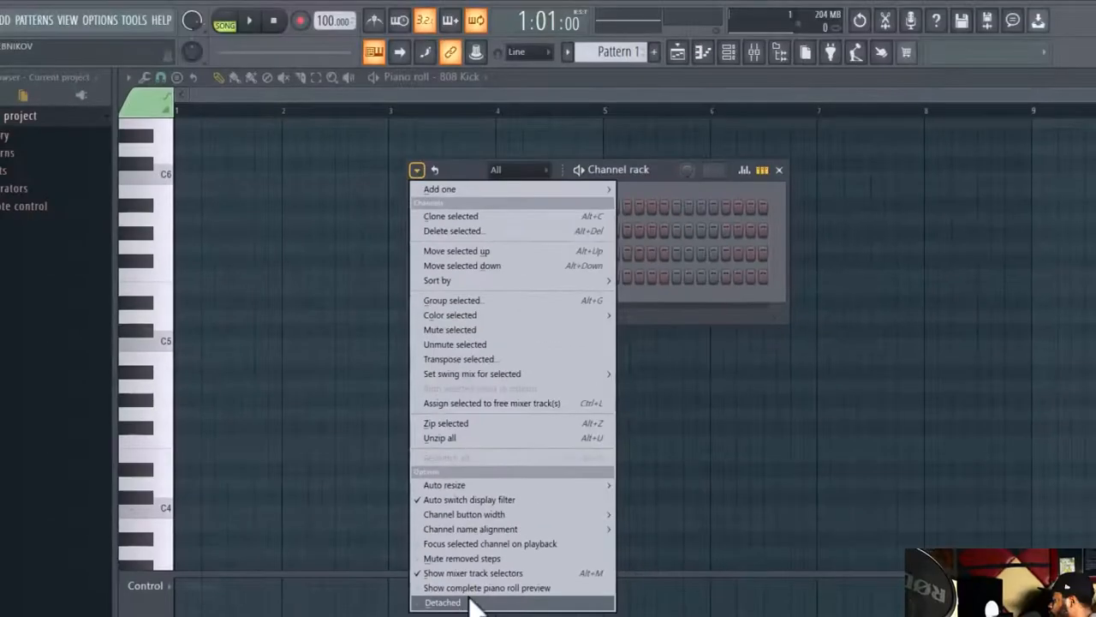
{"action": "left_click", "coordinate": [417, 171]}
{"action": "left_click", "coordinate": [418, 171]}
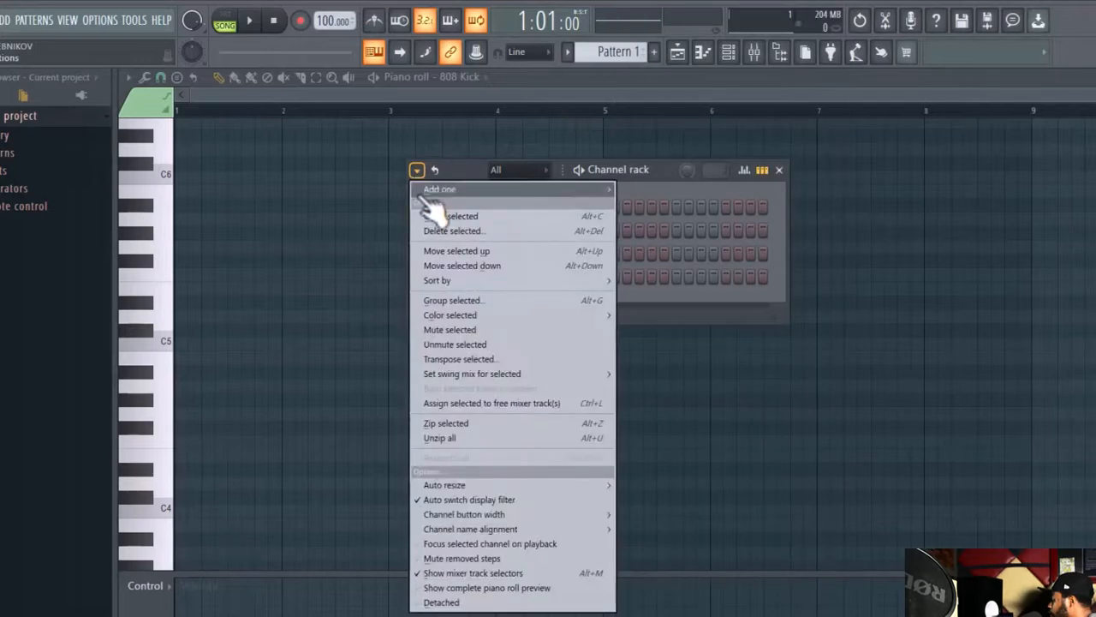
{"action": "left_click", "coordinate": [443, 603]}
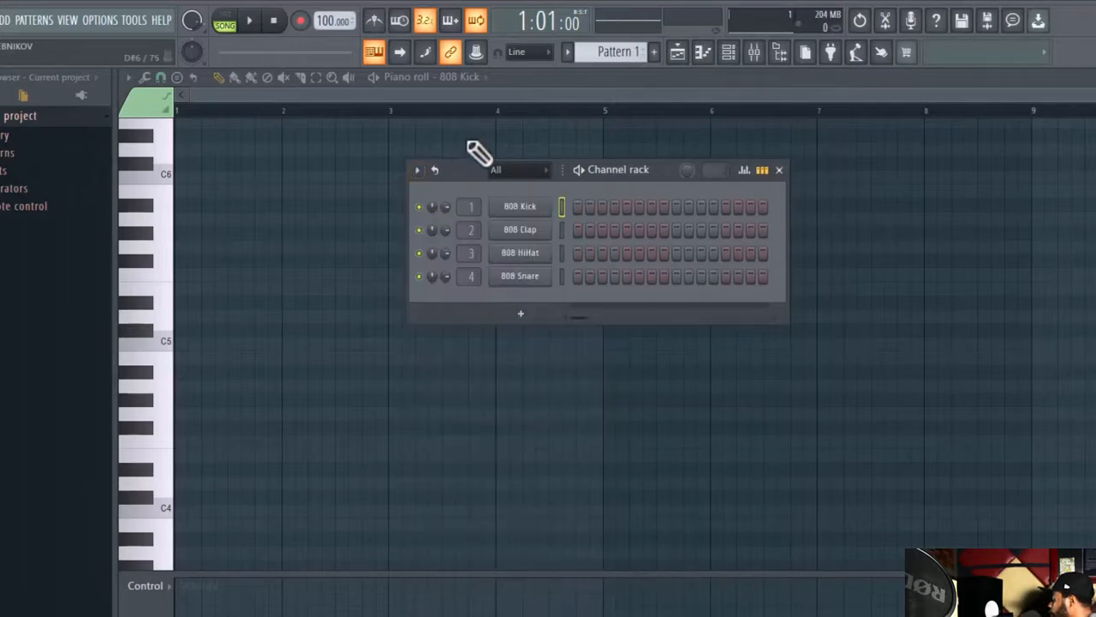
{"action": "mouse_move", "coordinate": [466, 171]}
{"action": "left_mouse_down"}
{"action": "mouse_move", "coordinate": [571, 248]}
{"action": "mouse_move", "coordinate": [477, 218]}
{"action": "mouse_move", "coordinate": [457, 157]}
{"action": "left_mouse_up"}
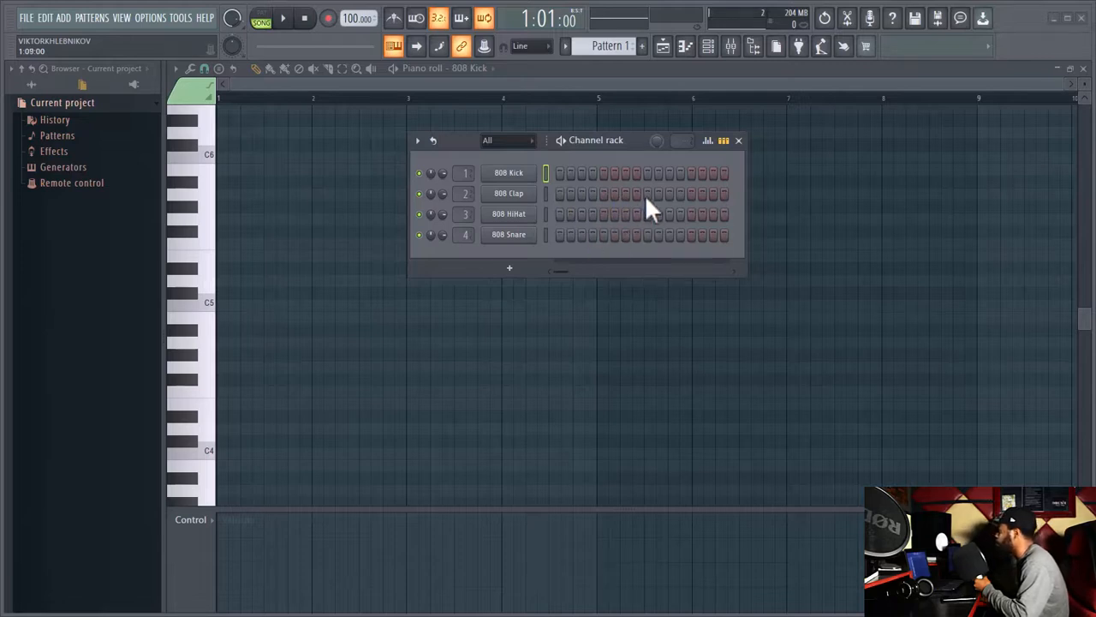
Step: Try 808 Kick hits on steps 1, 5, 9 and 13, and clear all four
{"action": "left_click", "coordinate": [561, 173]}
{"action": "left_click", "coordinate": [605, 173]}
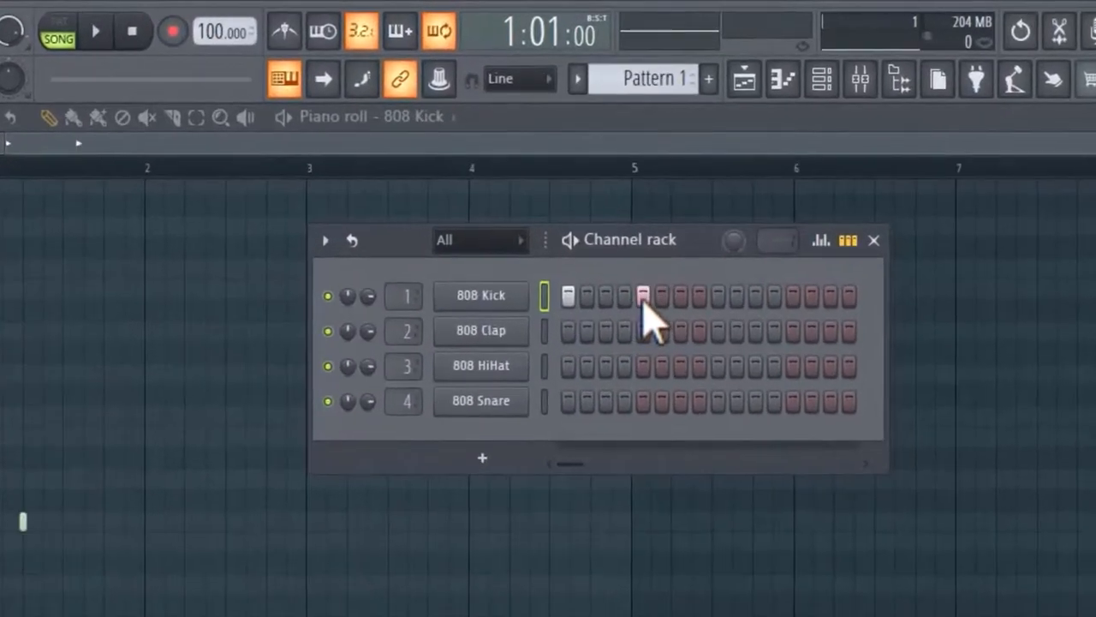
{"action": "left_click", "coordinate": [718, 298]}
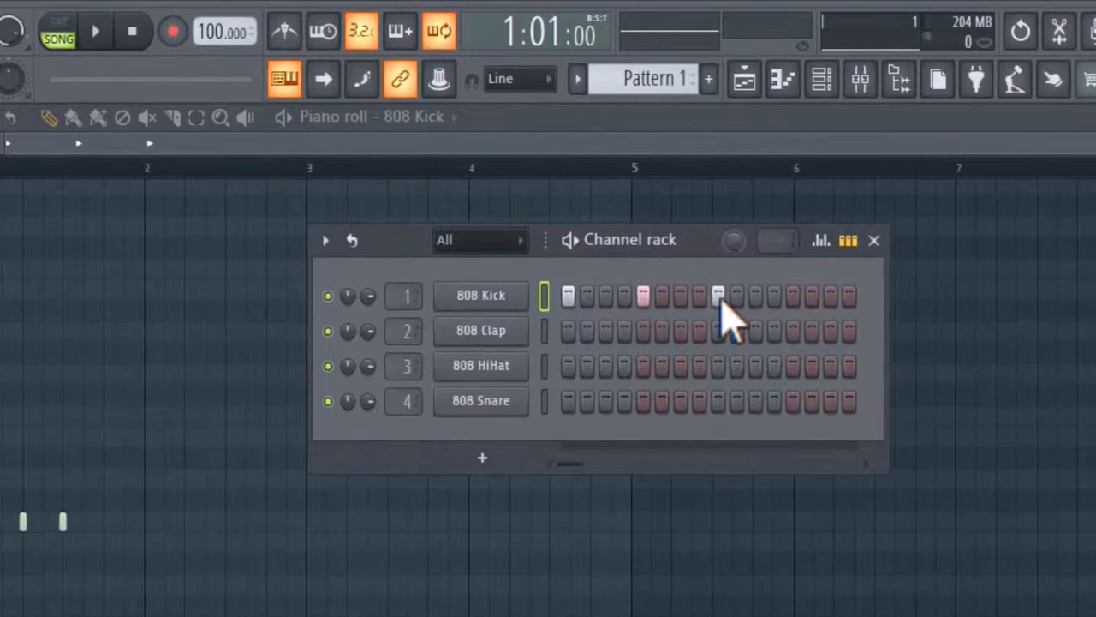
{"action": "left_click", "coordinate": [794, 296]}
{"action": "left_click", "coordinate": [571, 297]}
{"action": "left_click", "coordinate": [644, 295]}
{"action": "left_click", "coordinate": [718, 296]}
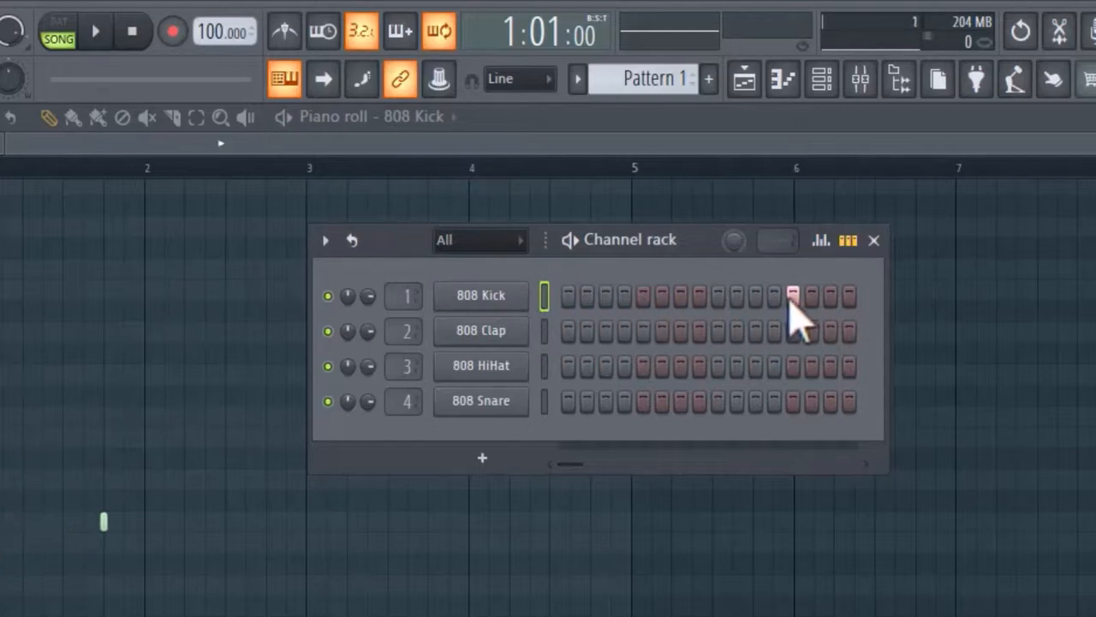
{"action": "left_click", "coordinate": [793, 296]}
Step: Place 808 Kick hits on steps 1, 5, 9 and 13 of Pattern 1
{"action": "left_click", "coordinate": [569, 296]}
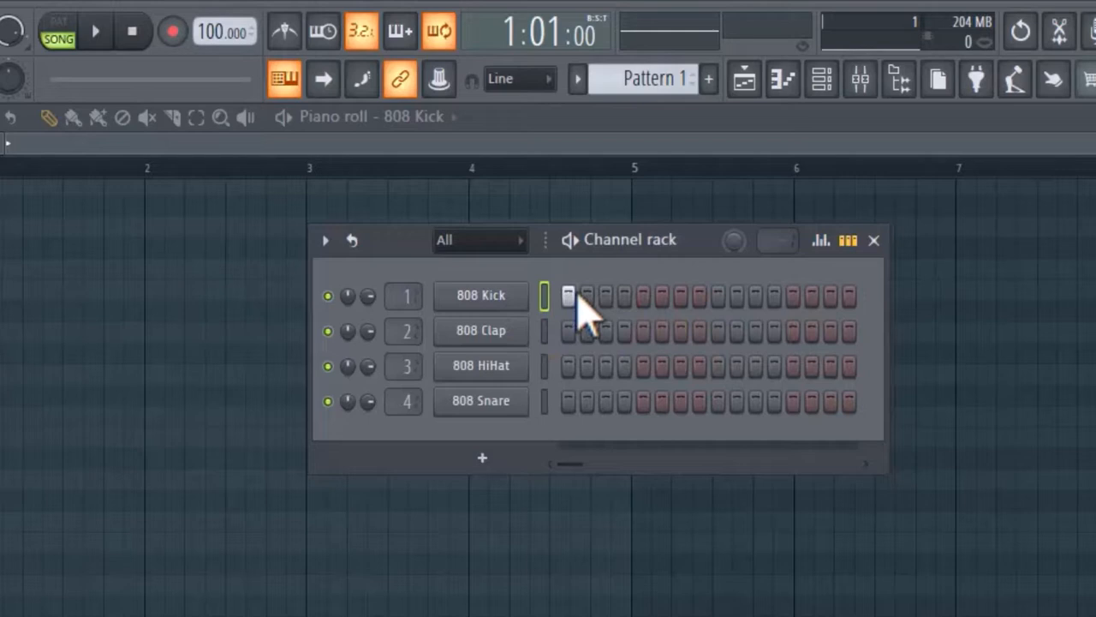
{"action": "left_click", "coordinate": [644, 295]}
{"action": "left_click", "coordinate": [718, 295]}
{"action": "left_click", "coordinate": [793, 296]}
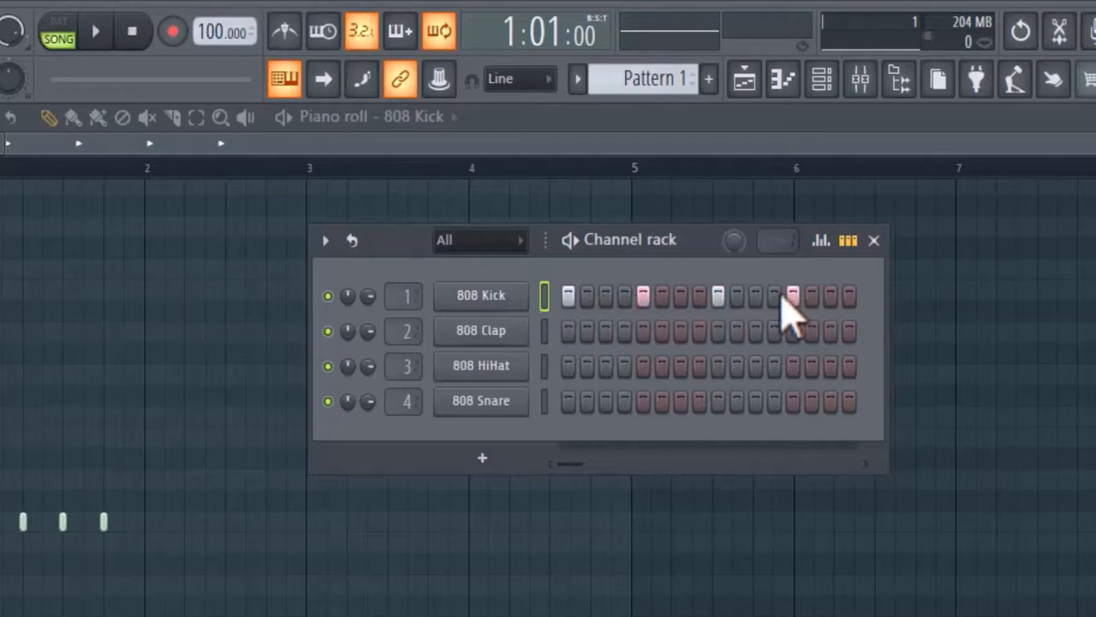
Step: Start playback, switch from song to pattern mode to hear the kick pattern, and pause it
{"action": "left_click", "coordinate": [103, 42]}
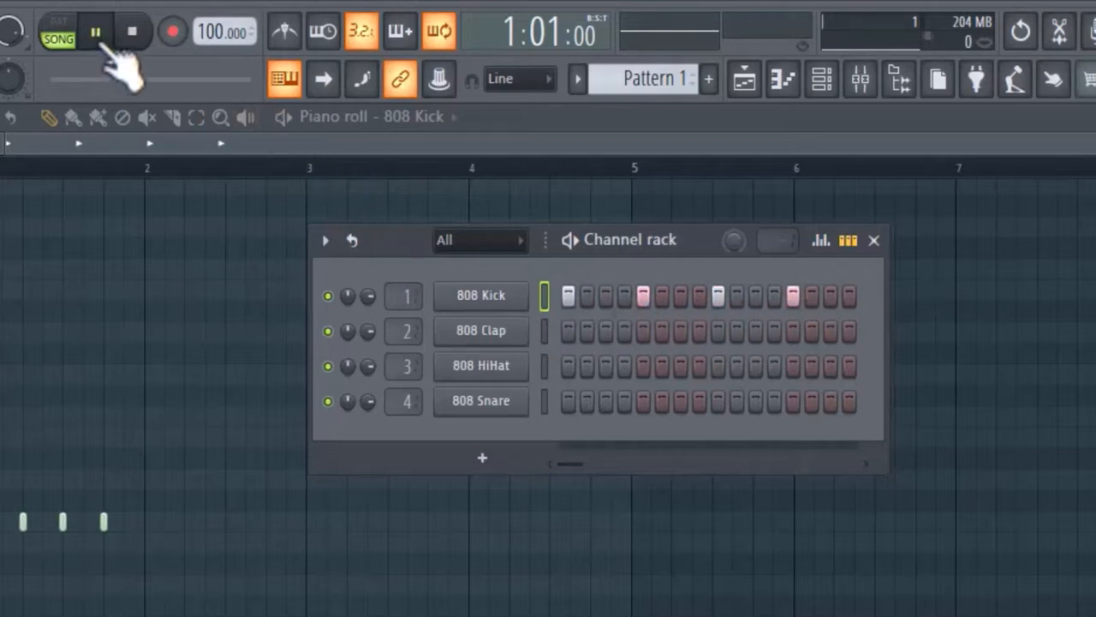
{"action": "left_click", "coordinate": [58, 30]}
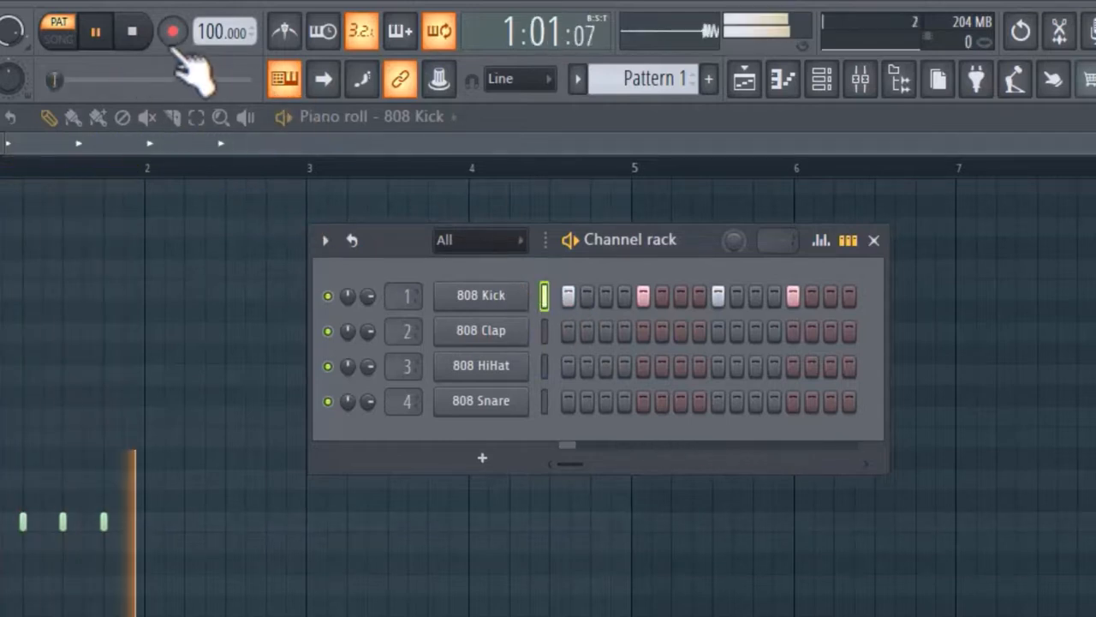
{"action": "left_click", "coordinate": [95, 32]}
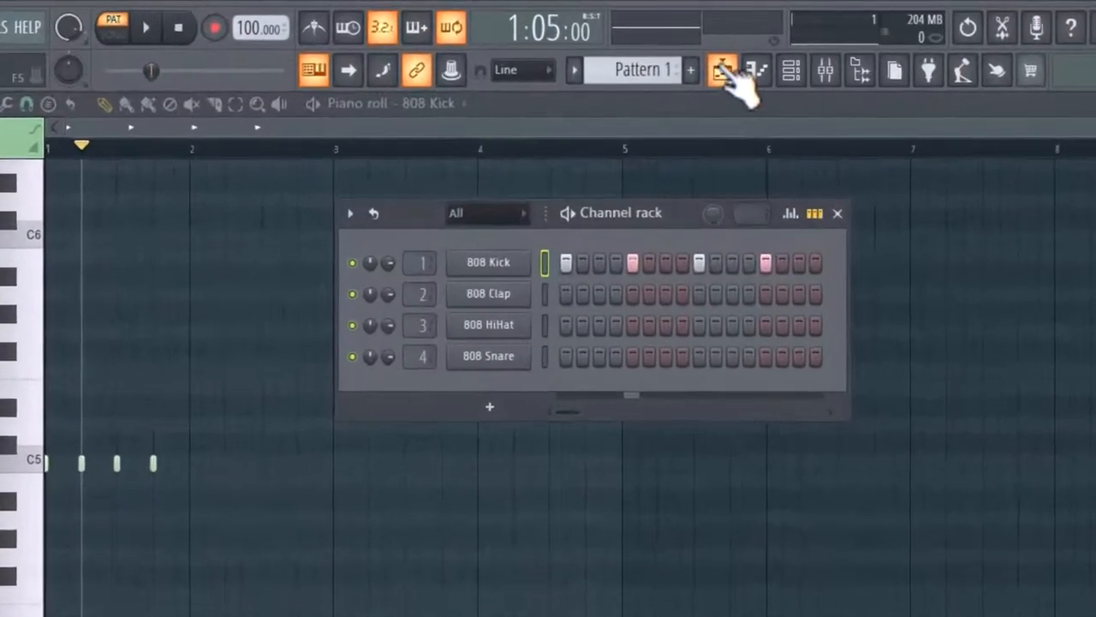
Step: Alternate between the playlist and piano roll views, ending on the playlist, and toggle pattern playback
{"action": "left_click", "coordinate": [663, 47]}
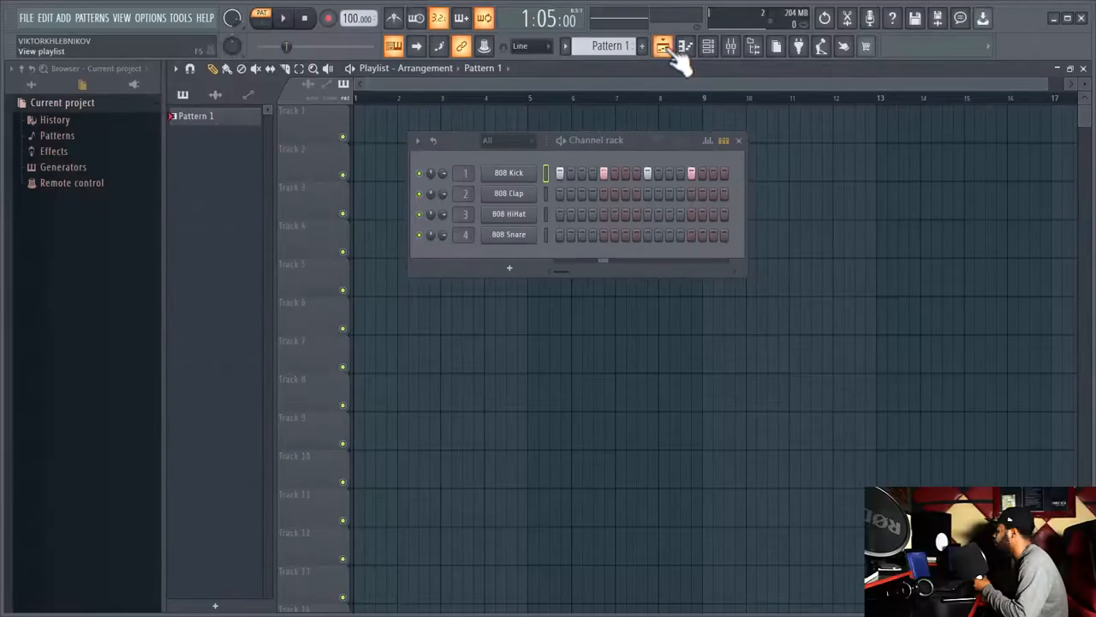
{"action": "left_click", "coordinate": [666, 49]}
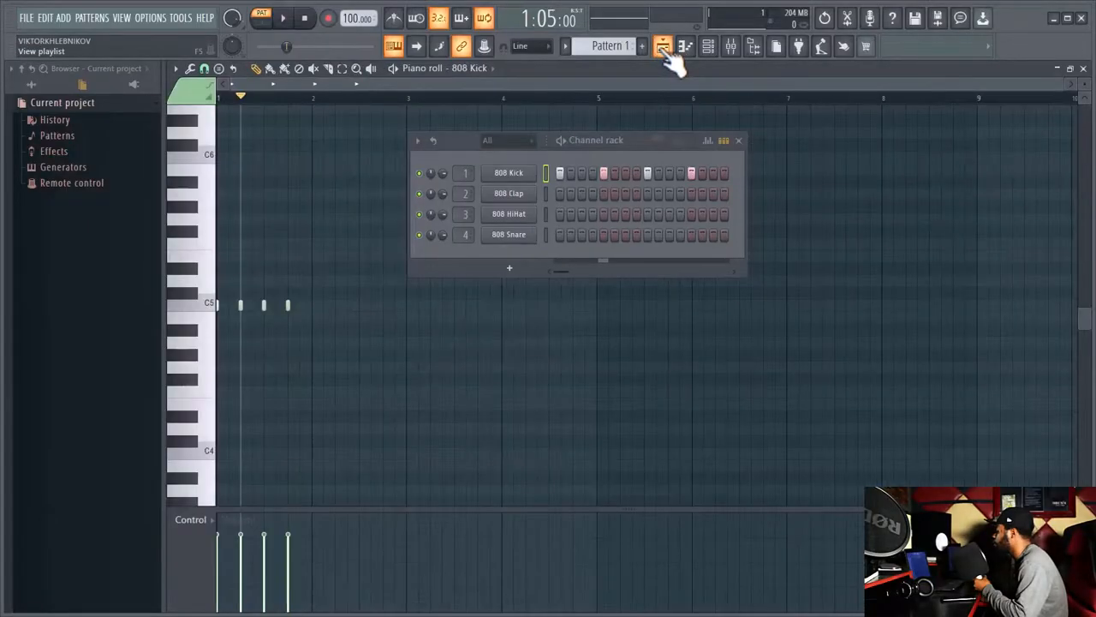
{"action": "left_click", "coordinate": [673, 48]}
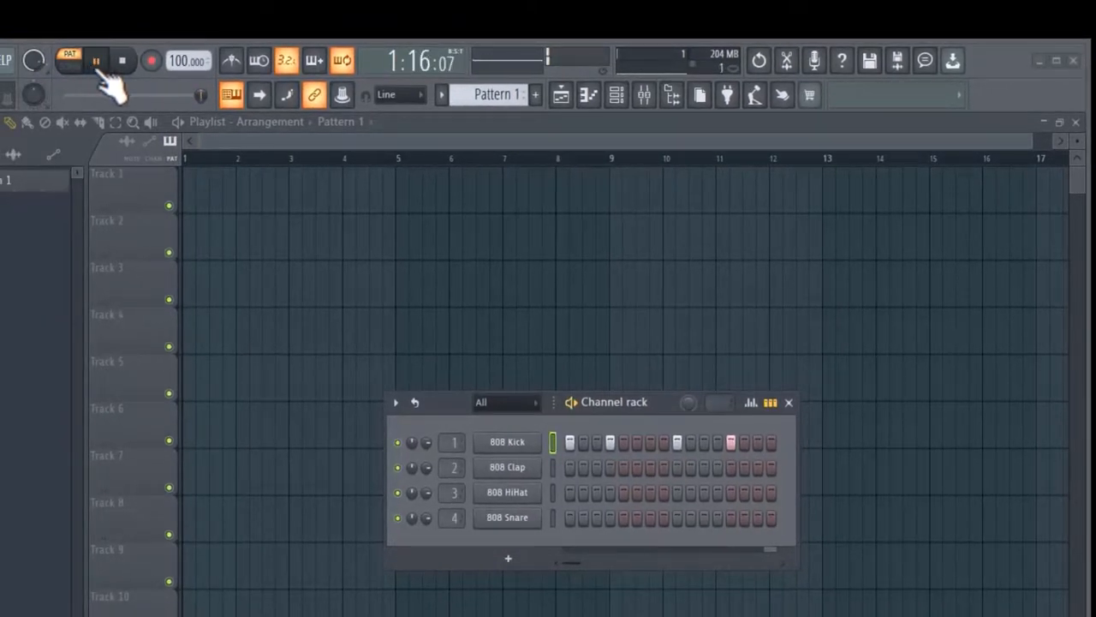
{"action": "left_click", "coordinate": [97, 62]}
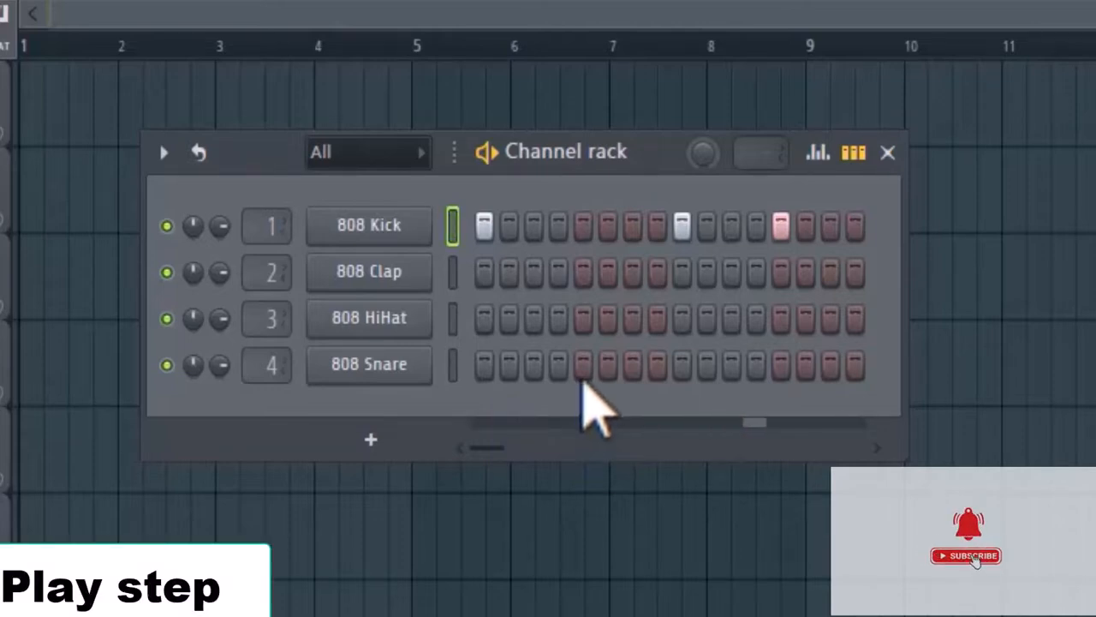
Step: Rearrange the beat so 808 Kick plays on steps 1 and 7 and 808 Snare on steps 4 and 13
{"action": "left_click", "coordinate": [584, 367]}
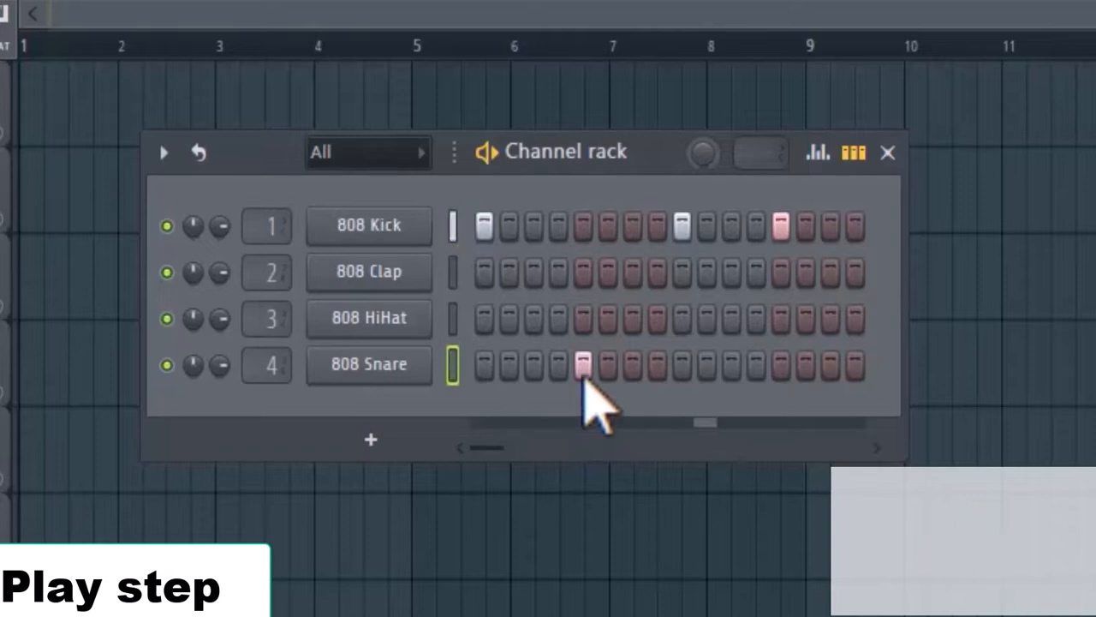
{"action": "left_click", "coordinate": [584, 374]}
{"action": "left_click", "coordinate": [558, 374]}
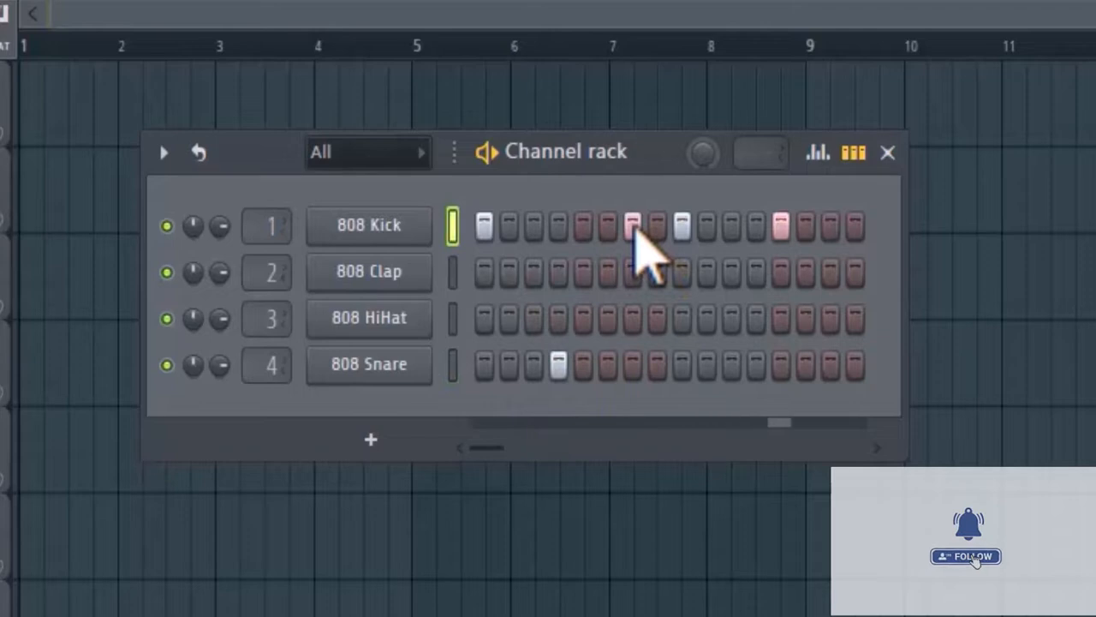
{"action": "left_click", "coordinate": [682, 226]}
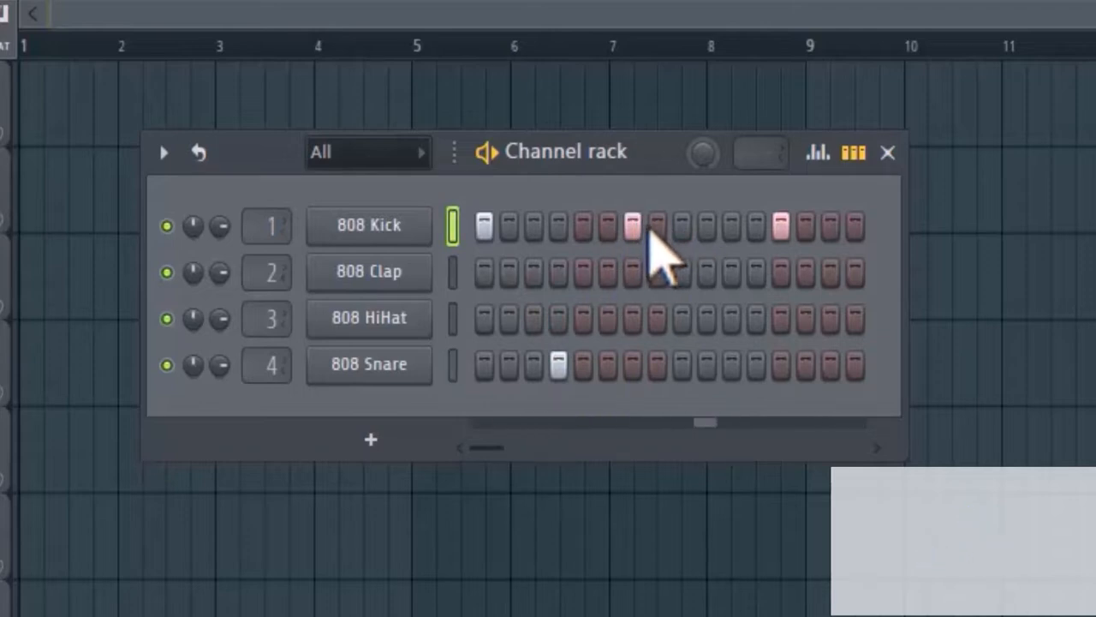
{"action": "left_click", "coordinate": [780, 226]}
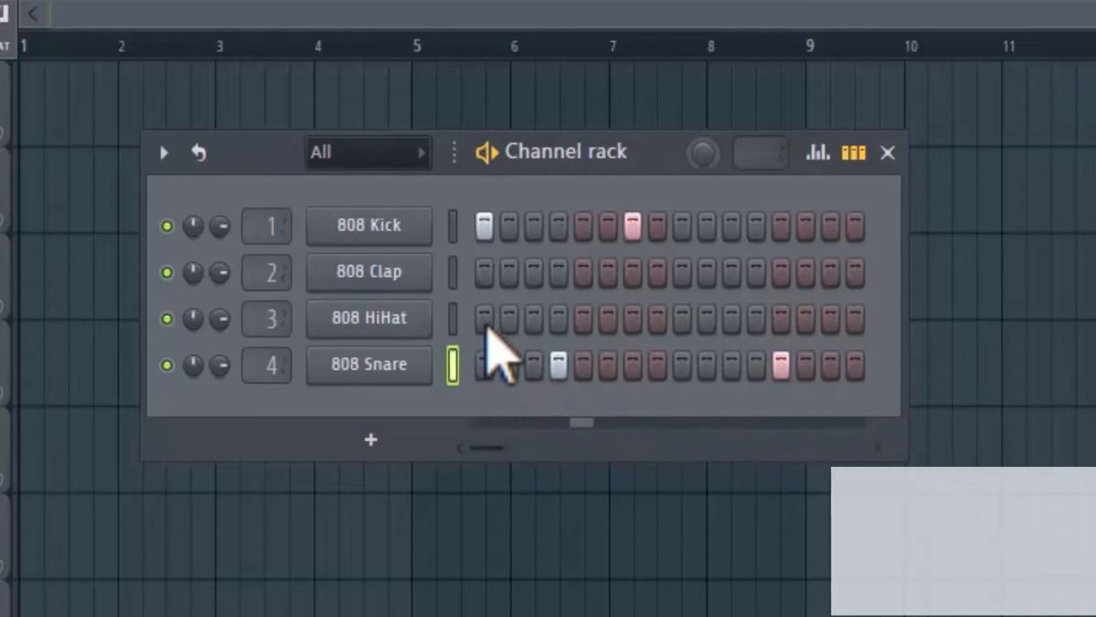
Step: Place 808 HiHat hits on every odd step from 1 to 15 and stop the pattern playback
{"action": "left_click", "coordinate": [484, 320]}
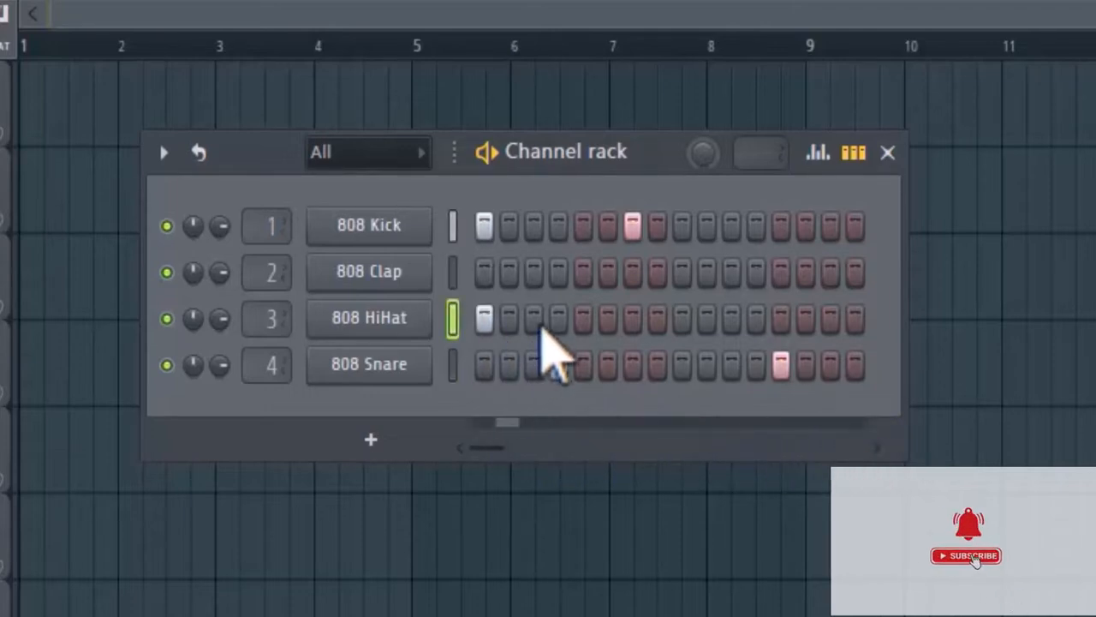
{"action": "left_click", "coordinate": [535, 322]}
{"action": "left_click", "coordinate": [559, 365]}
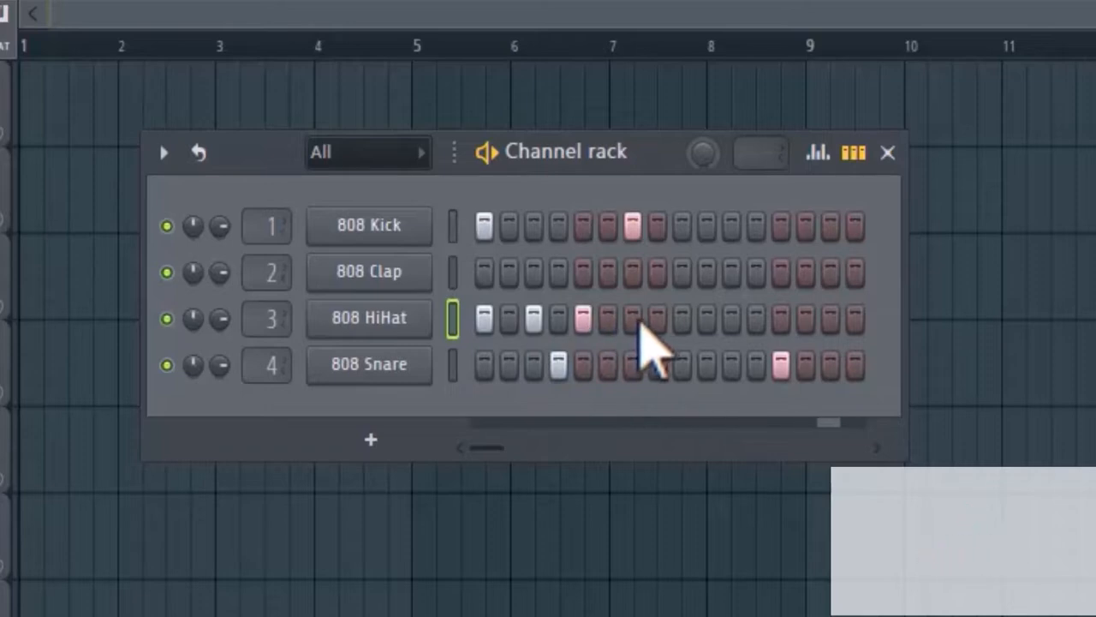
{"action": "left_click", "coordinate": [634, 318]}
{"action": "left_click", "coordinate": [683, 318]}
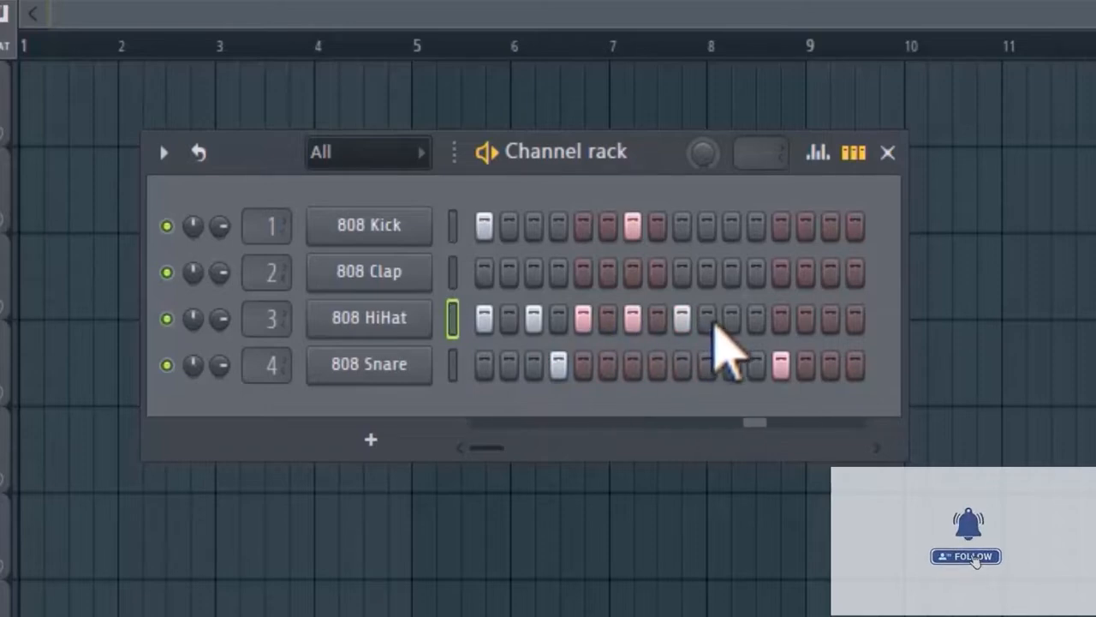
{"action": "left_click", "coordinate": [732, 320]}
{"action": "left_click", "coordinate": [781, 319]}
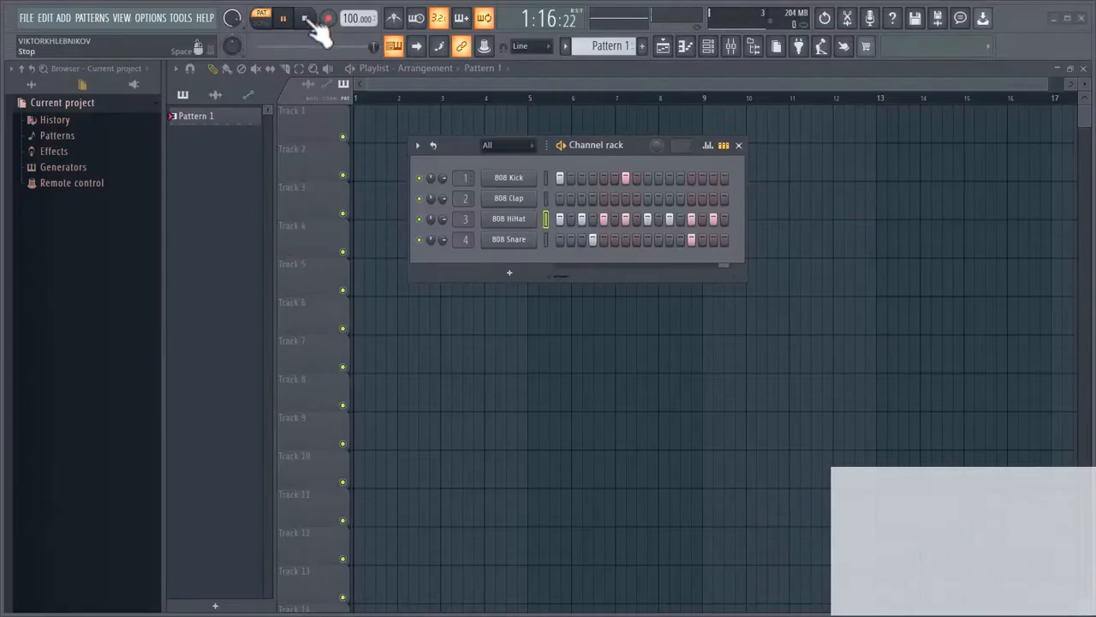
{"action": "left_click", "coordinate": [309, 19]}
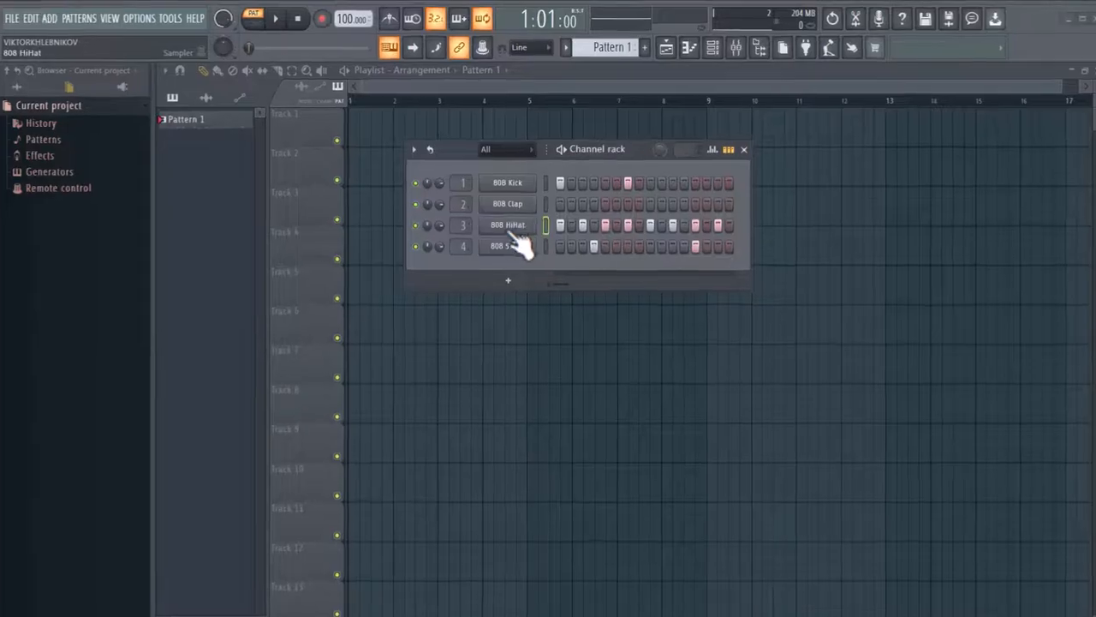
Step: Open the 808 HiHat channel in the piano roll and move the Channel rack clear of its notes
{"action": "right_click", "coordinate": [512, 381]}
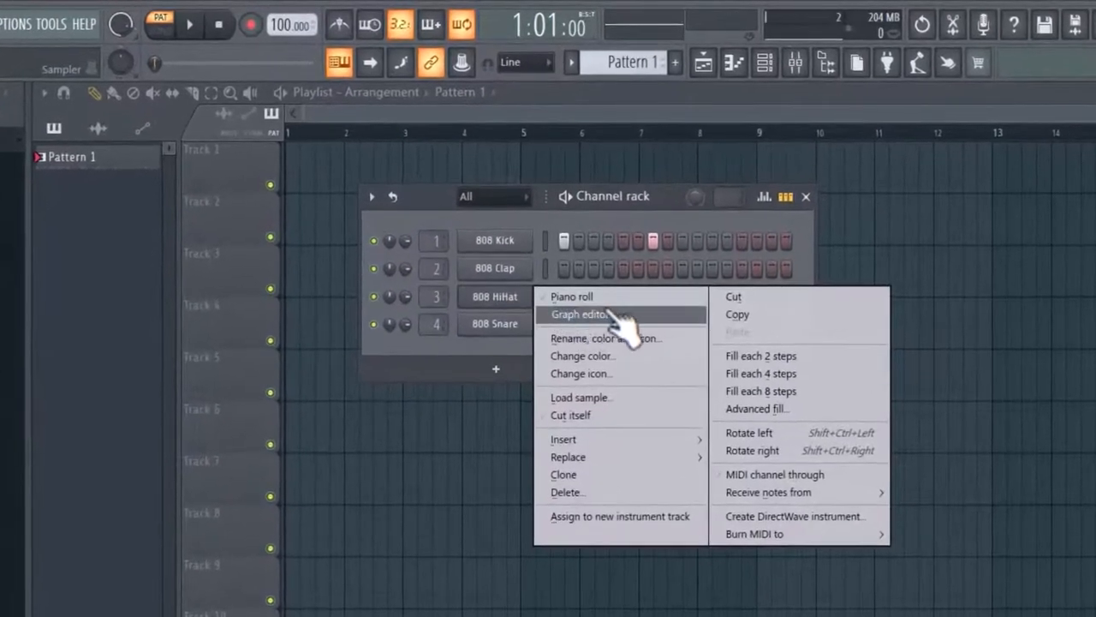
{"action": "left_click", "coordinate": [600, 298]}
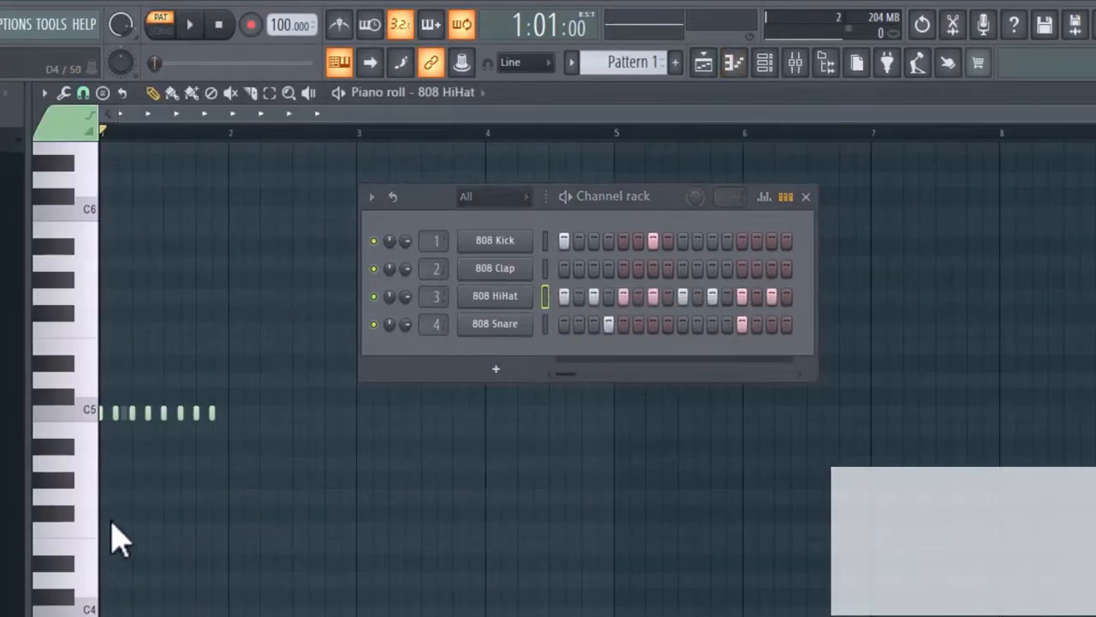
{"action": "left_click_drag", "start_coordinate": [166, 113], "coordinate": [165, 71]}
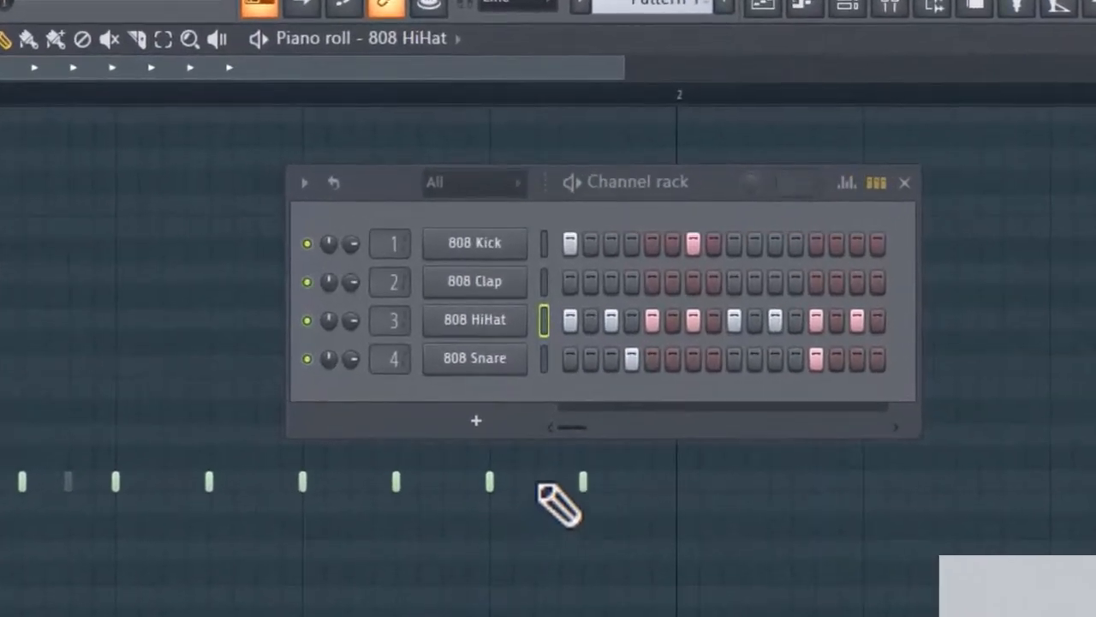
{"action": "mouse_move", "coordinate": [404, 199]}
{"action": "left_mouse_down"}
{"action": "mouse_move", "coordinate": [517, 187]}
{"action": "mouse_move", "coordinate": [876, 242]}
{"action": "left_mouse_up"}
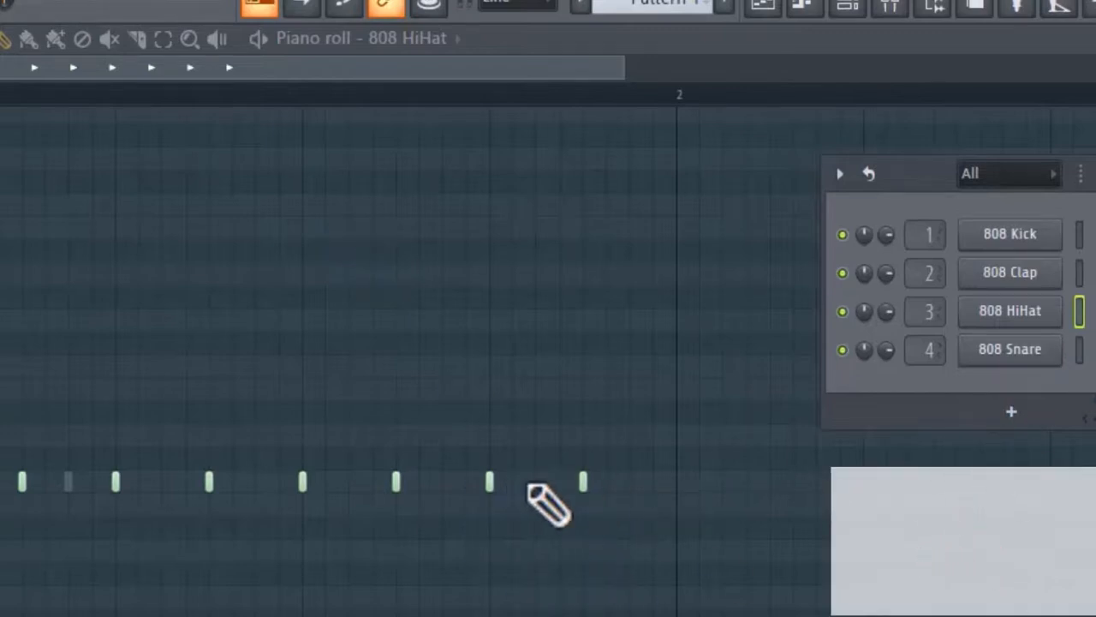
Step: Try adding an extra C5 note between the last two hi-hat hits, and remove it
{"action": "mouse_move", "coordinate": [525, 487]}
{"action": "left_mouse_down"}
{"action": "mouse_move", "coordinate": [558, 482]}
{"action": "mouse_move", "coordinate": [509, 480]}
{"action": "mouse_move", "coordinate": [564, 482]}
{"action": "left_mouse_up"}
{"action": "left_click", "coordinate": [583, 485]}
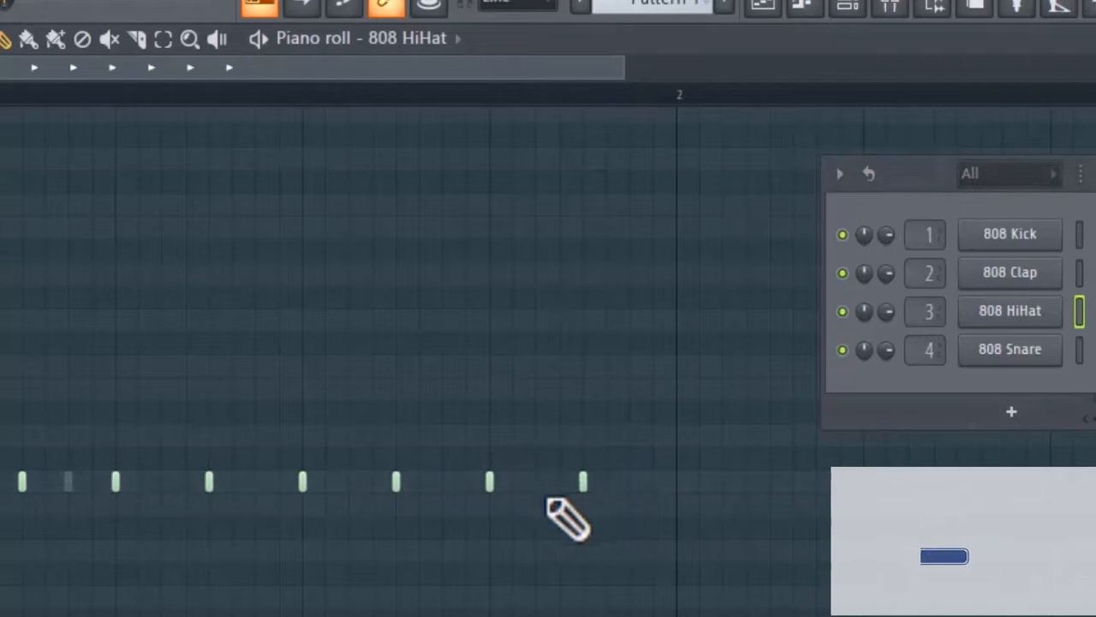
{"action": "left_click", "coordinate": [516, 488]}
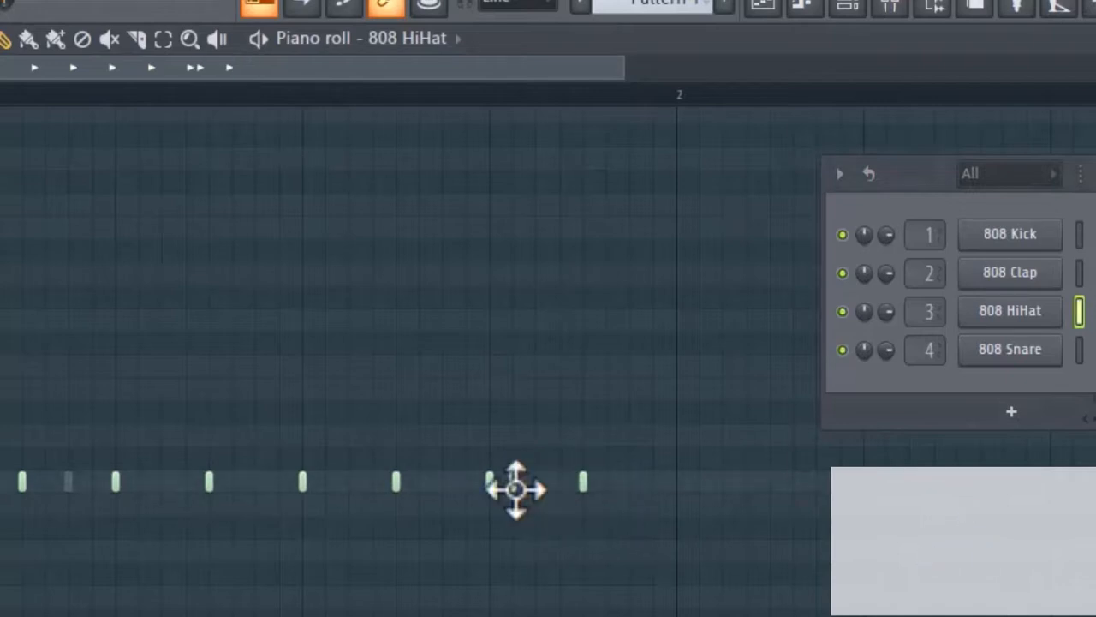
{"action": "left_click", "coordinate": [545, 486]}
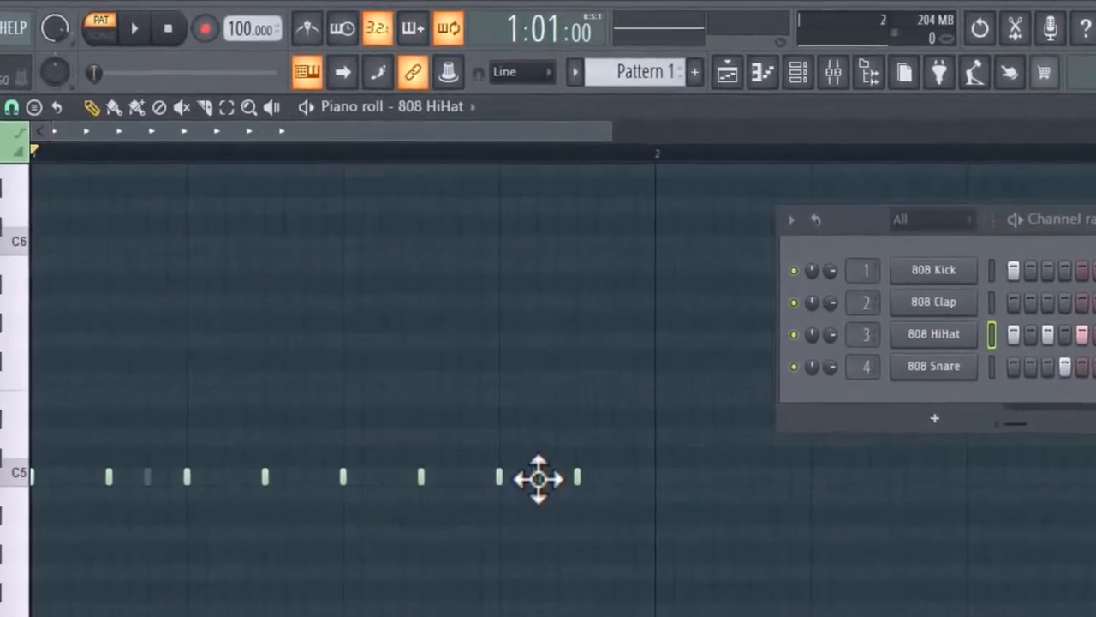
{"action": "left_click", "coordinate": [538, 478]}
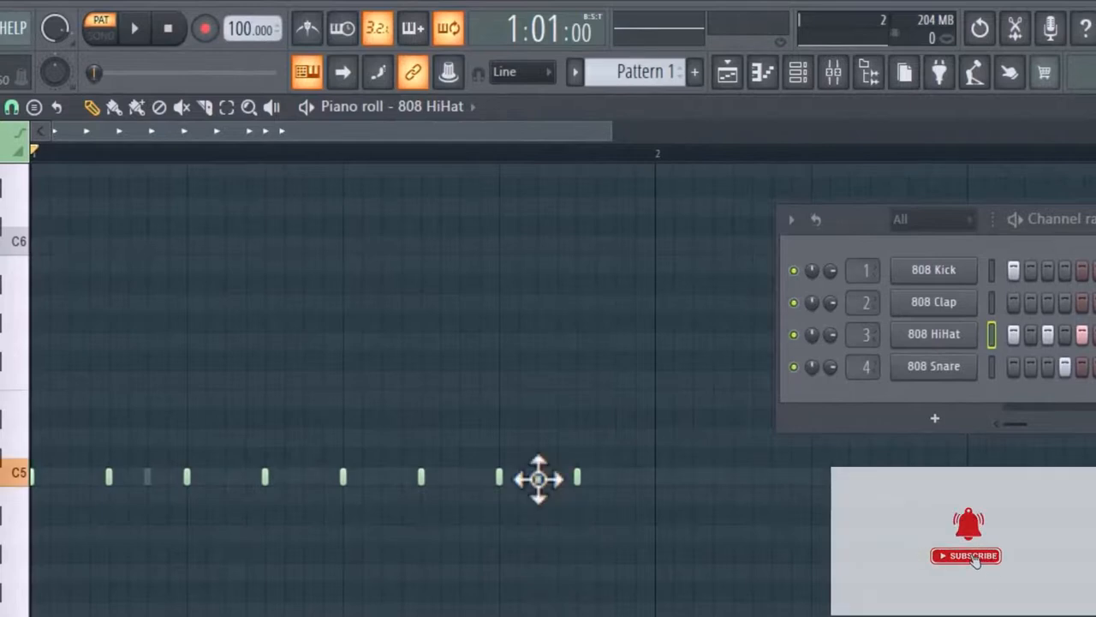
{"action": "right_click", "coordinate": [538, 478]}
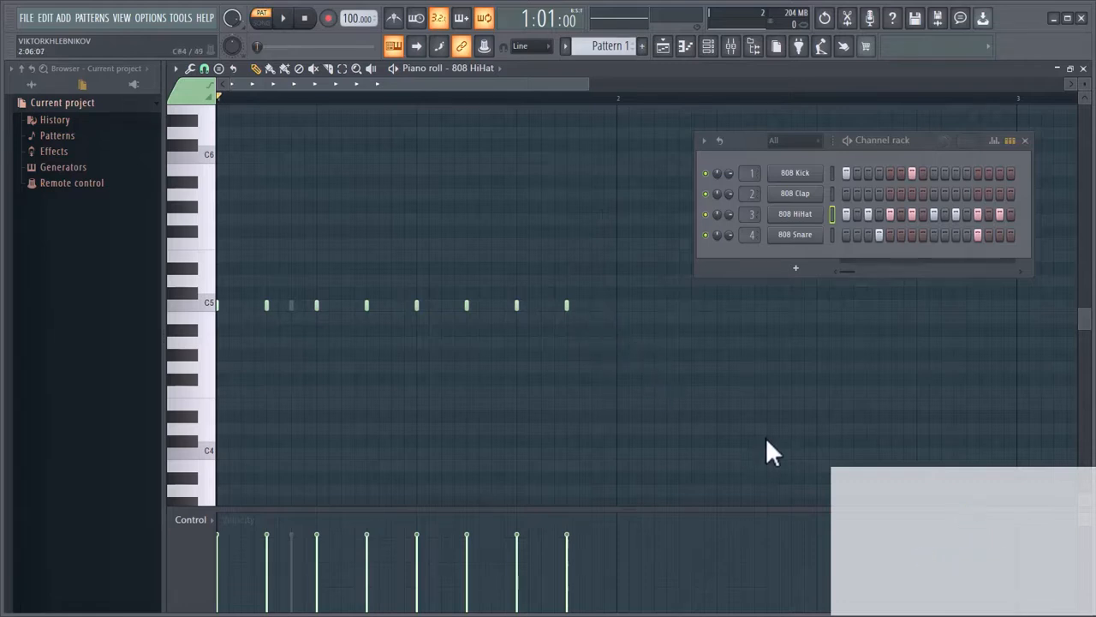
Step: Add three closely spaced C5 notes after the last hi-hat hit to form a roll, and play the pattern
{"action": "left_click", "coordinate": [579, 305]}
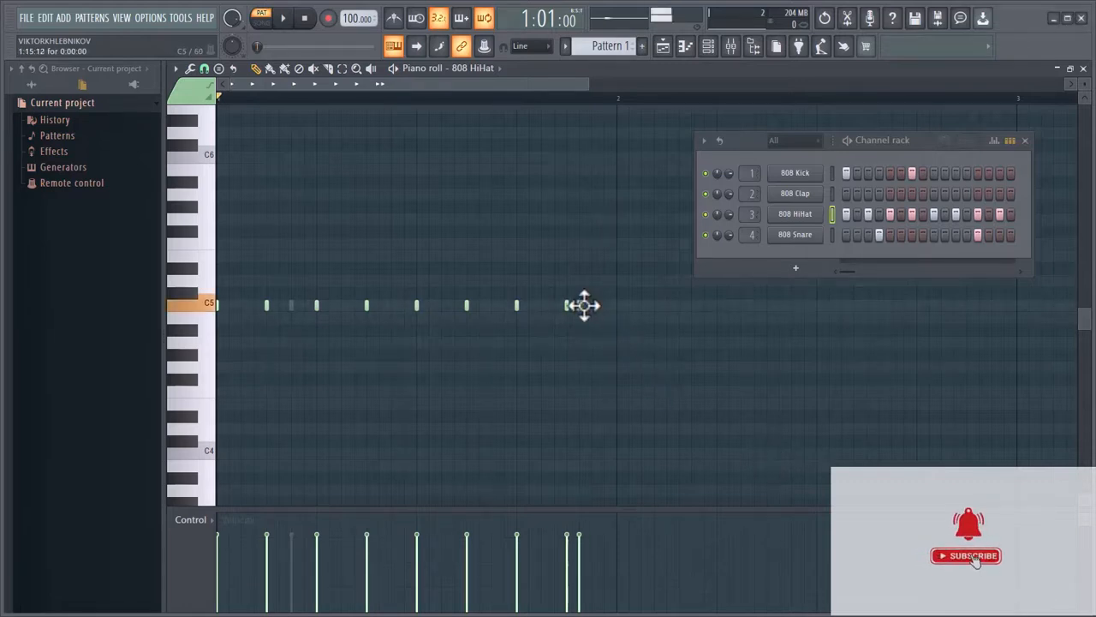
{"action": "left_click", "coordinate": [592, 304]}
{"action": "left_click", "coordinate": [605, 305]}
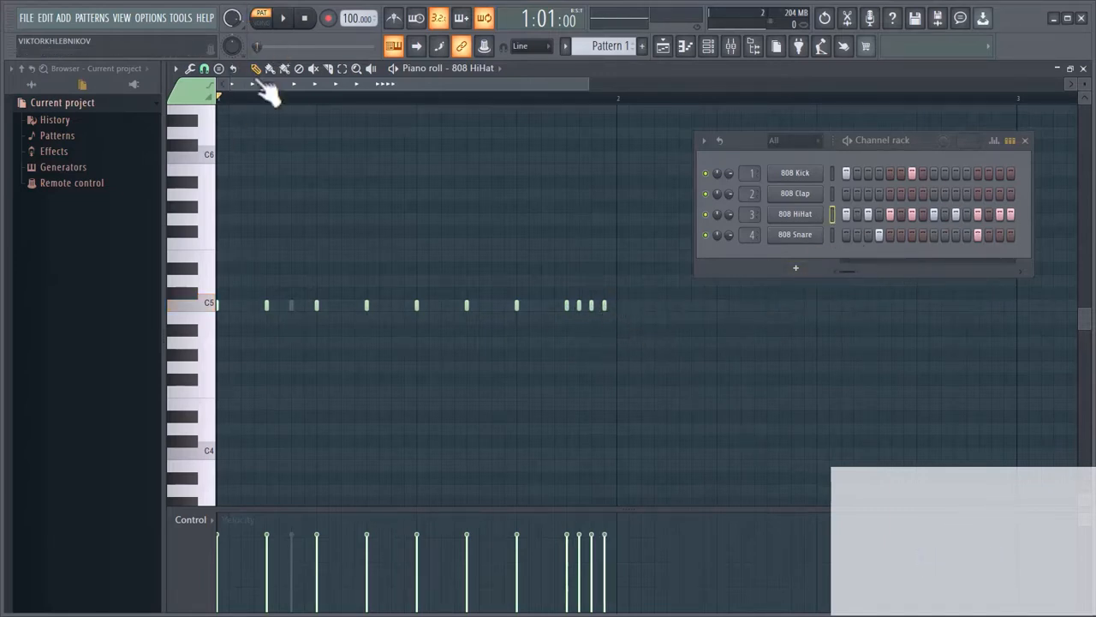
{"action": "left_click", "coordinate": [282, 19]}
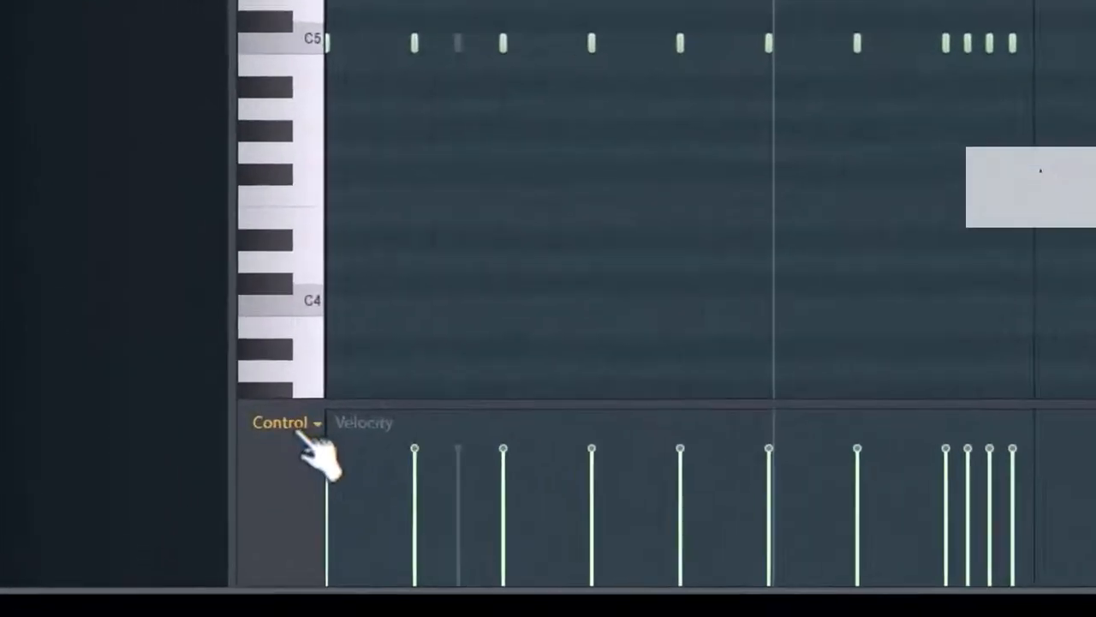
Step: Show note velocity for the hi-hat and lower the second, fourth and sixth hits to about 41%
{"action": "left_click", "coordinate": [209, 517]}
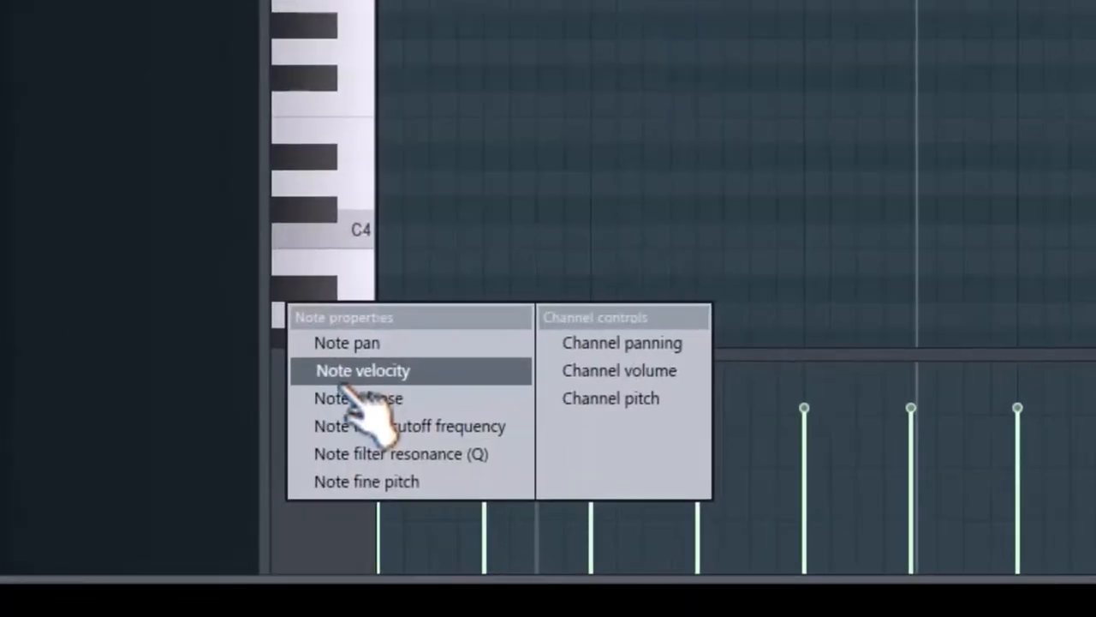
{"action": "left_click", "coordinate": [394, 372]}
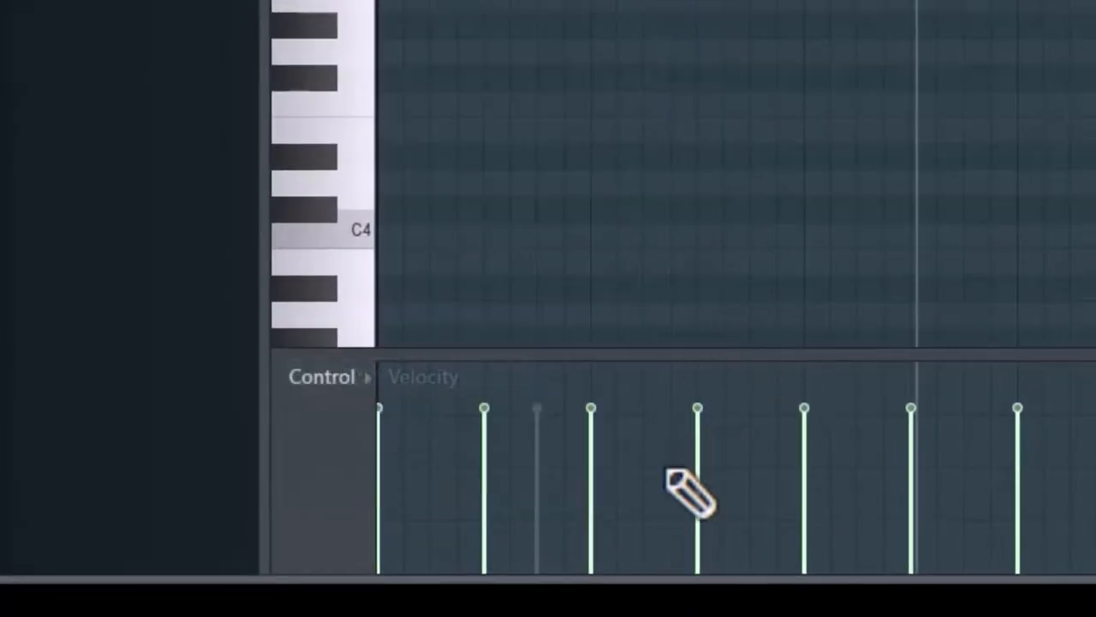
{"action": "left_click_drag", "start_coordinate": [484, 409], "coordinate": [484, 481]}
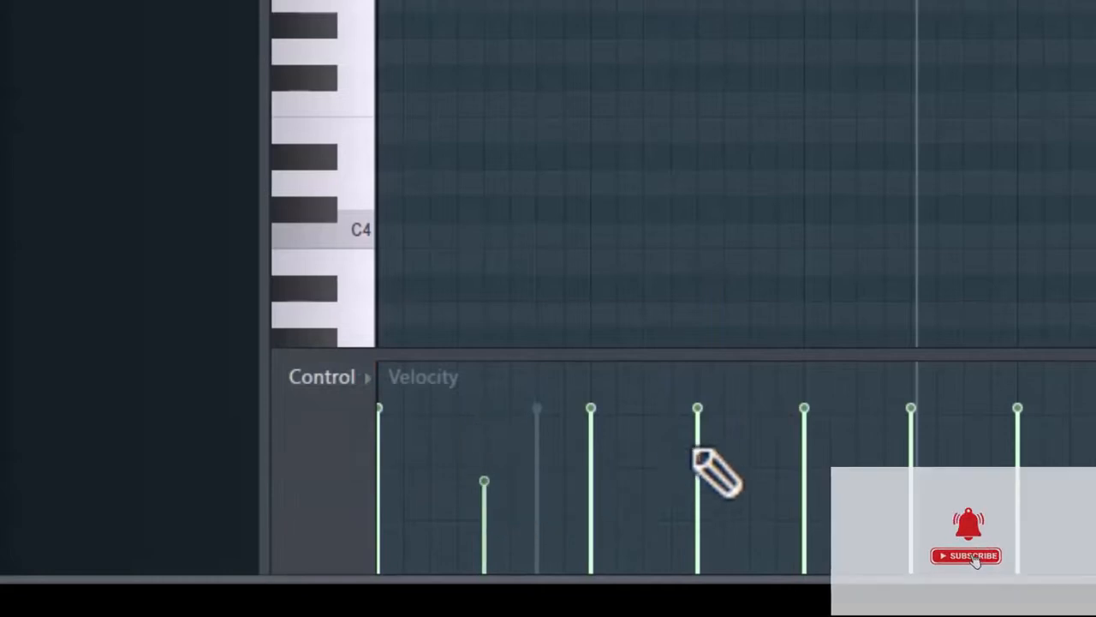
{"action": "left_click", "coordinate": [697, 444]}
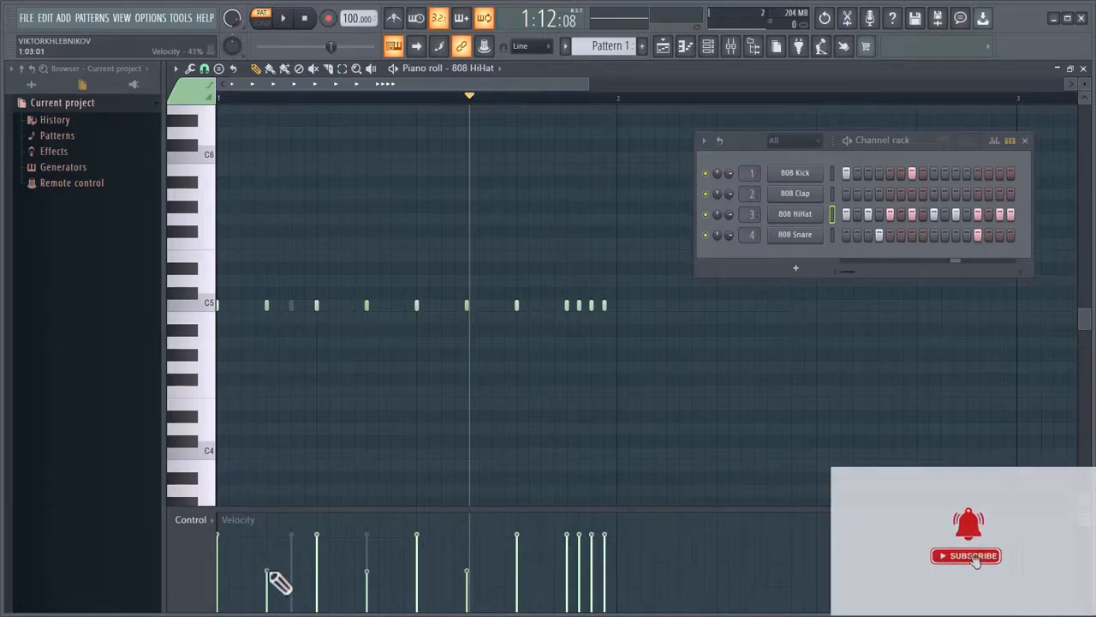
Step: Play the pattern from the start to hear the hi-hat velocities, stop it, and check the note property options
{"action": "left_click", "coordinate": [217, 97]}
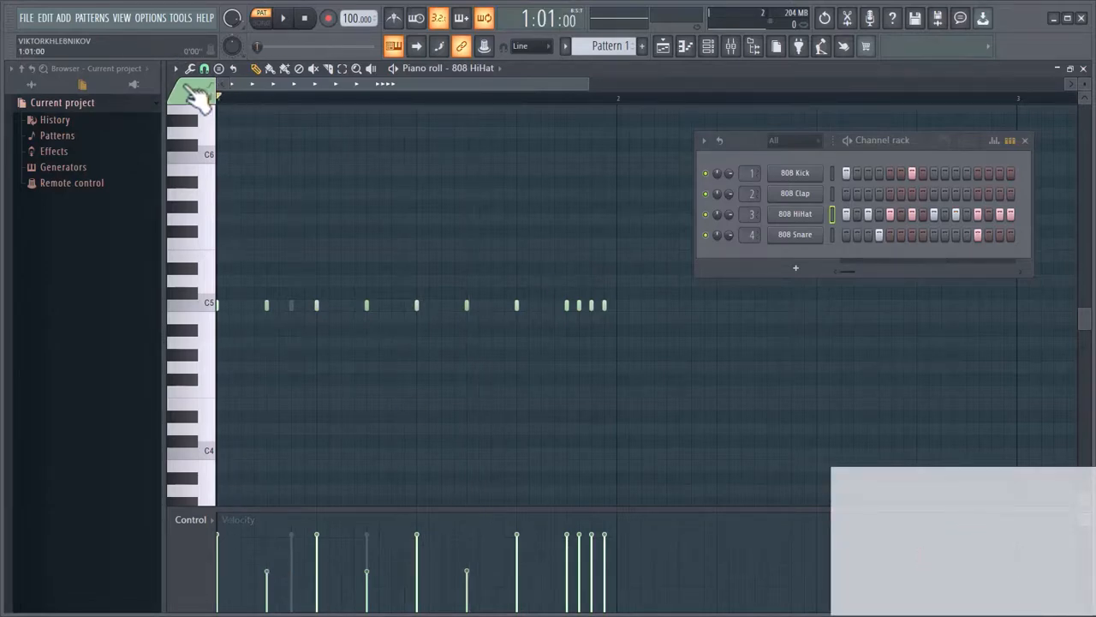
{"action": "key", "text": "space"}
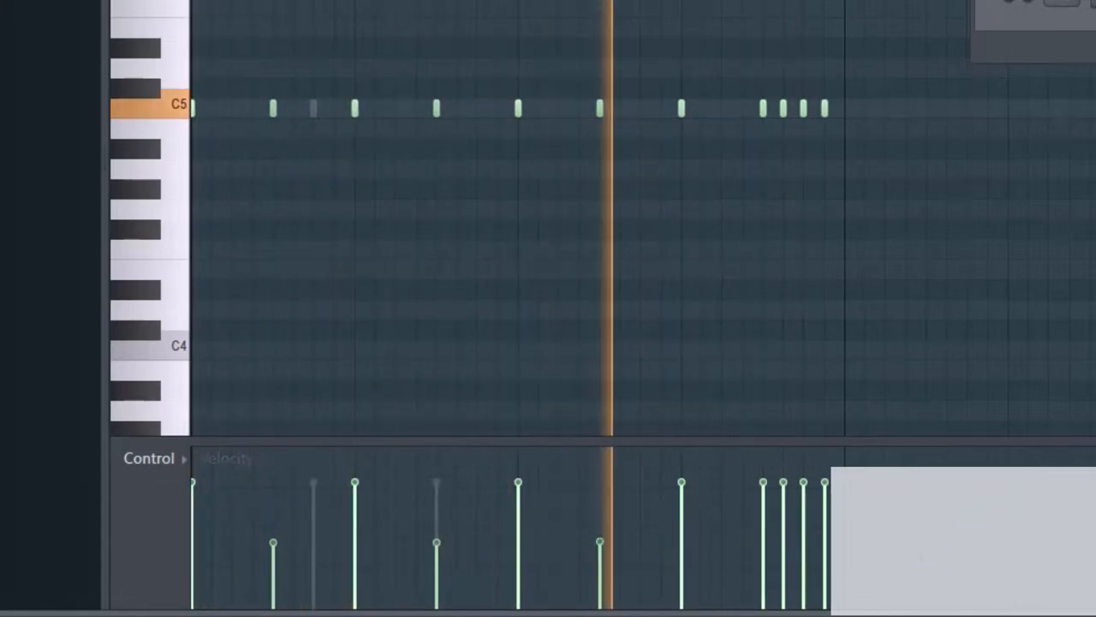
{"action": "key", "text": "space"}
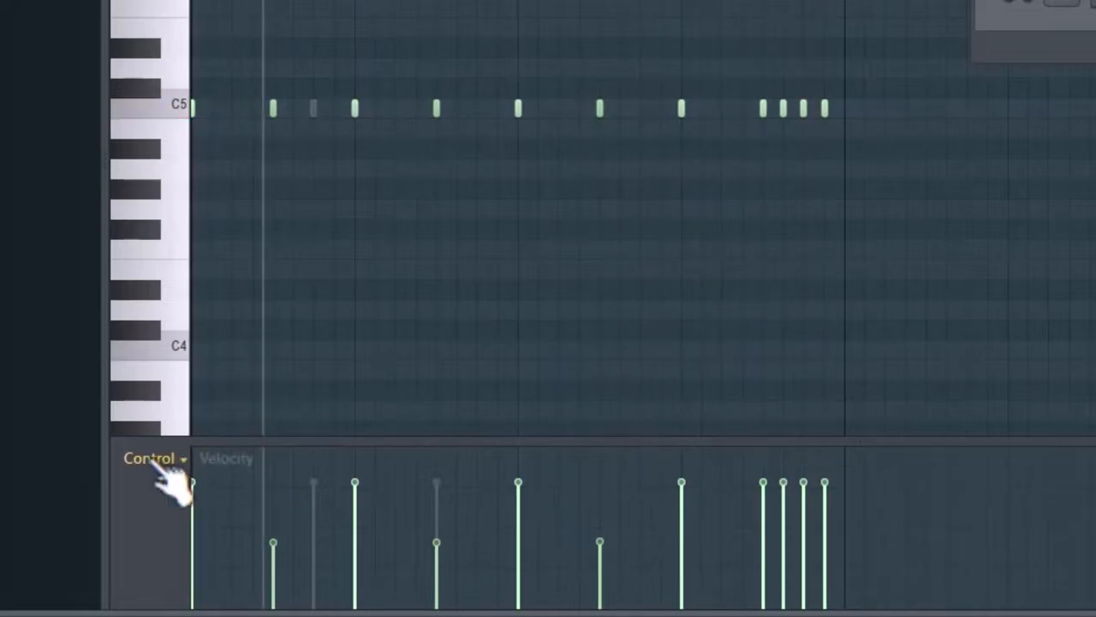
{"action": "left_click", "coordinate": [184, 459]}
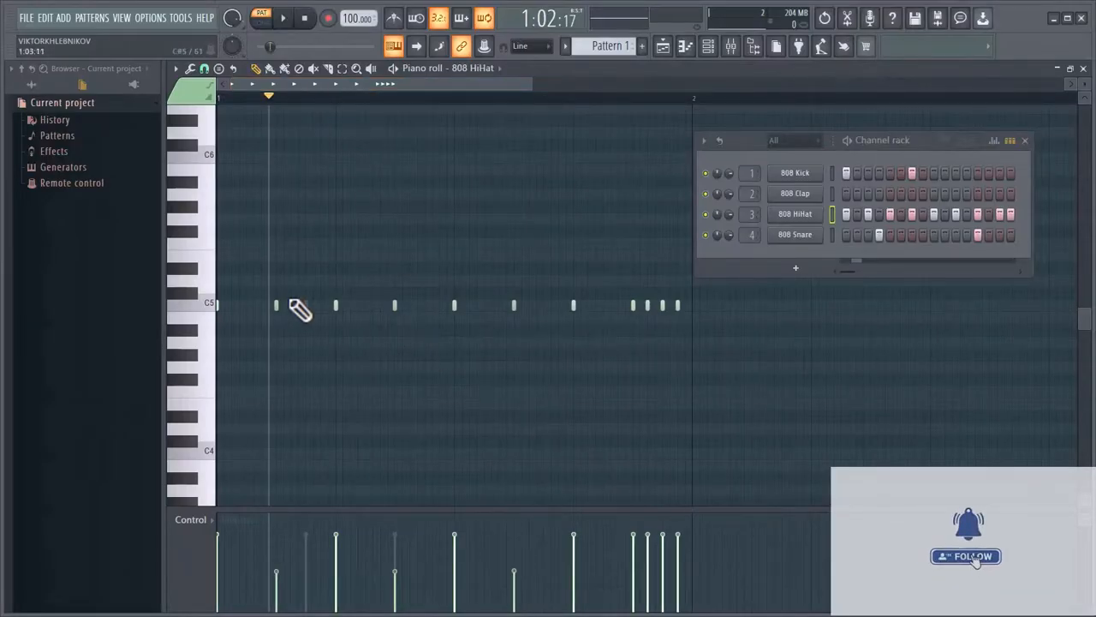
{"action": "mouse_move", "coordinate": [215, 303]}
{"action": "left_mouse_down"}
{"action": "mouse_move", "coordinate": [201, 154]}
{"action": "mouse_move", "coordinate": [206, 313]}
{"action": "left_mouse_up"}
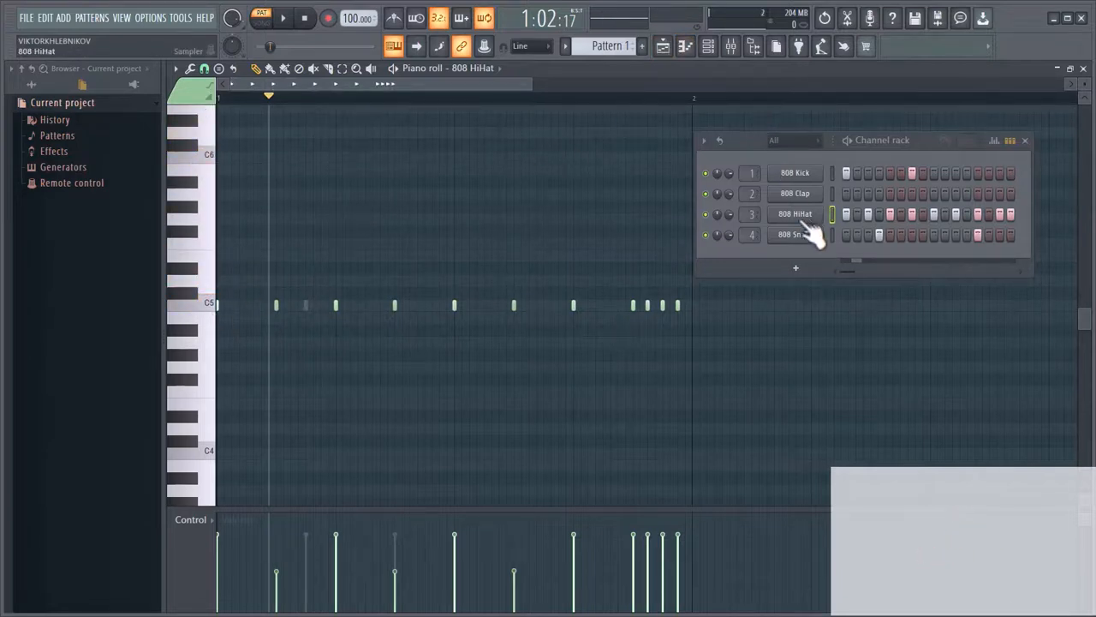
Step: Open the 808 Kick channel in the piano roll and try its first note at different pitches
{"action": "left_click", "coordinate": [795, 173]}
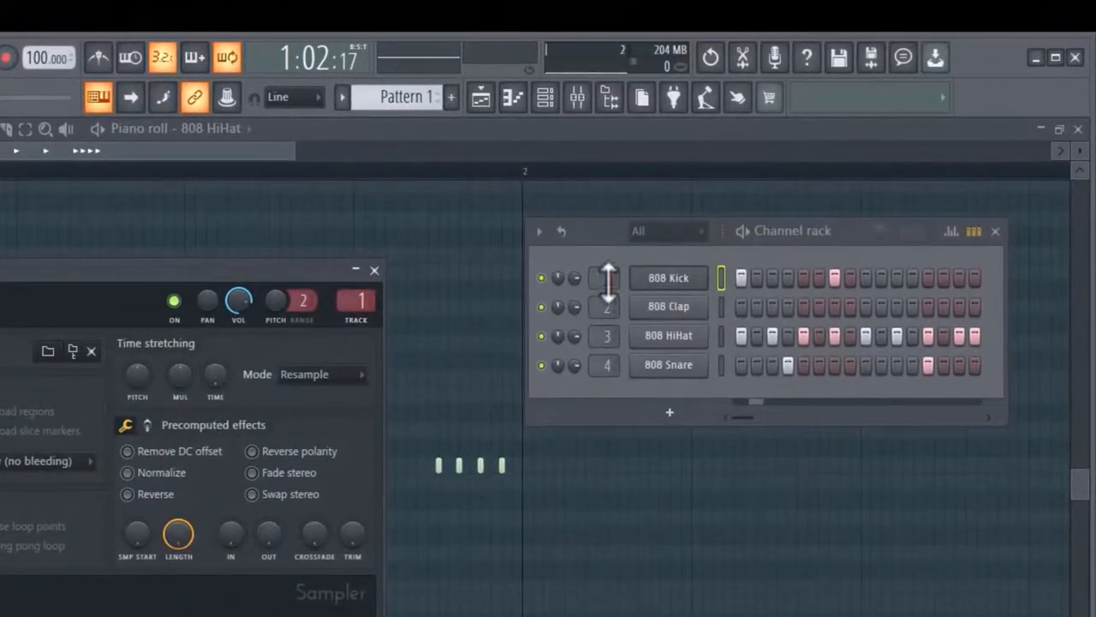
{"action": "right_click", "coordinate": [663, 278]}
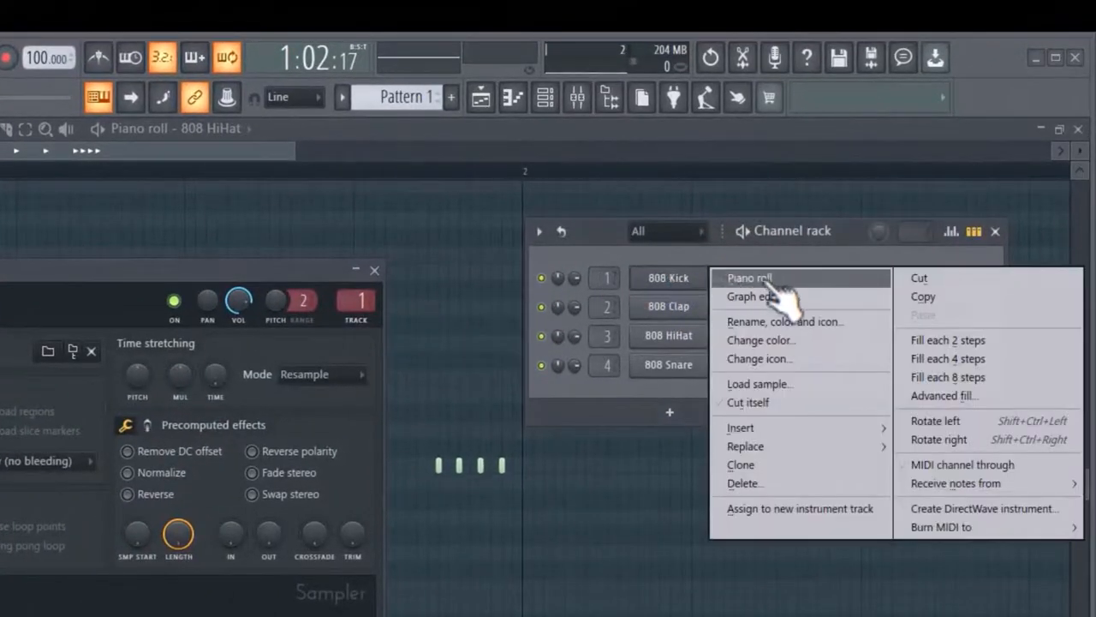
{"action": "left_click", "coordinate": [657, 288]}
{"action": "right_click", "coordinate": [716, 283]}
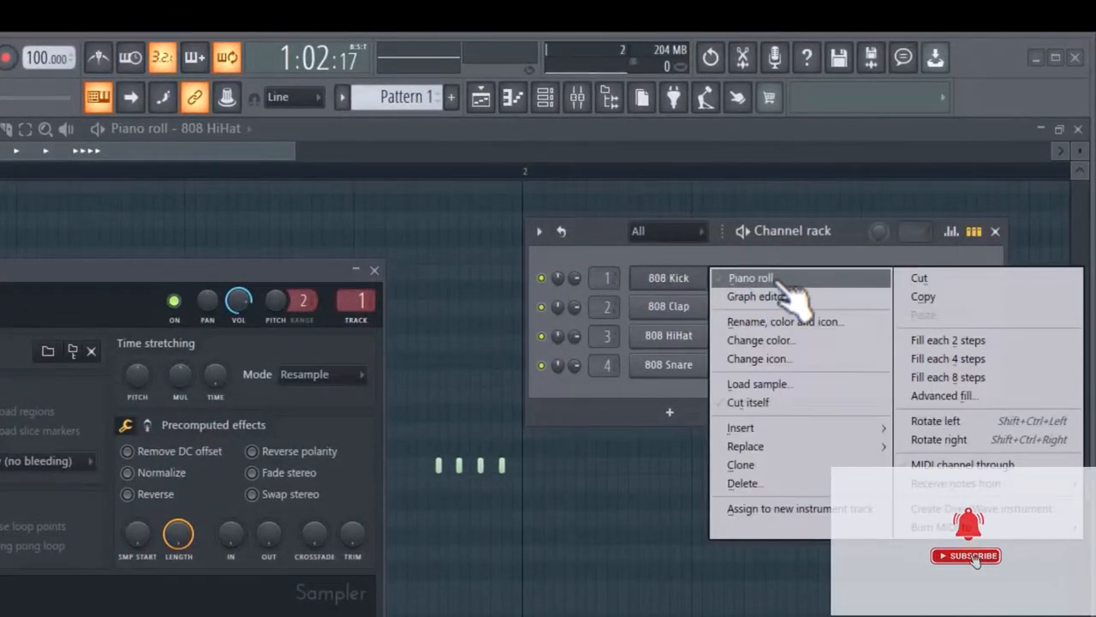
{"action": "left_click", "coordinate": [786, 281]}
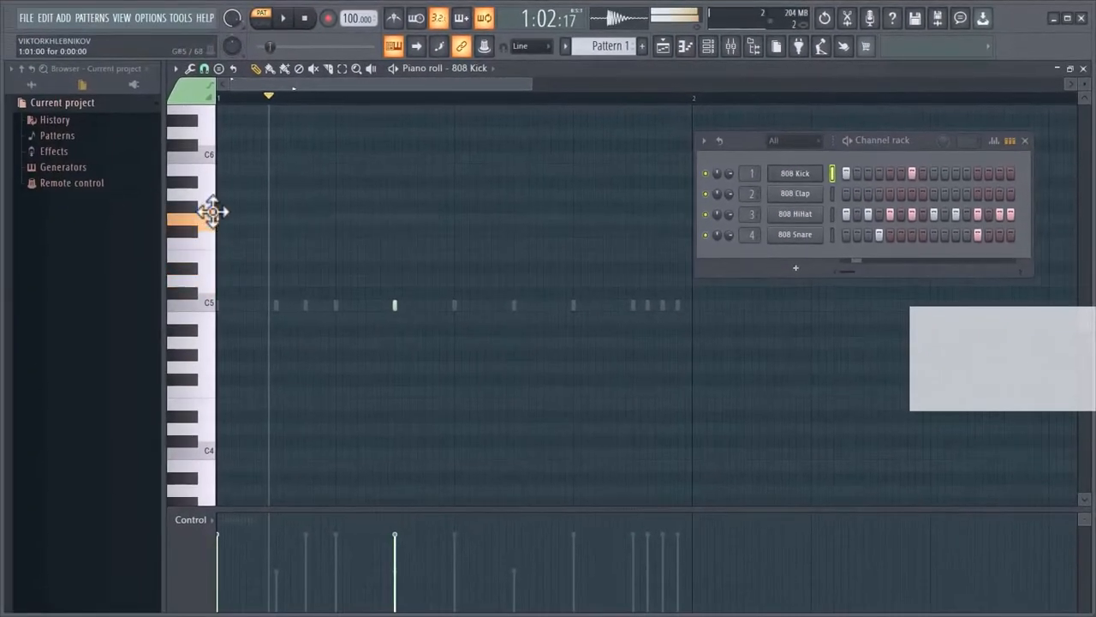
{"action": "mouse_move", "coordinate": [213, 213]}
{"action": "left_mouse_down"}
{"action": "mouse_move", "coordinate": [188, 52]}
{"action": "mouse_move", "coordinate": [177, 334]}
{"action": "mouse_move", "coordinate": [215, 333]}
{"action": "mouse_move", "coordinate": [217, 601]}
{"action": "mouse_move", "coordinate": [192, 257]}
{"action": "mouse_move", "coordinate": [201, 533]}
{"action": "mouse_move", "coordinate": [186, 85]}
{"action": "mouse_move", "coordinate": [184, 265]}
{"action": "mouse_move", "coordinate": [154, 108]}
{"action": "mouse_move", "coordinate": [159, 75]}
{"action": "mouse_move", "coordinate": [157, 277]}
{"action": "mouse_move", "coordinate": [160, 241]}
{"action": "left_mouse_up"}
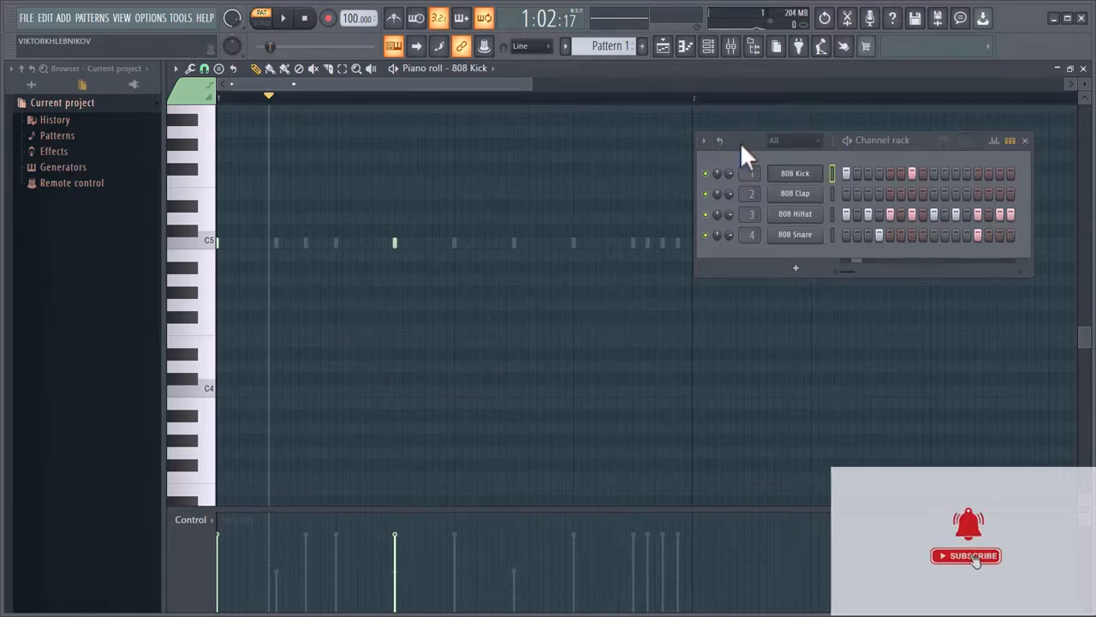
Step: Return to the playlist, move the Channel rack nearer its centre, and look over the 808 Kick channel's options
{"action": "left_click", "coordinate": [667, 48]}
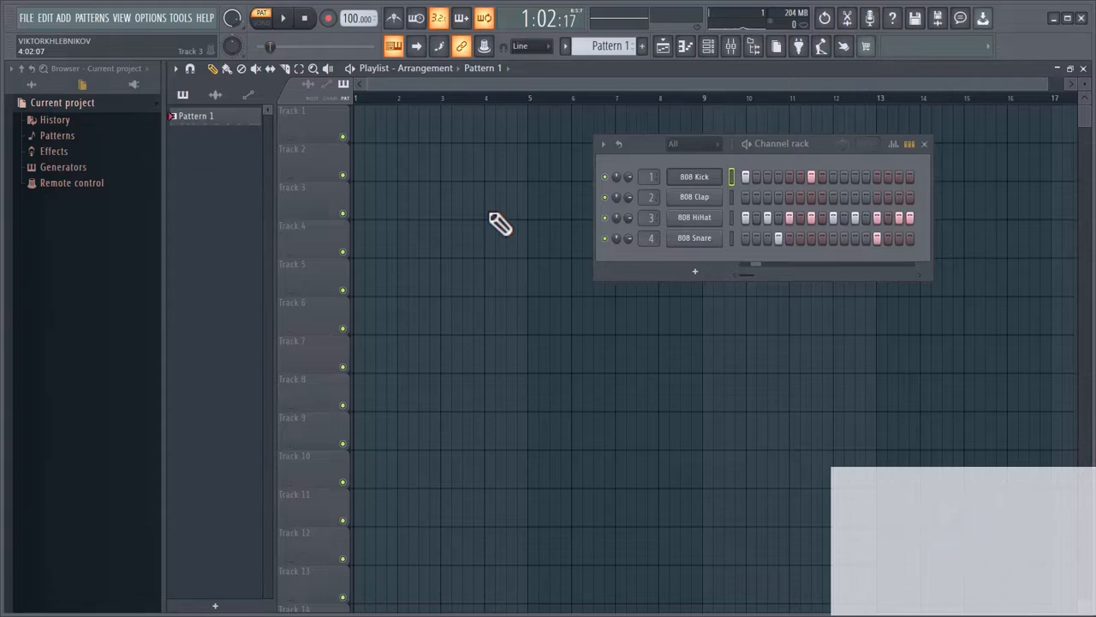
{"action": "left_click_drag", "start_coordinate": [667, 258], "coordinate": [525, 268]}
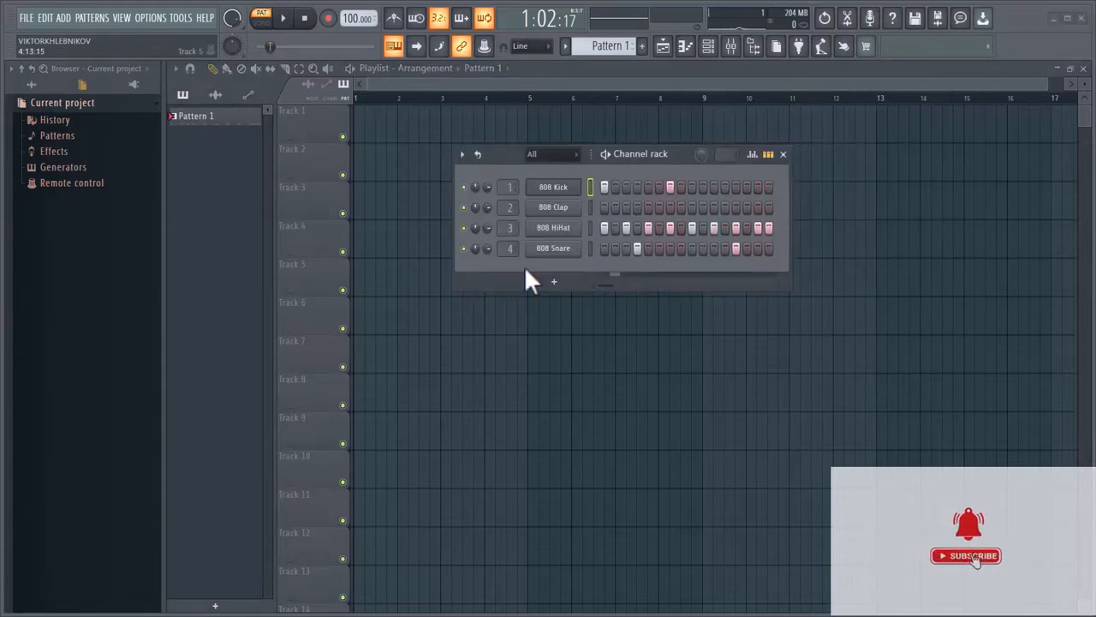
{"action": "right_click", "coordinate": [565, 189]}
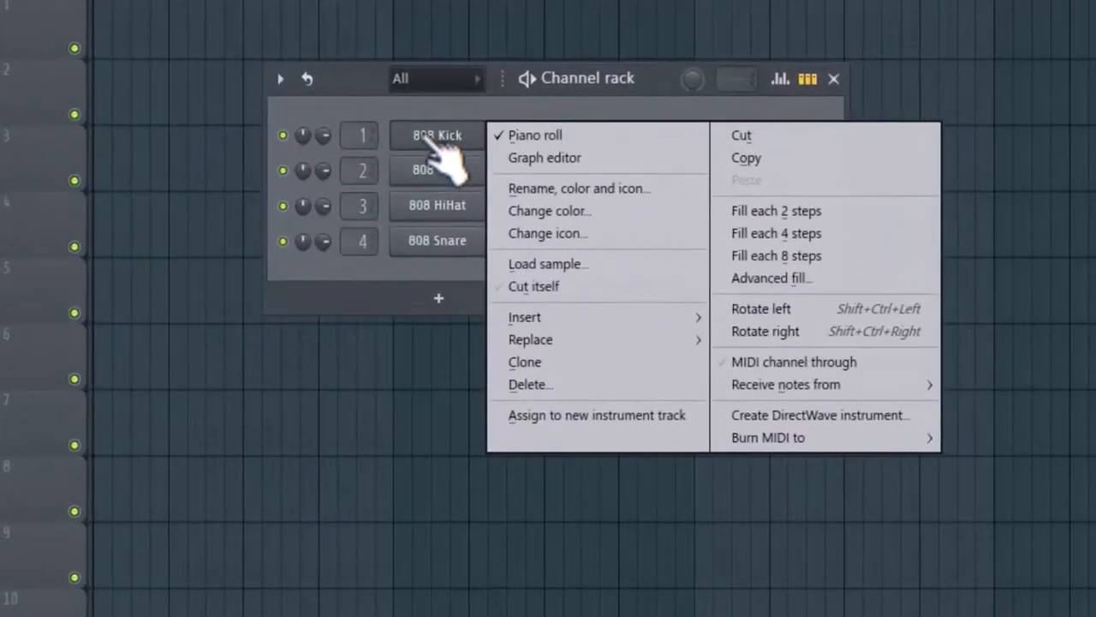
{"action": "left_click", "coordinate": [403, 111]}
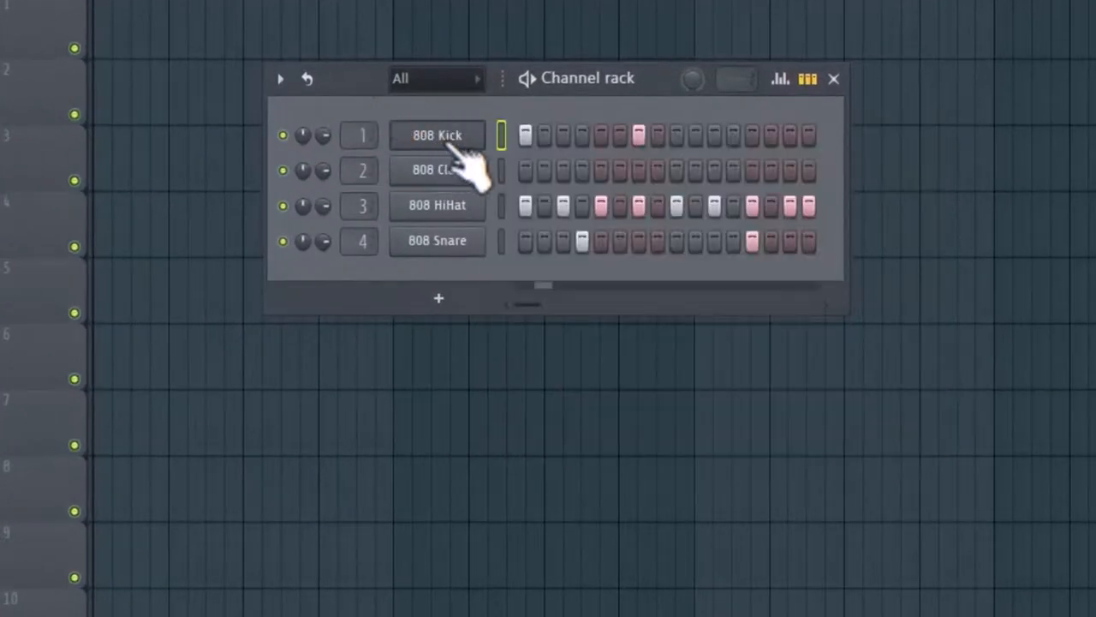
Step: Rename the 808 Kick channel to KICK
{"action": "right_click", "coordinate": [454, 144]}
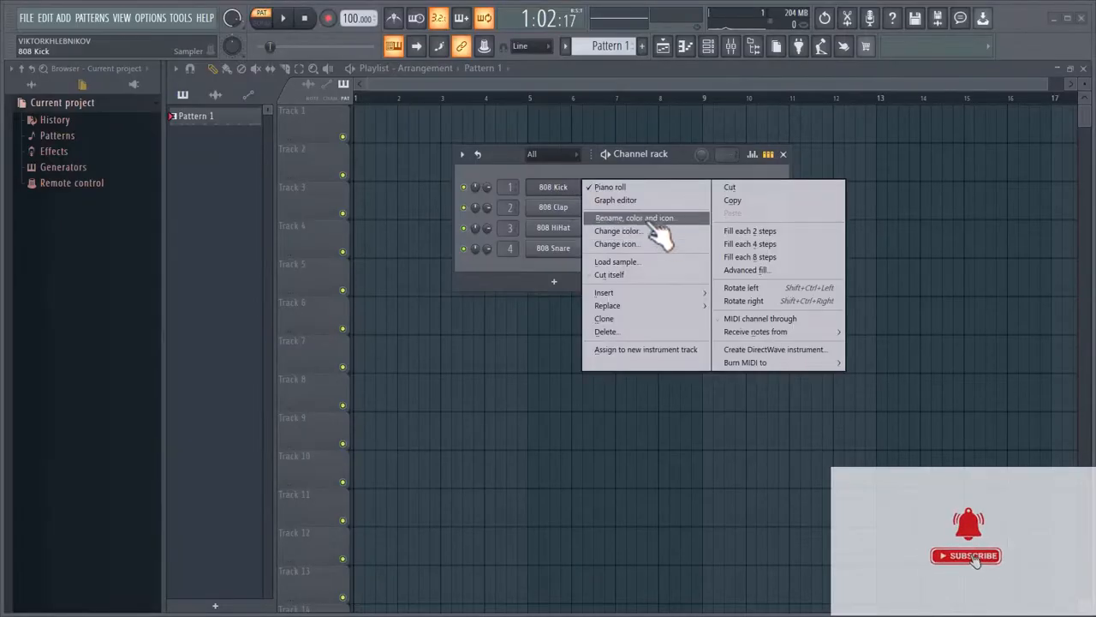
{"action": "left_click", "coordinate": [653, 220]}
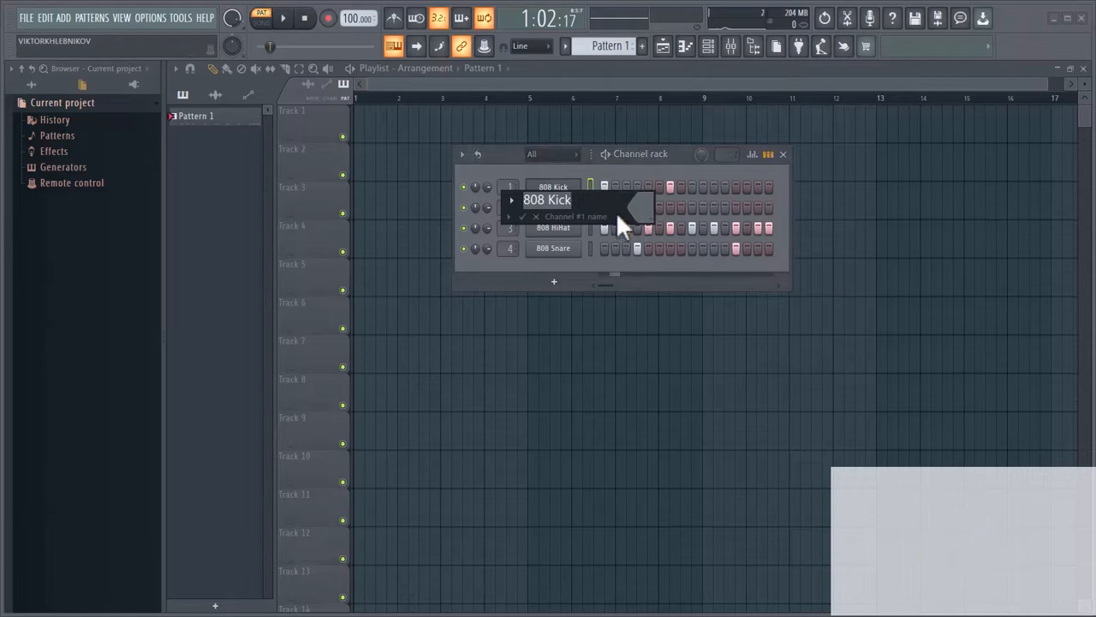
{"action": "type", "text": "KIC"}
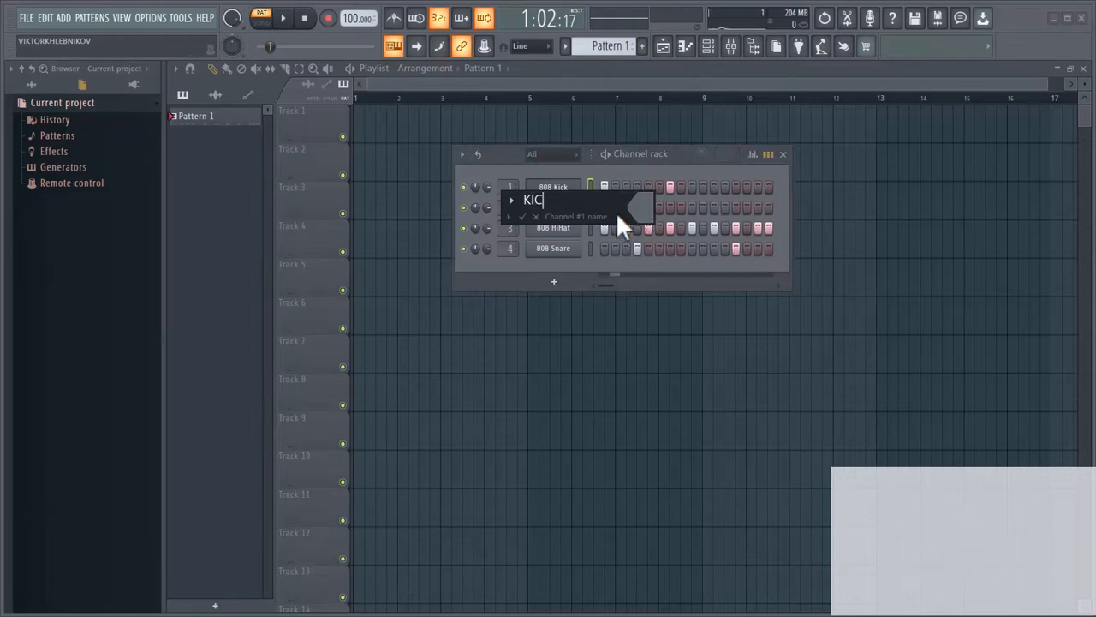
{"action": "type", "text": "K"}
{"action": "key", "text": "Return"}
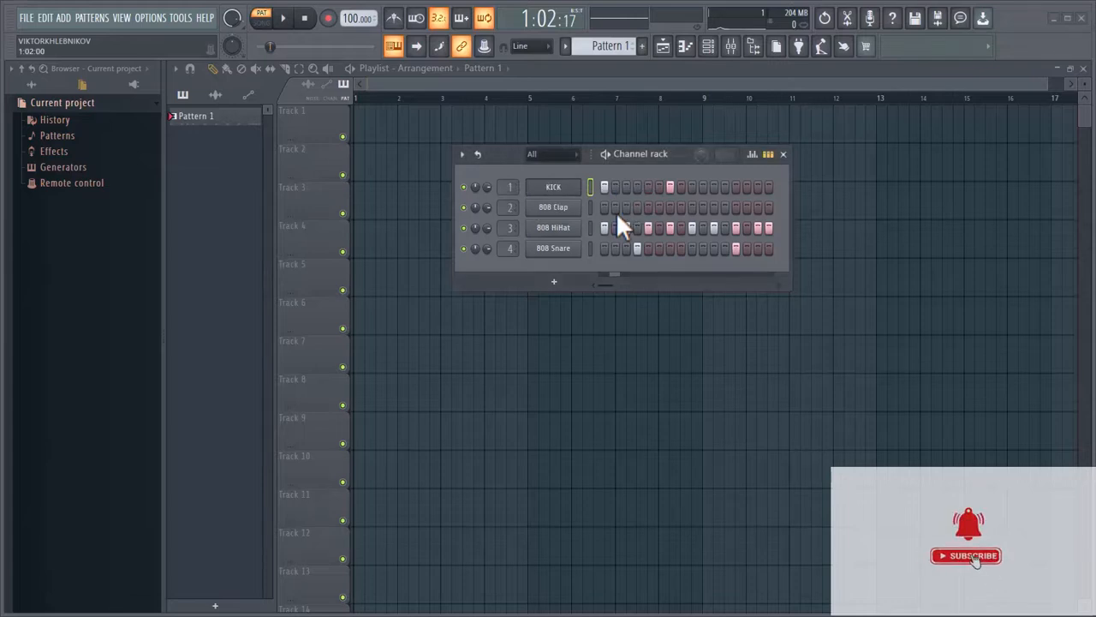
Step: Change the KICK channel's color to drab olive (#869532)
{"action": "right_click", "coordinate": [577, 182]}
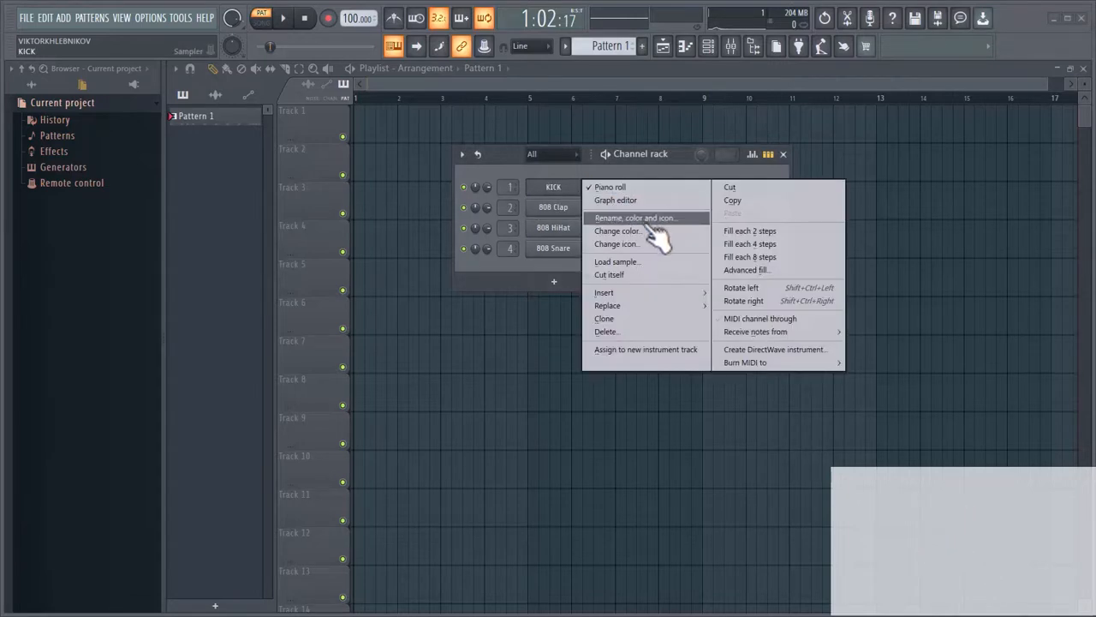
{"action": "left_click", "coordinate": [632, 232]}
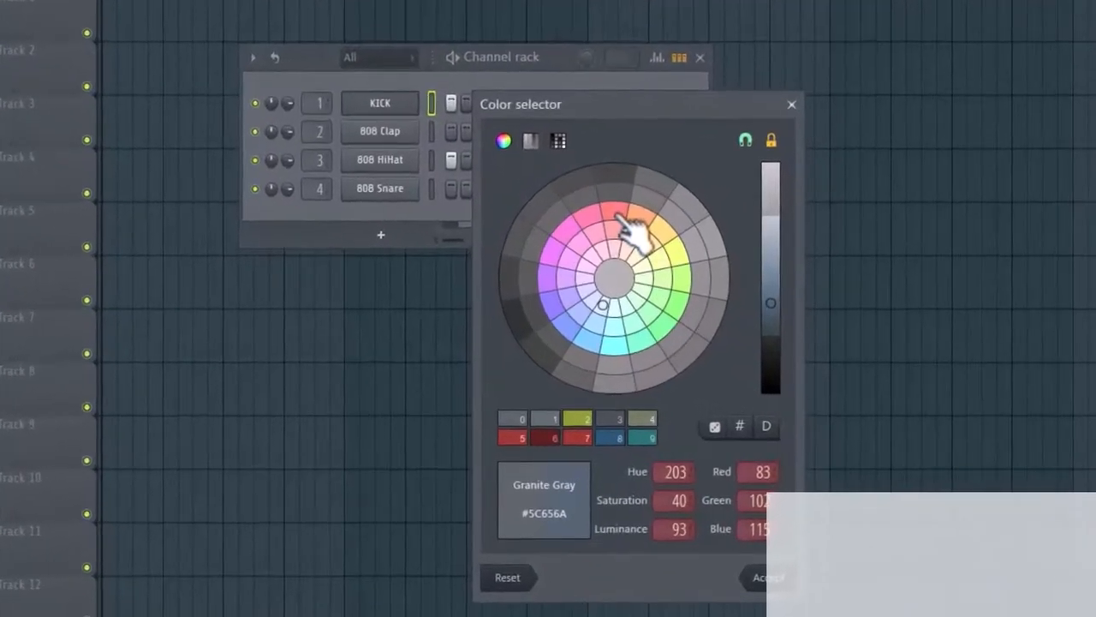
{"action": "left_click", "coordinate": [725, 265]}
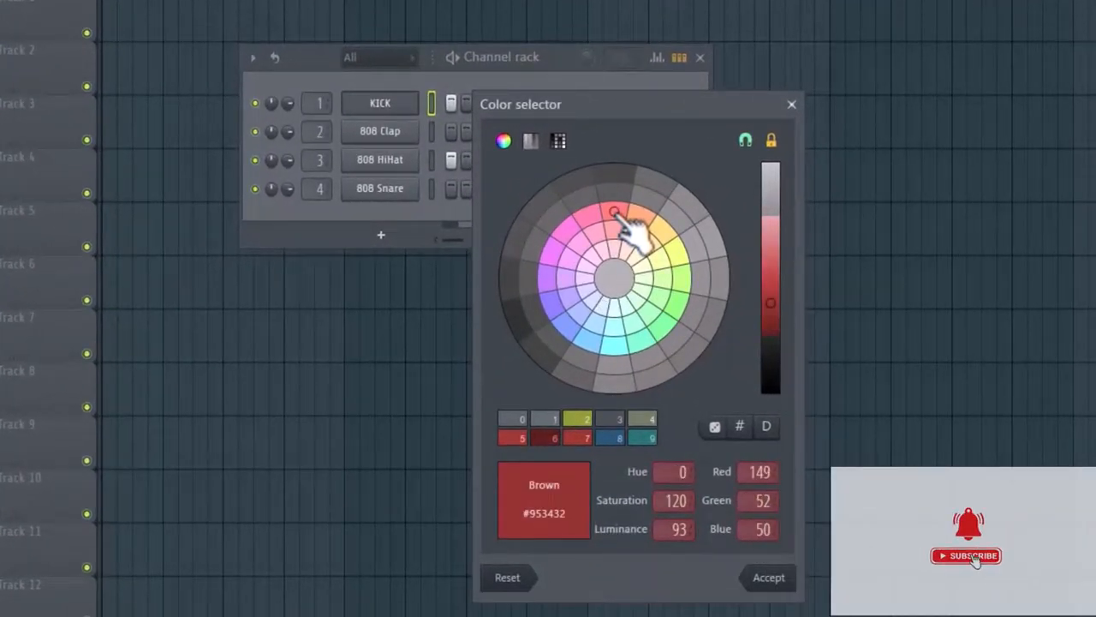
{"action": "mouse_move", "coordinate": [615, 212]}
{"action": "left_mouse_down"}
{"action": "mouse_move", "coordinate": [661, 233]}
{"action": "mouse_move", "coordinate": [677, 254]}
{"action": "left_mouse_up"}
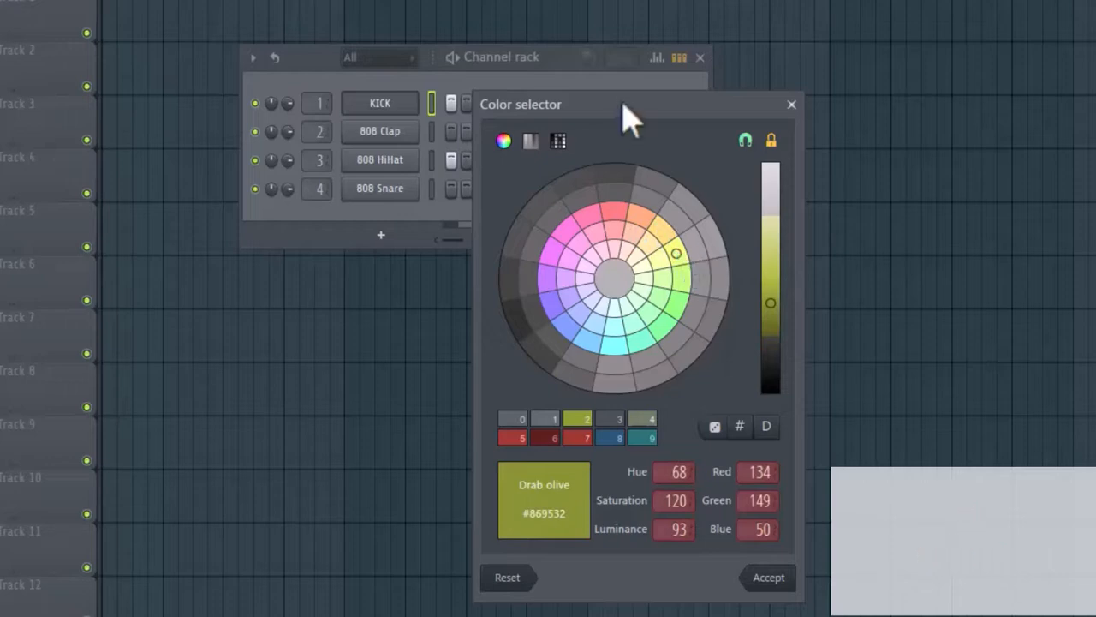
{"action": "left_click_drag", "start_coordinate": [624, 110], "coordinate": [453, 49]}
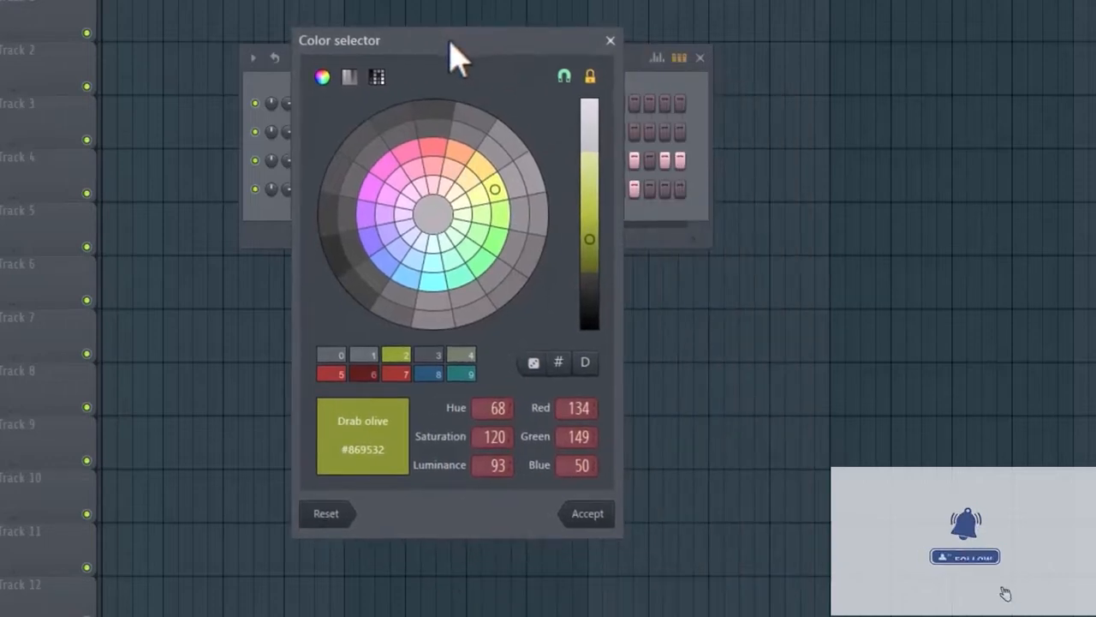
{"action": "left_click", "coordinate": [590, 513]}
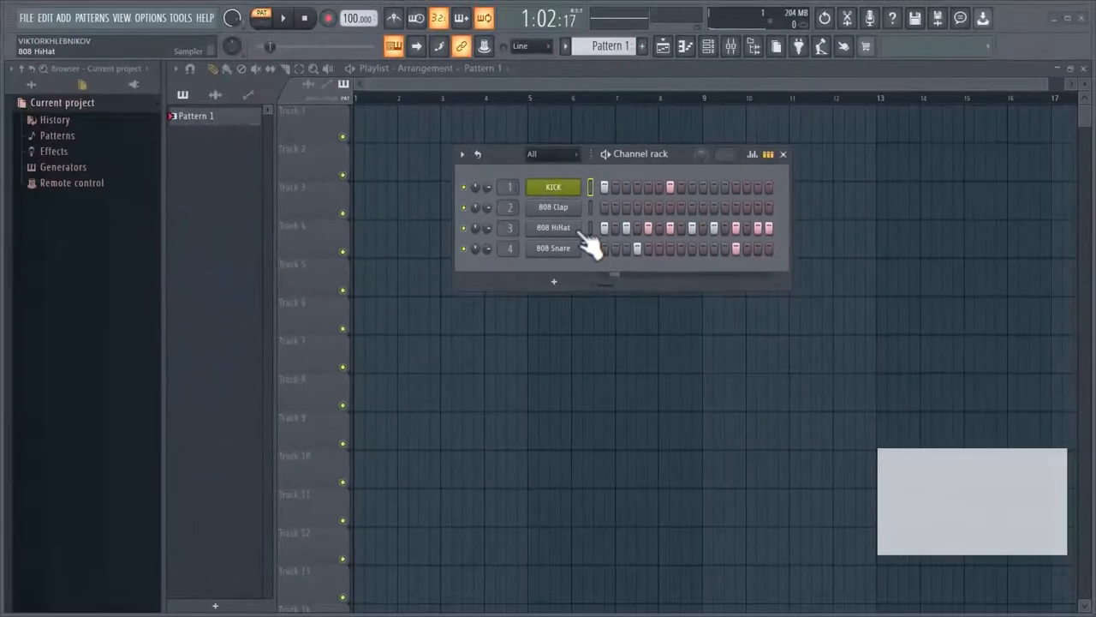
Step: Move the Channel rack aside and cut the KICK channel's steps from Pattern 1
{"action": "mouse_move", "coordinate": [506, 155]}
{"action": "left_mouse_down"}
{"action": "mouse_move", "coordinate": [752, 294]}
{"action": "mouse_move", "coordinate": [758, 283]}
{"action": "left_mouse_up"}
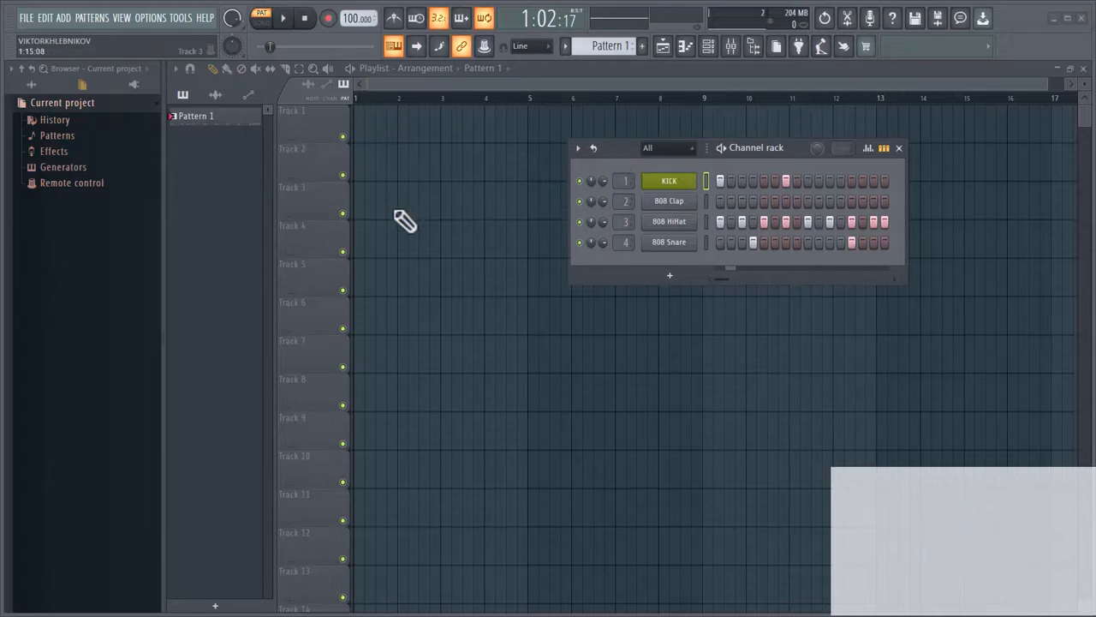
{"action": "right_click", "coordinate": [657, 183]}
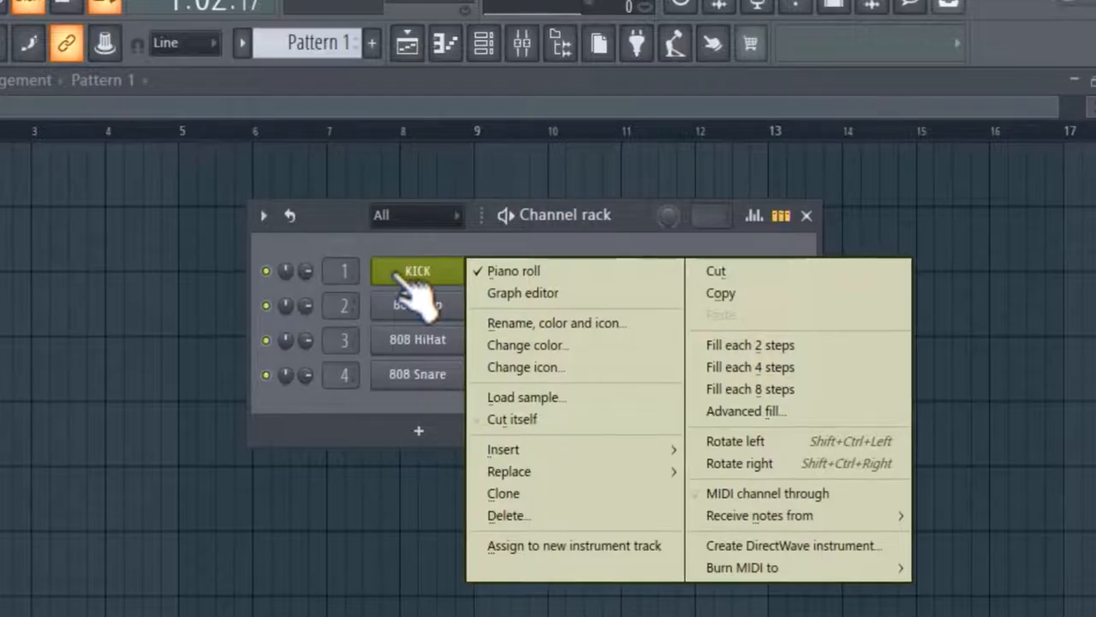
{"action": "left_click", "coordinate": [753, 274]}
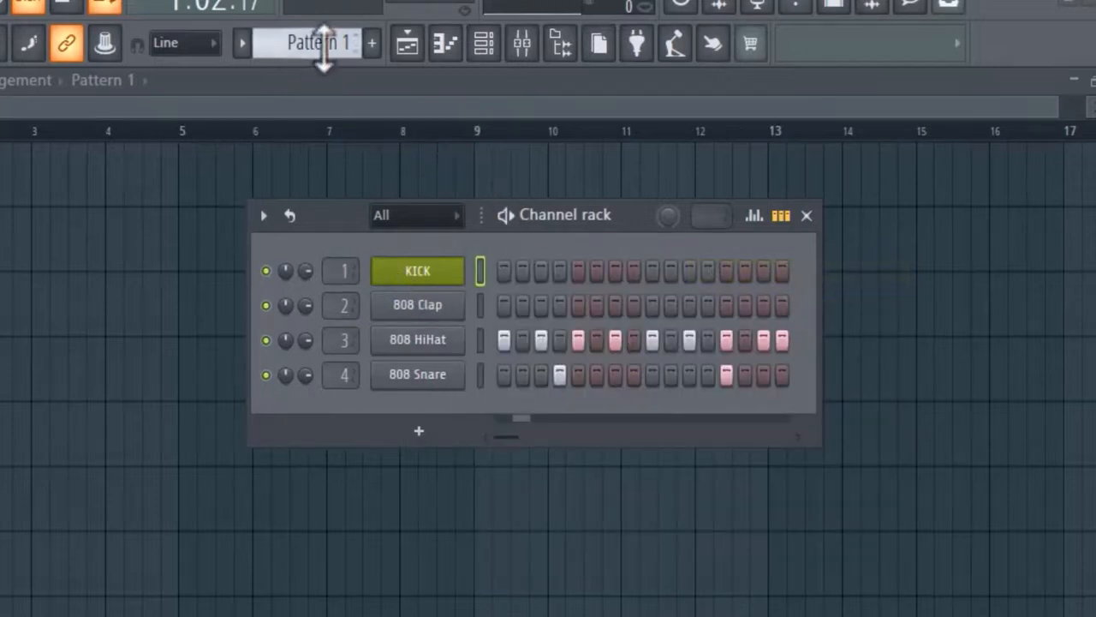
Step: Check Pattern 2, return to Pattern 1 and cut the KICK channel's steps again
{"action": "left_click_drag", "start_coordinate": [323, 43], "coordinate": [323, 32]}
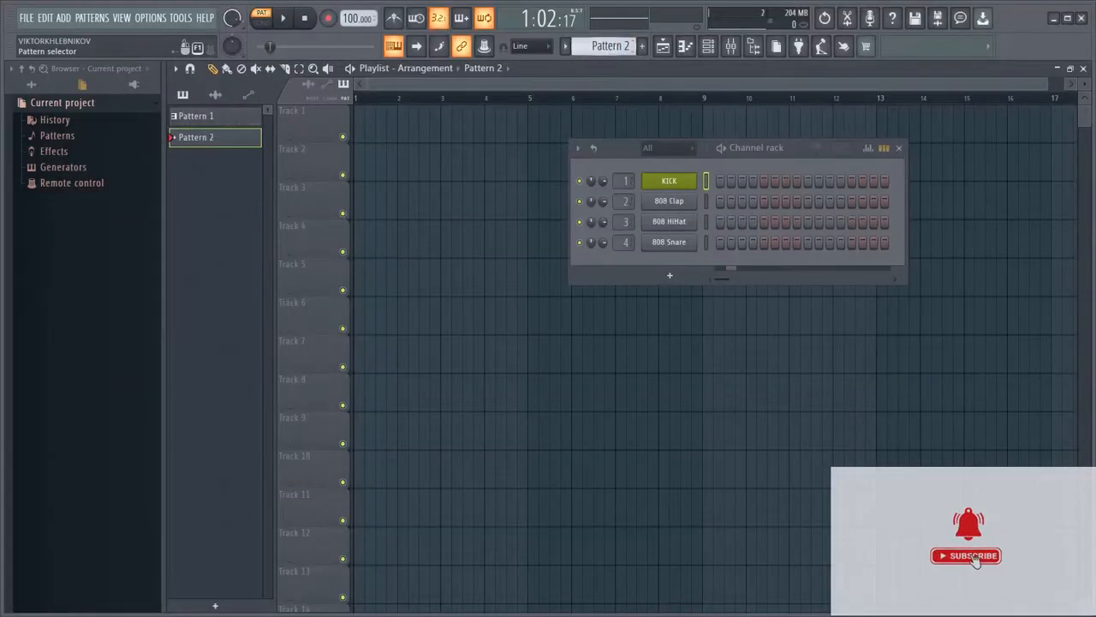
{"action": "left_click", "coordinate": [606, 46]}
{"action": "left_click", "coordinate": [607, 46]}
{"action": "left_click_drag", "start_coordinate": [618, 44], "coordinate": [619, 34]}
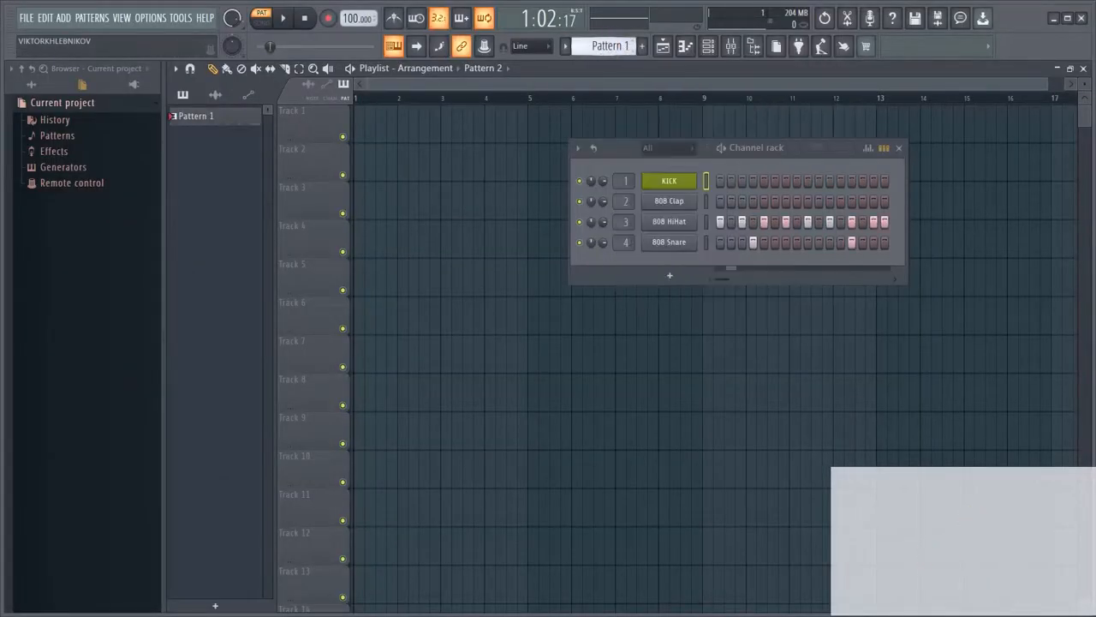
{"action": "right_click", "coordinate": [668, 182]}
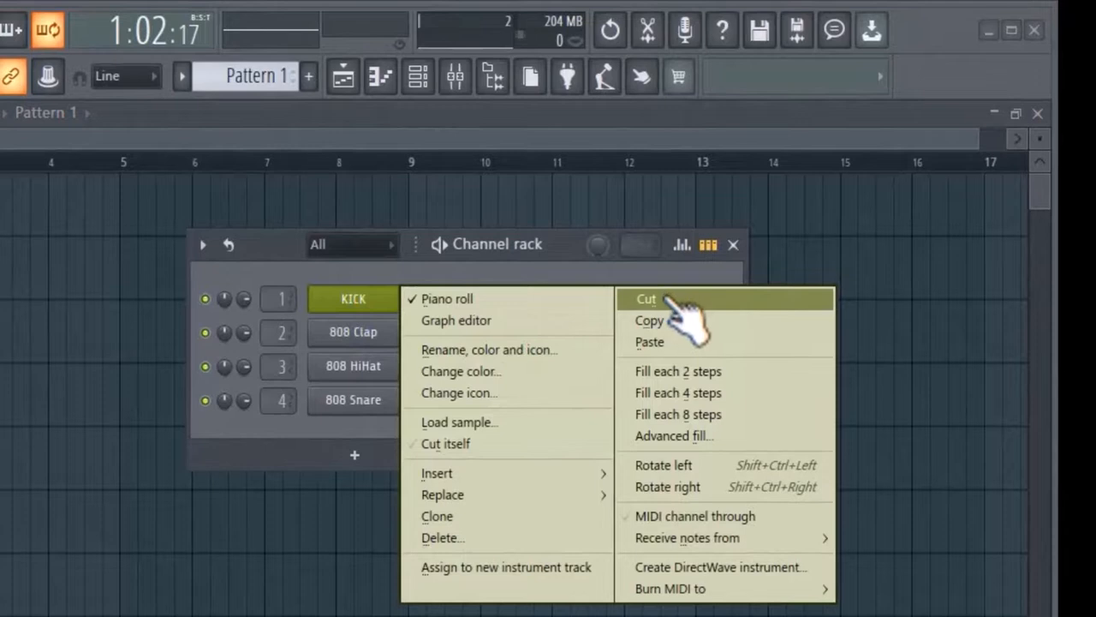
{"action": "left_click", "coordinate": [667, 300]}
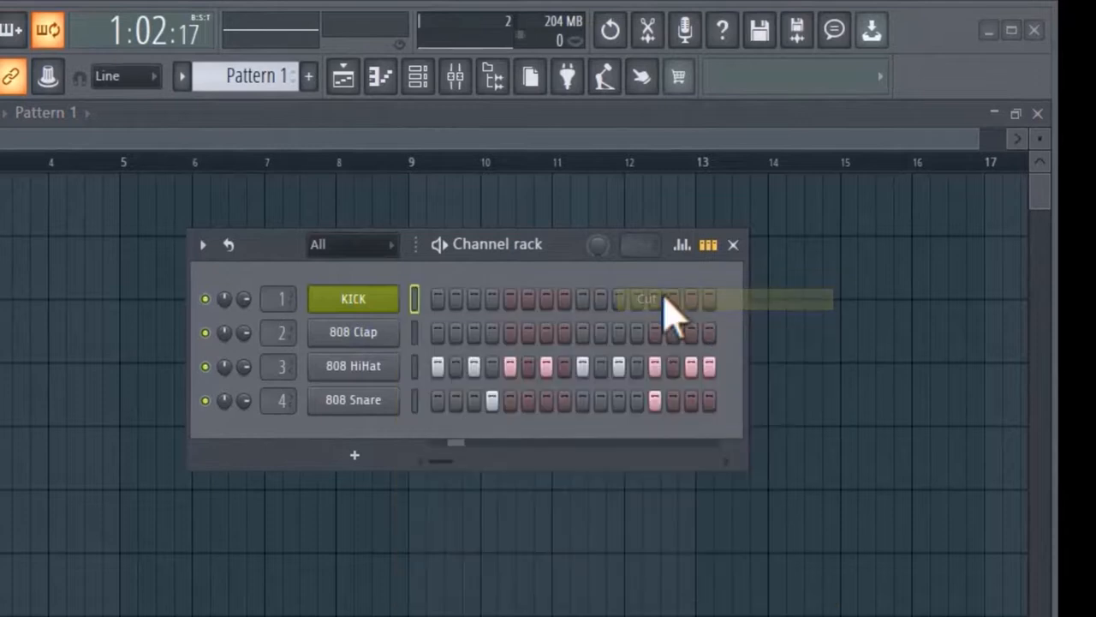
Step: Create a new pattern and name it KICK
{"action": "left_click", "coordinate": [310, 78]}
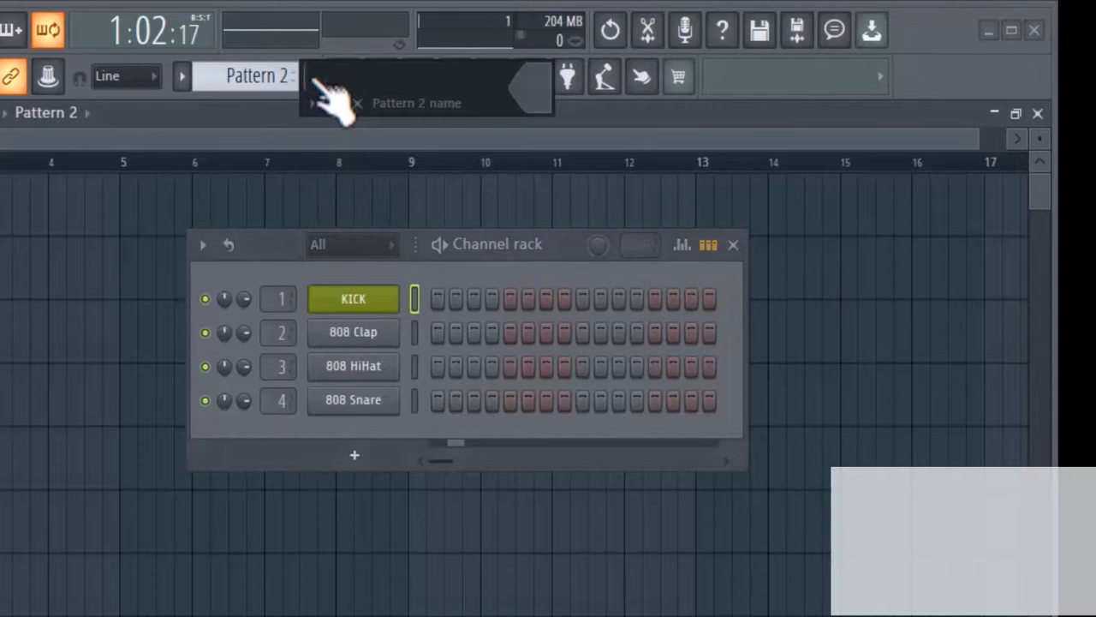
{"action": "type", "text": "CK"}
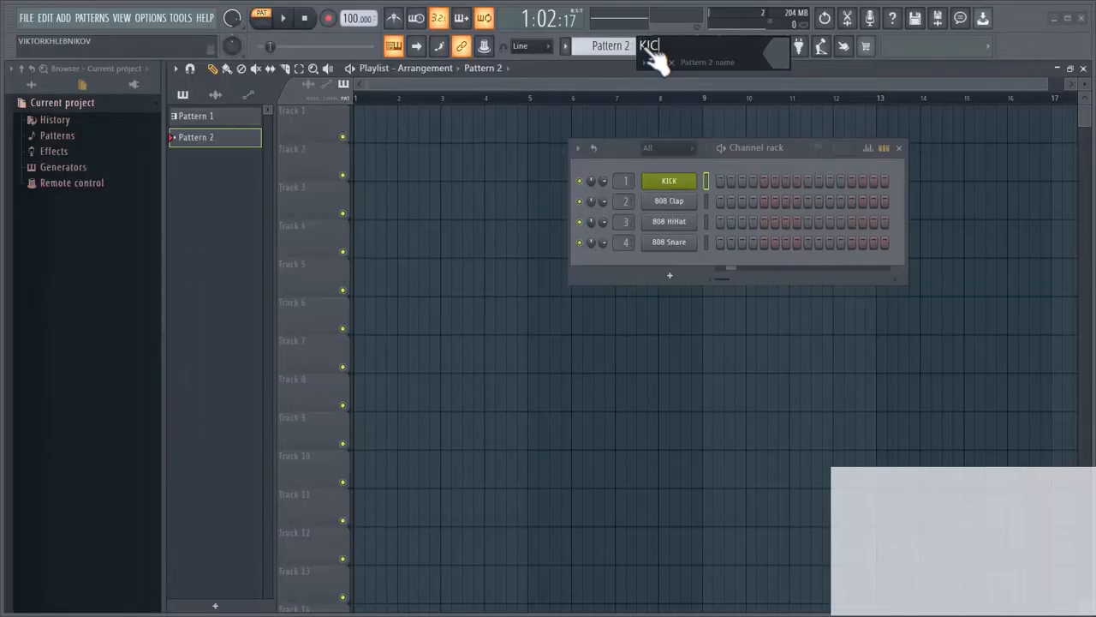
{"action": "key", "text": "Return"}
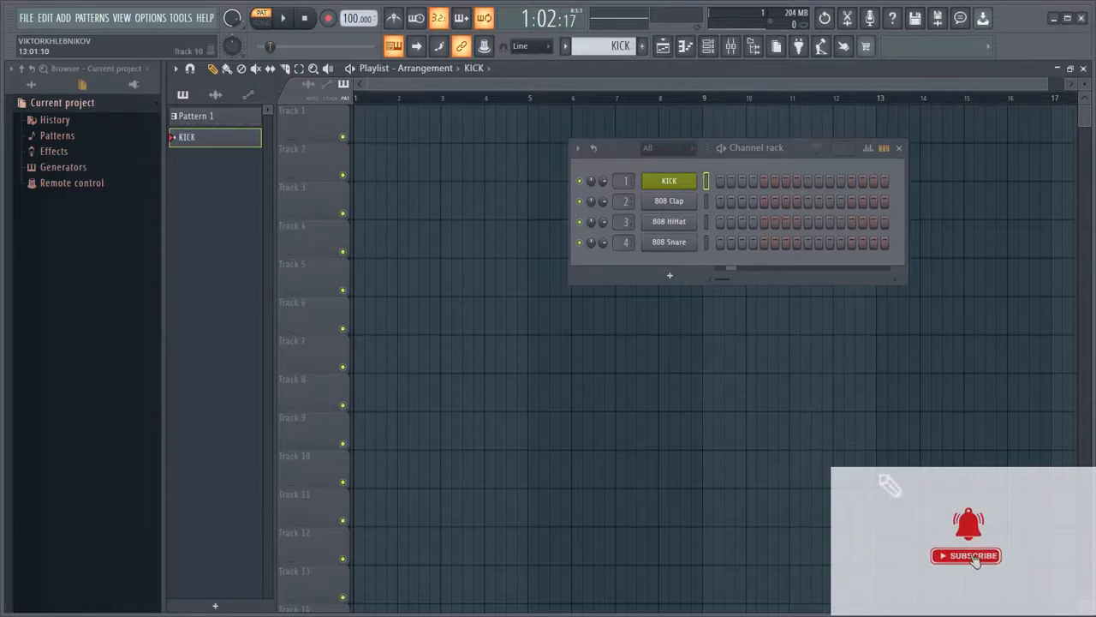
Step: Try to transfer the KICK channel's steps from Pattern 1 into the KICK pattern by cutting and pasting
{"action": "right_click", "coordinate": [678, 184]}
{"action": "left_click", "coordinate": [846, 183]}
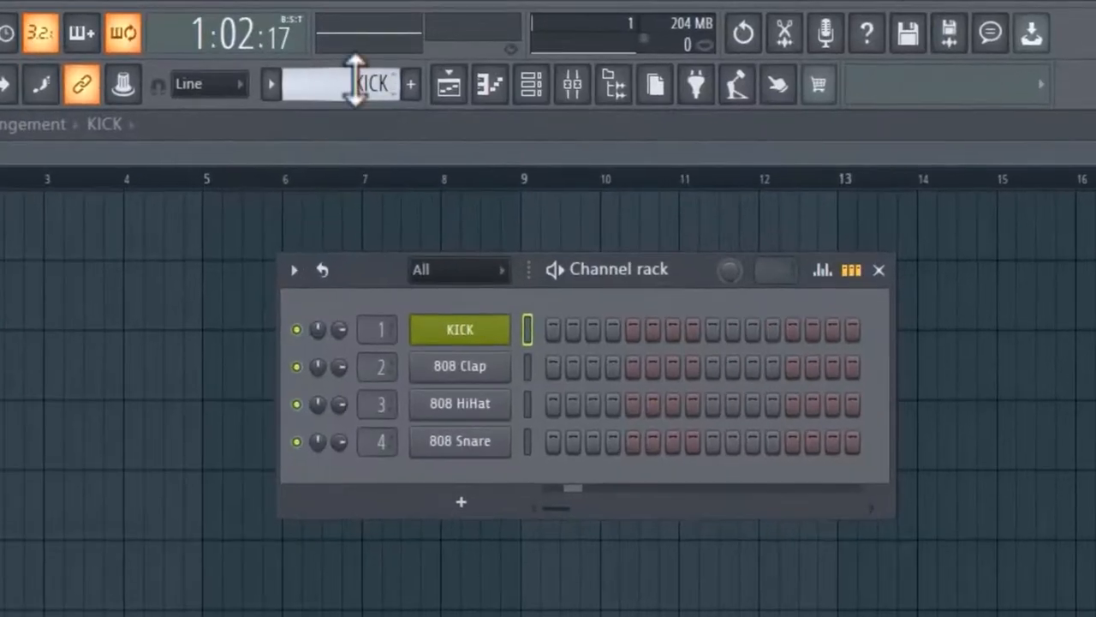
{"action": "left_click_drag", "start_coordinate": [611, 46], "coordinate": [611, 56]}
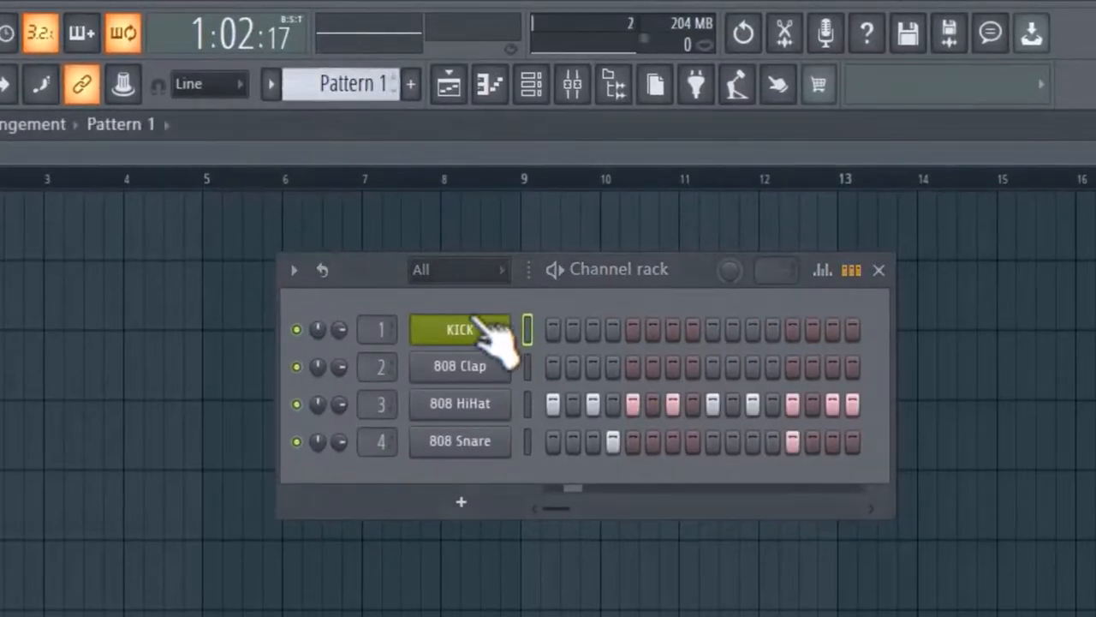
{"action": "right_click", "coordinate": [513, 321]}
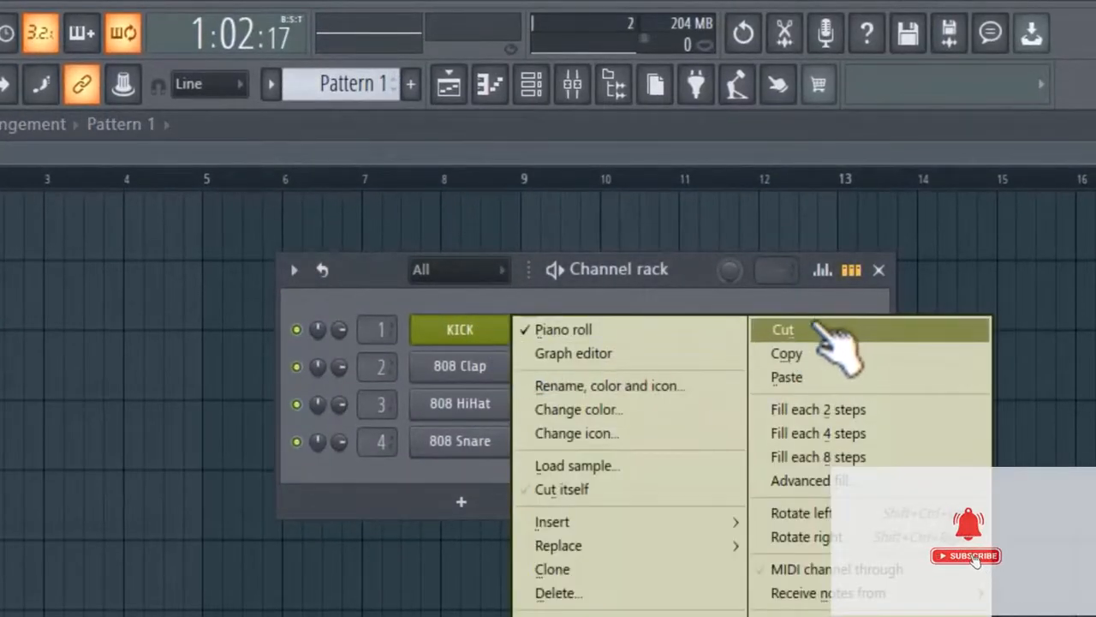
{"action": "left_click", "coordinate": [815, 329]}
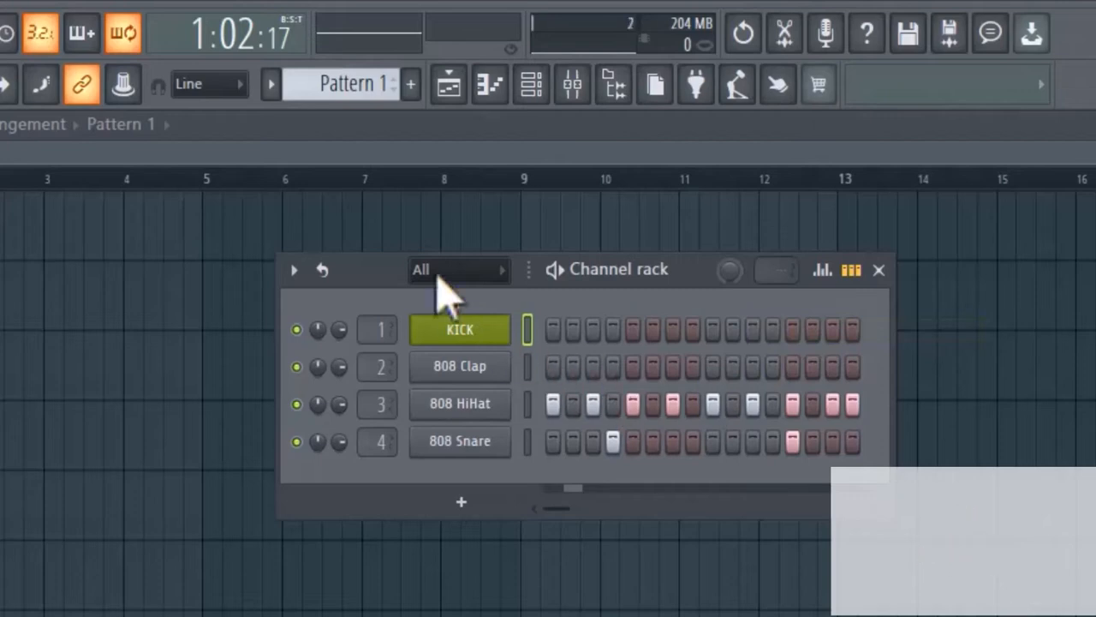
{"action": "left_click_drag", "start_coordinate": [348, 80], "coordinate": [348, 69]}
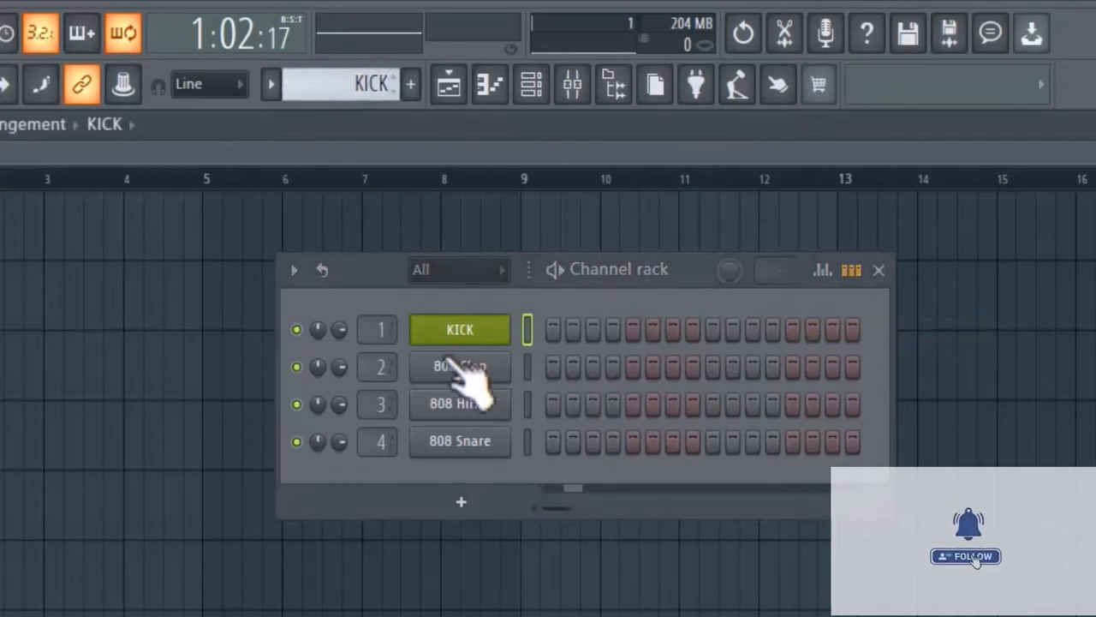
{"action": "right_click", "coordinate": [513, 319]}
{"action": "left_click", "coordinate": [805, 377]}
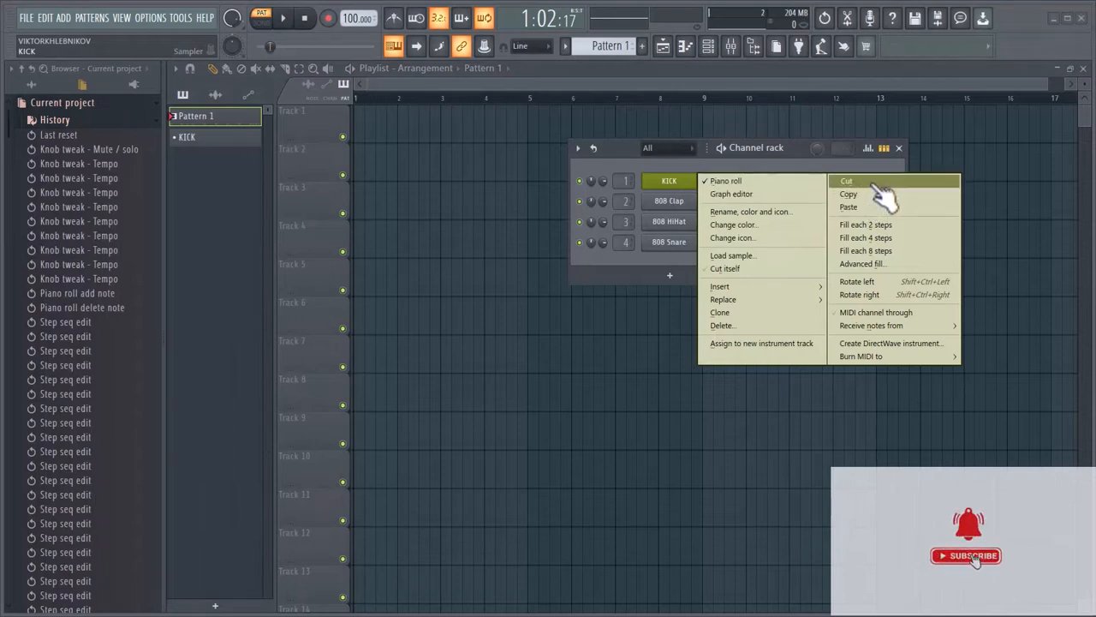
Step: Cut the KICK channel's steps from Pattern 1 and paste them into another new pattern named KICK
{"action": "left_click", "coordinate": [877, 183]}
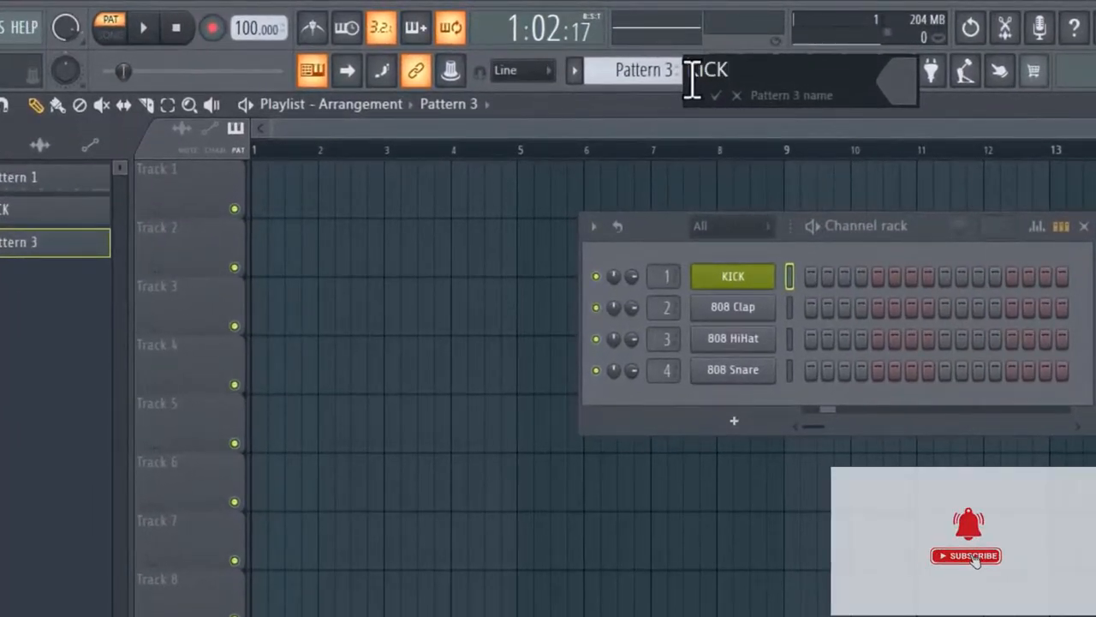
{"action": "key", "text": "Return"}
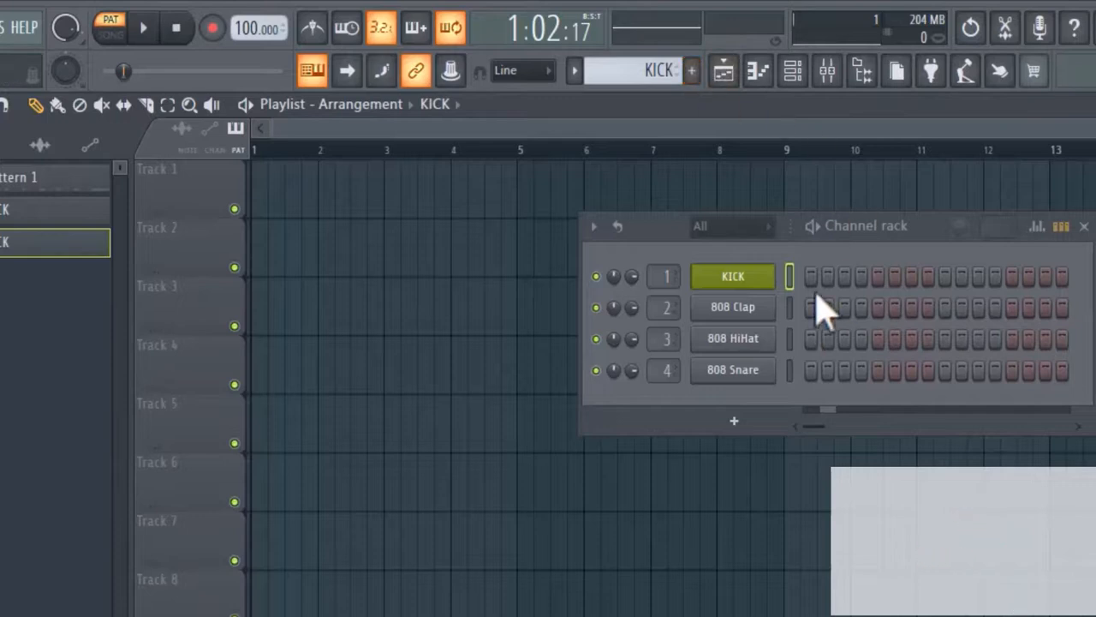
{"action": "right_click", "coordinate": [761, 279]}
{"action": "left_click", "coordinate": [1041, 300]}
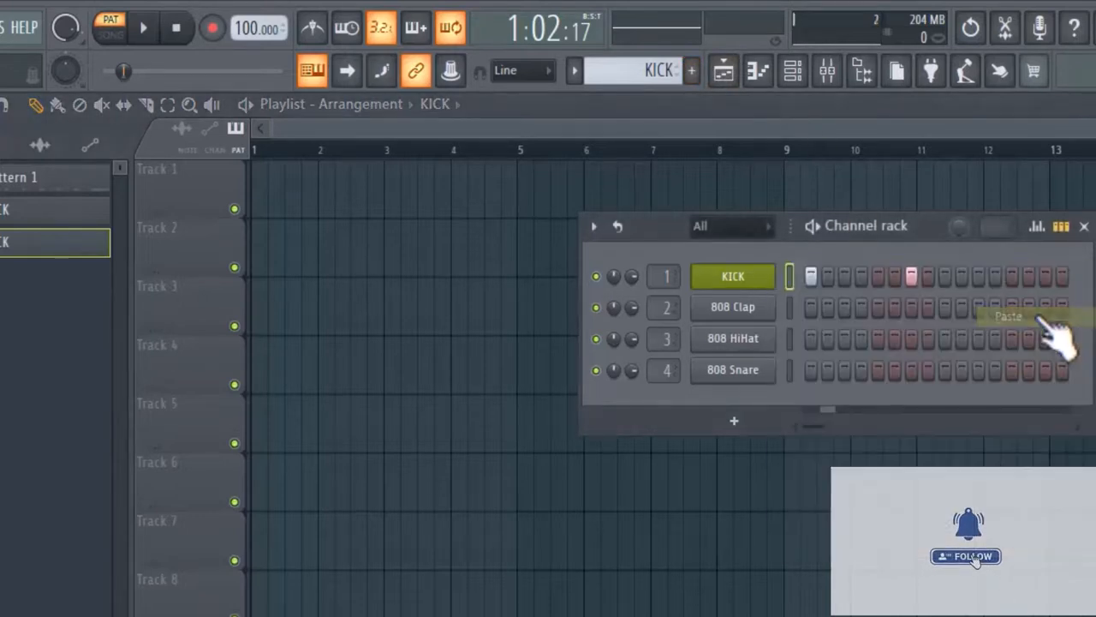
Step: Place the KICK pattern on playlist Track 1 starting at bar 1
{"action": "left_click", "coordinate": [334, 189]}
{"action": "left_click_drag", "start_coordinate": [336, 190], "coordinate": [282, 186]}
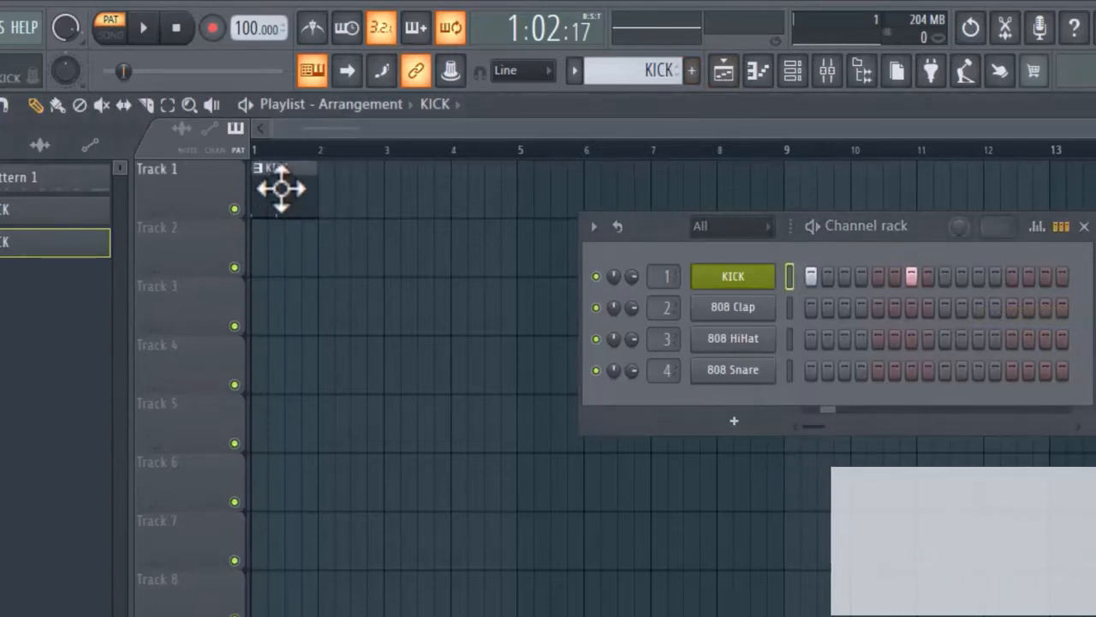
{"action": "left_click_drag", "start_coordinate": [1095, 129], "coordinate": [814, 128]}
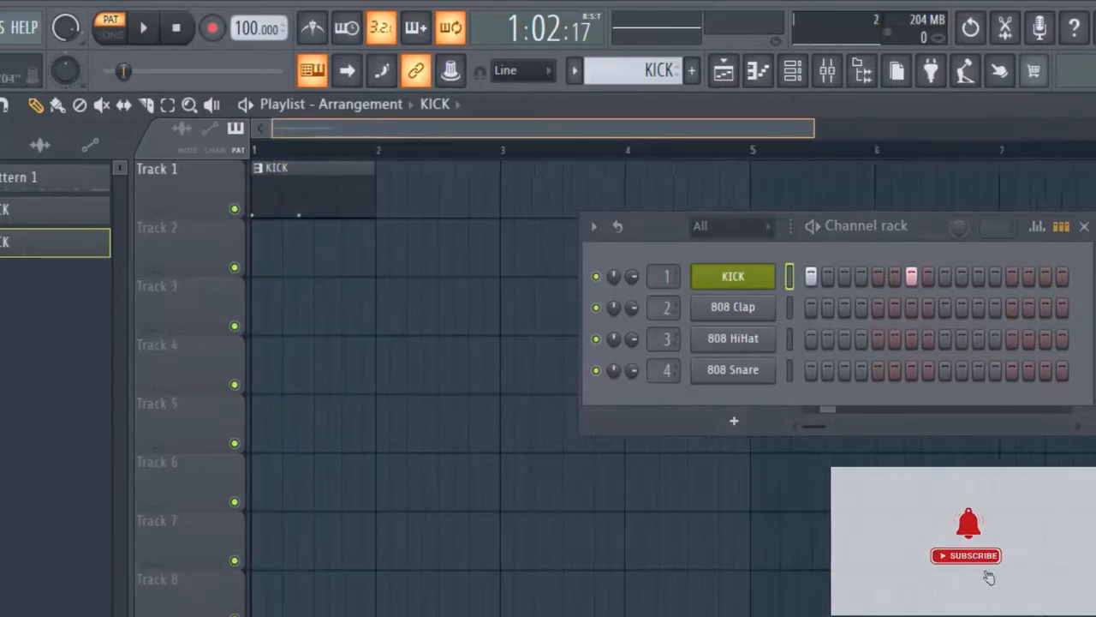
{"action": "left_click", "coordinate": [711, 226]}
{"action": "left_click", "coordinate": [721, 228]}
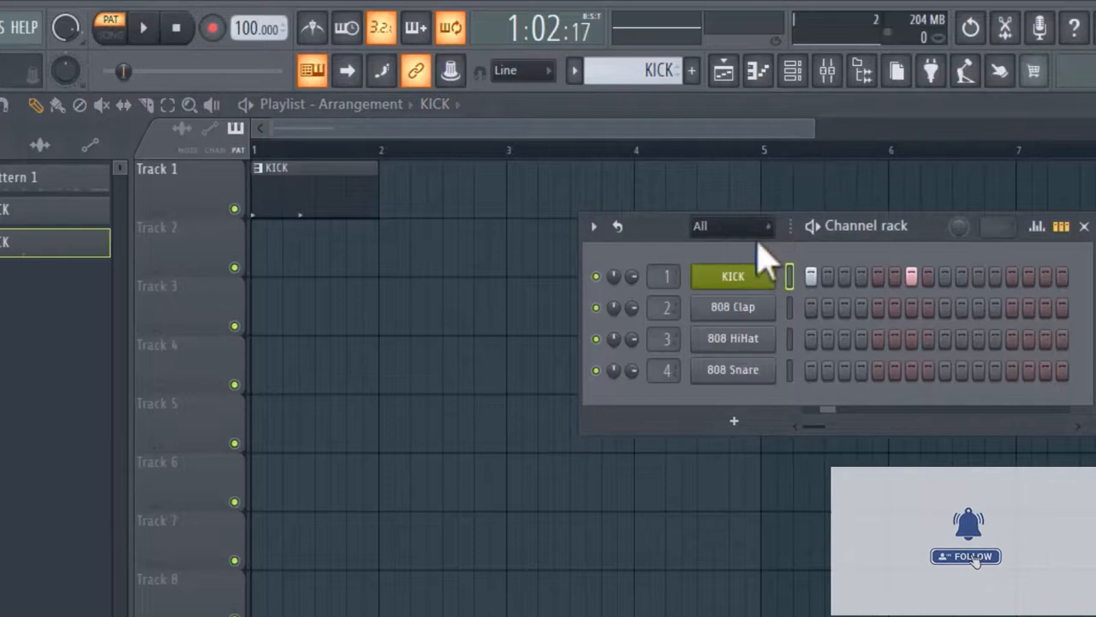
Step: Rename the 808 HiHat channel to HATS and color it purple
{"action": "left_click_drag", "start_coordinate": [643, 71], "coordinate": [642, 87]}
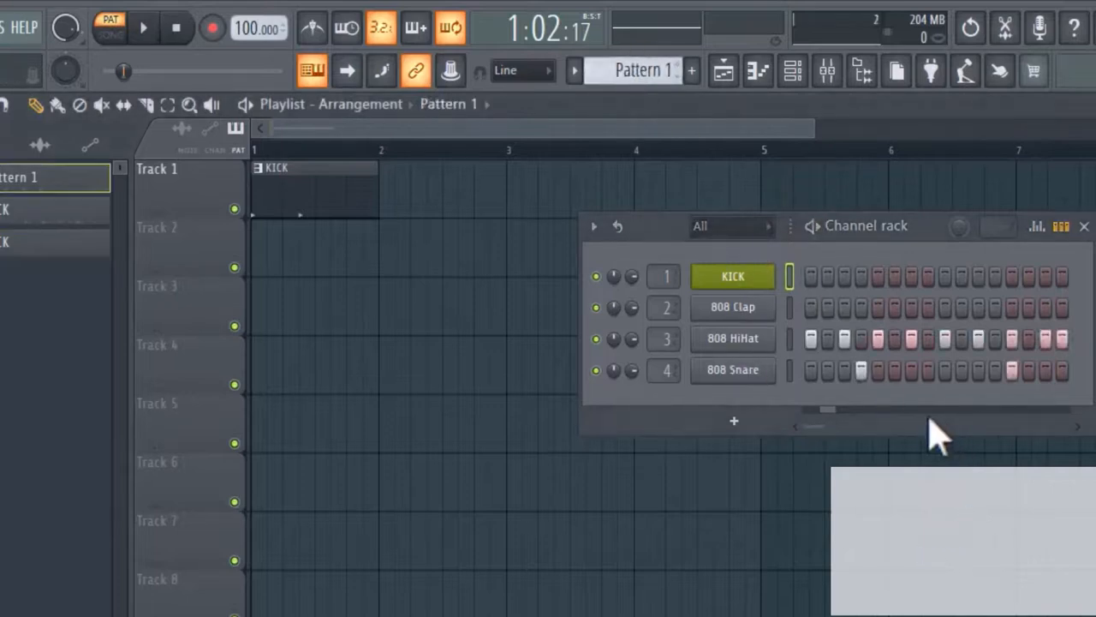
{"action": "right_click", "coordinate": [758, 347]}
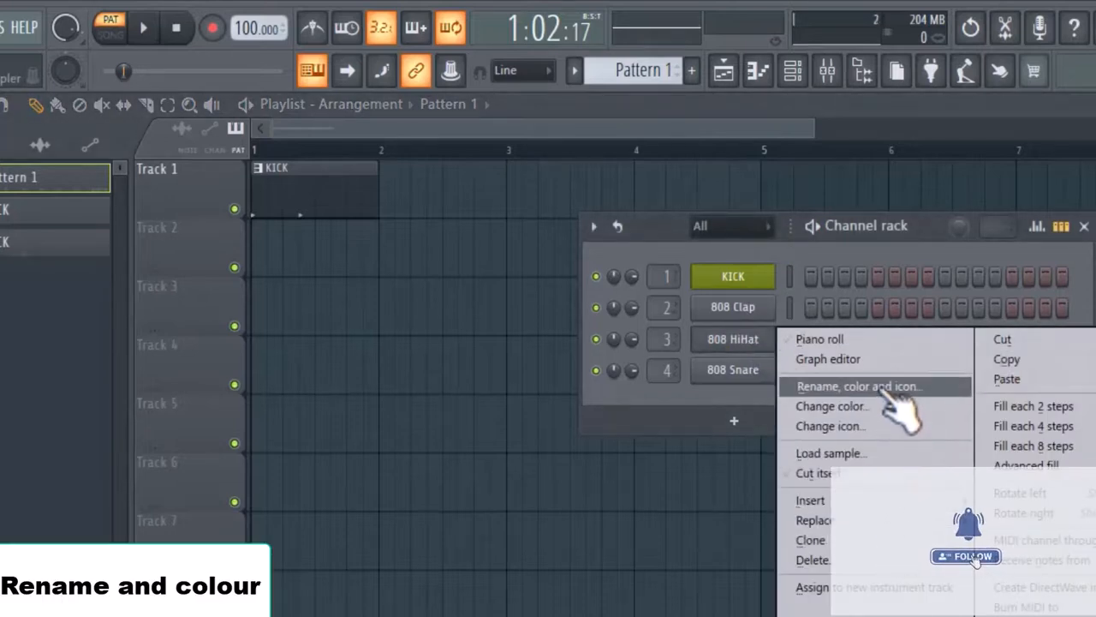
{"action": "left_click", "coordinate": [856, 386]}
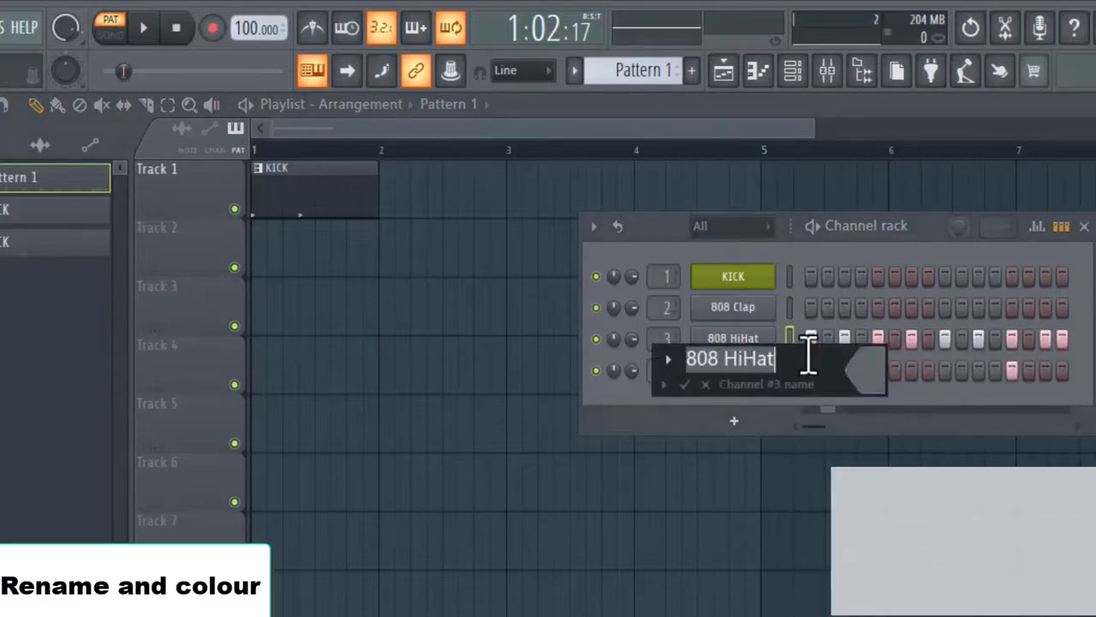
{"action": "type", "text": "HA"}
{"action": "key", "text": "Caps_Lock"}
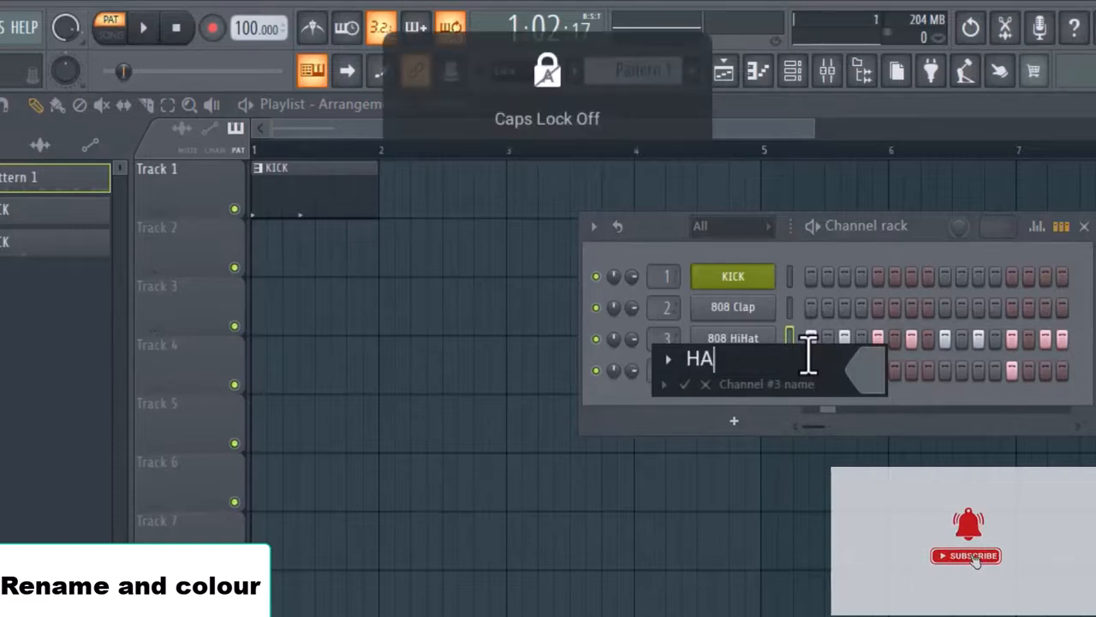
{"action": "type", "text": "t"}
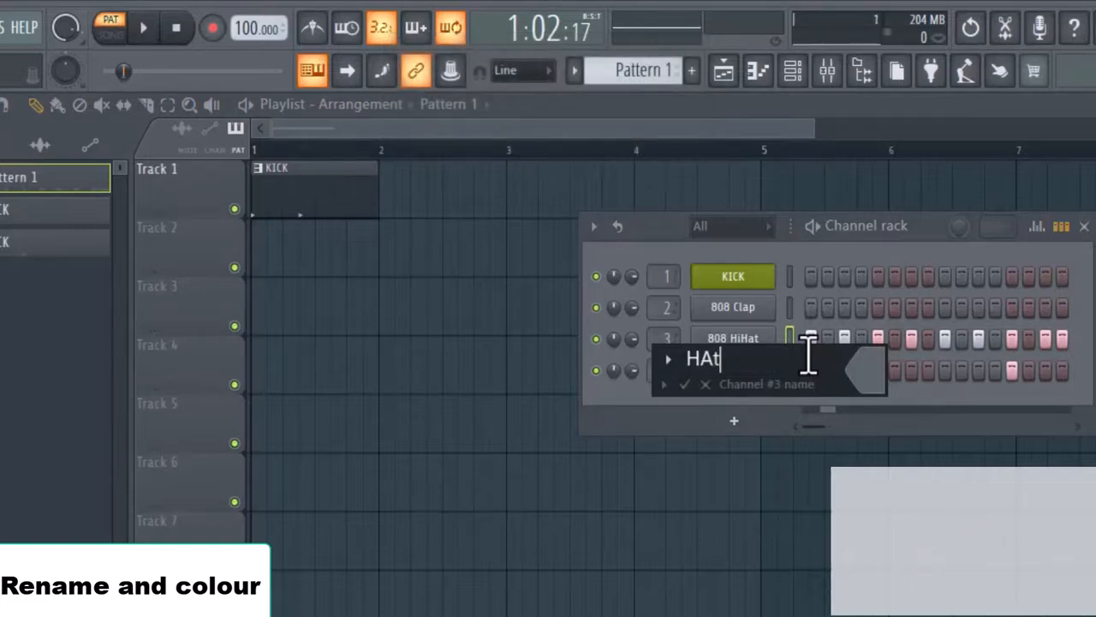
{"action": "key", "text": "Caps_Lock"}
{"action": "type", "text": "TS"}
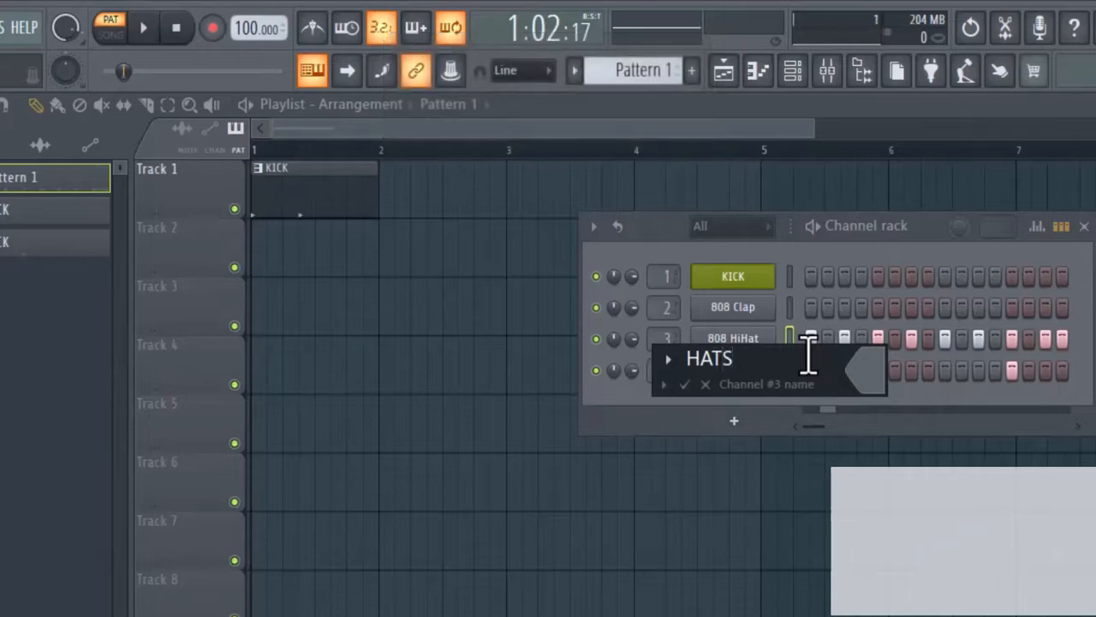
{"action": "left_click", "coordinate": [875, 377]}
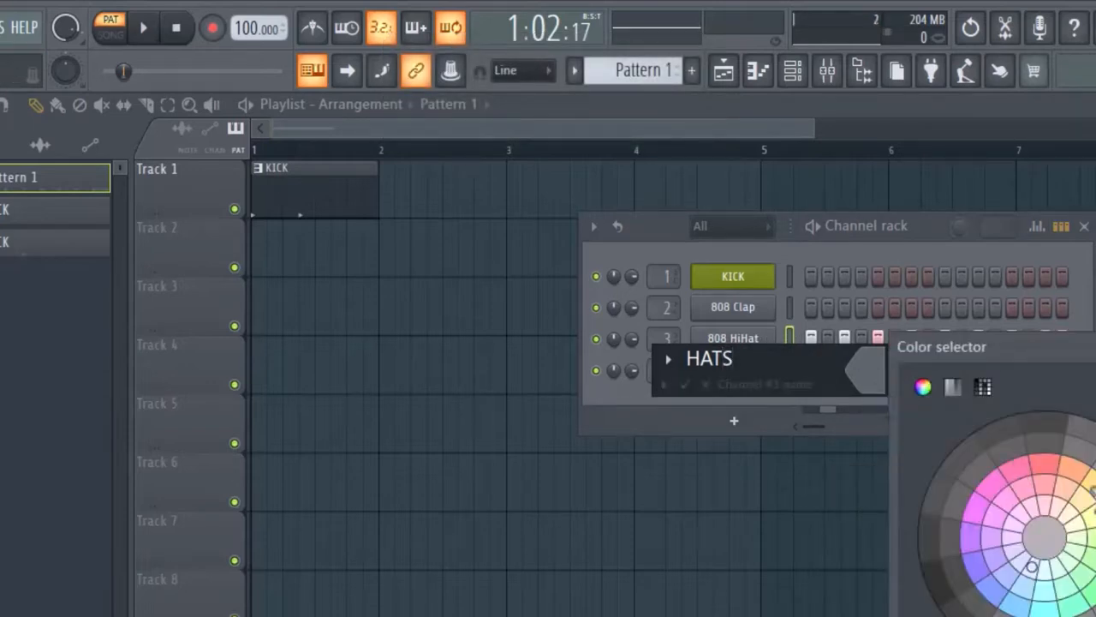
{"action": "left_click", "coordinate": [977, 508]}
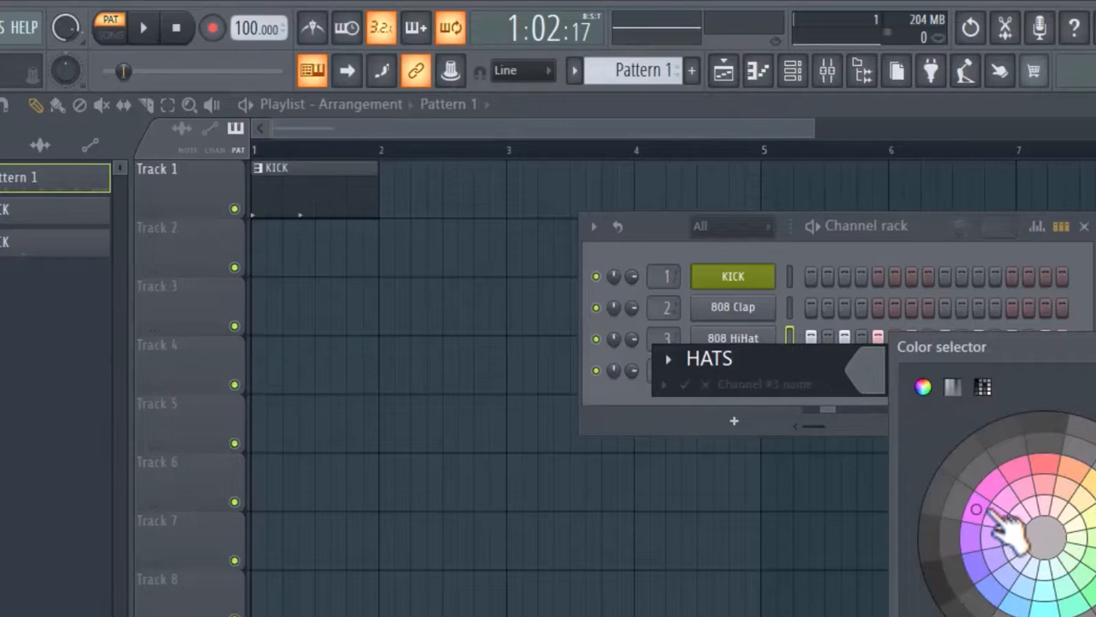
{"action": "key", "text": "Return"}
{"action": "key", "text": "Return"}
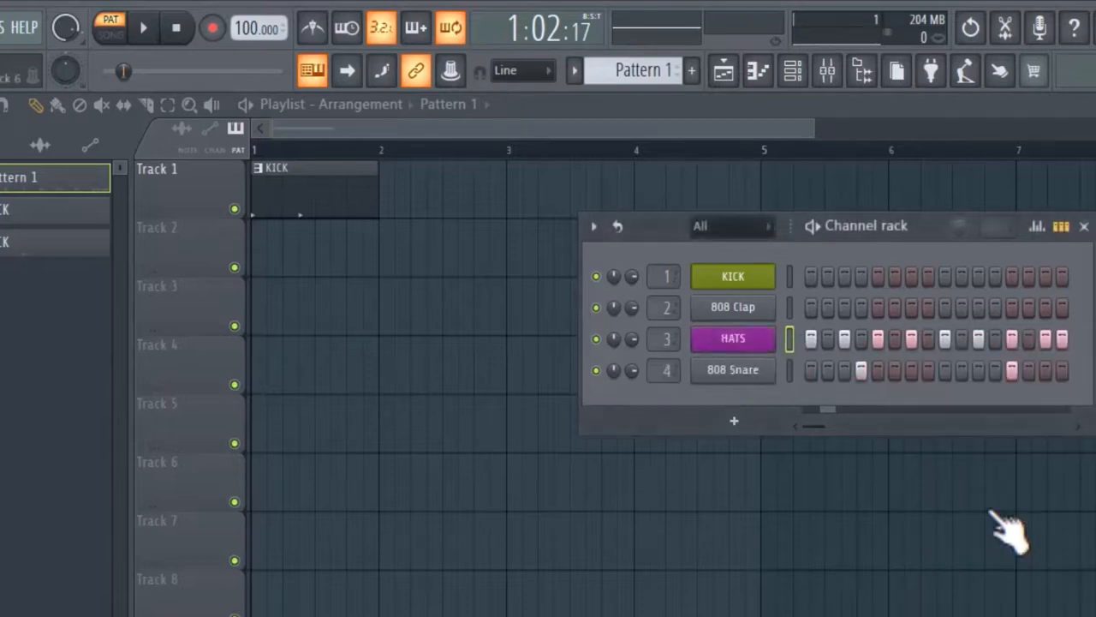
Step: Create a new pattern named HAT and give it the purple color #6F2B76
{"action": "left_click", "coordinate": [758, 336]}
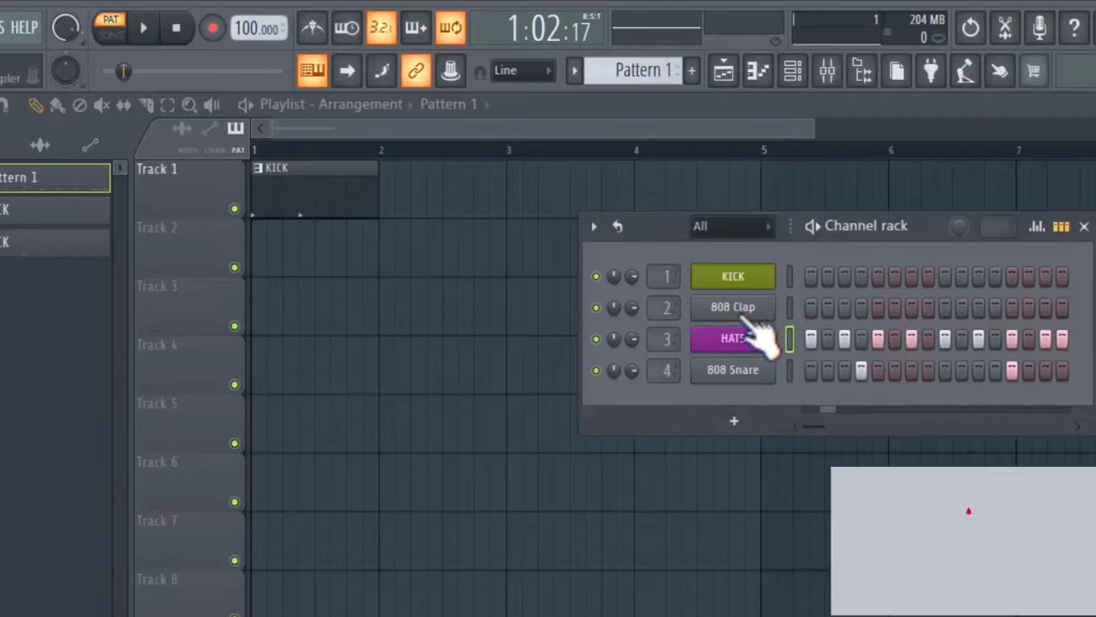
{"action": "left_click", "coordinate": [692, 72]}
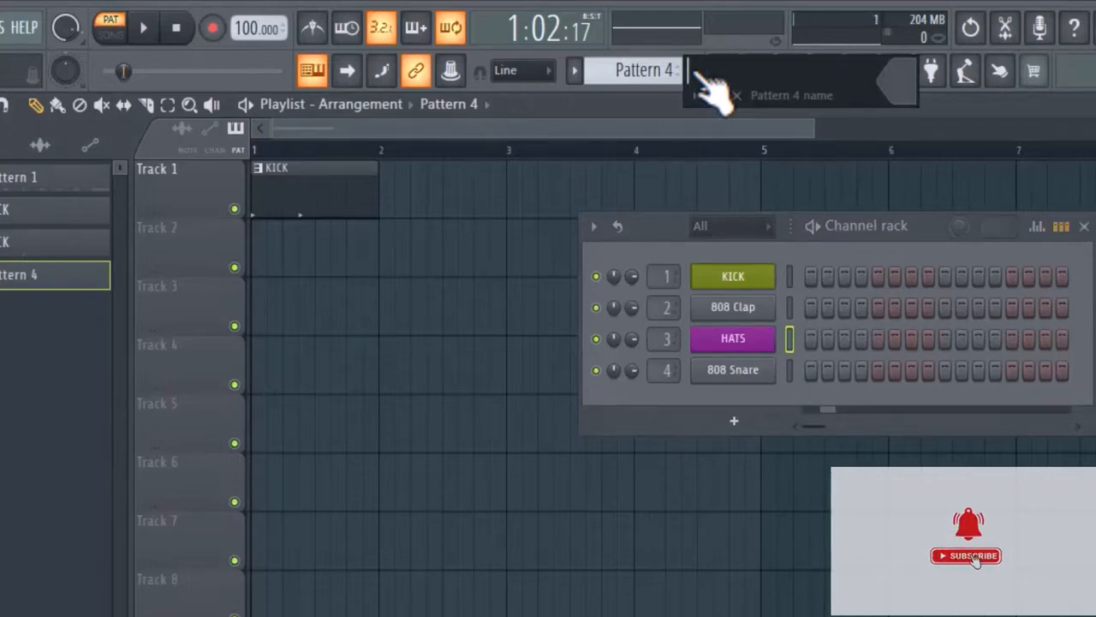
{"action": "type", "text": "HAT"}
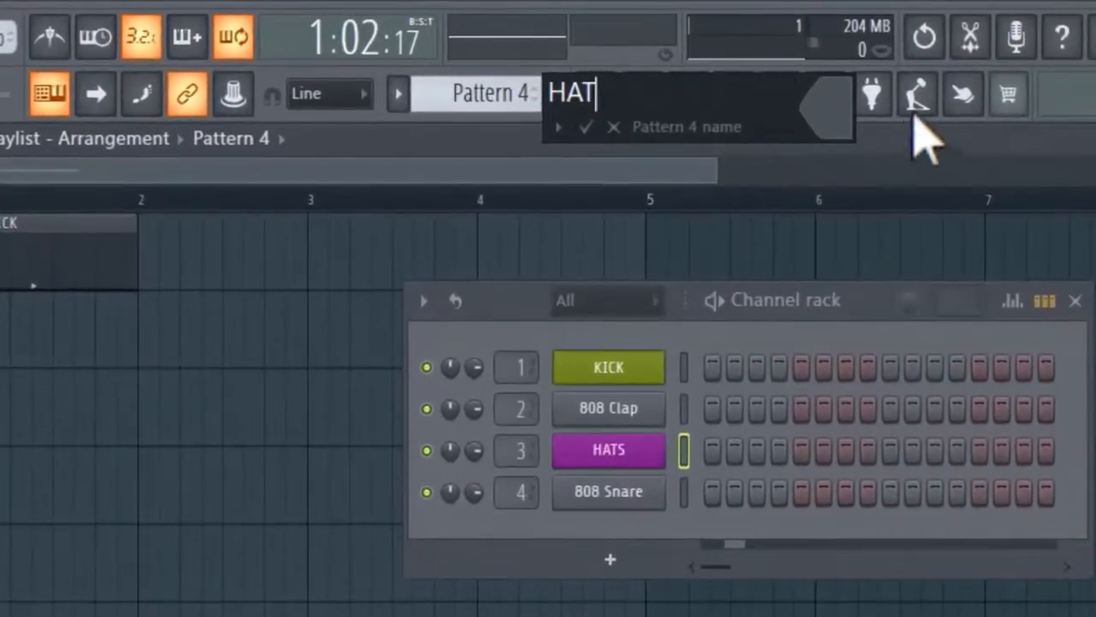
{"action": "left_click", "coordinate": [905, 88]}
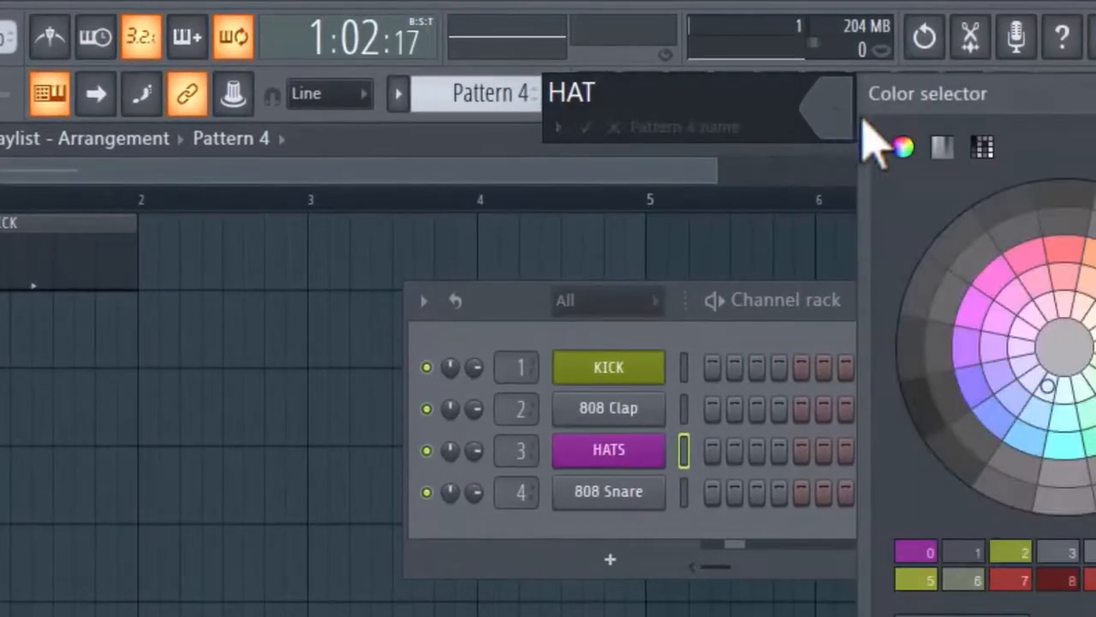
{"action": "left_click", "coordinate": [959, 350]}
{"action": "left_click_drag", "start_coordinate": [966, 351], "coordinate": [977, 324]}
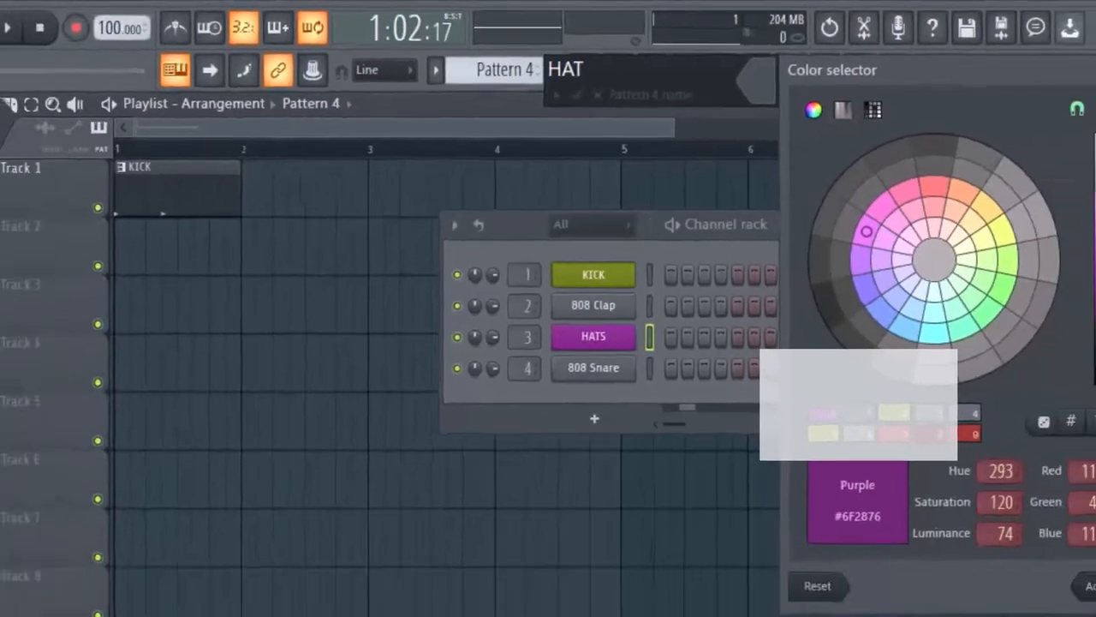
{"action": "left_click", "coordinate": [1065, 550]}
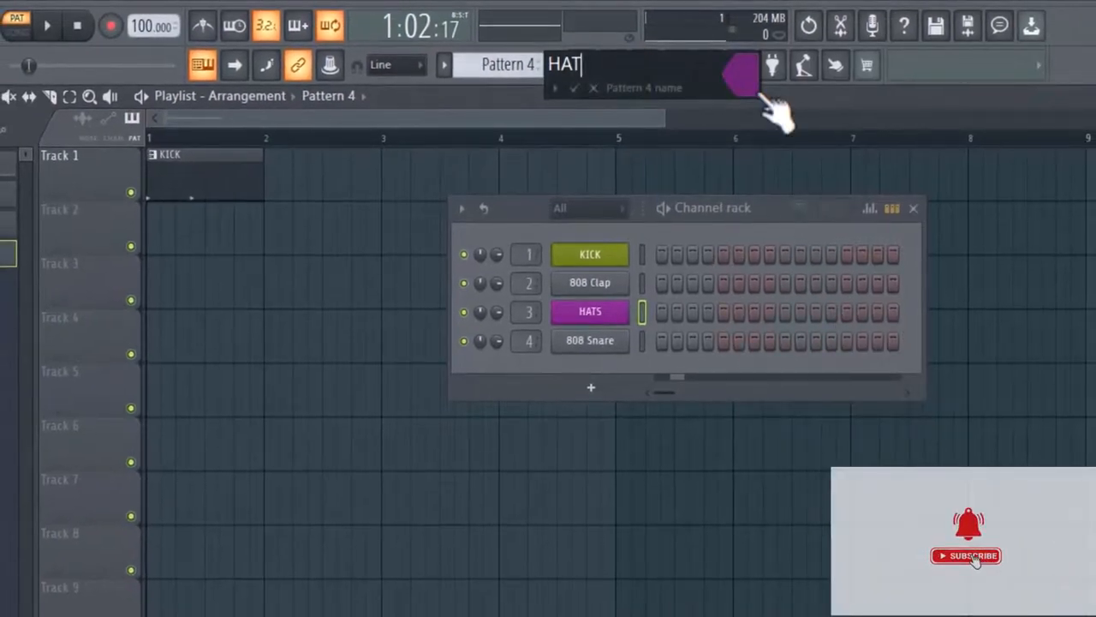
{"action": "key", "text": "Return"}
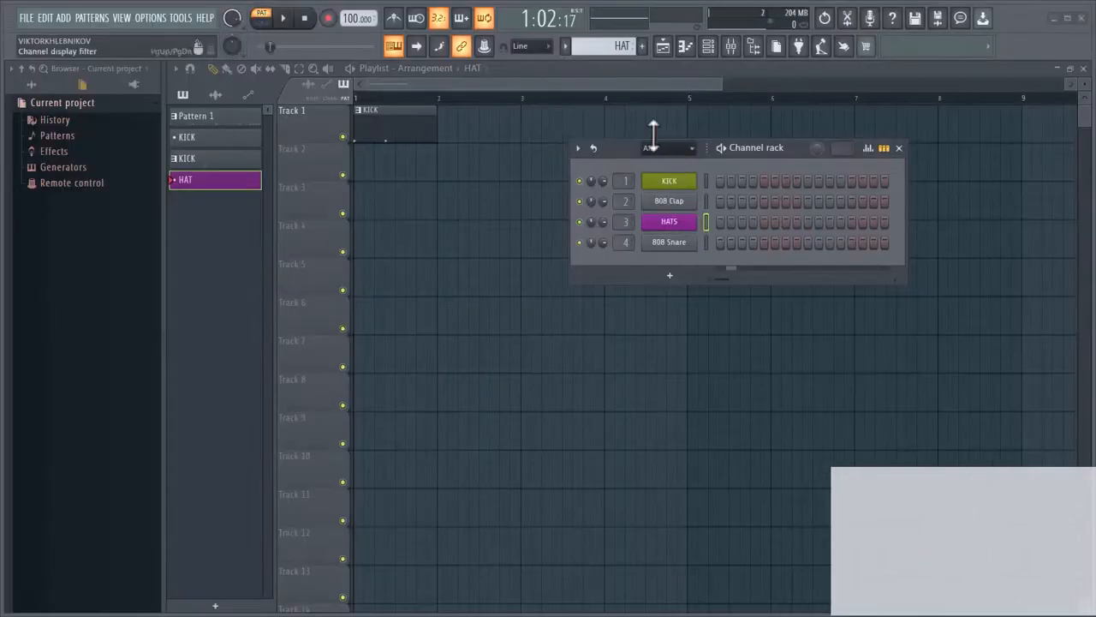
Step: Cut the HATS channel's steps from Pattern 1 and paste them into the HAT pattern
{"action": "left_click_drag", "start_coordinate": [614, 43], "coordinate": [613, 64]}
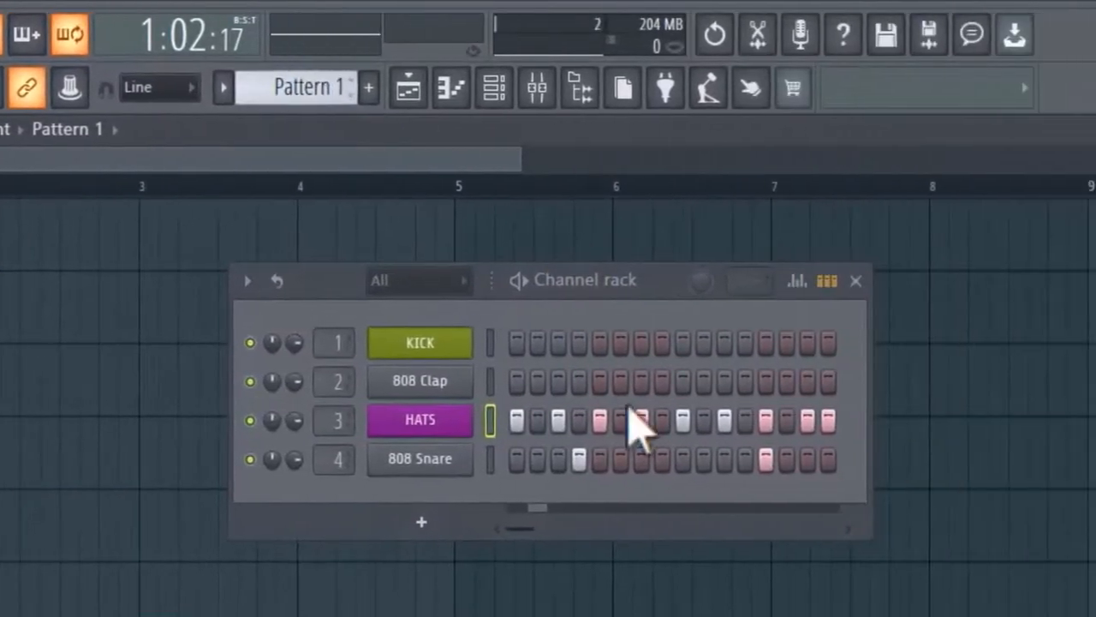
{"action": "right_click", "coordinate": [531, 419]}
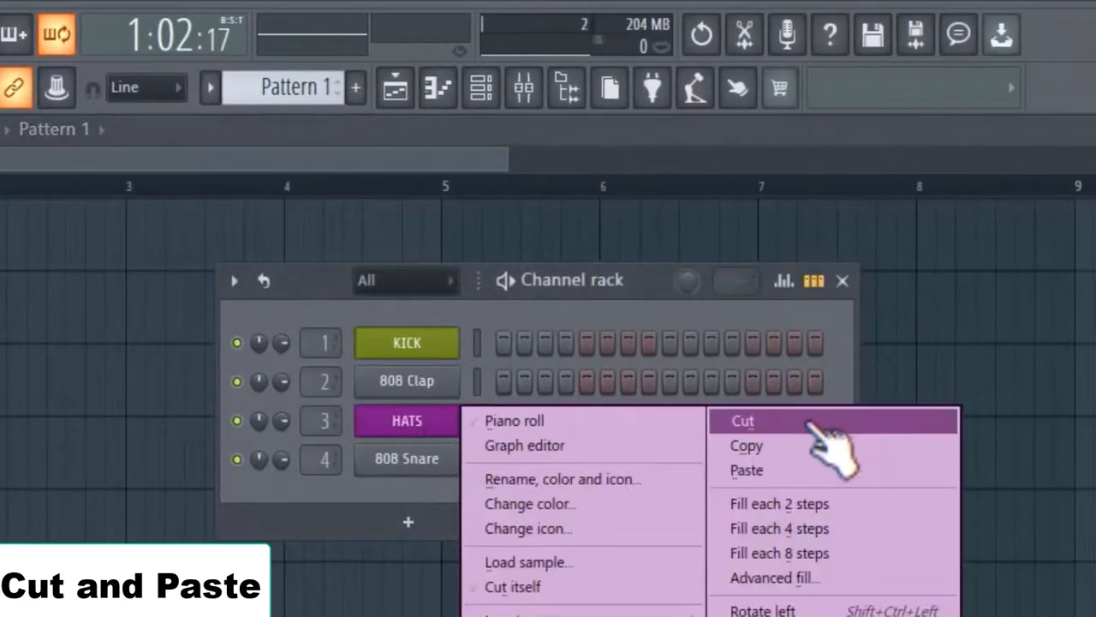
{"action": "left_click", "coordinate": [853, 423]}
{"action": "left_click_drag", "start_coordinate": [306, 96], "coordinate": [306, 85]}
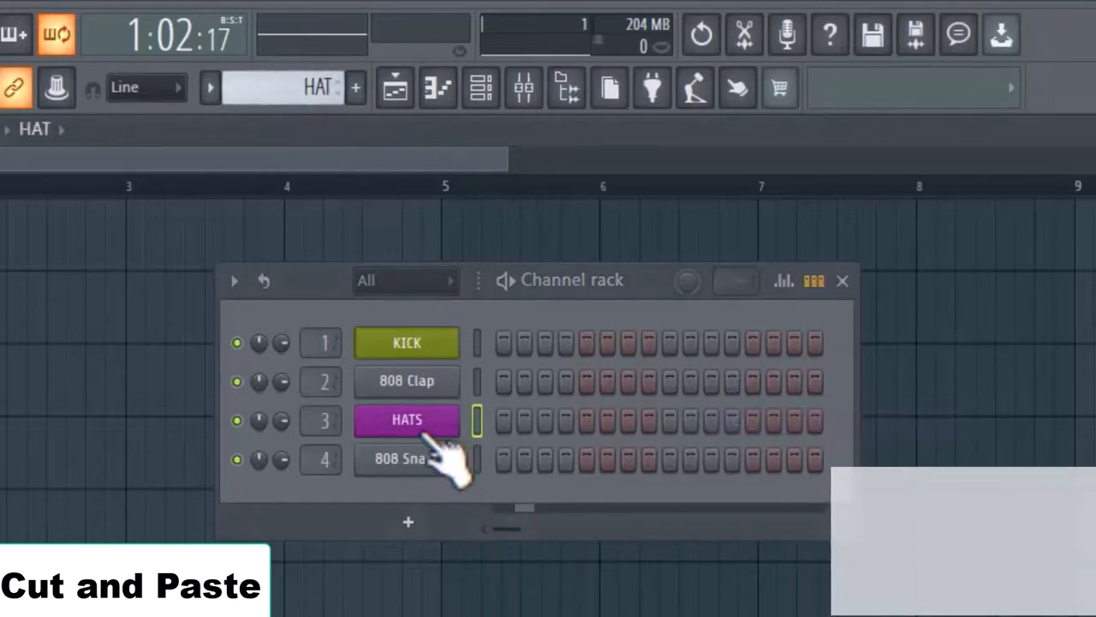
{"action": "right_click", "coordinate": [456, 415]}
{"action": "left_click", "coordinate": [797, 470]}
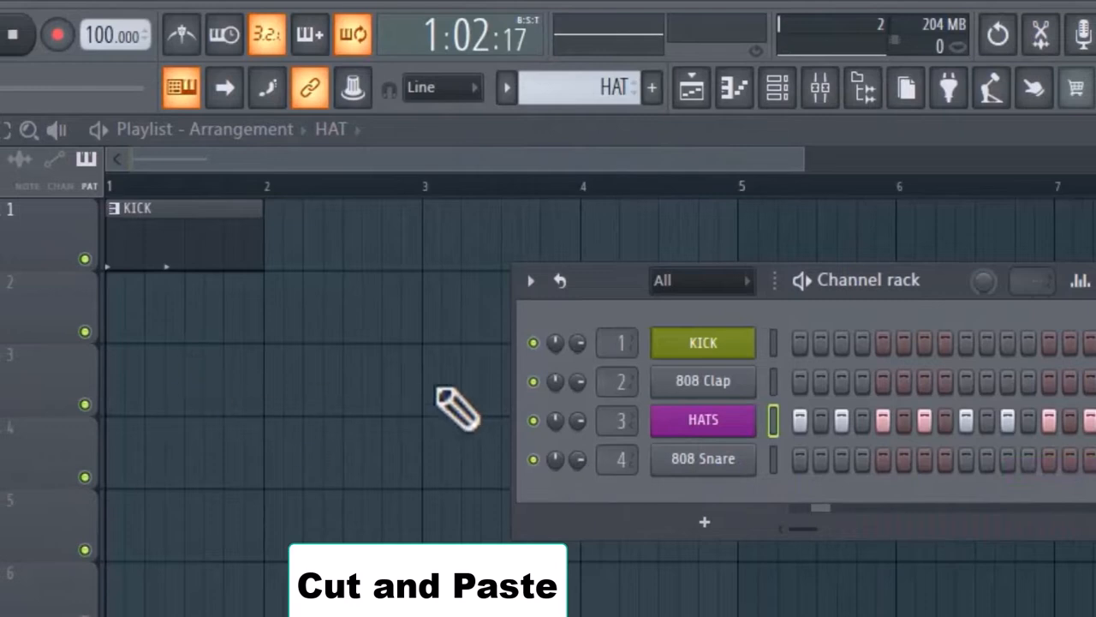
Step: Place the HAT pattern on playlist Track 2 and Pattern 1 on Track 3, both starting at bar 1
{"action": "left_click", "coordinate": [247, 334]}
{"action": "left_click_drag", "start_coordinate": [274, 305], "coordinate": [103, 287]}
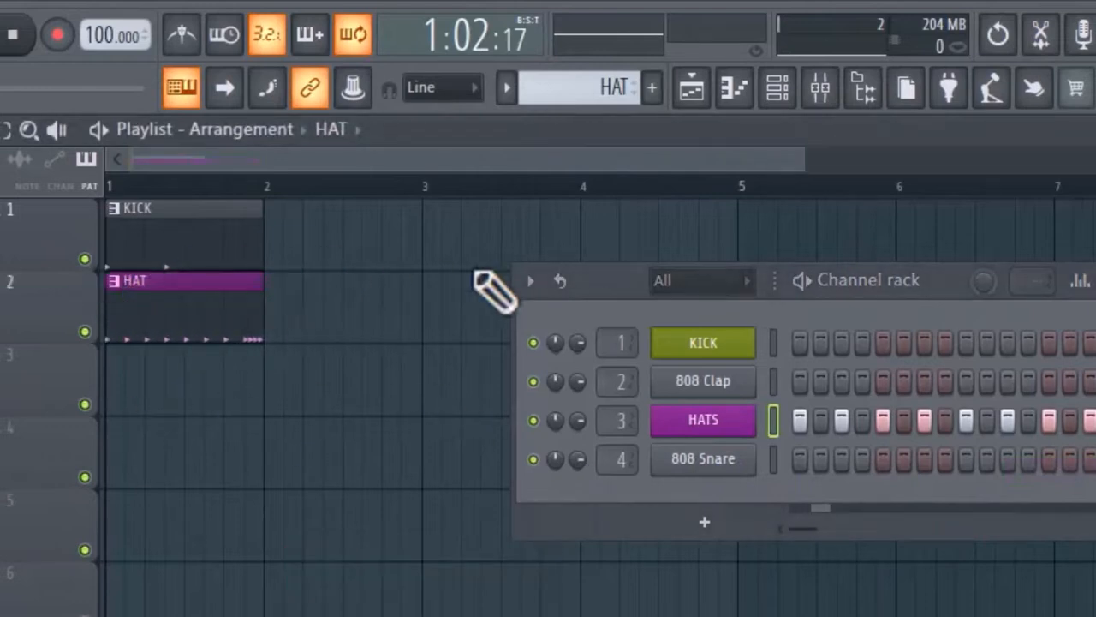
{"action": "left_click_drag", "start_coordinate": [572, 87], "coordinate": [572, 111]}
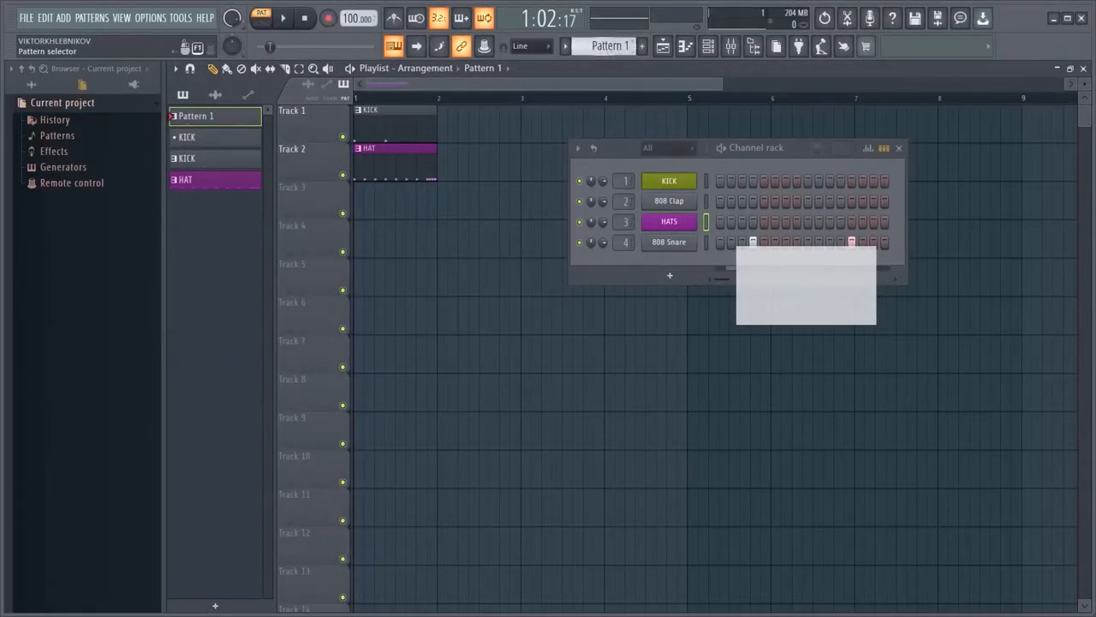
{"action": "left_click_drag", "start_coordinate": [406, 199], "coordinate": [303, 196]}
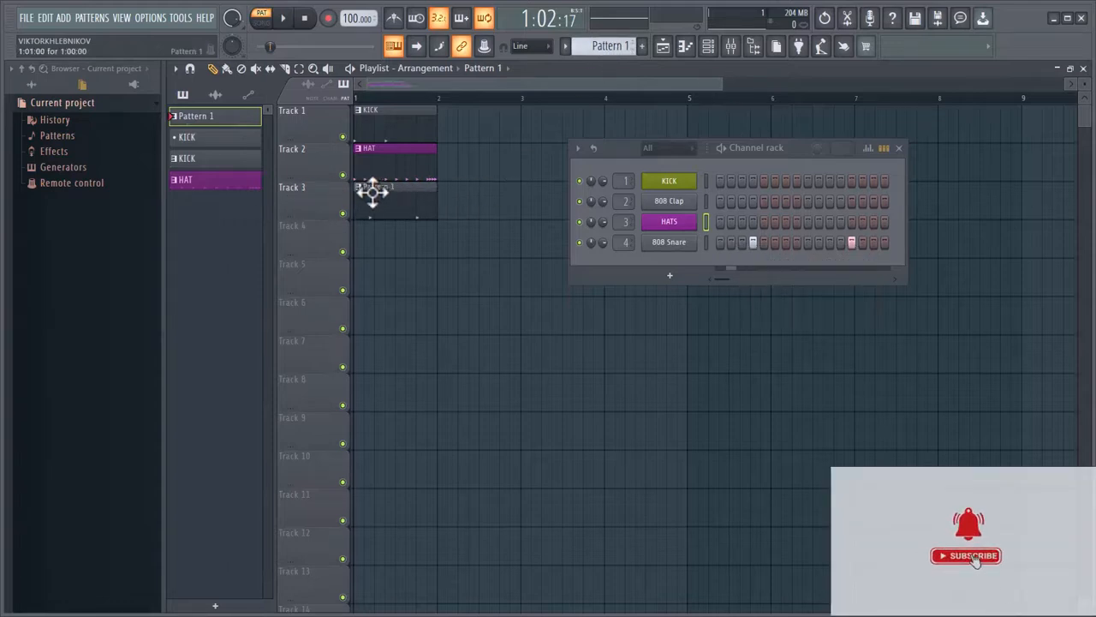
Step: Rename the Pattern 1 clip on playlist Track 3 to SNARE
{"action": "scroll", "coordinate": [418, 84], "scroll_direction": "up", "scroll_amount": 4}
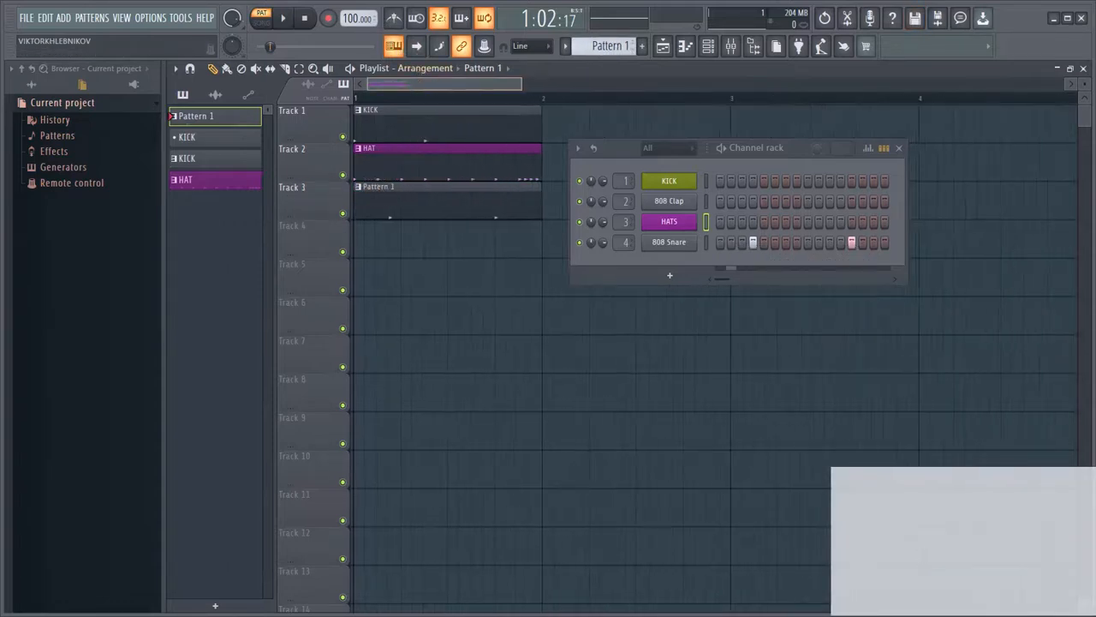
{"action": "scroll", "coordinate": [418, 84], "scroll_direction": "down", "scroll_amount": 2}
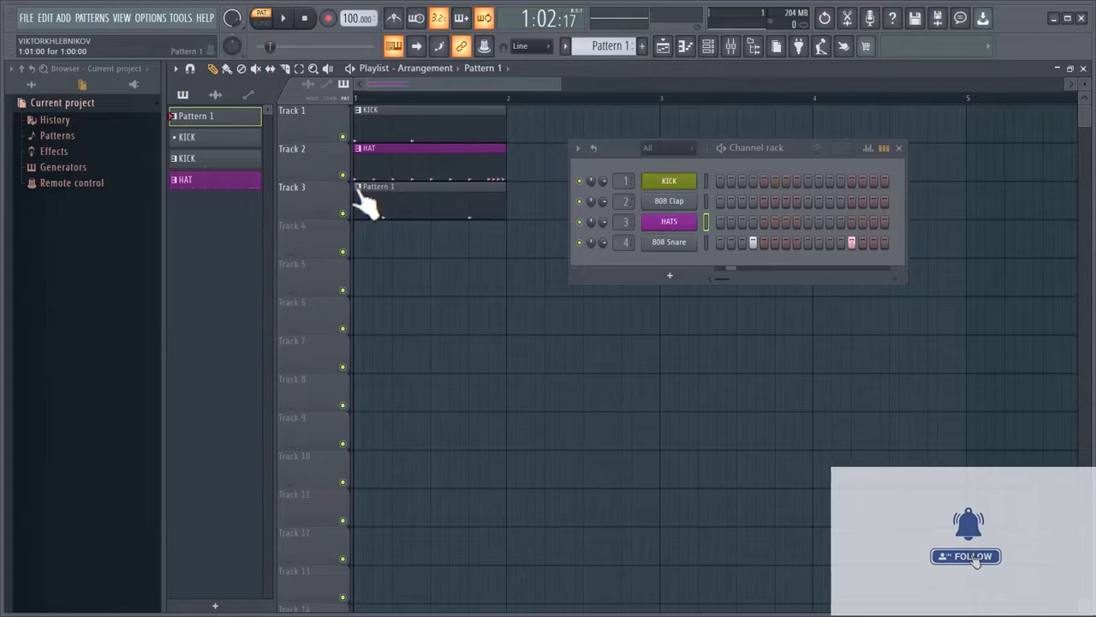
{"action": "right_click", "coordinate": [361, 194]}
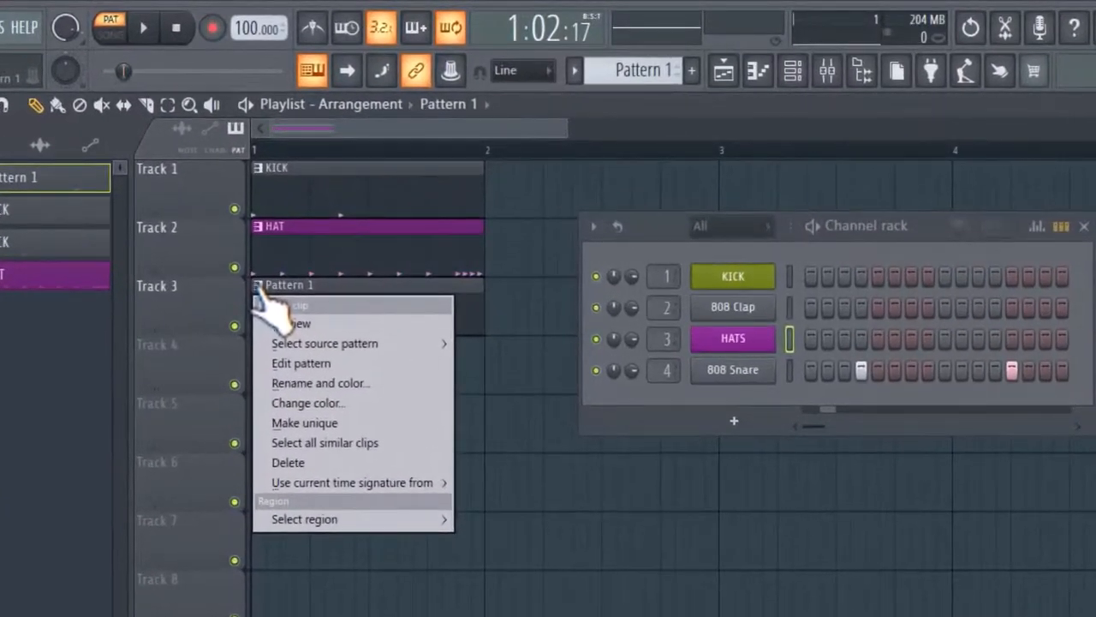
{"action": "left_click", "coordinate": [315, 384]}
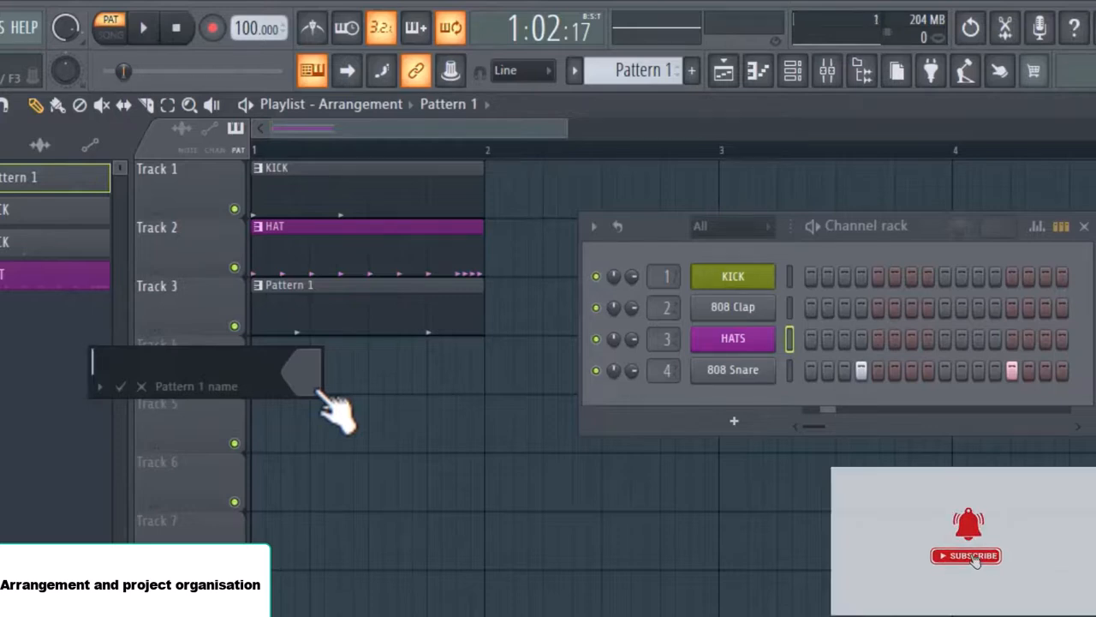
{"action": "type", "text": "S"}
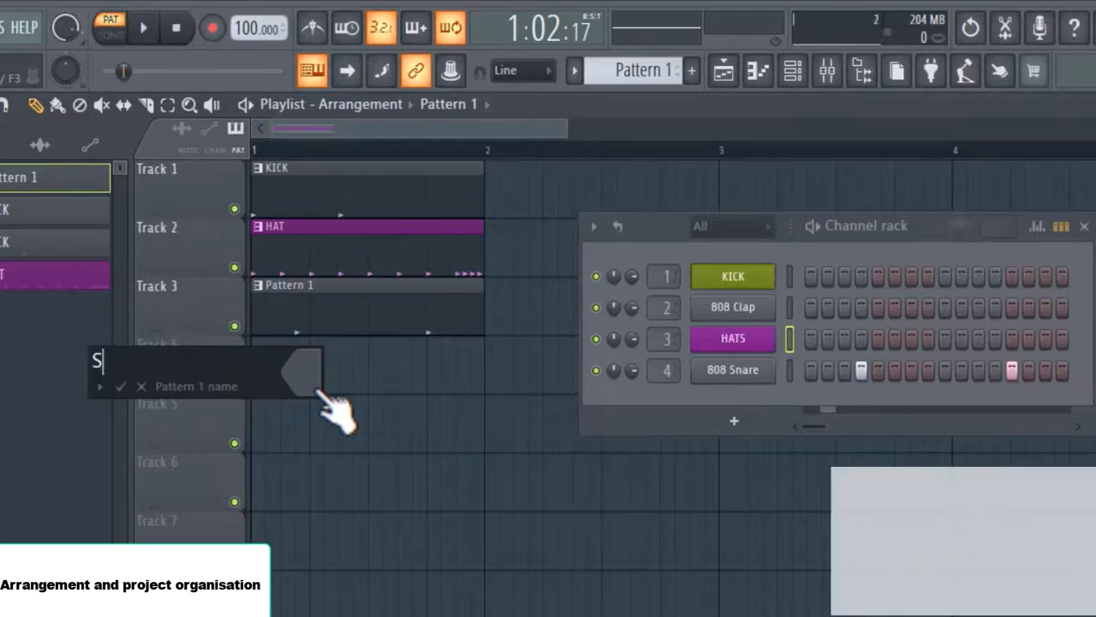
{"action": "type", "text": "NA"}
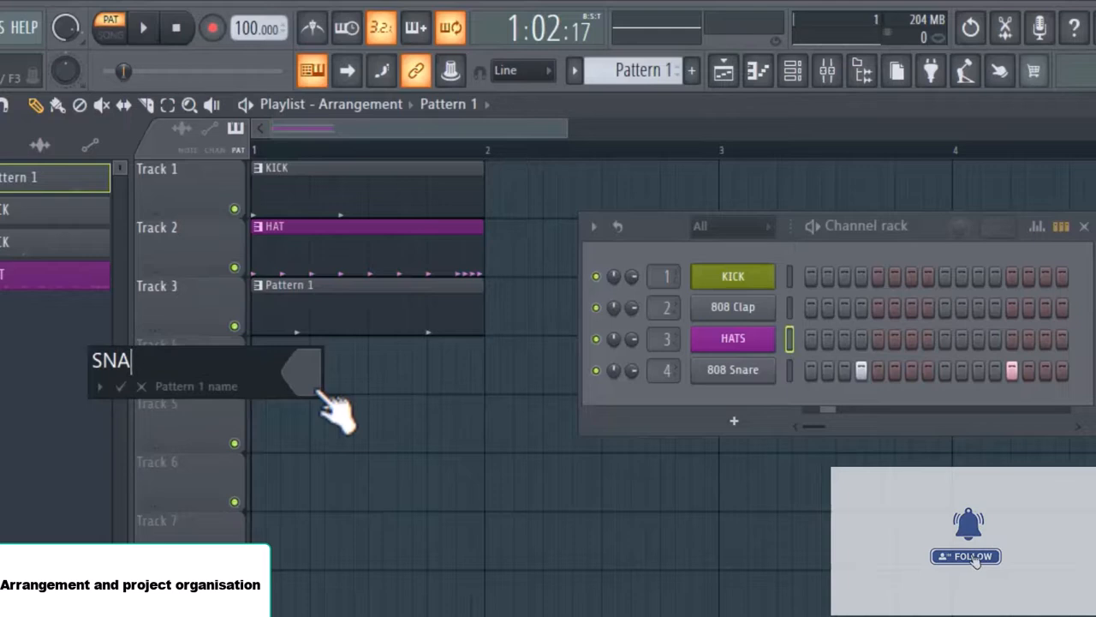
{"action": "type", "text": "RE"}
{"action": "key", "text": "Return"}
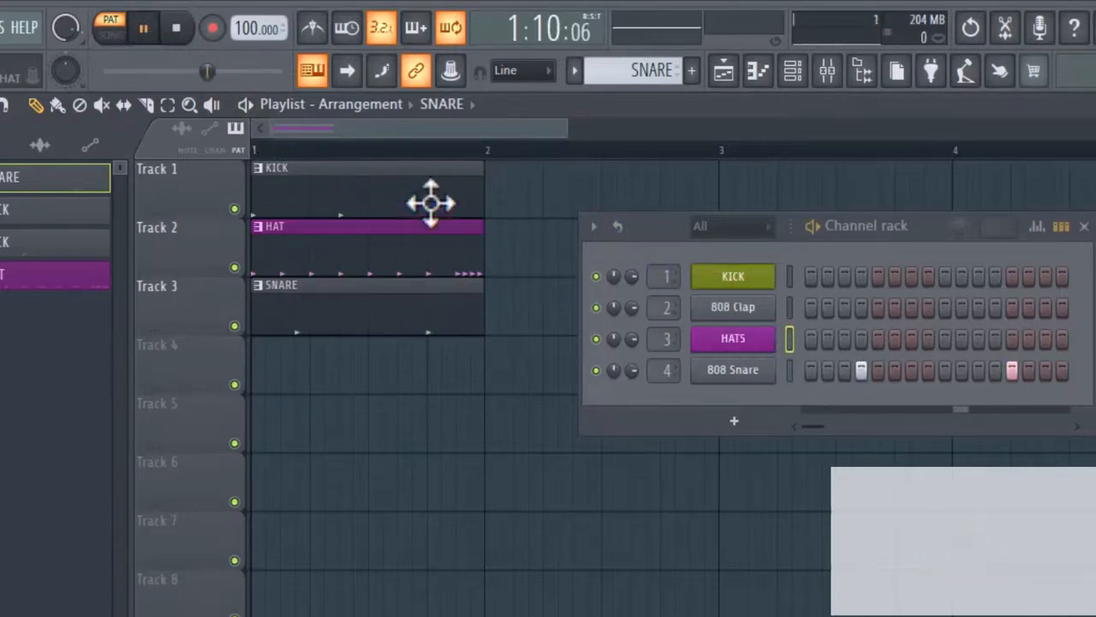
Step: Pause the pattern playback and play the playlist arrangement in Song mode to hear the kick, hat and snare together
{"action": "left_click", "coordinate": [146, 32]}
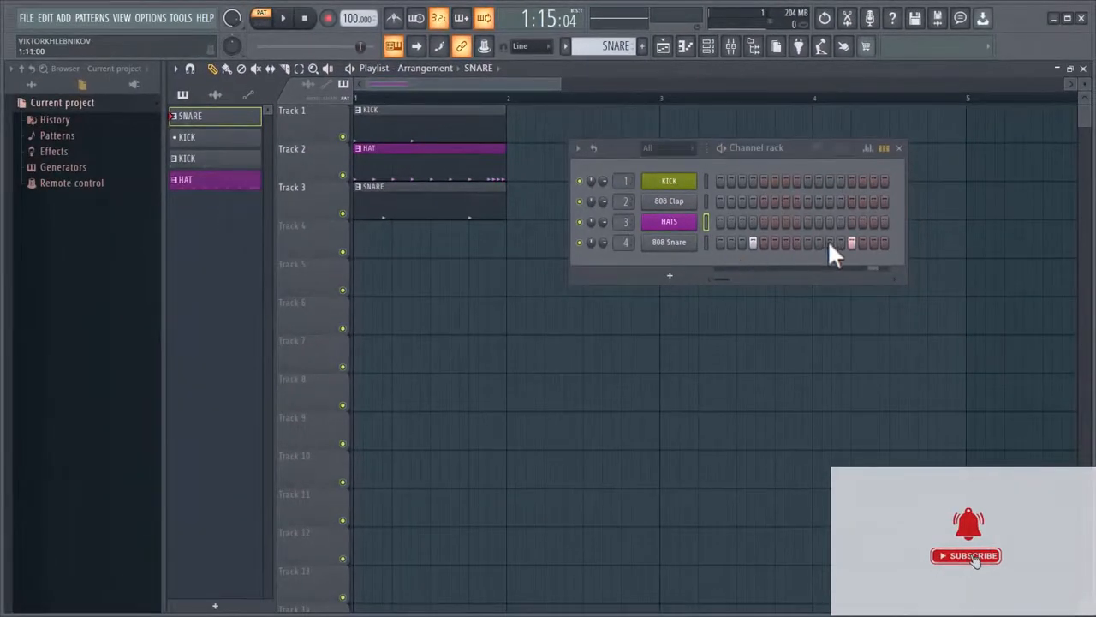
{"action": "left_click", "coordinate": [706, 220]}
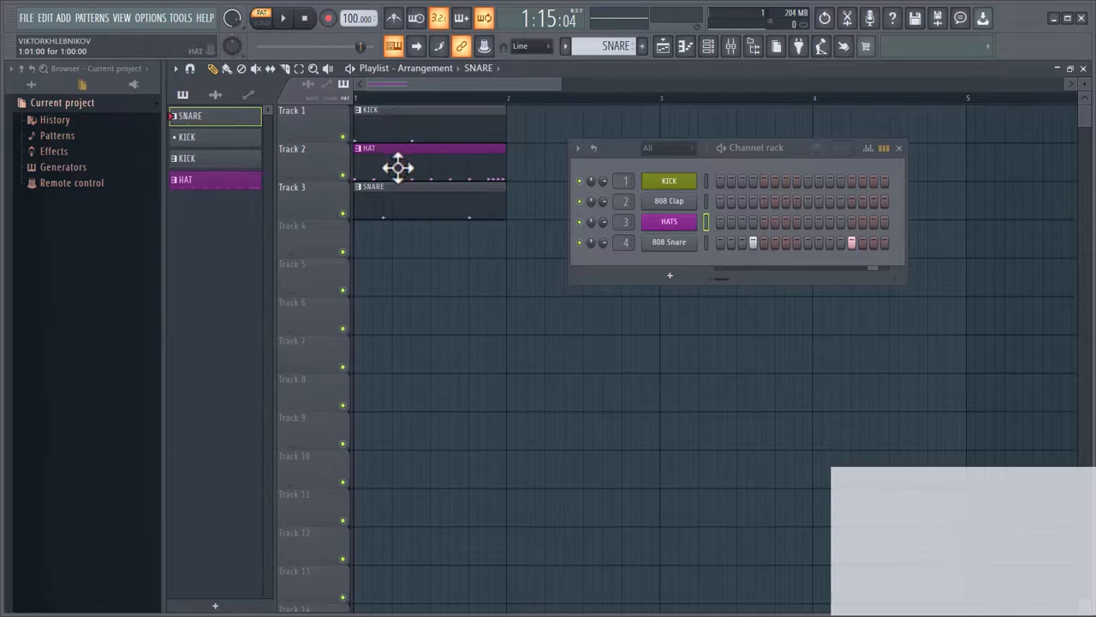
{"action": "scroll", "coordinate": [370, 102], "scroll_direction": "up", "scroll_amount": 3}
{"action": "left_click", "coordinate": [286, 19]}
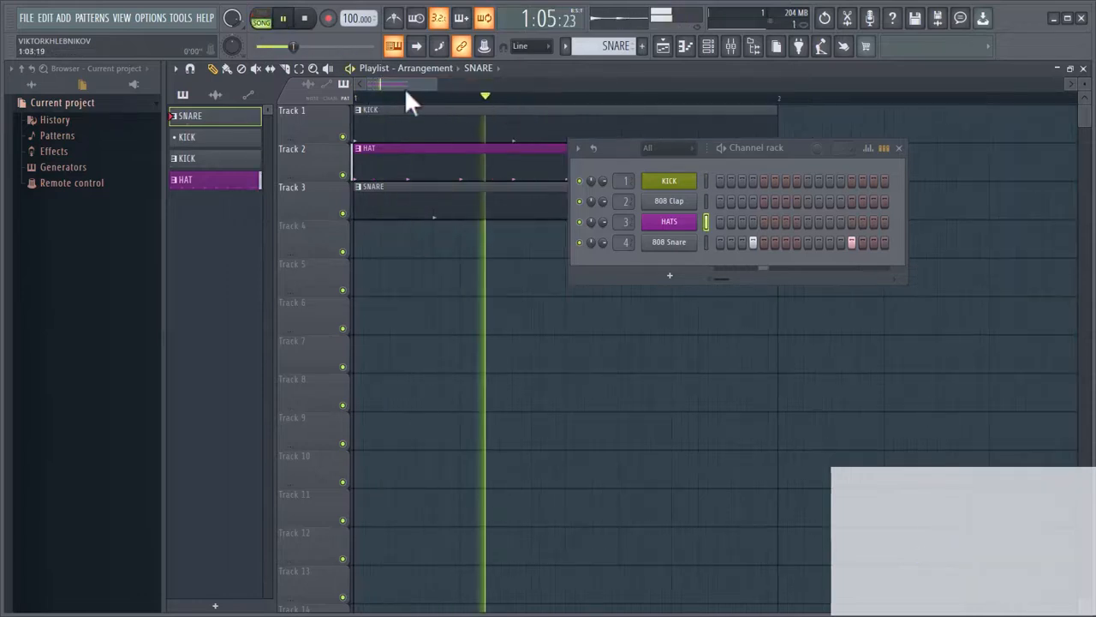
{"action": "scroll", "coordinate": [406, 85], "scroll_direction": "down", "scroll_amount": 4}
{"action": "scroll", "coordinate": [405, 85], "scroll_direction": "down", "scroll_amount": 1}
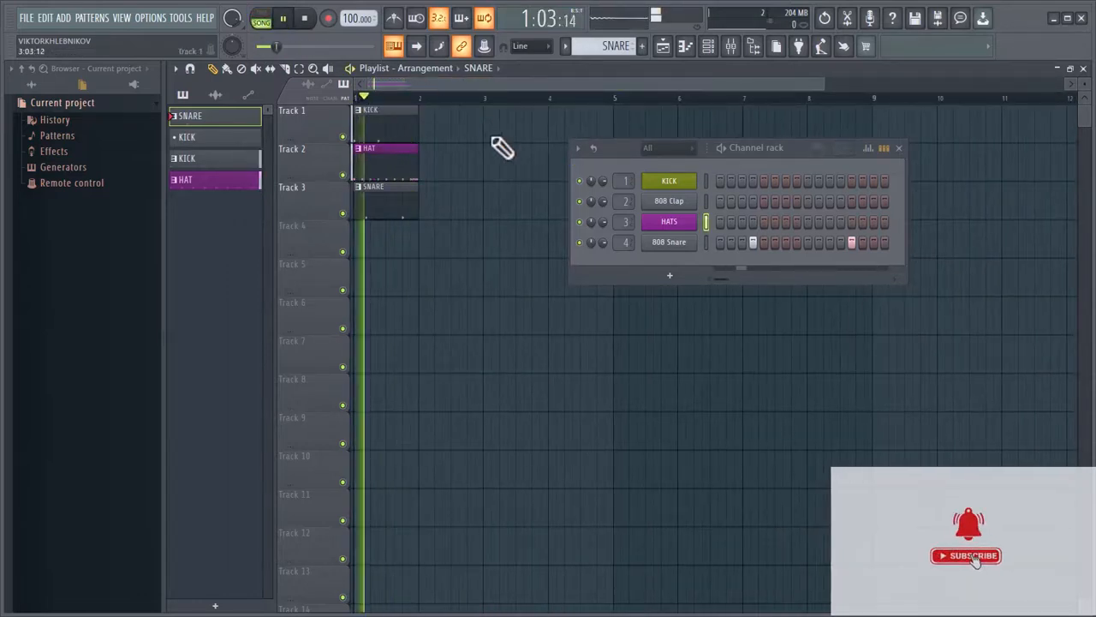
{"action": "scroll", "coordinate": [435, 82], "scroll_direction": "up", "scroll_amount": 2}
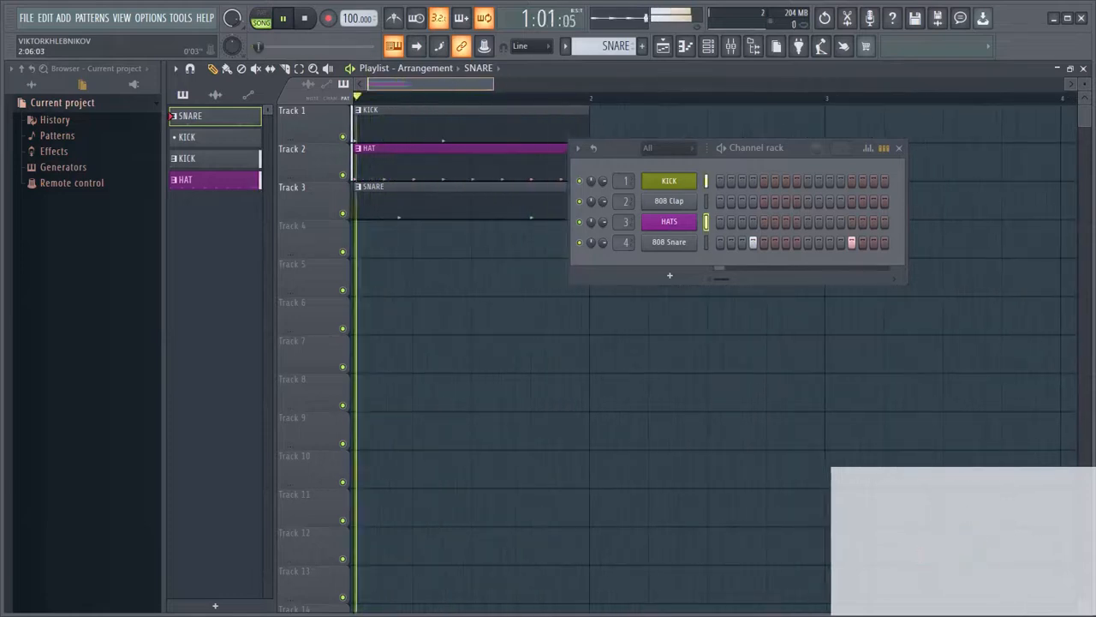
Step: Pause the arrangement playback and move the Channel rack slightly higher over the playlist
{"action": "scroll", "coordinate": [435, 82], "scroll_direction": "down", "scroll_amount": 1}
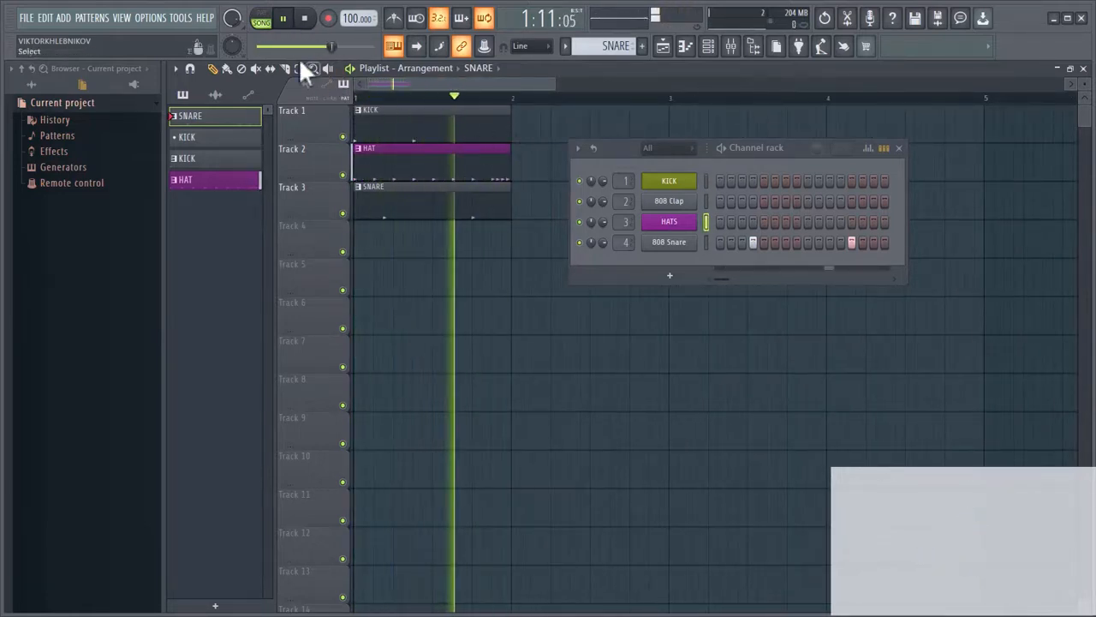
{"action": "left_click", "coordinate": [283, 18]}
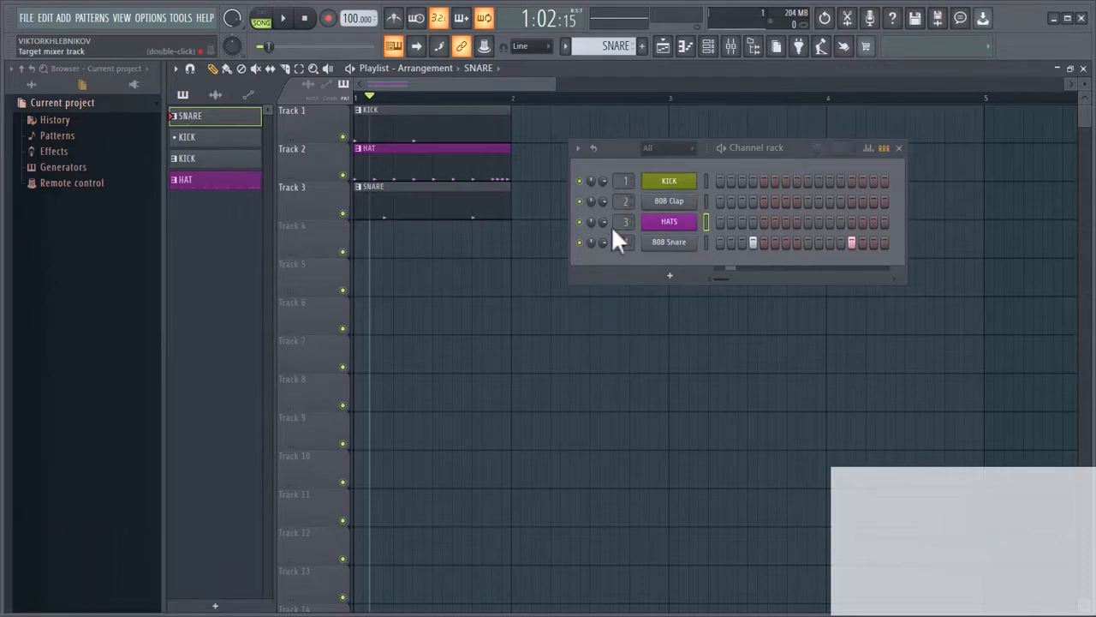
{"action": "left_click_drag", "start_coordinate": [618, 154], "coordinate": [603, 122]}
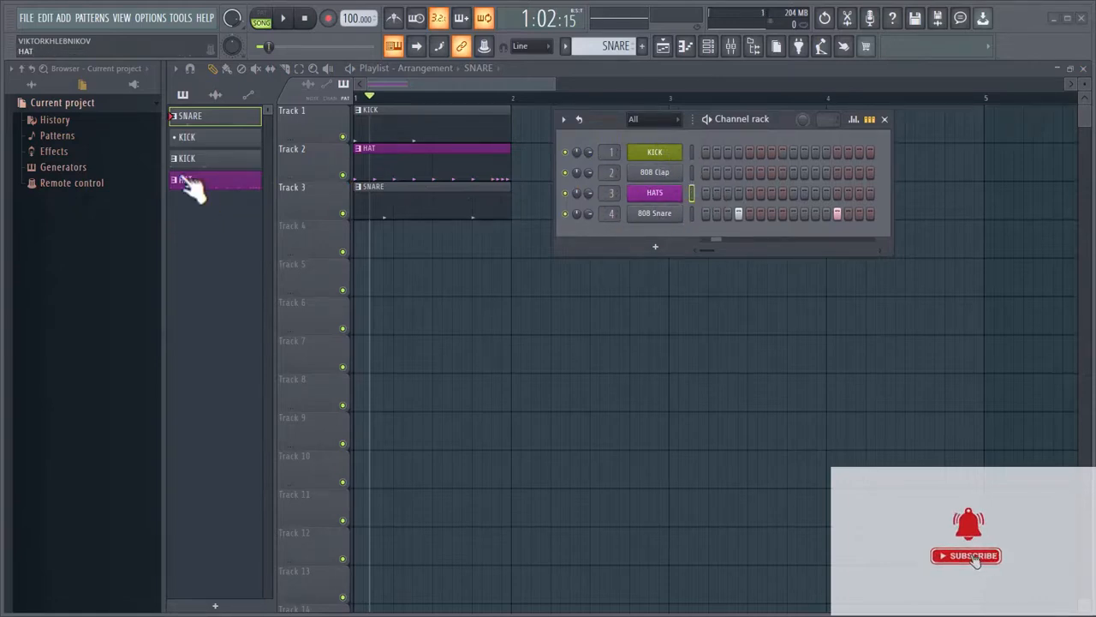
Step: Show all folders in the browser, collapse Backup, look through the SAMPLES folder and collapse it again
{"action": "left_click", "coordinate": [33, 86]}
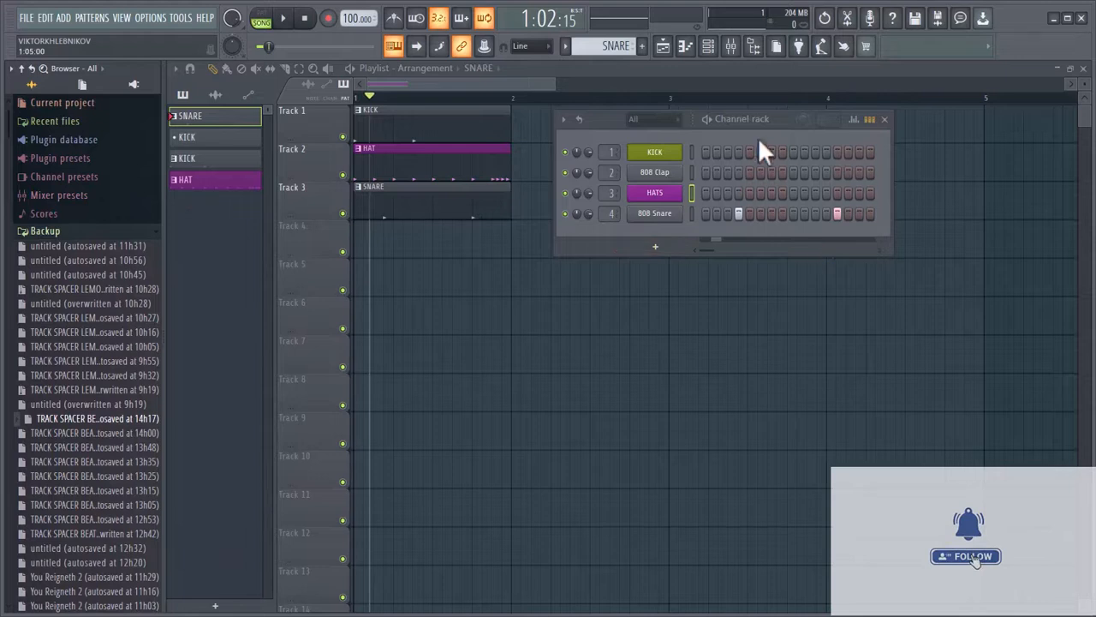
{"action": "left_click", "coordinate": [43, 231]}
{"action": "left_click", "coordinate": [34, 419]}
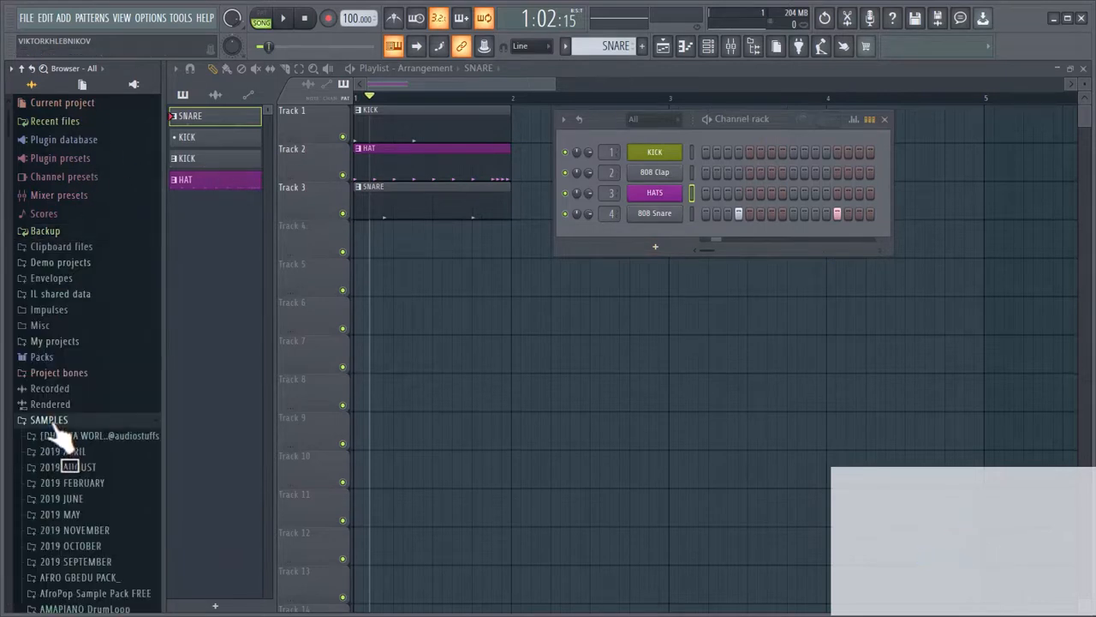
{"action": "scroll", "coordinate": [69, 394], "scroll_direction": "down", "scroll_amount": 5}
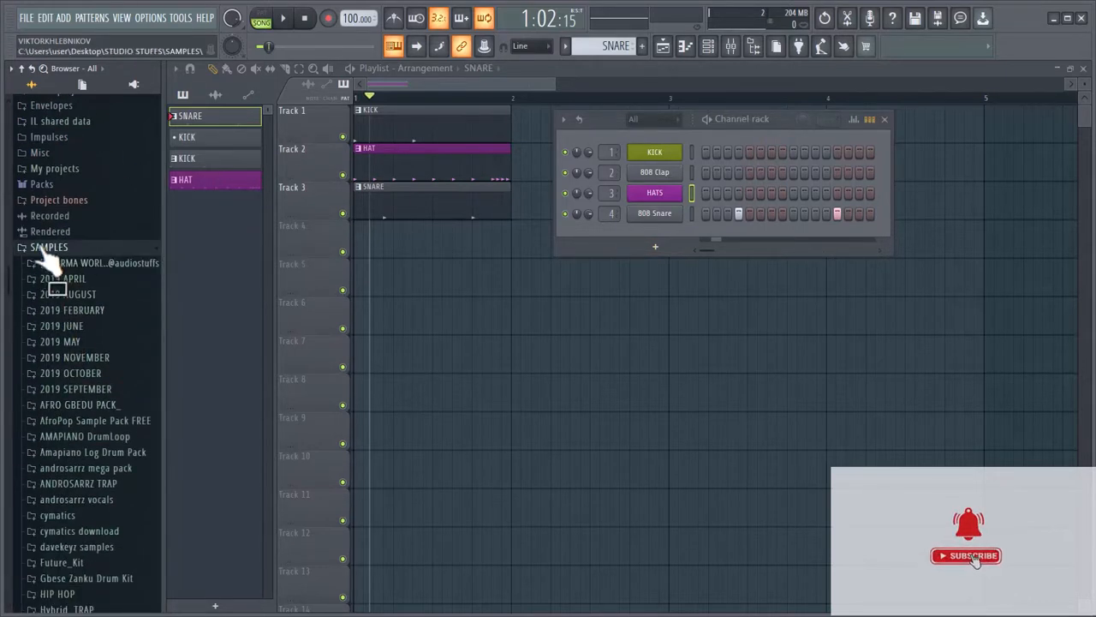
{"action": "left_click", "coordinate": [23, 174]}
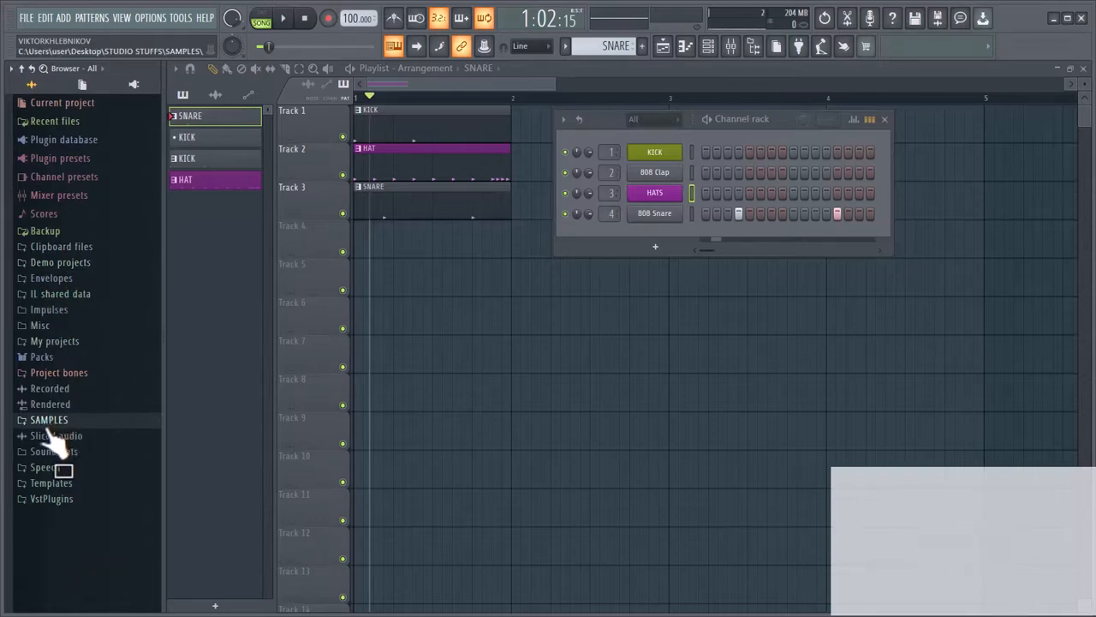
Step: Open the Percussion folder under Packs > Drums in the browser
{"action": "left_click", "coordinate": [56, 357]}
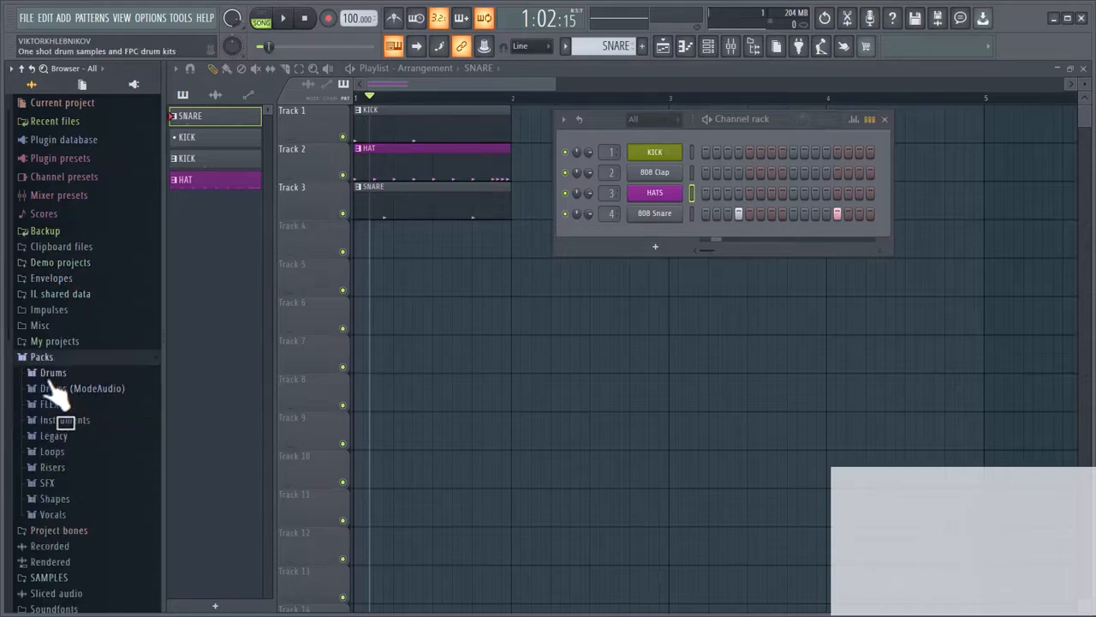
{"action": "left_click", "coordinate": [53, 372]}
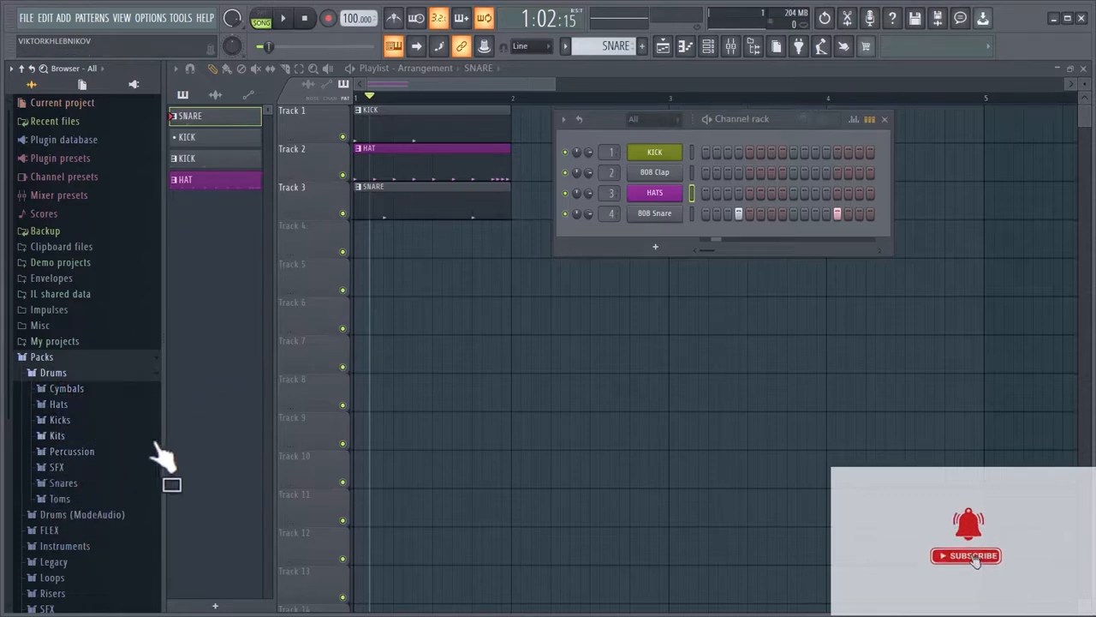
{"action": "left_click", "coordinate": [71, 451]}
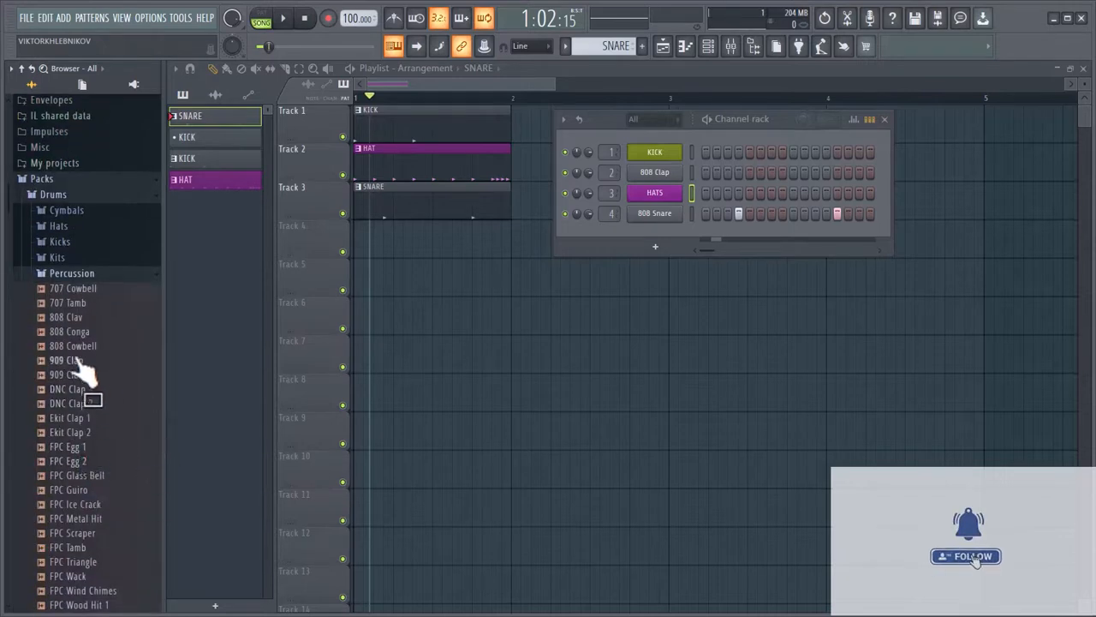
Step: Audition the FPC percussion samples, including FPC Ice Crack, FPC Metal Hit, FPC Scraper and FPC Tamb
{"action": "scroll", "coordinate": [86, 514], "scroll_direction": "down", "scroll_amount": 3}
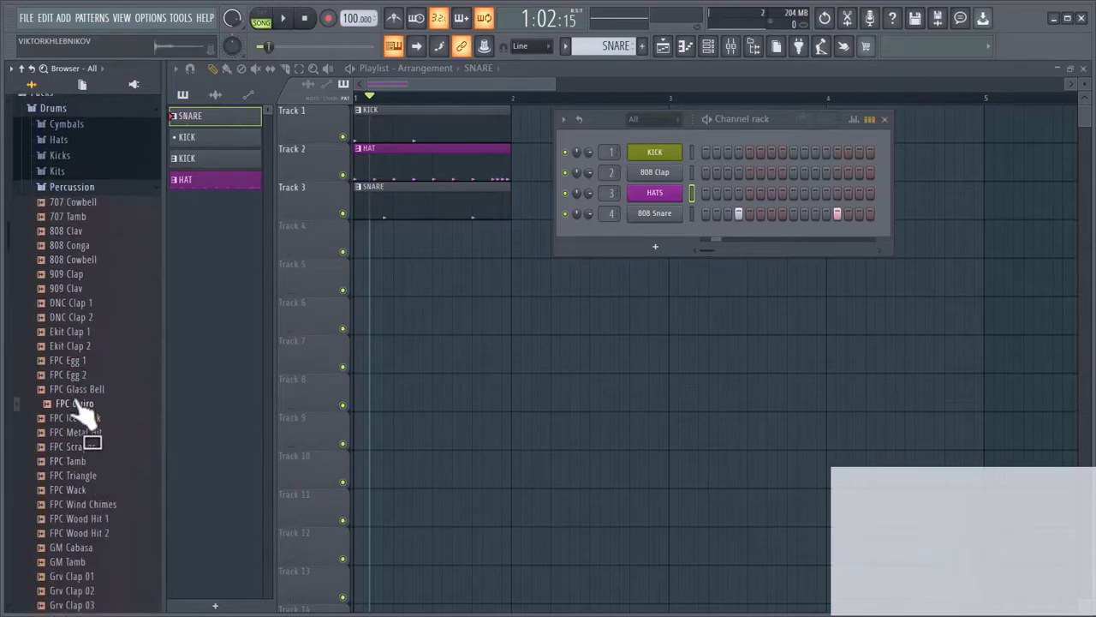
{"action": "left_click", "coordinate": [81, 418]}
{"action": "left_click", "coordinate": [93, 433]}
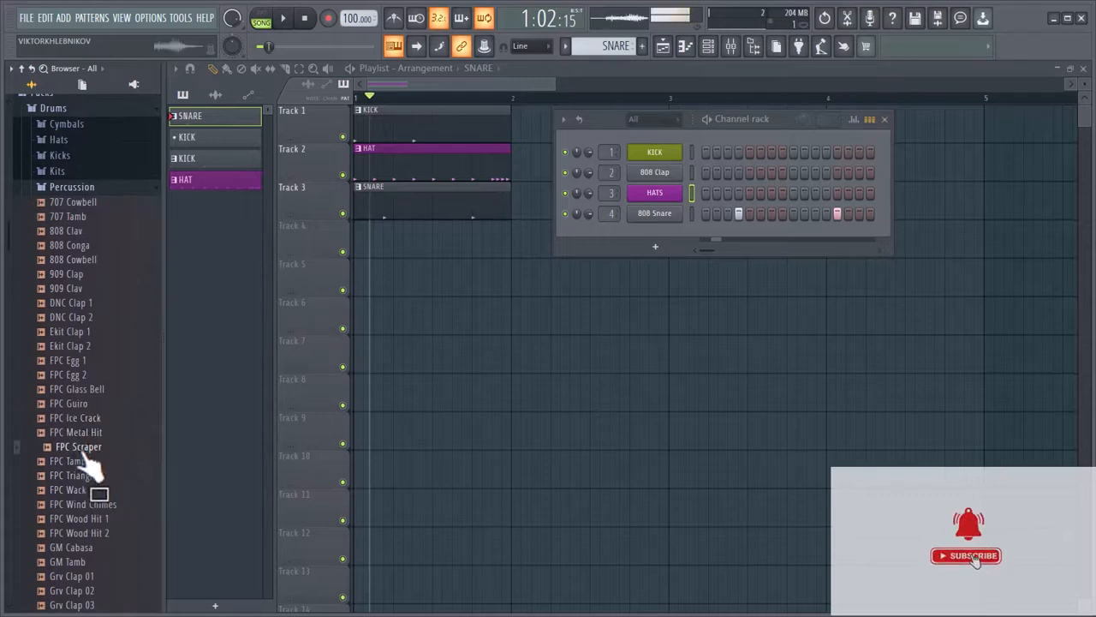
{"action": "left_click", "coordinate": [80, 447]}
{"action": "left_click", "coordinate": [87, 419]}
{"action": "left_click", "coordinate": [89, 433]}
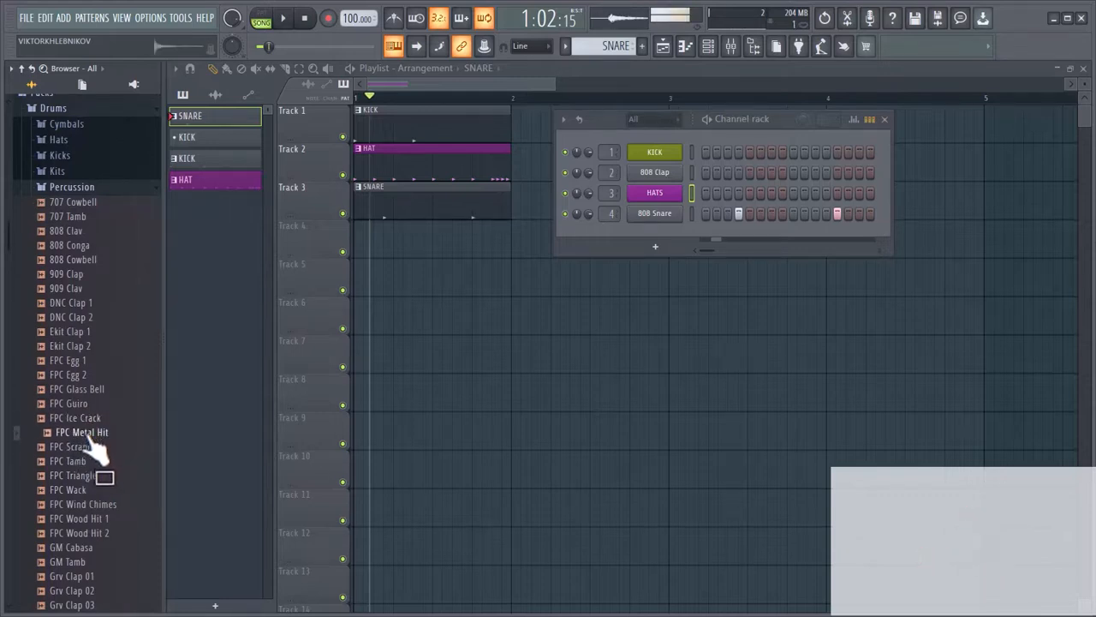
{"action": "left_click", "coordinate": [85, 464]}
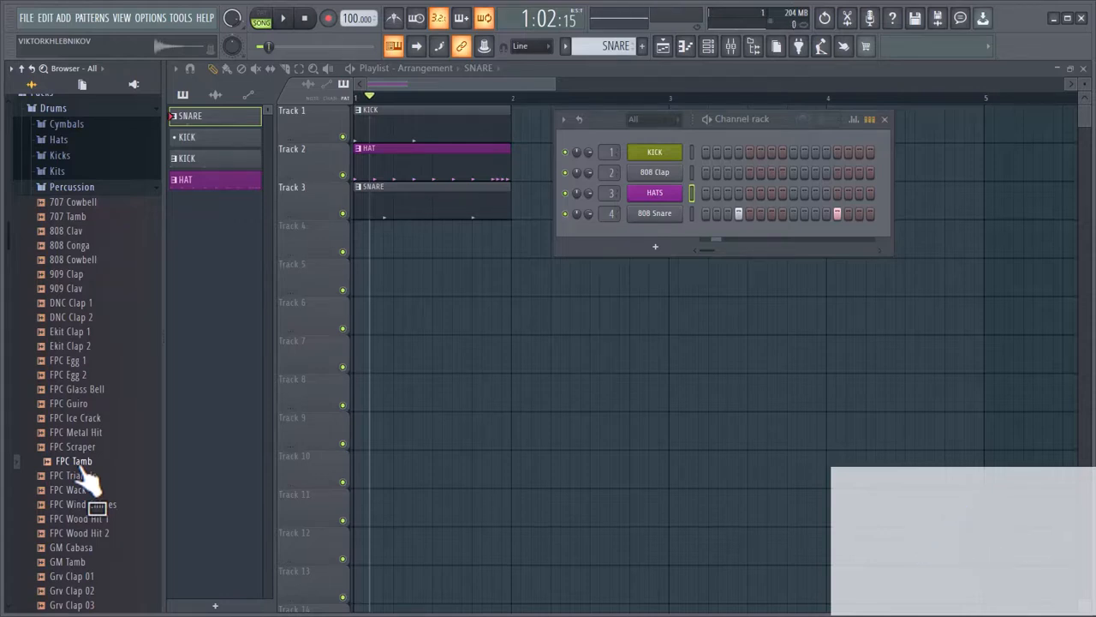
{"action": "left_click_drag", "start_coordinate": [87, 476], "coordinate": [135, 364]}
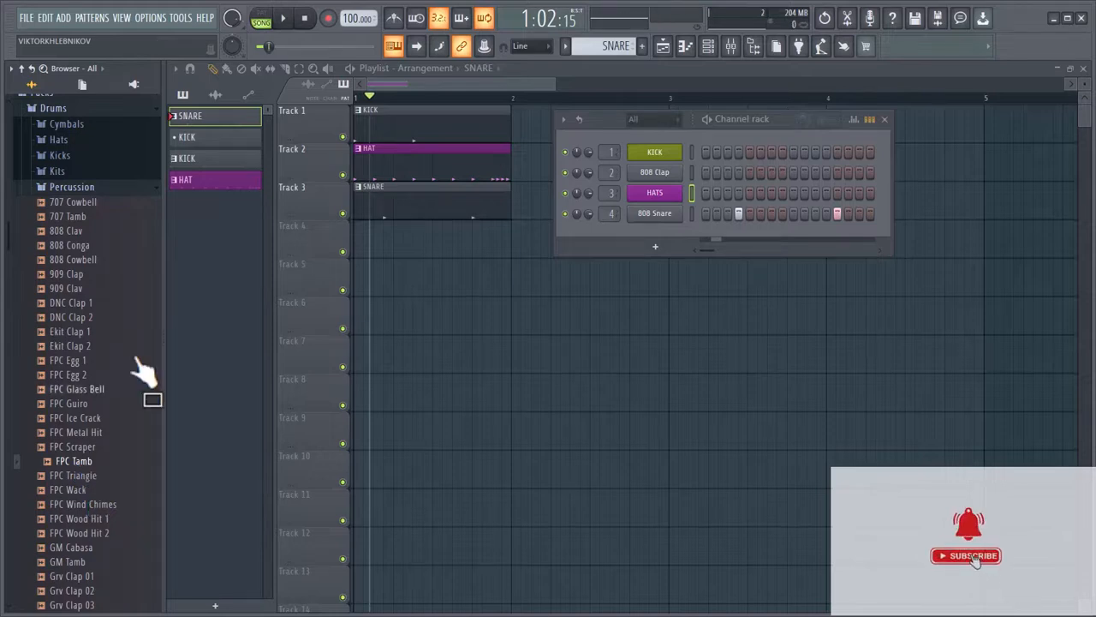
Step: Play the arrangement to try FPC Tamb against the beat, and add FPC Tamb as a new channel below 808 Snare
{"action": "left_click", "coordinate": [286, 20]}
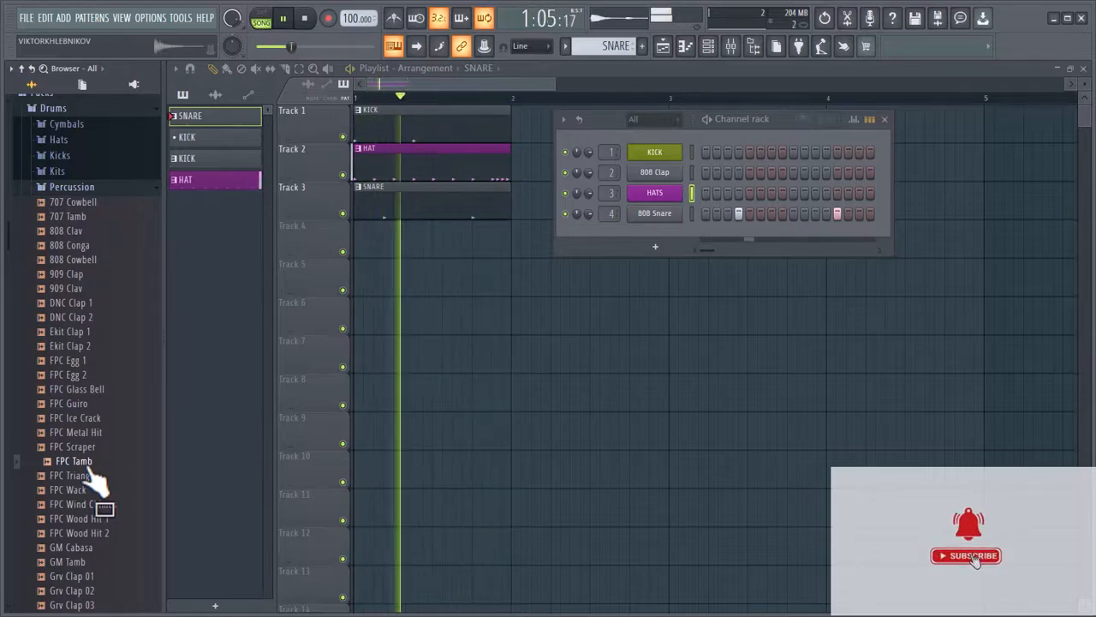
{"action": "left_click", "coordinate": [283, 18]}
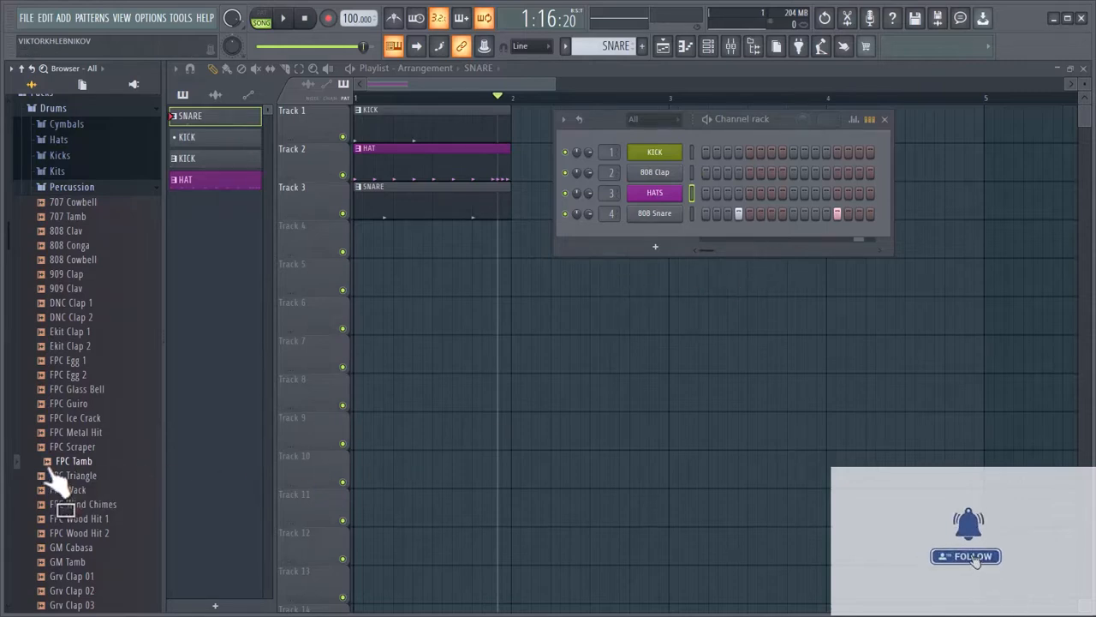
{"action": "left_click_drag", "start_coordinate": [74, 476], "coordinate": [653, 226]}
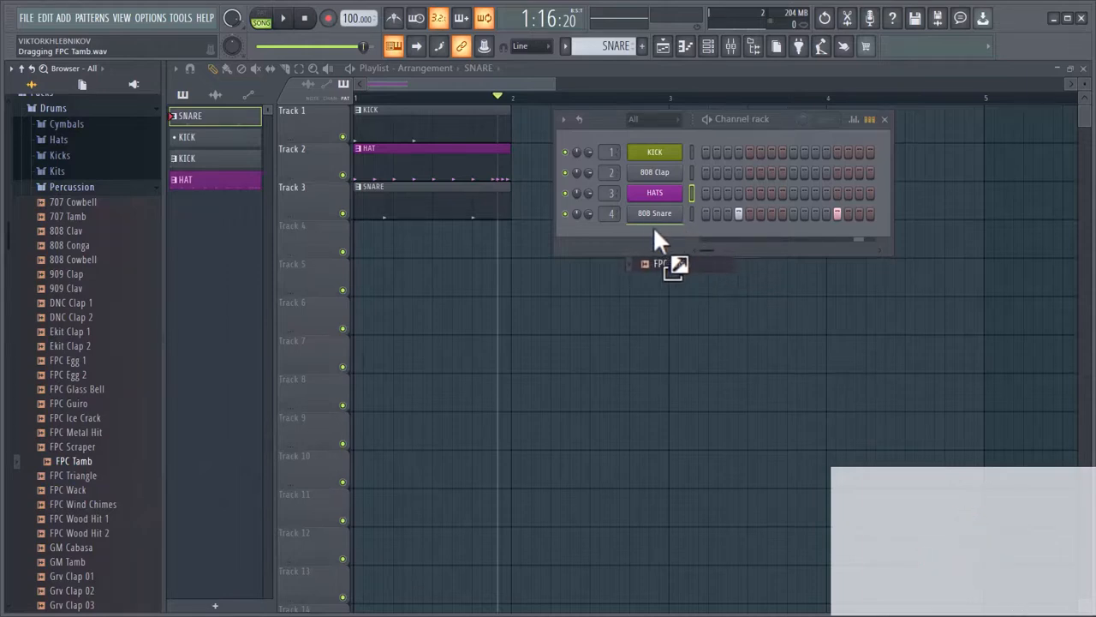
{"action": "left_click_drag", "start_coordinate": [653, 226], "coordinate": [652, 226]}
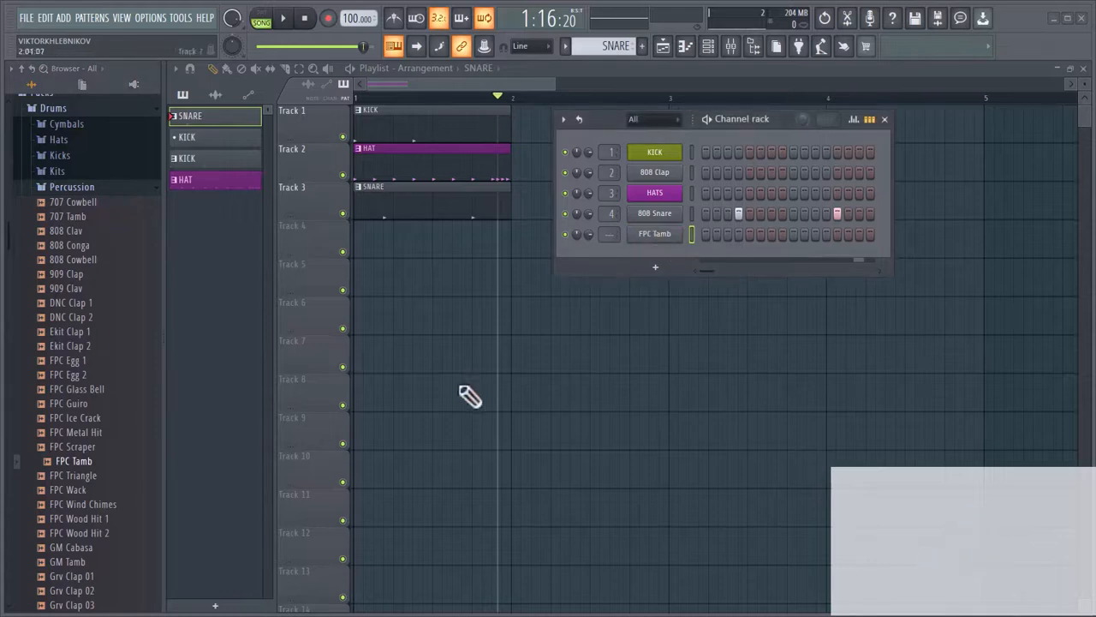
Step: Audition the Grv Clap samples and replace the FPC Tamb channel's sample with Grv Clap 02
{"action": "scroll", "coordinate": [80, 574], "scroll_direction": "down", "scroll_amount": 8}
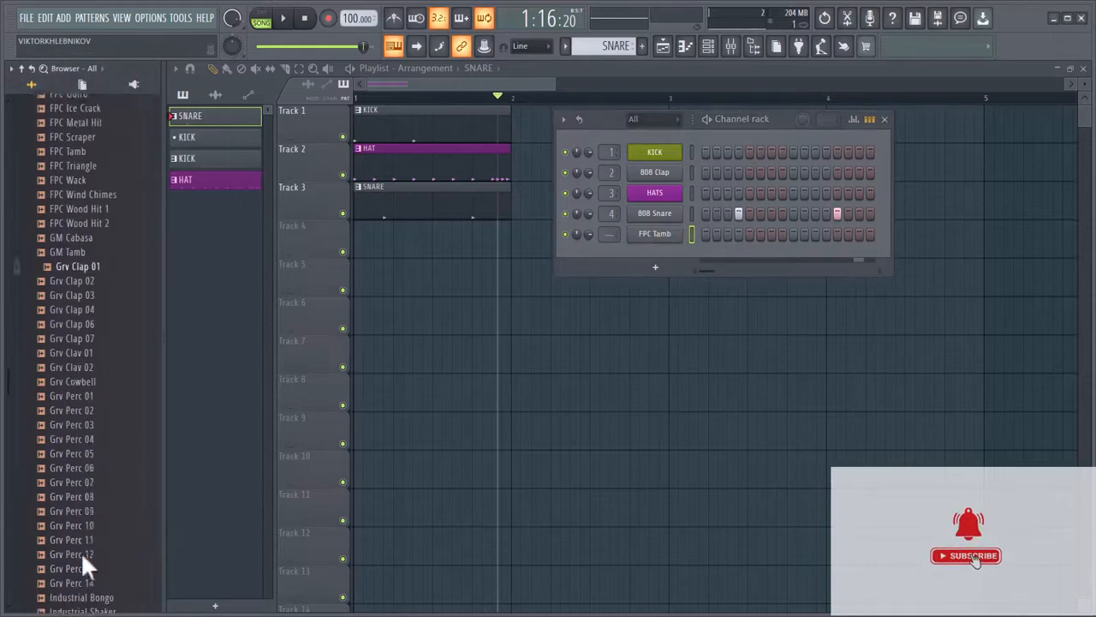
{"action": "left_click", "coordinate": [76, 250]}
{"action": "left_click", "coordinate": [75, 262]}
{"action": "left_click", "coordinate": [77, 249]}
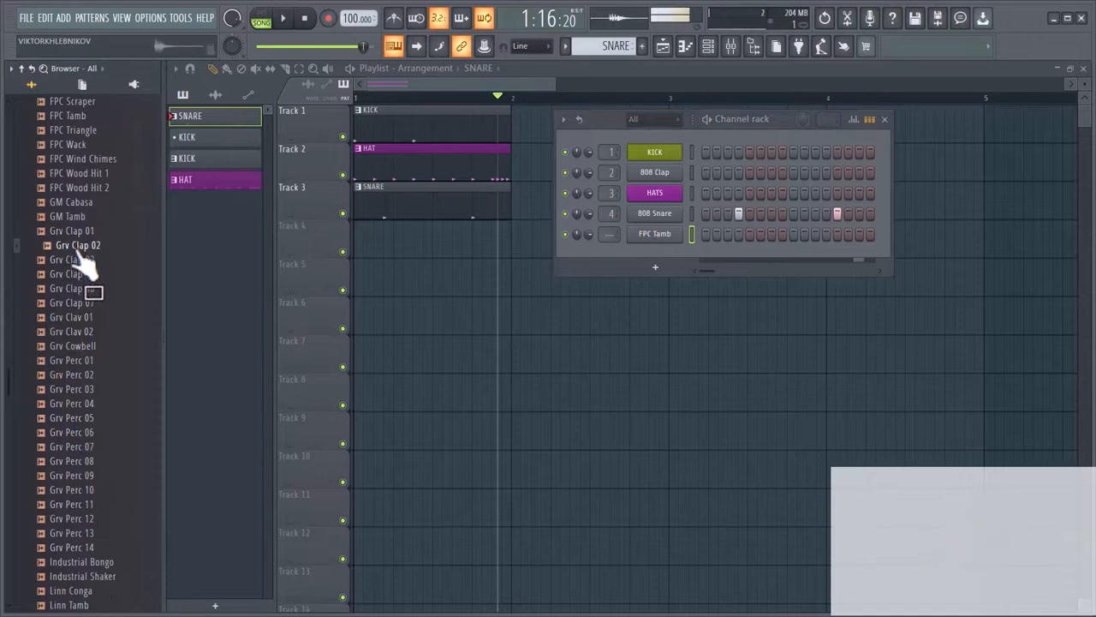
{"action": "left_click", "coordinate": [75, 262]}
{"action": "left_click", "coordinate": [78, 250]}
{"action": "left_click", "coordinate": [83, 290]}
{"action": "left_click", "coordinate": [84, 305]}
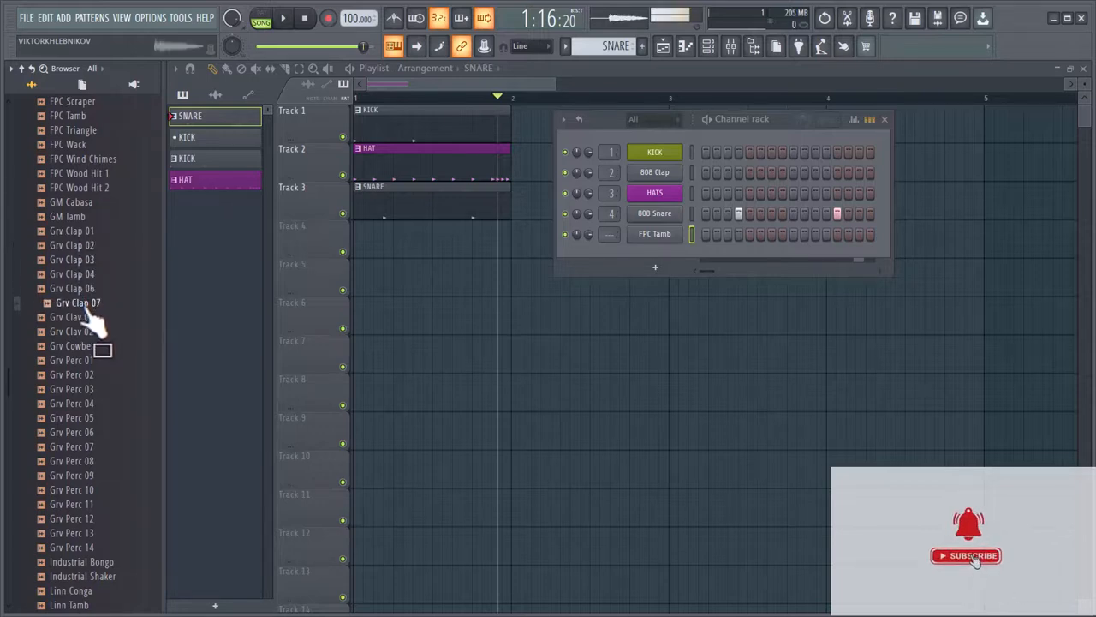
{"action": "left_click", "coordinate": [85, 290]}
{"action": "left_click", "coordinate": [86, 261]}
{"action": "left_click", "coordinate": [84, 247]}
{"action": "left_click", "coordinate": [81, 233]}
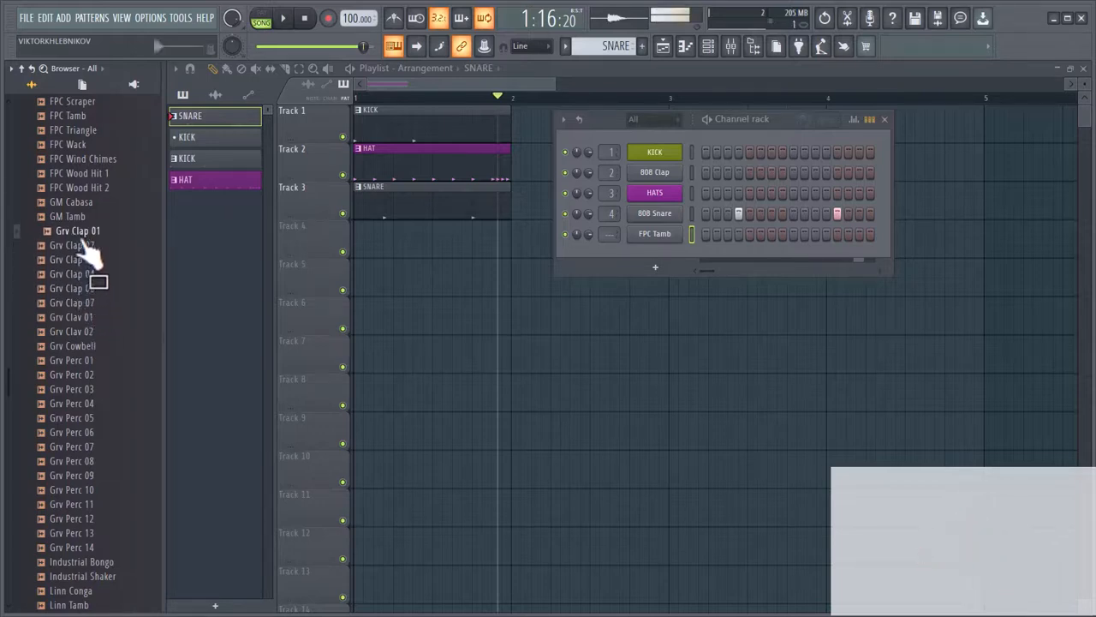
{"action": "left_click", "coordinate": [86, 248]}
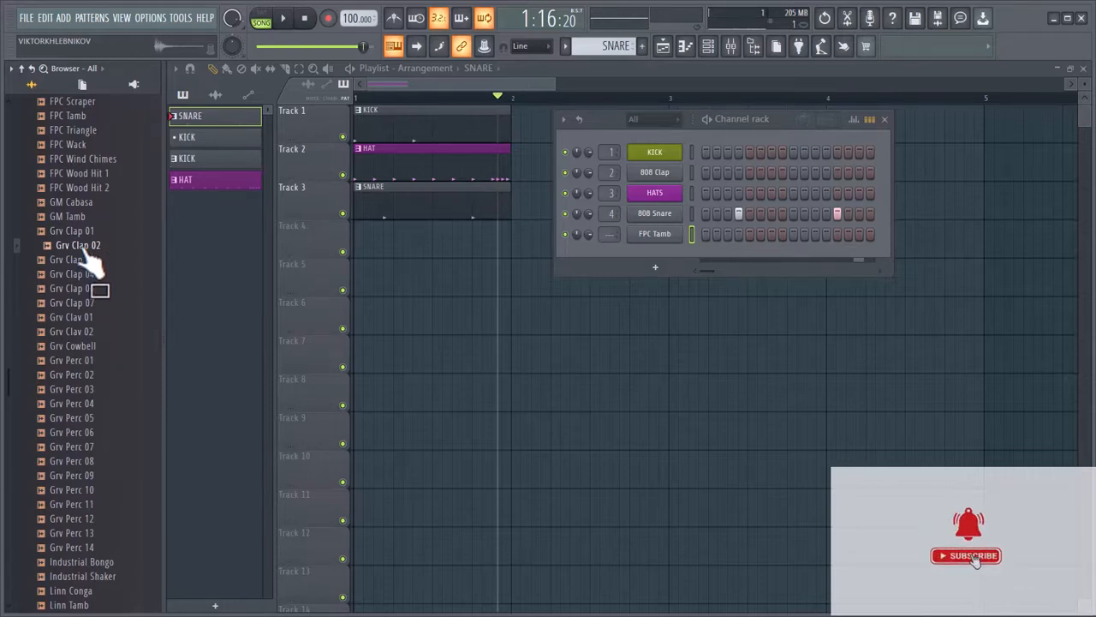
{"action": "left_click_drag", "start_coordinate": [89, 259], "coordinate": [655, 233]}
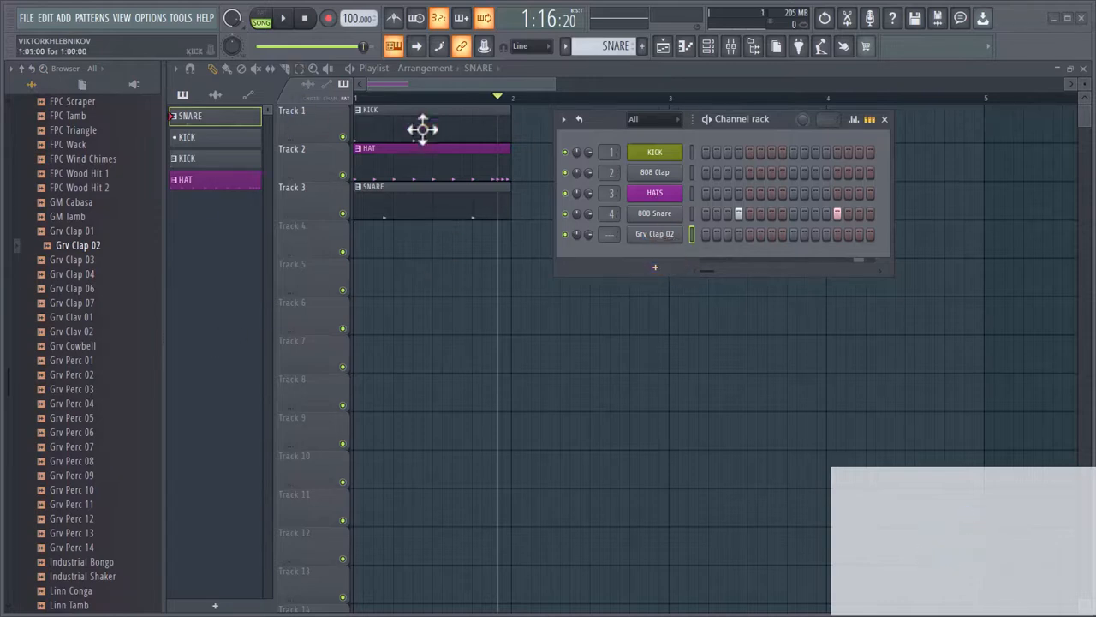
Step: With the arrangement playing, place Grv Clap 02 hits on steps 9 and 13, and return the paused song to bar 1
{"action": "left_click", "coordinate": [284, 19]}
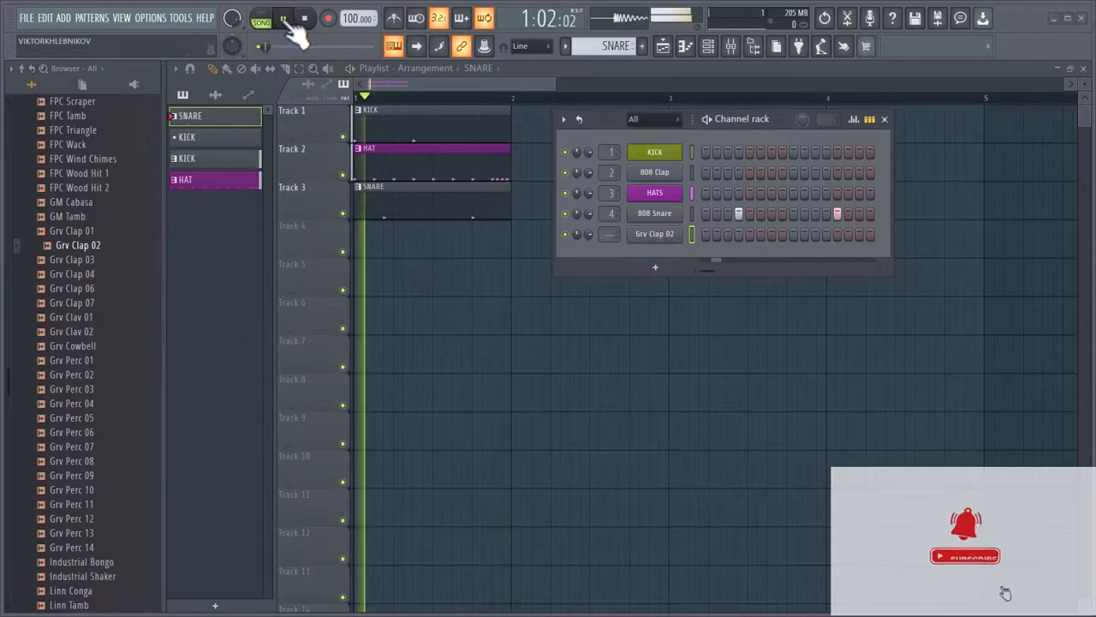
{"action": "left_click", "coordinate": [794, 234]}
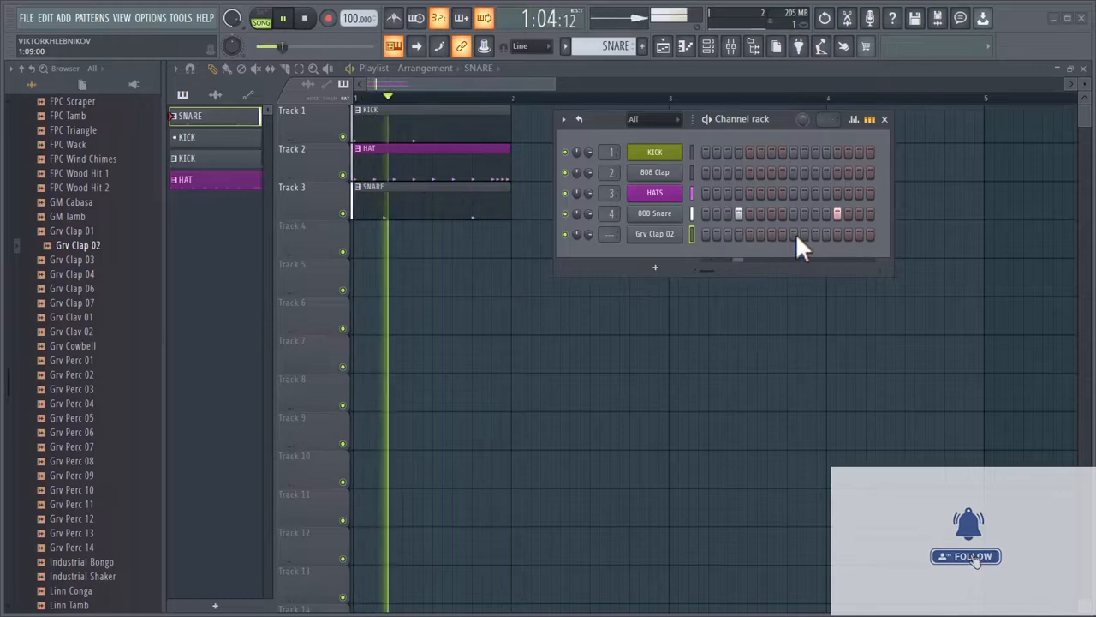
{"action": "left_click", "coordinate": [816, 233]}
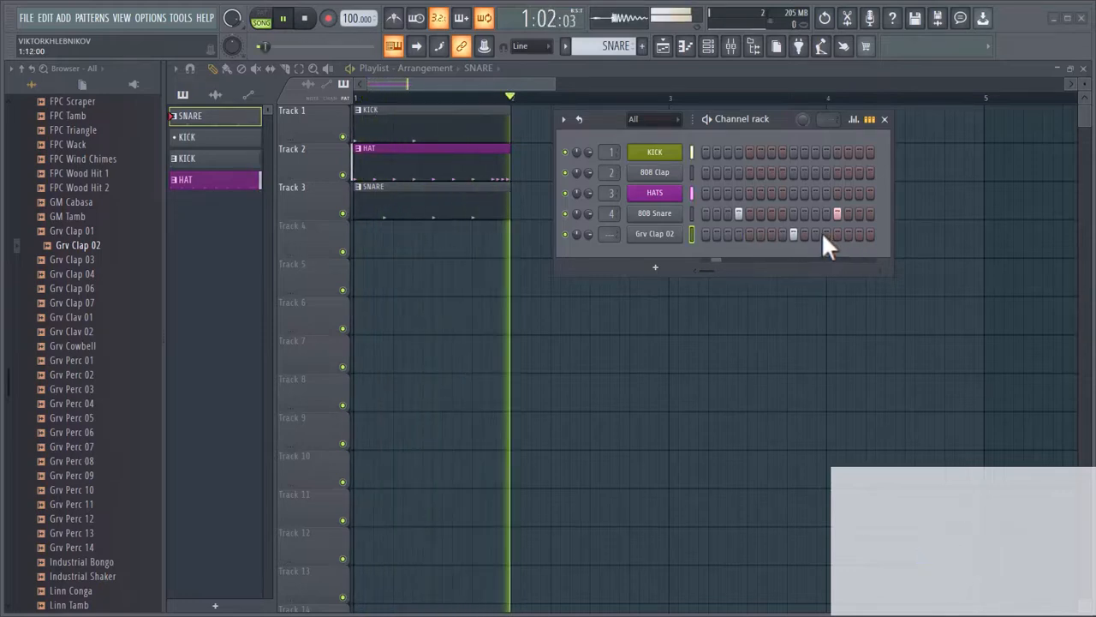
{"action": "left_click", "coordinate": [817, 235]}
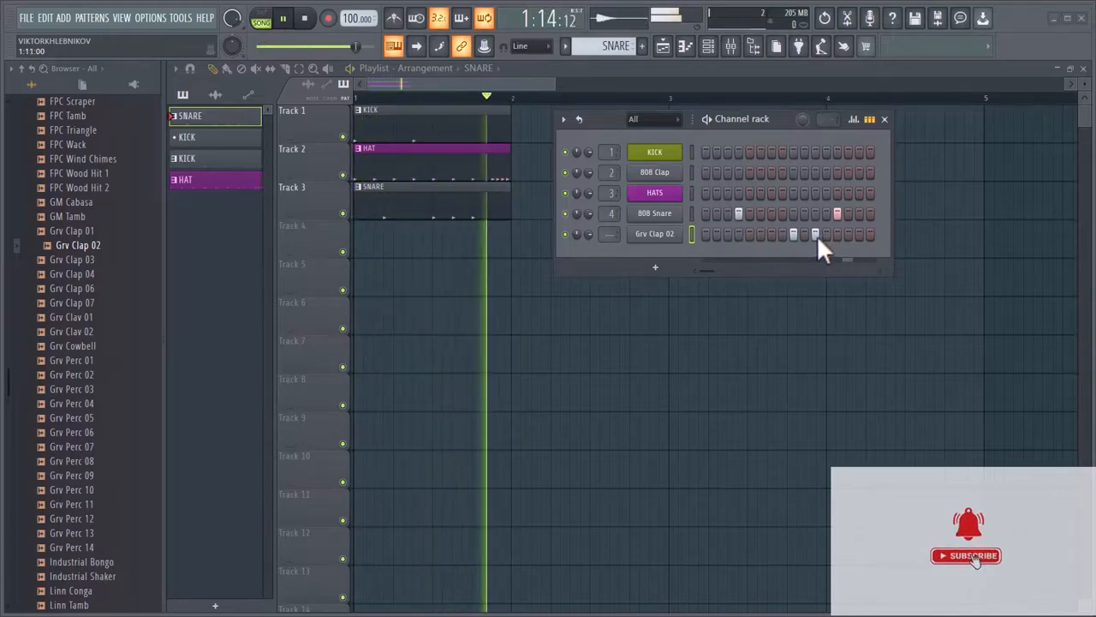
{"action": "left_click", "coordinate": [827, 234]}
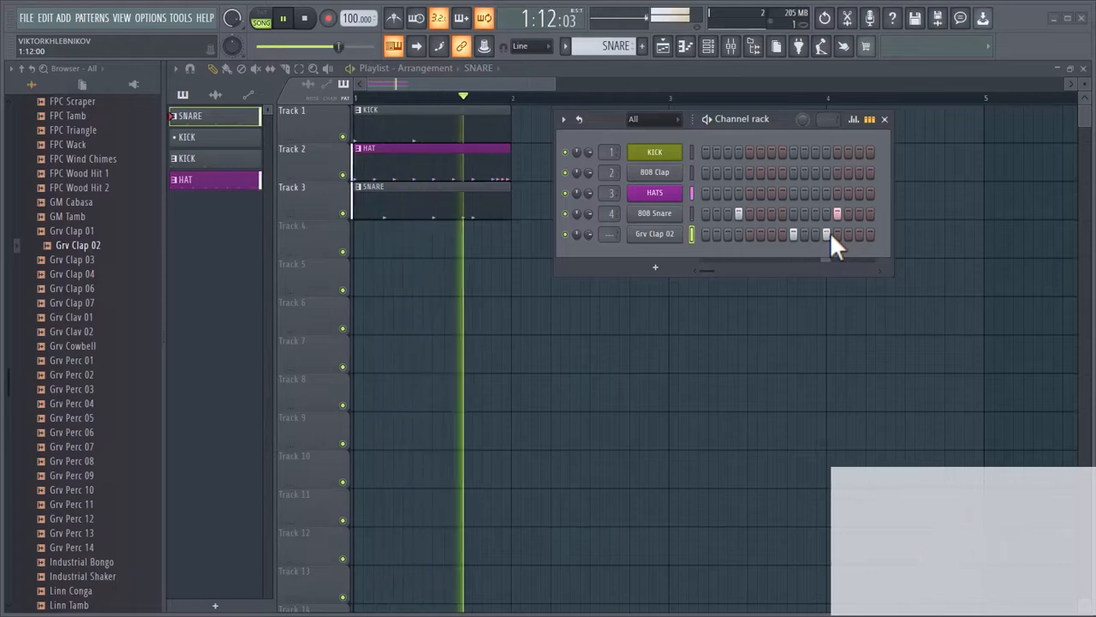
{"action": "left_click", "coordinate": [827, 234]}
{"action": "left_click", "coordinate": [837, 234]}
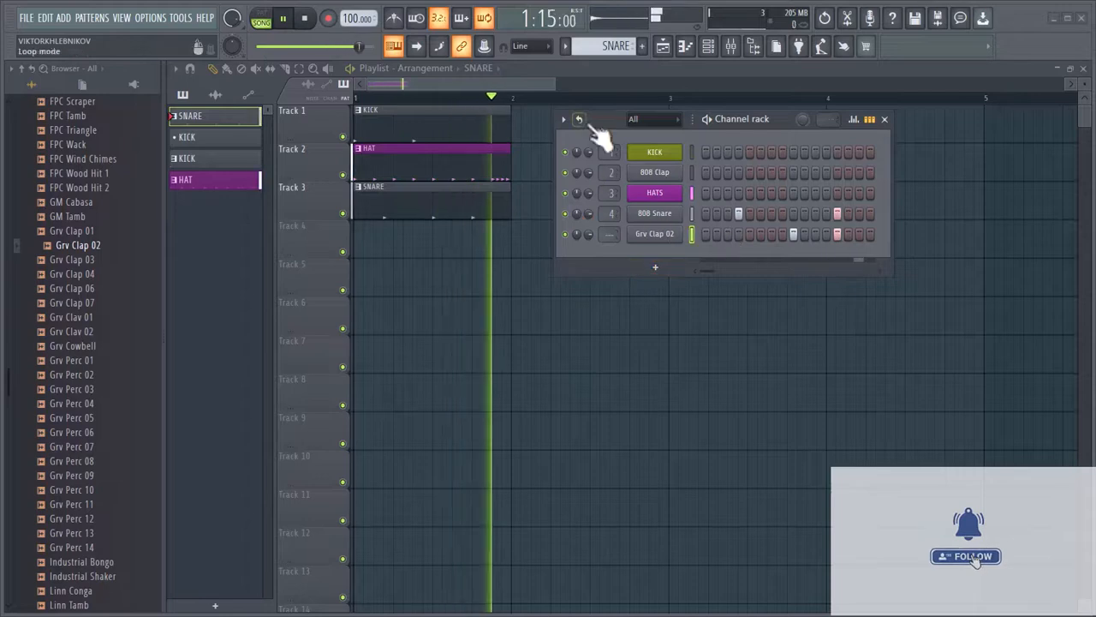
{"action": "left_click", "coordinate": [286, 20]}
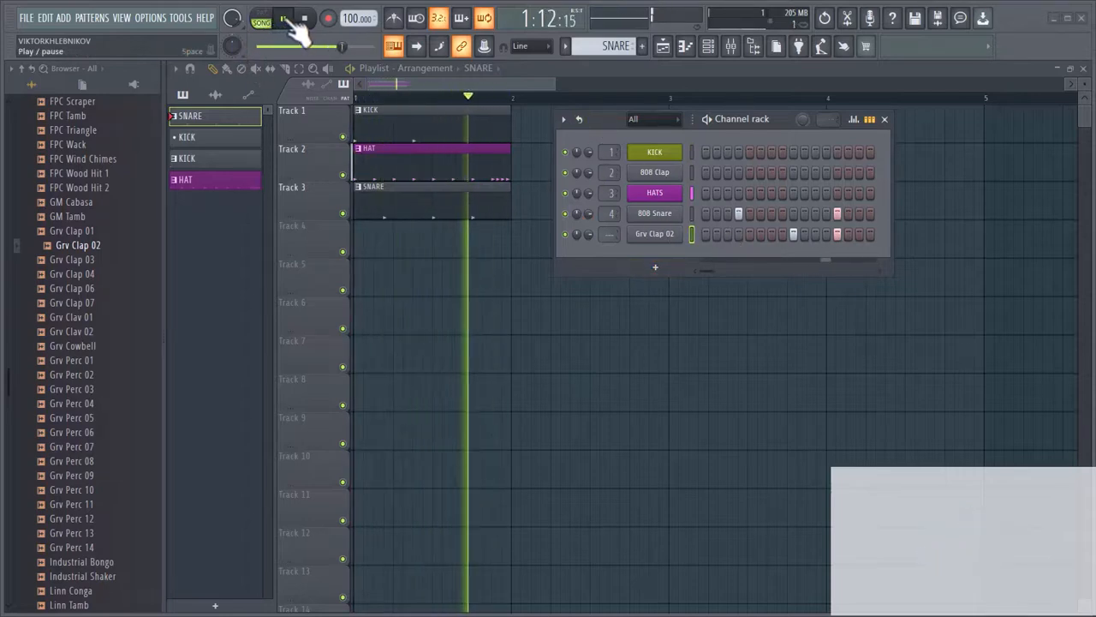
{"action": "left_click_drag", "start_coordinate": [466, 92], "coordinate": [350, 108]}
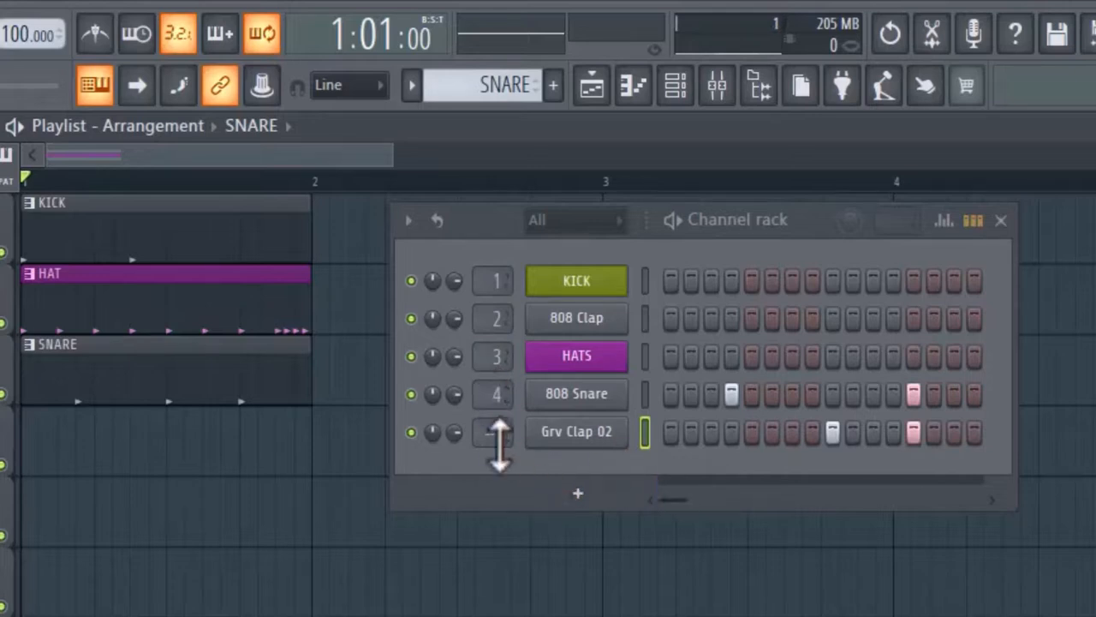
Step: Route the Grv Clap 02 channel to mixer track 5 and open the mixer
{"action": "left_click_drag", "start_coordinate": [480, 433], "coordinate": [481, 417]}
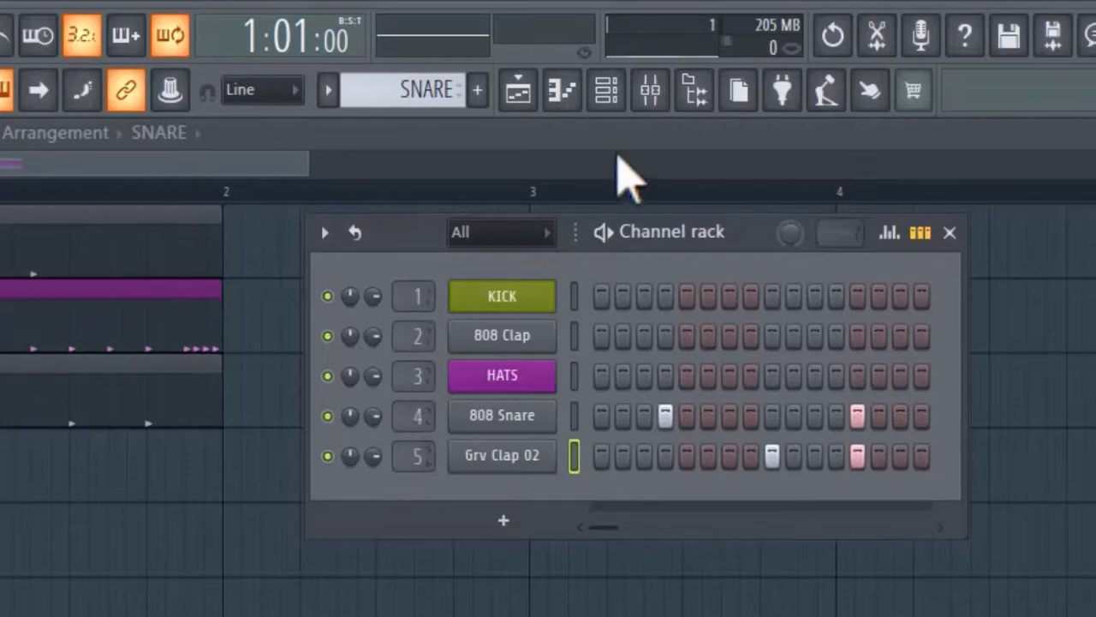
{"action": "left_click", "coordinate": [651, 89]}
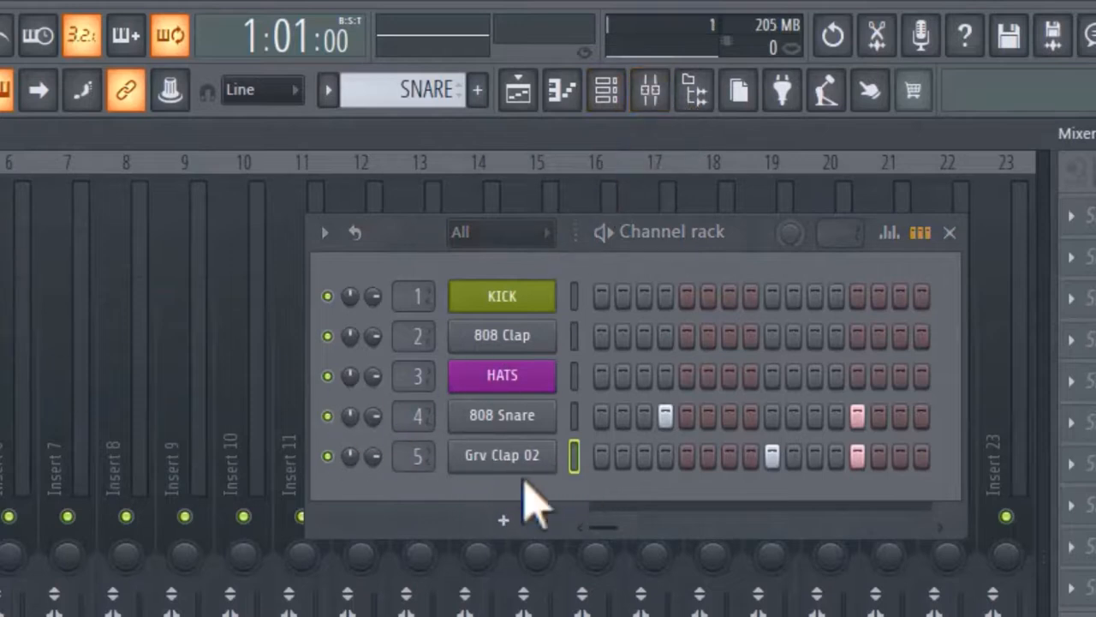
Step: Adjust the Grv Clap 02 channel's target mixer track to 5 and switch back to the playlist
{"action": "left_click_drag", "start_coordinate": [420, 457], "coordinate": [420, 445]}
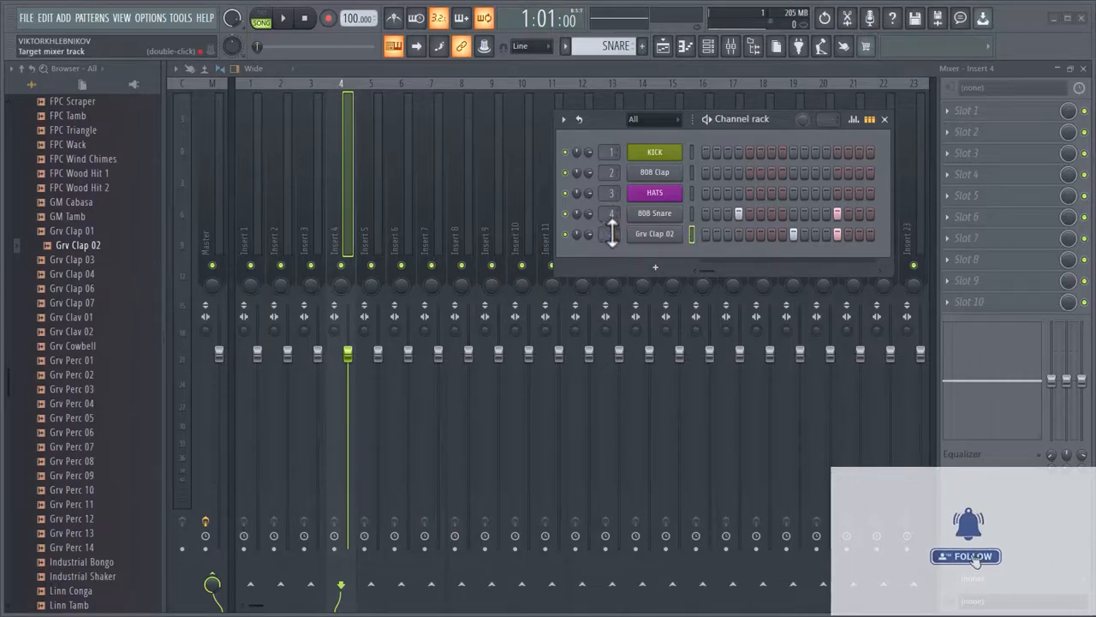
{"action": "left_click_drag", "start_coordinate": [611, 241], "coordinate": [611, 240]}
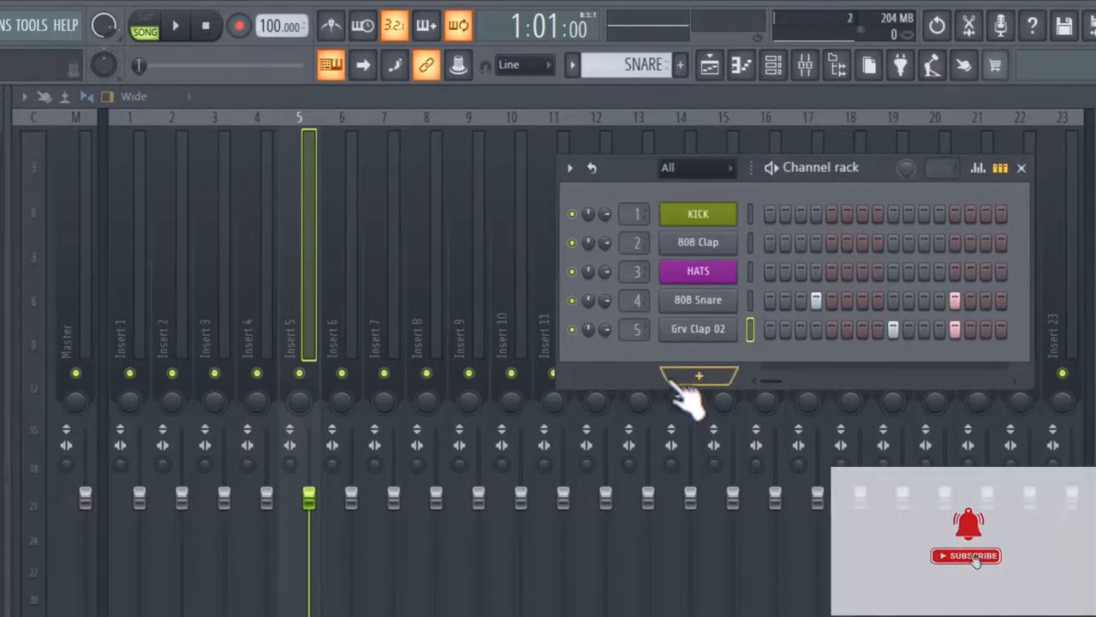
{"action": "left_click", "coordinate": [710, 65]}
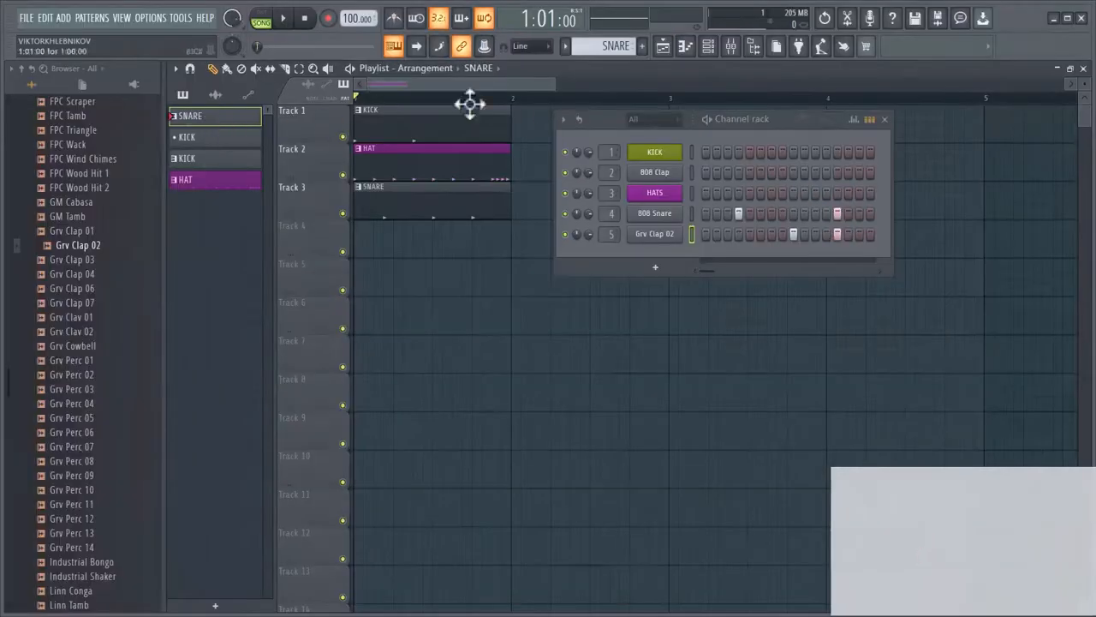
Step: Browse the installed VST generators in the plugin database, and collapse the Installed folder
{"action": "left_click", "coordinate": [135, 85]}
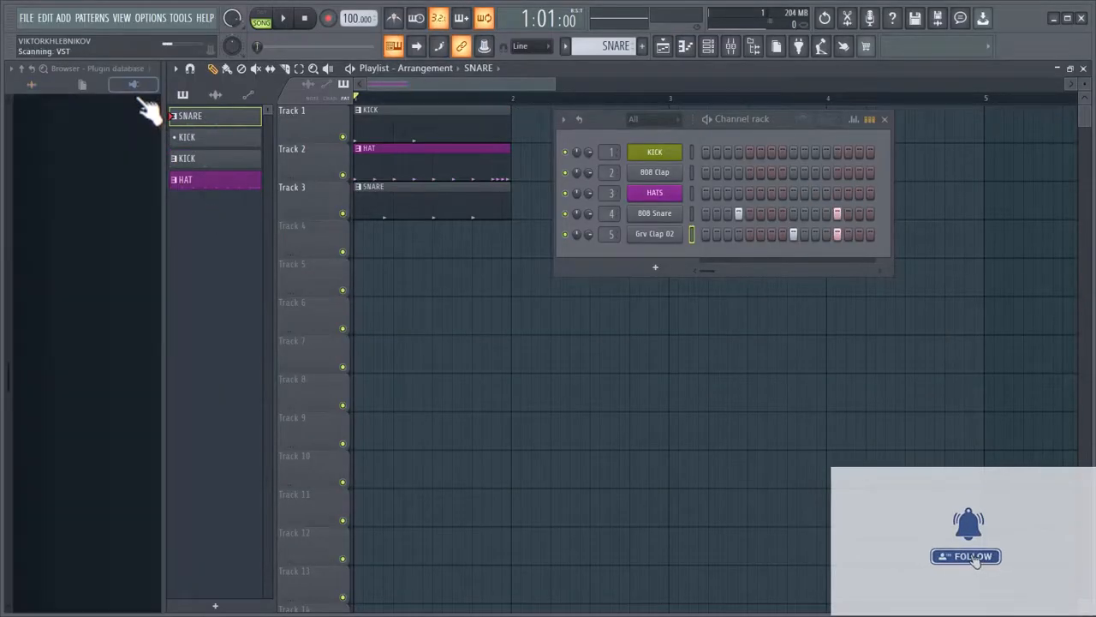
{"action": "scroll", "coordinate": [128, 364], "scroll_direction": "down", "scroll_amount": 4}
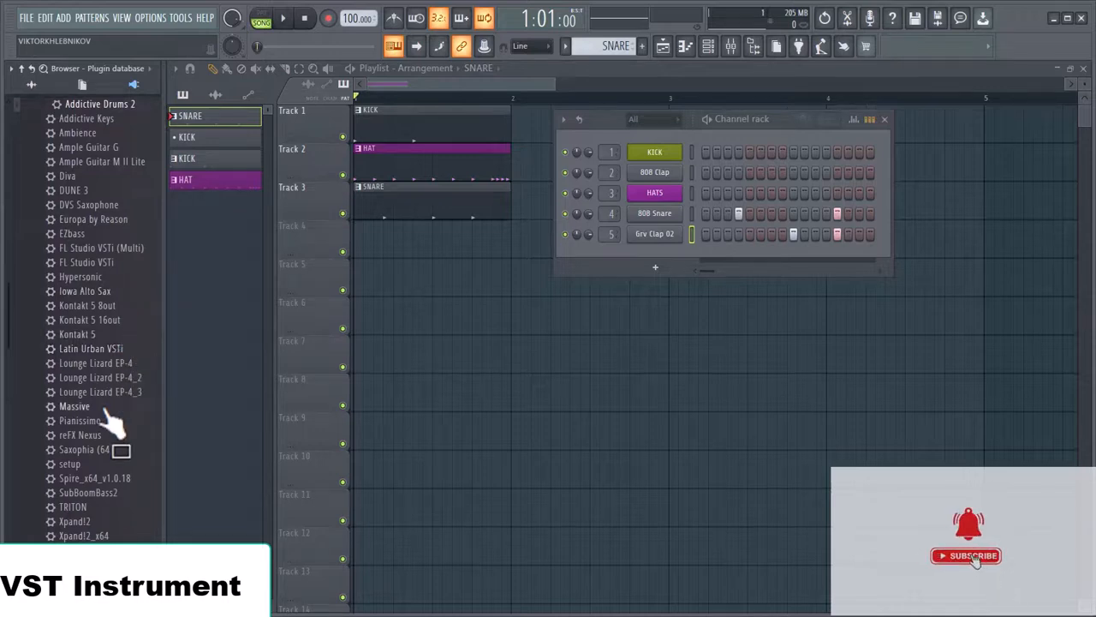
{"action": "scroll", "coordinate": [112, 419], "scroll_direction": "up", "scroll_amount": 4}
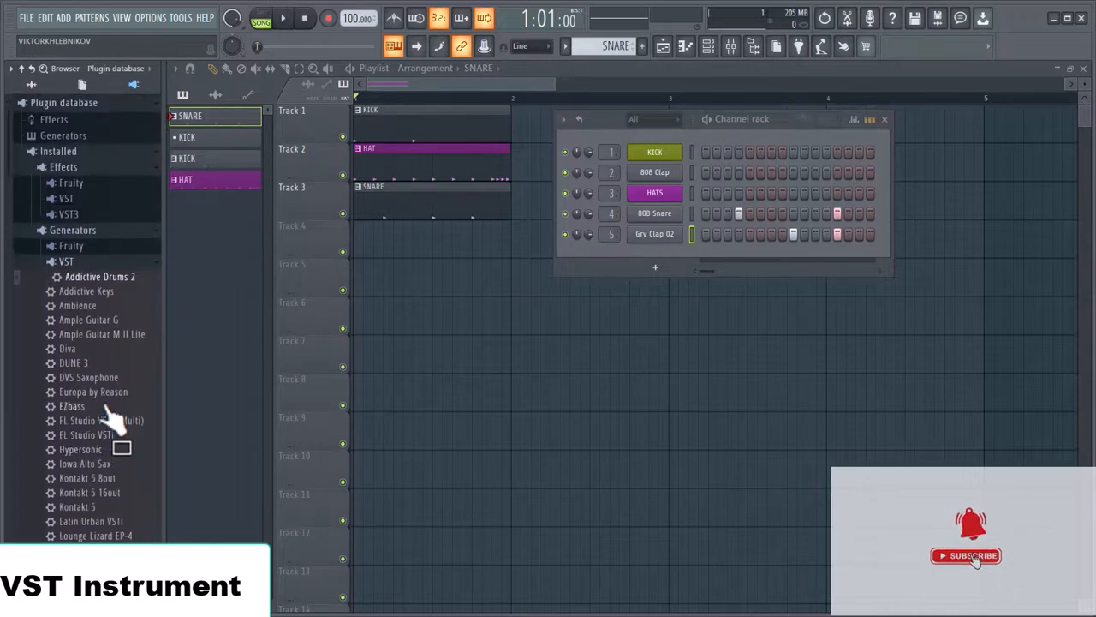
{"action": "left_click", "coordinate": [38, 153]}
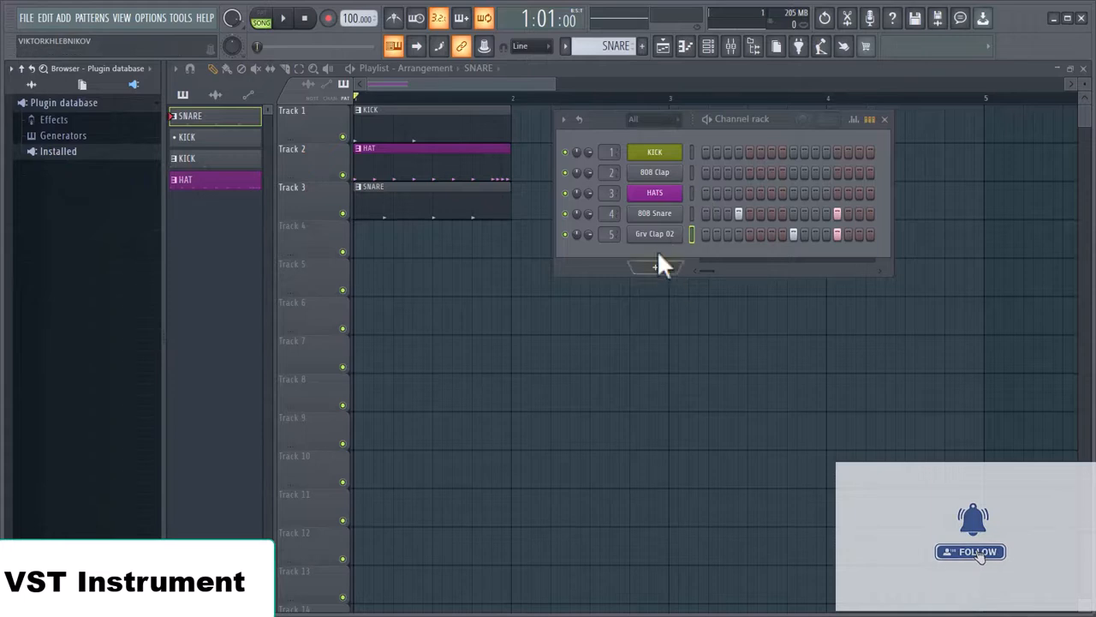
{"action": "left_click", "coordinate": [36, 154]}
{"action": "left_click", "coordinate": [34, 152]}
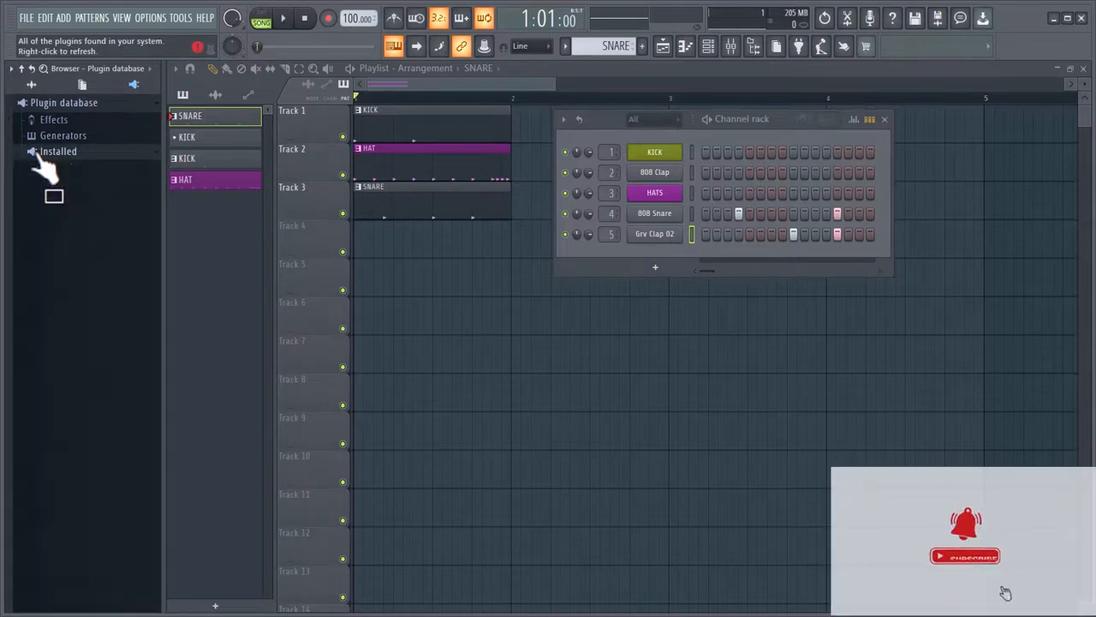
Step: Add a Morphine synthesizer channel below Grv Clap 02 and try out a few notes on it
{"action": "left_click", "coordinate": [656, 267]}
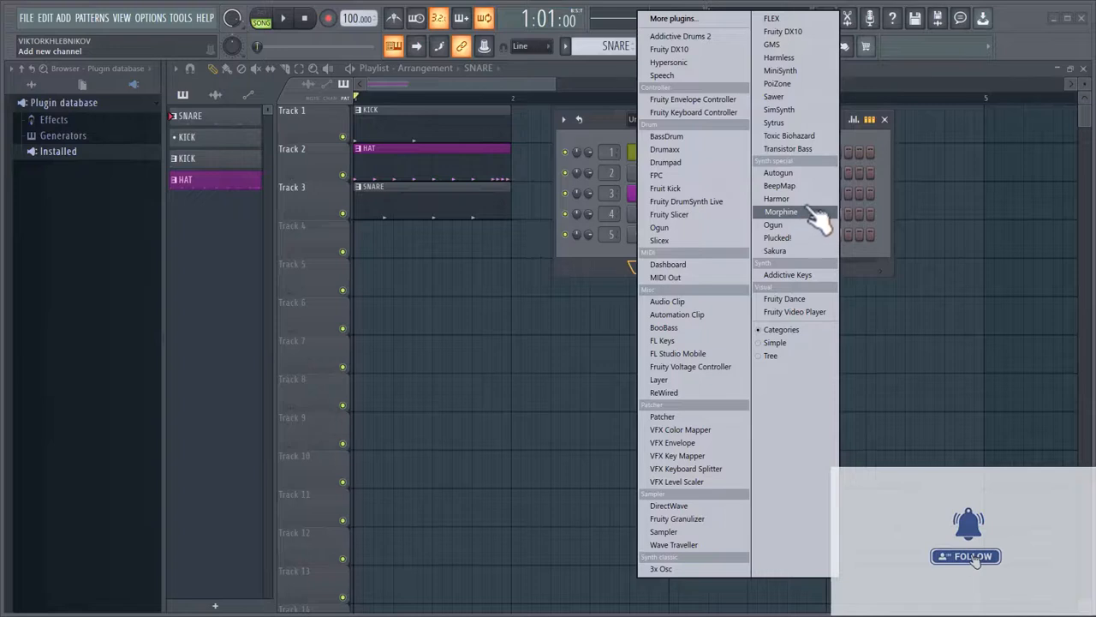
{"action": "left_click", "coordinate": [629, 267]}
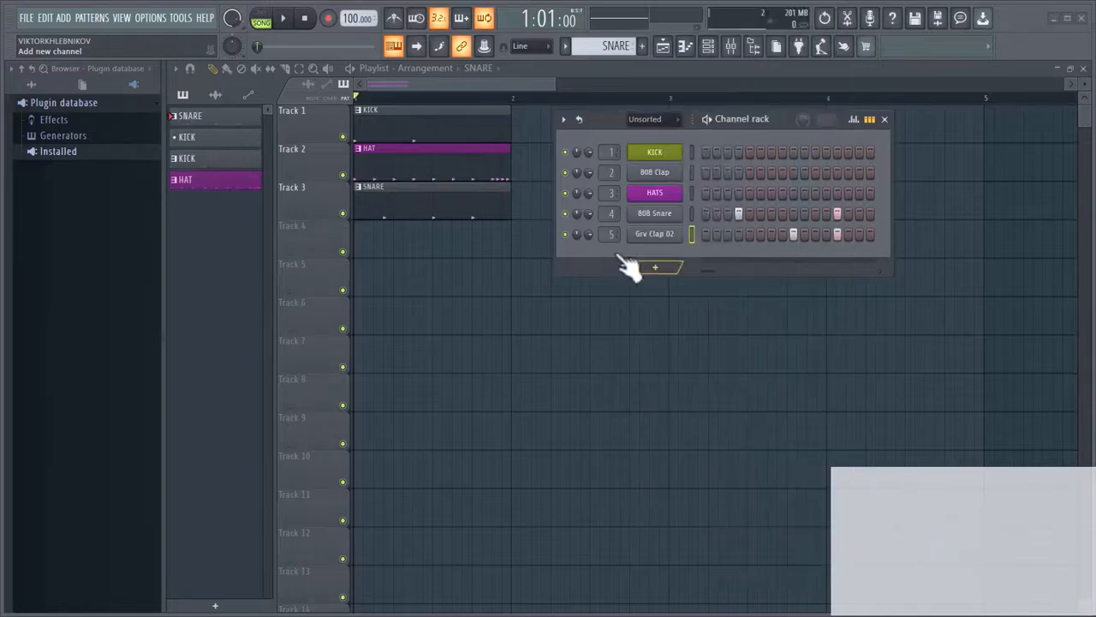
{"action": "left_click", "coordinate": [658, 269]}
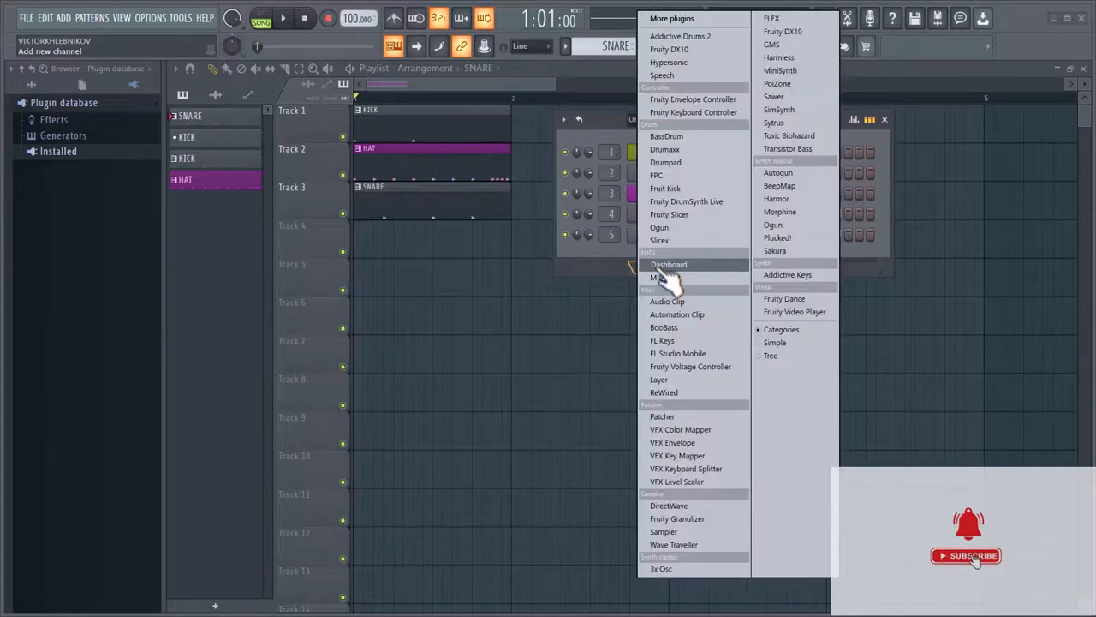
{"action": "left_click", "coordinate": [781, 212]}
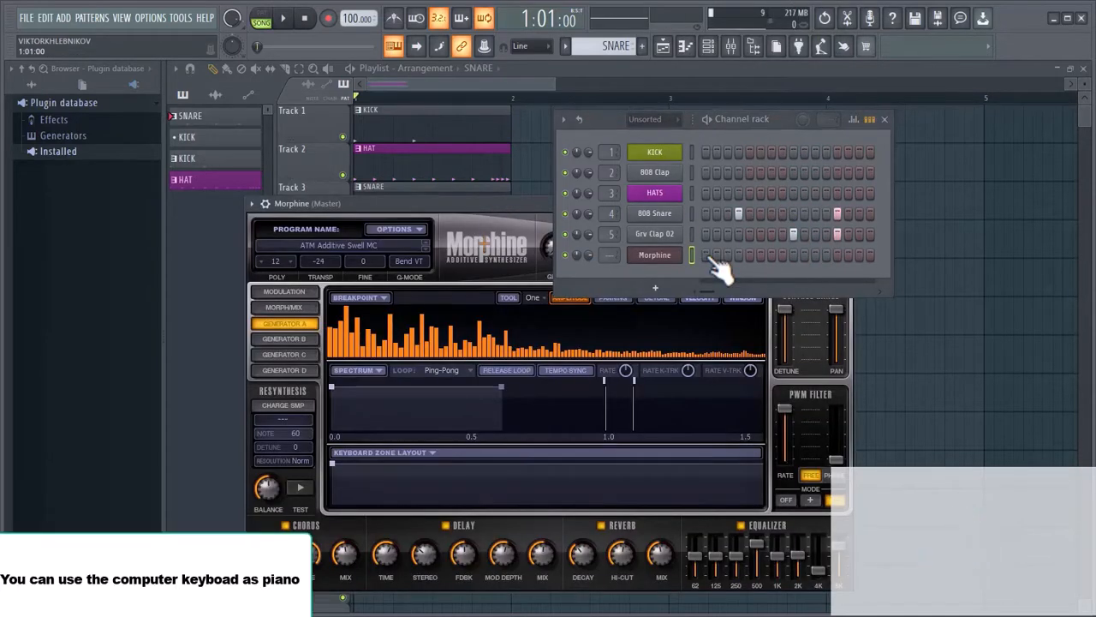
{"action": "key", "text": "q"}
{"action": "key", "text": "r"}
{"action": "key", "text": "n"}
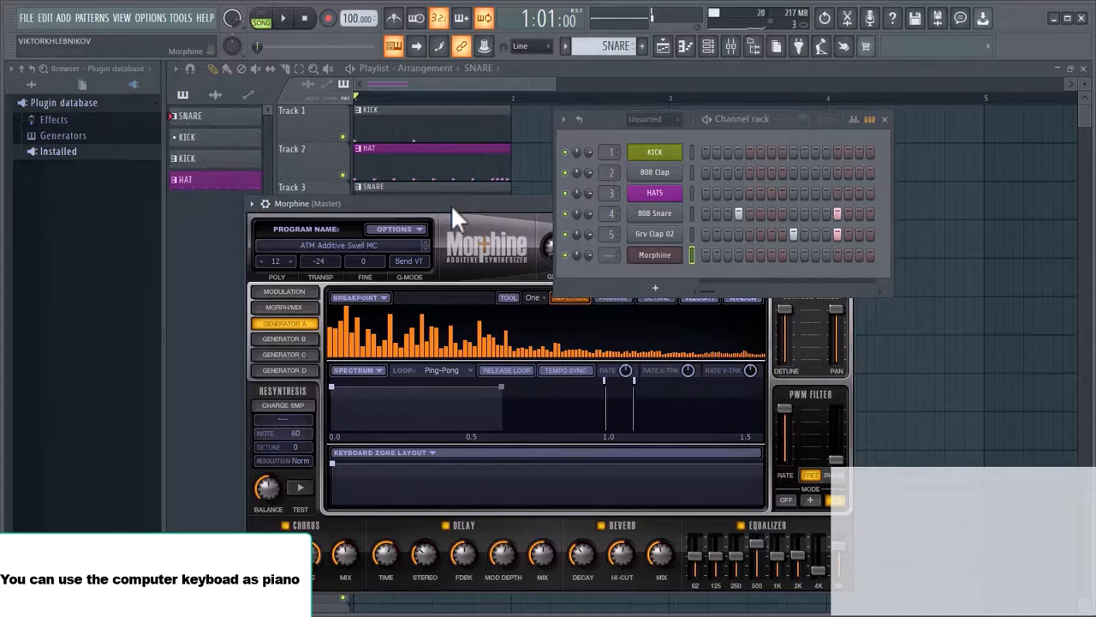
Step: Spread out the channel rack and Morphine windows, and choose the preset KBD Smooth Nights FG from Morphine's Keyboards bank
{"action": "left_click_drag", "start_coordinate": [612, 114], "coordinate": [786, 100]}
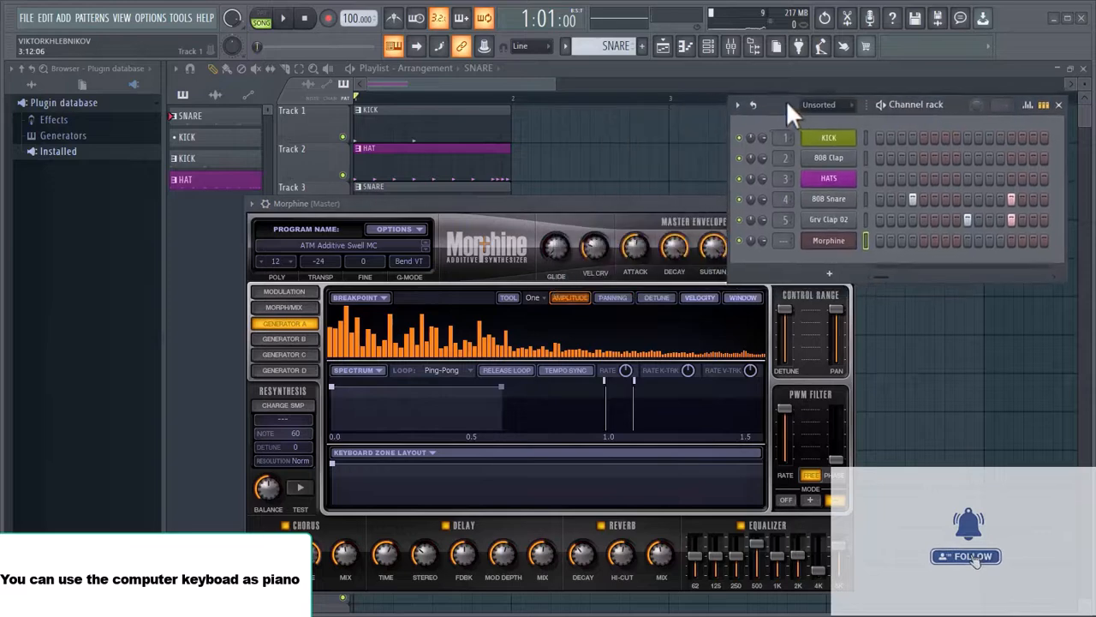
{"action": "left_click_drag", "start_coordinate": [426, 200], "coordinate": [388, 184]}
{"action": "left_click", "coordinate": [325, 230]}
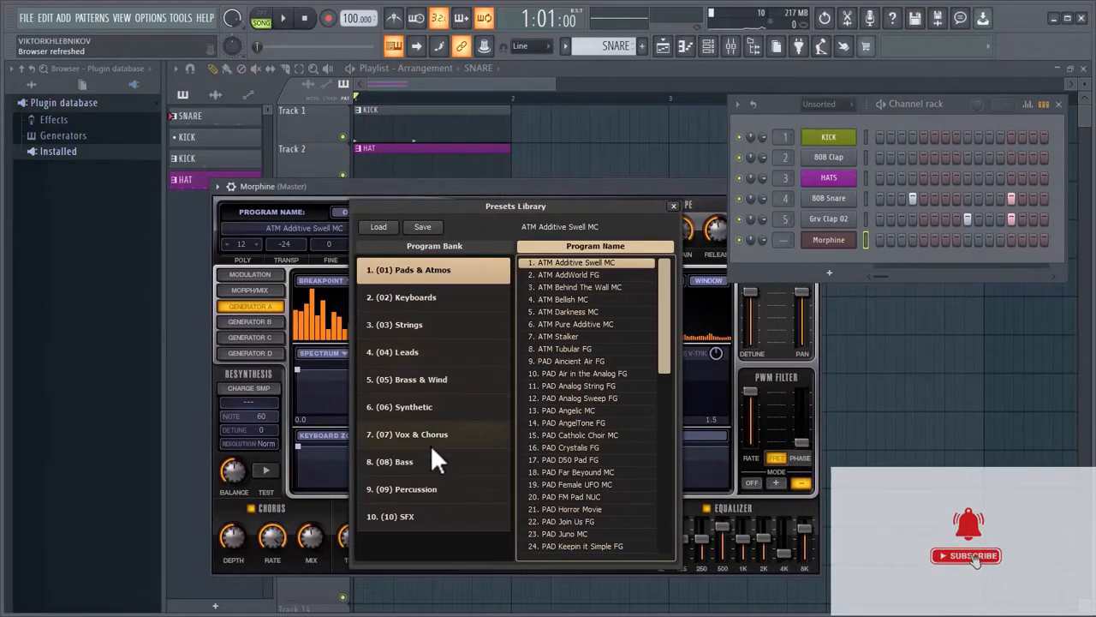
{"action": "left_click", "coordinate": [419, 300]}
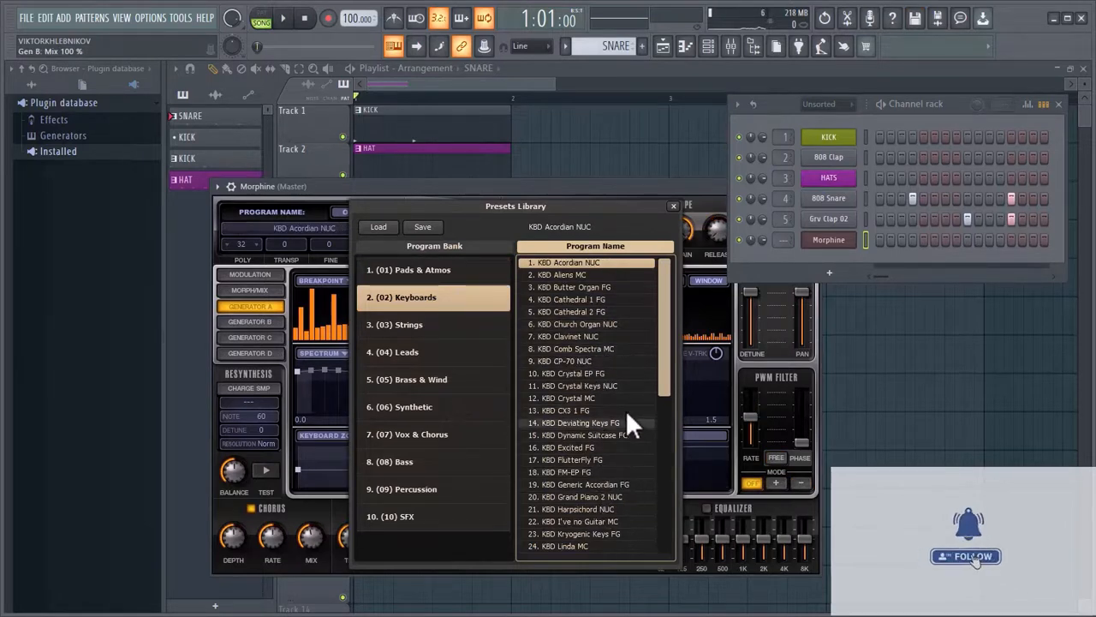
{"action": "scroll", "coordinate": [610, 505], "scroll_direction": "down", "scroll_amount": 3}
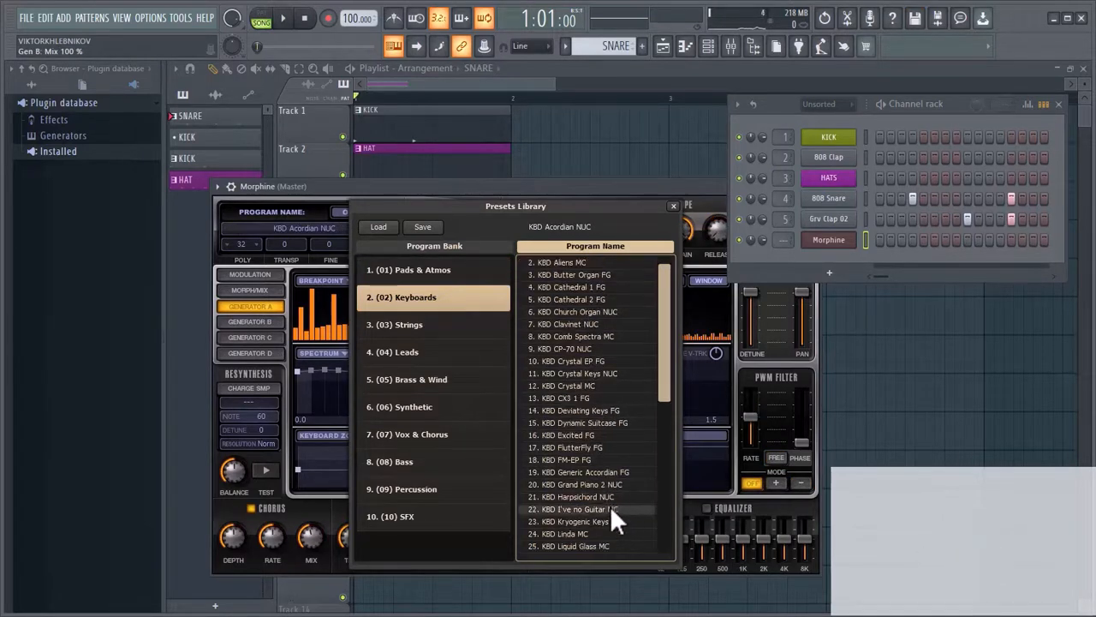
{"action": "scroll", "coordinate": [610, 506], "scroll_direction": "down", "scroll_amount": 5}
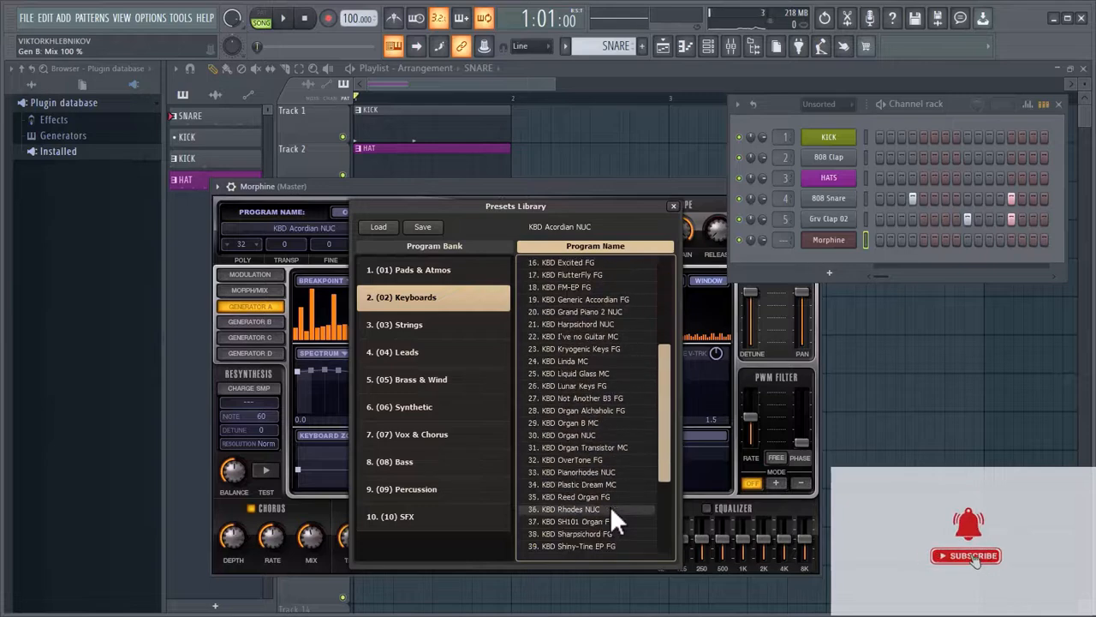
{"action": "scroll", "coordinate": [610, 505], "scroll_direction": "down", "scroll_amount": 2}
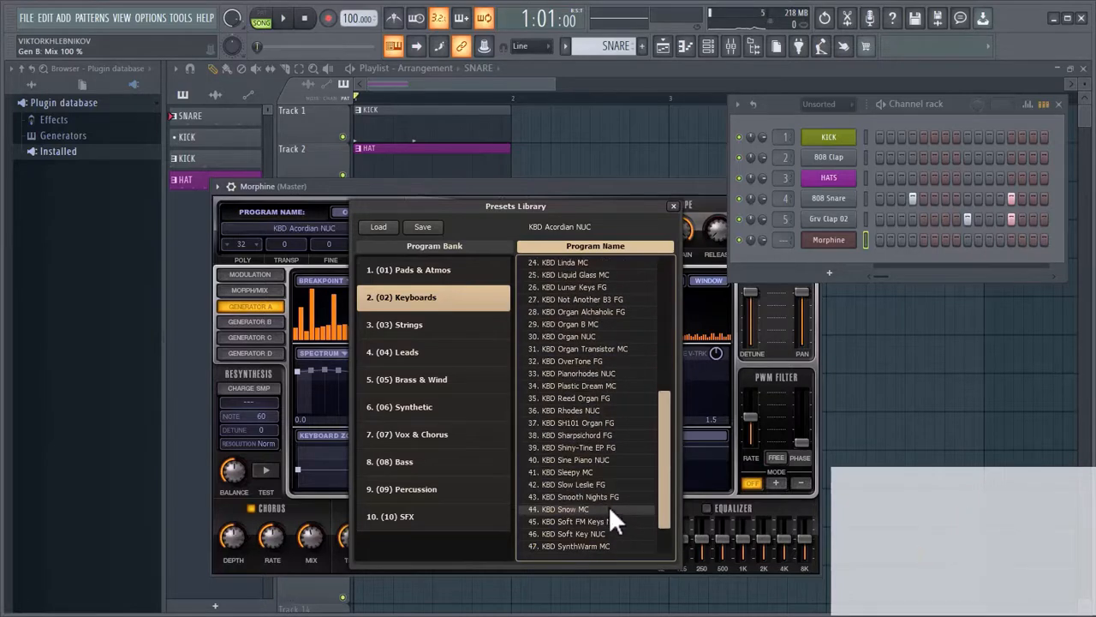
{"action": "left_click", "coordinate": [610, 497]}
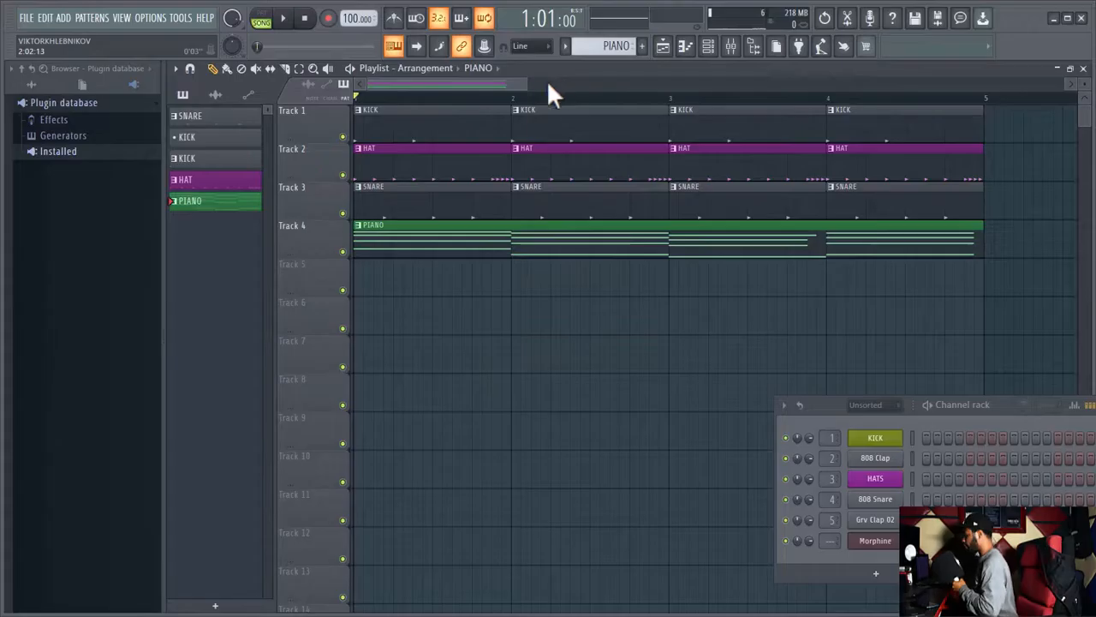
Step: Play the four-bar arrangement with the KICK, HAT, SNARE and PIANO clips, and stop it
{"action": "scroll", "coordinate": [547, 80], "scroll_direction": "down", "scroll_amount": 3}
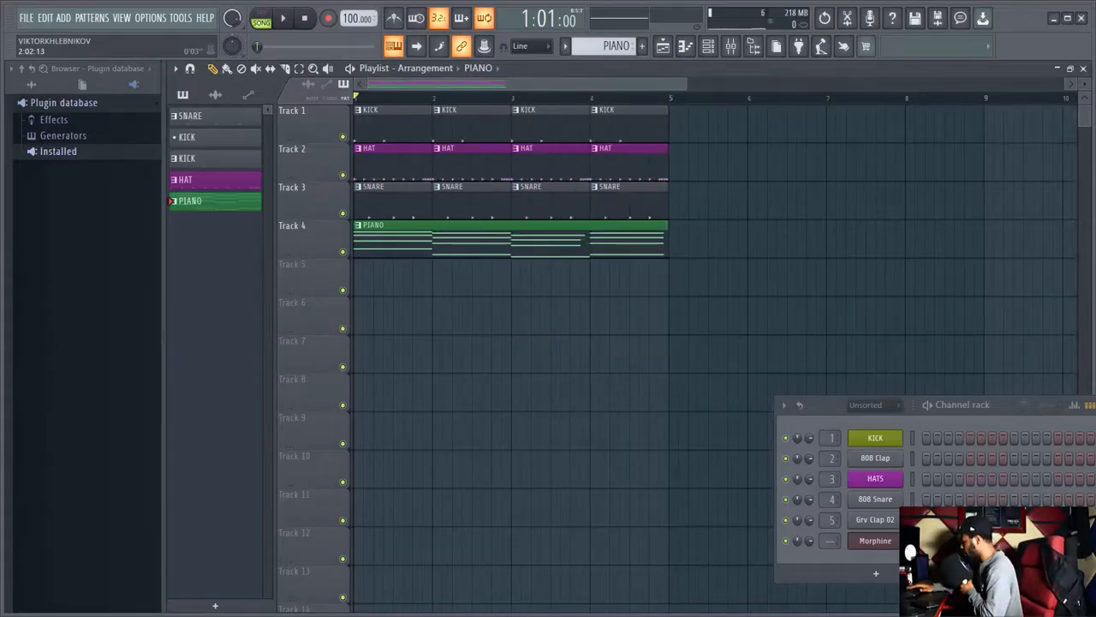
{"action": "key", "text": "space"}
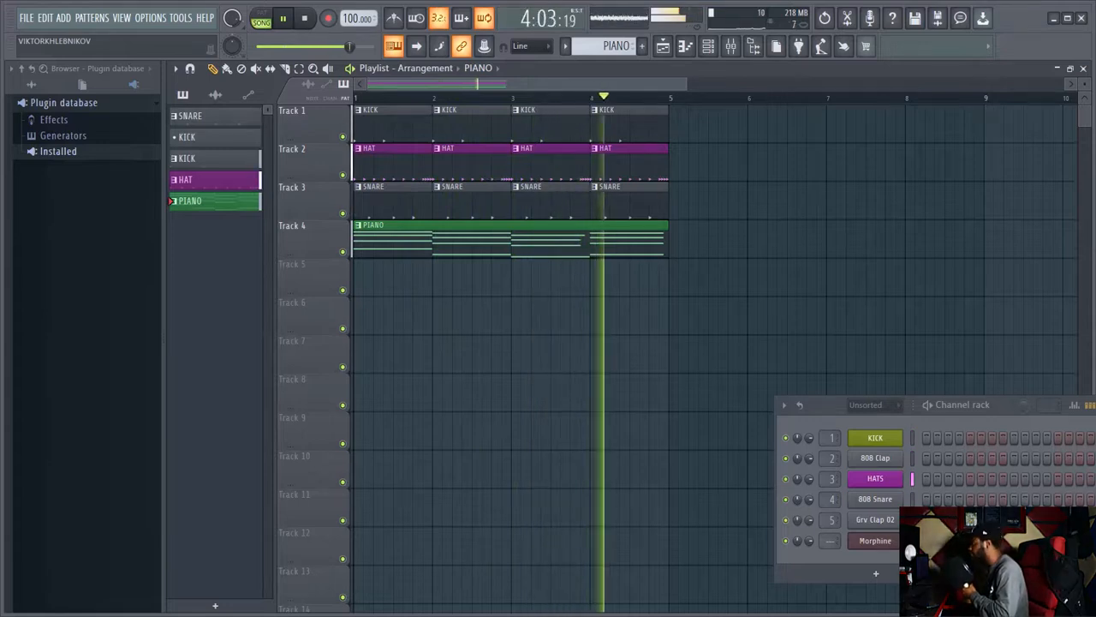
{"action": "key", "text": "space"}
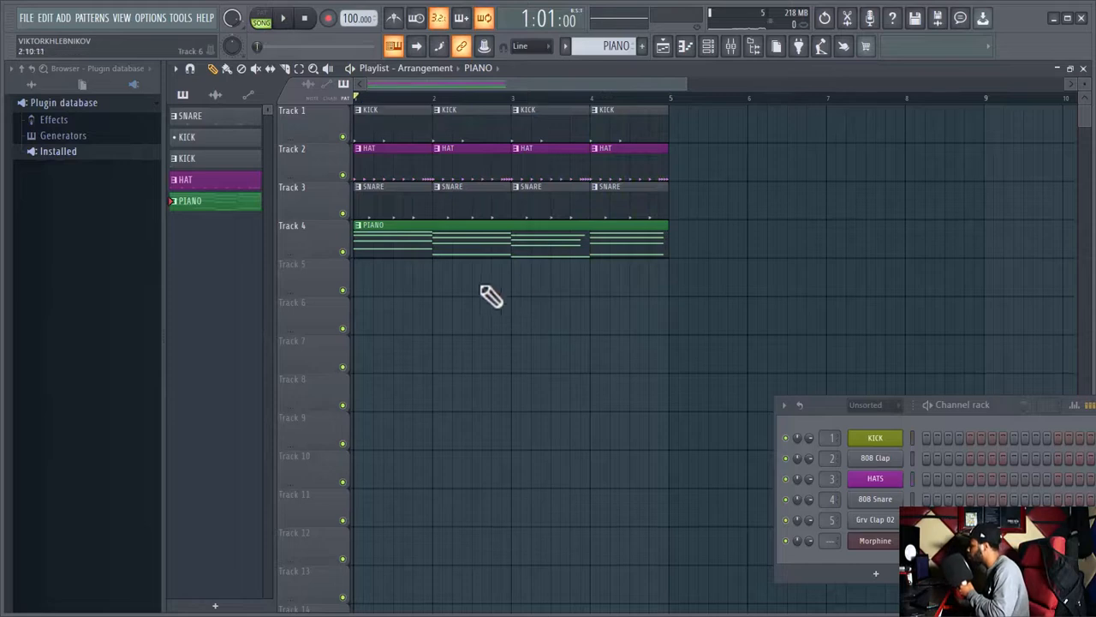
Step: Examine the PIANO clip's chords in the piano roll from bar 1 while playing the arrangement, and reposition the channel rack window
{"action": "double_click", "coordinate": [497, 247]}
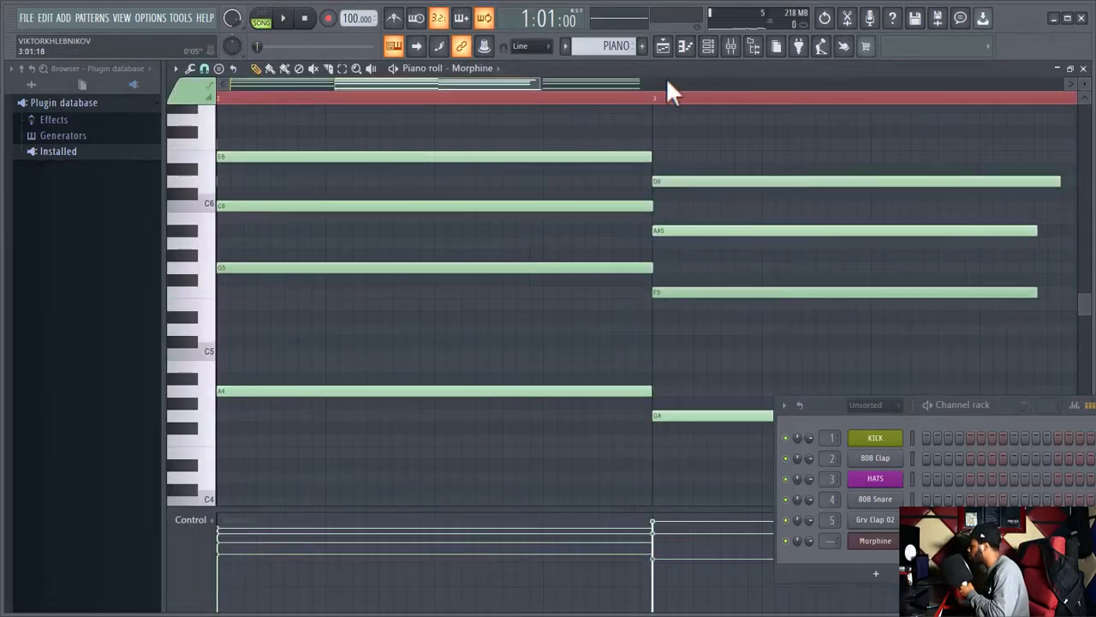
{"action": "left_click_drag", "start_coordinate": [666, 82], "coordinate": [564, 77]}
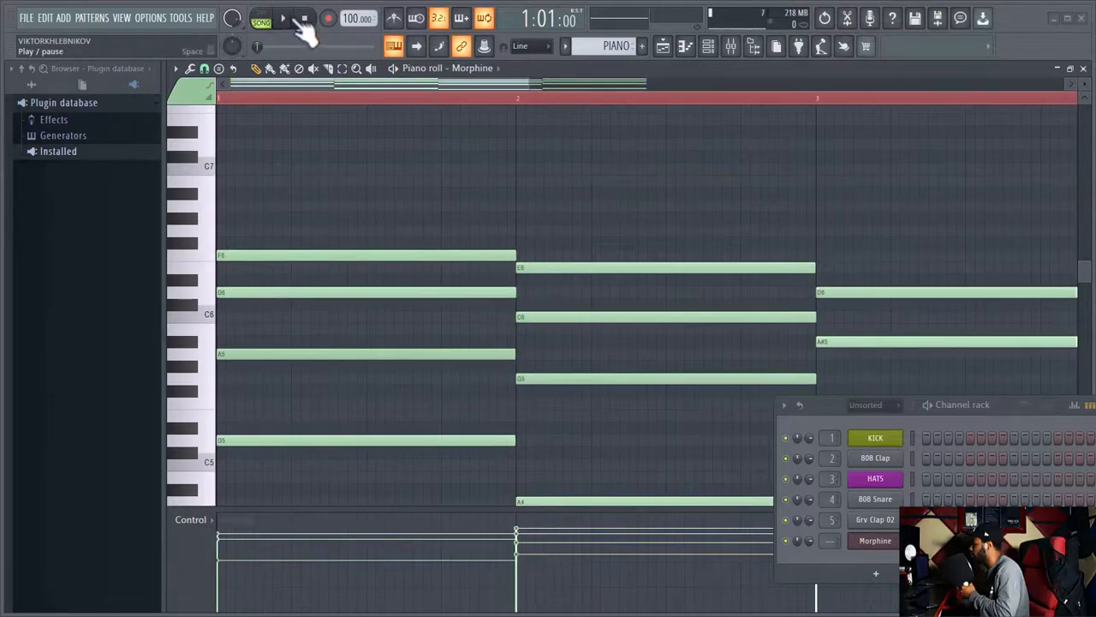
{"action": "left_click", "coordinate": [293, 22]}
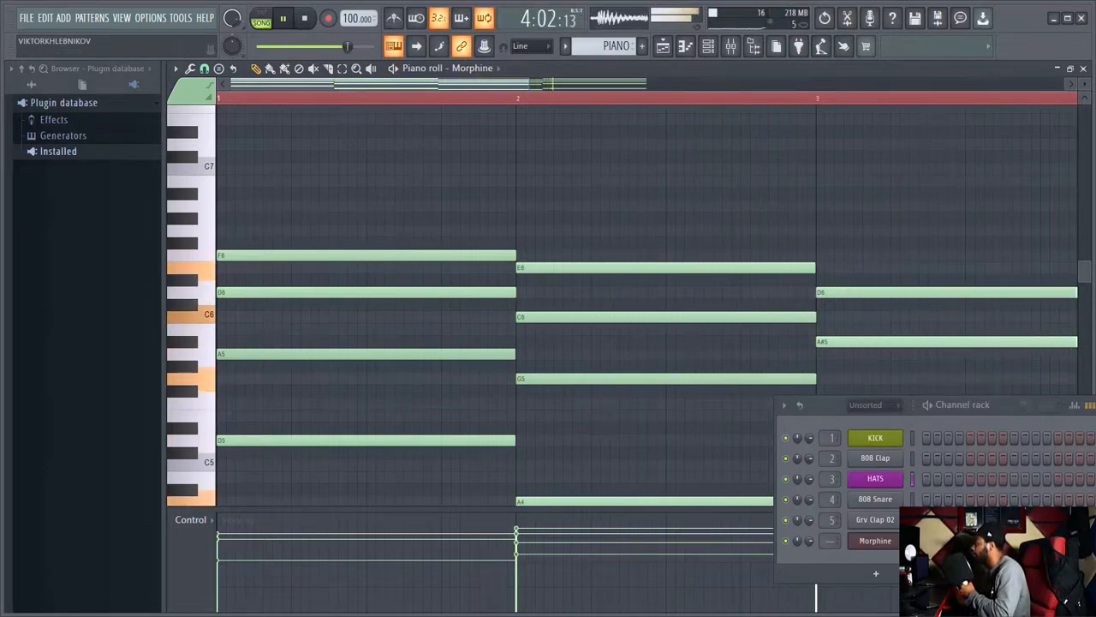
{"action": "left_click_drag", "start_coordinate": [822, 403], "coordinate": [680, 422]}
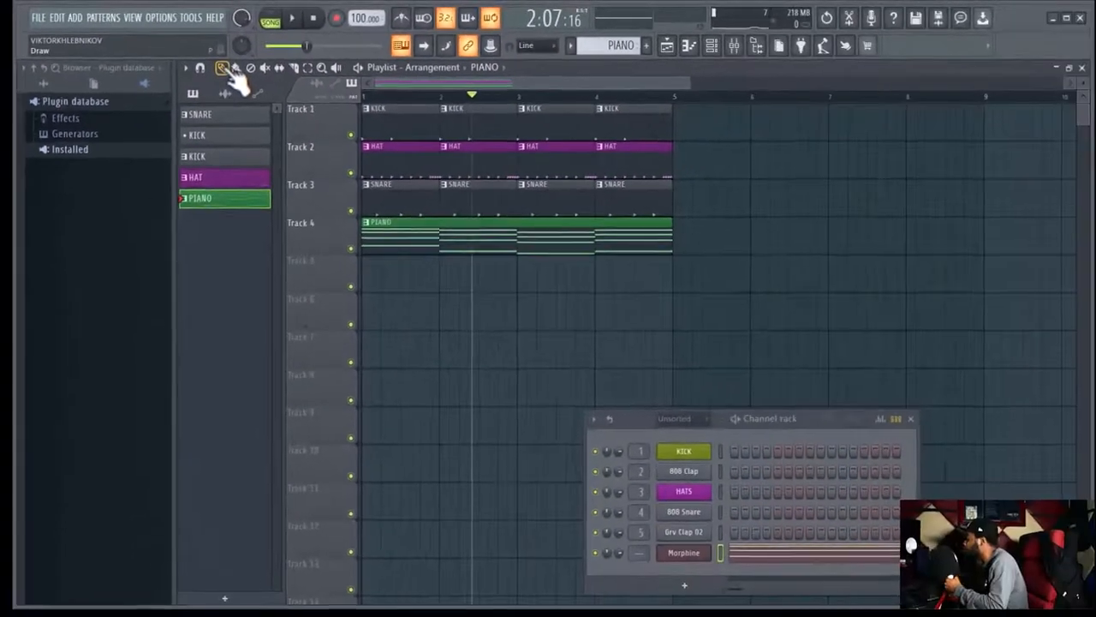
Step: Try the Draw tool by placing a PIANO clip on Track 1 after bar 5, delete it, and repeat this at bar 6
{"action": "left_click", "coordinate": [764, 133]}
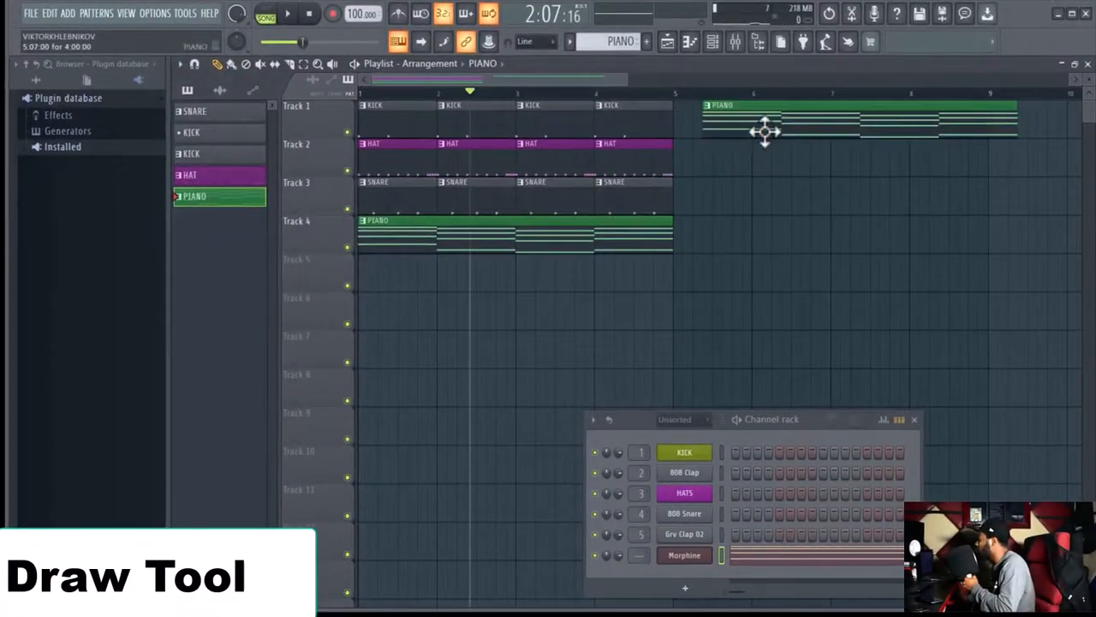
{"action": "left_click_drag", "start_coordinate": [778, 127], "coordinate": [819, 146]}
{"action": "right_click", "coordinate": [840, 159]}
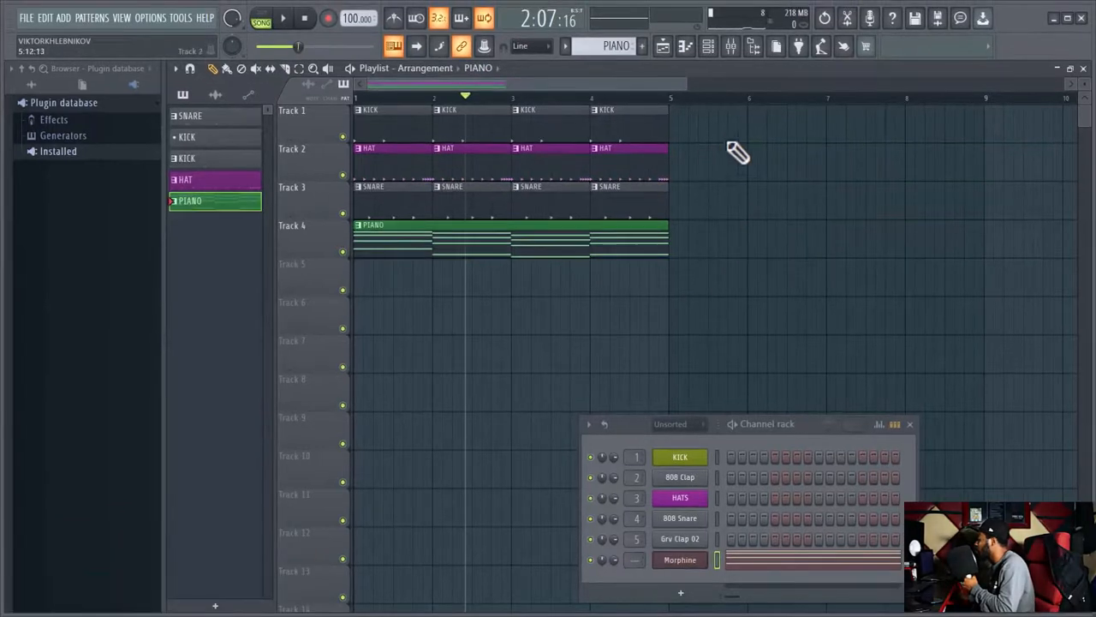
{"action": "left_click", "coordinate": [752, 129]}
{"action": "left_click_drag", "start_coordinate": [749, 134], "coordinate": [769, 120]}
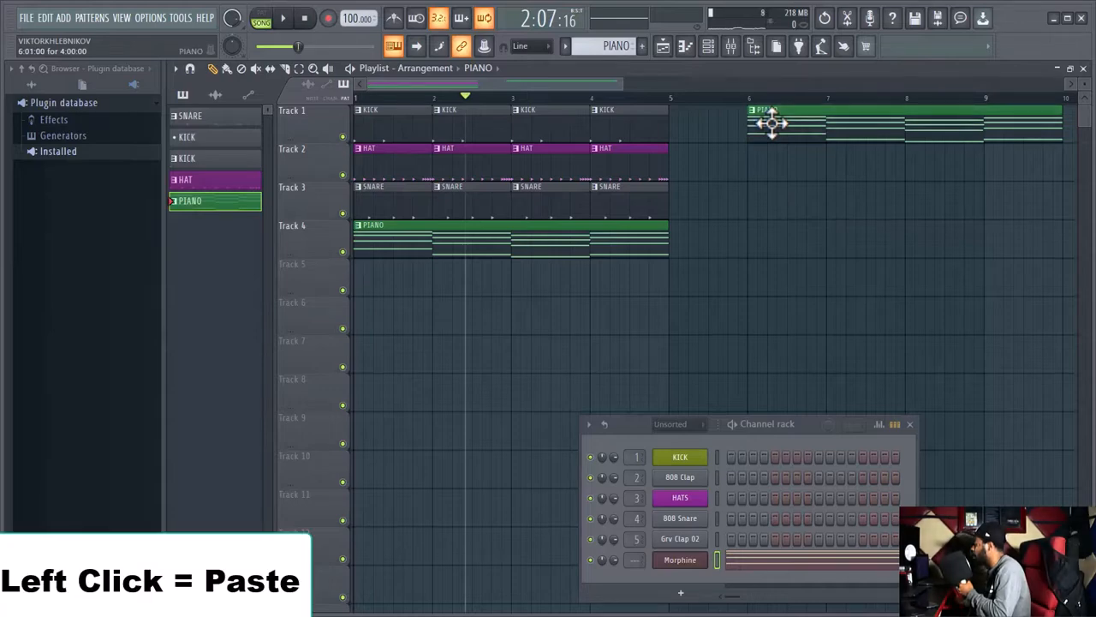
{"action": "right_click", "coordinate": [770, 123]}
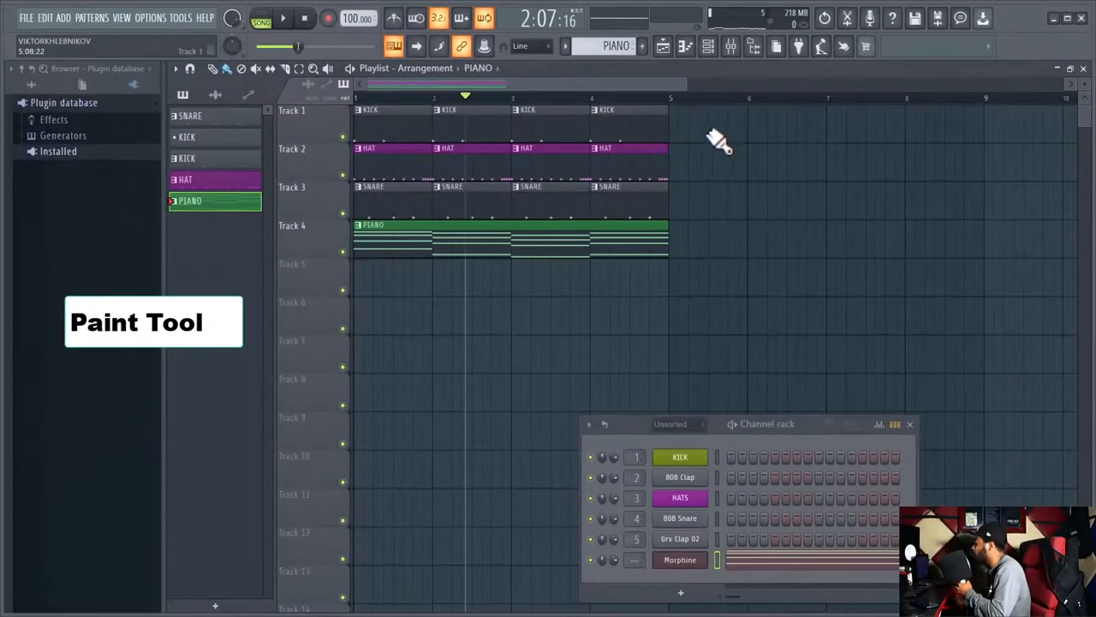
Step: Try the Paint tool by painting two consecutive PIANO clips on Track 1 from bar 5, and delete both
{"action": "left_click", "coordinate": [773, 144]}
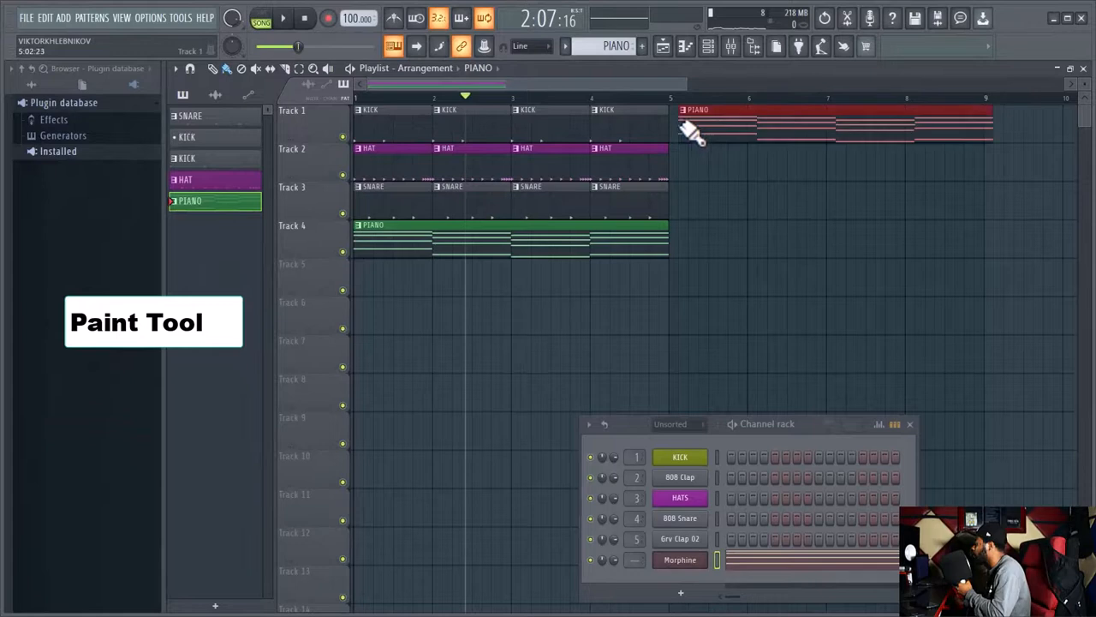
{"action": "left_click", "coordinate": [996, 143]}
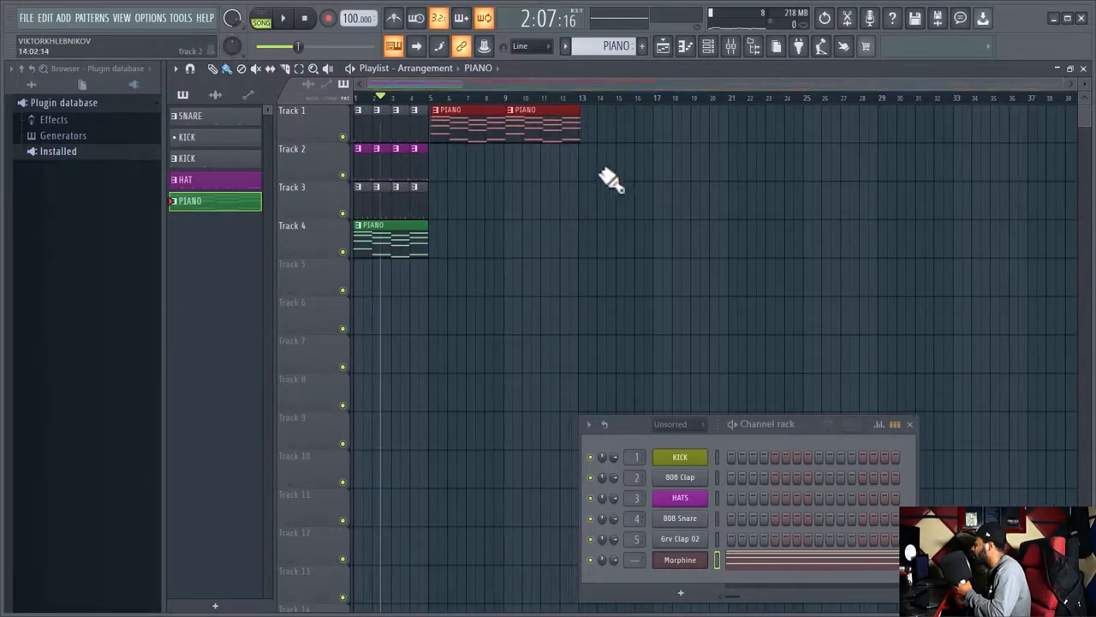
{"action": "right_click", "coordinate": [548, 127]}
{"action": "right_click", "coordinate": [480, 129]}
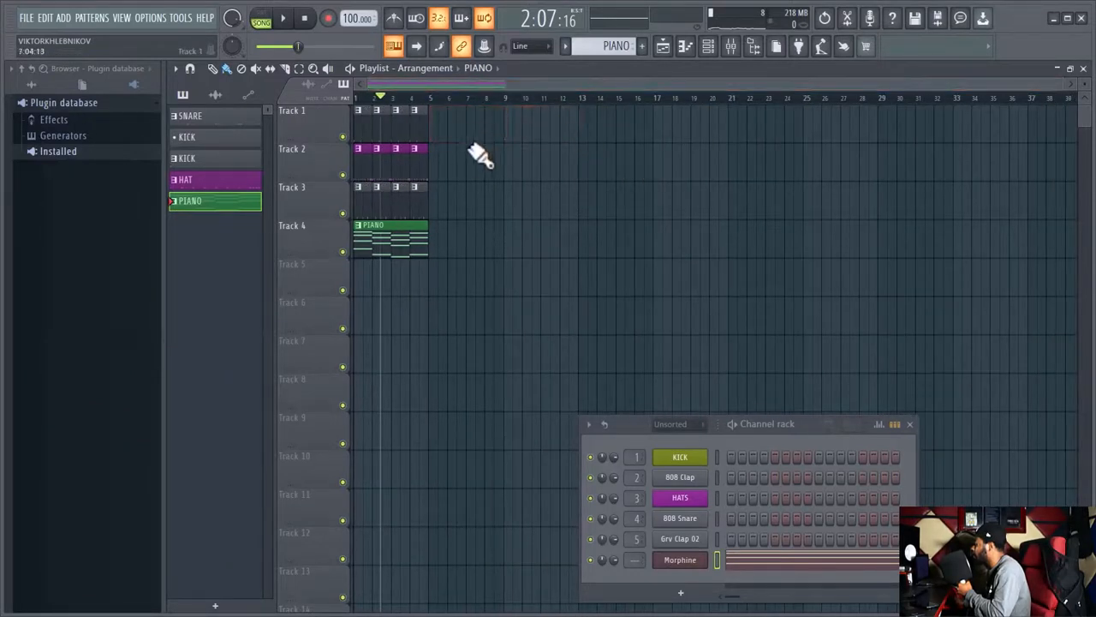
Step: Try painting long rows of HAT clips on Track 2, KICK clips on Track 1 and SNARE clips on Track 3 beyond bar 6, and clear them
{"action": "left_click", "coordinate": [419, 159]}
{"action": "left_click_drag", "start_coordinate": [463, 175], "coordinate": [812, 174]}
{"action": "left_click", "coordinate": [417, 123]}
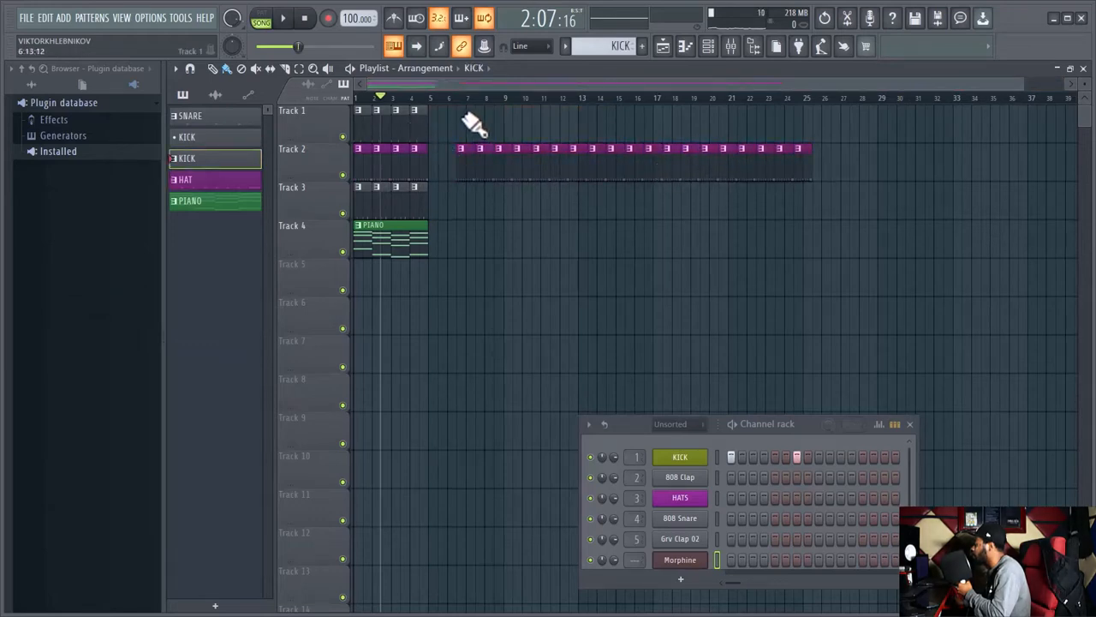
{"action": "left_click_drag", "start_coordinate": [470, 123], "coordinate": [845, 140]}
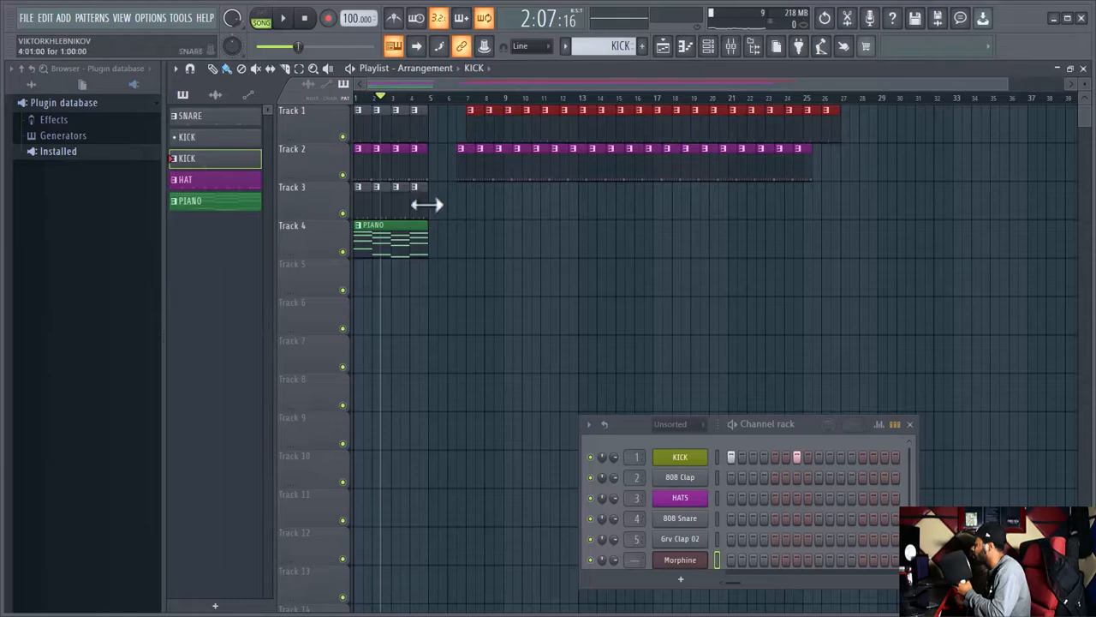
{"action": "left_click", "coordinate": [417, 197]}
{"action": "mouse_move", "coordinate": [496, 214]}
{"action": "left_mouse_down"}
{"action": "mouse_move", "coordinate": [754, 225]}
{"action": "mouse_move", "coordinate": [874, 215]}
{"action": "left_mouse_up"}
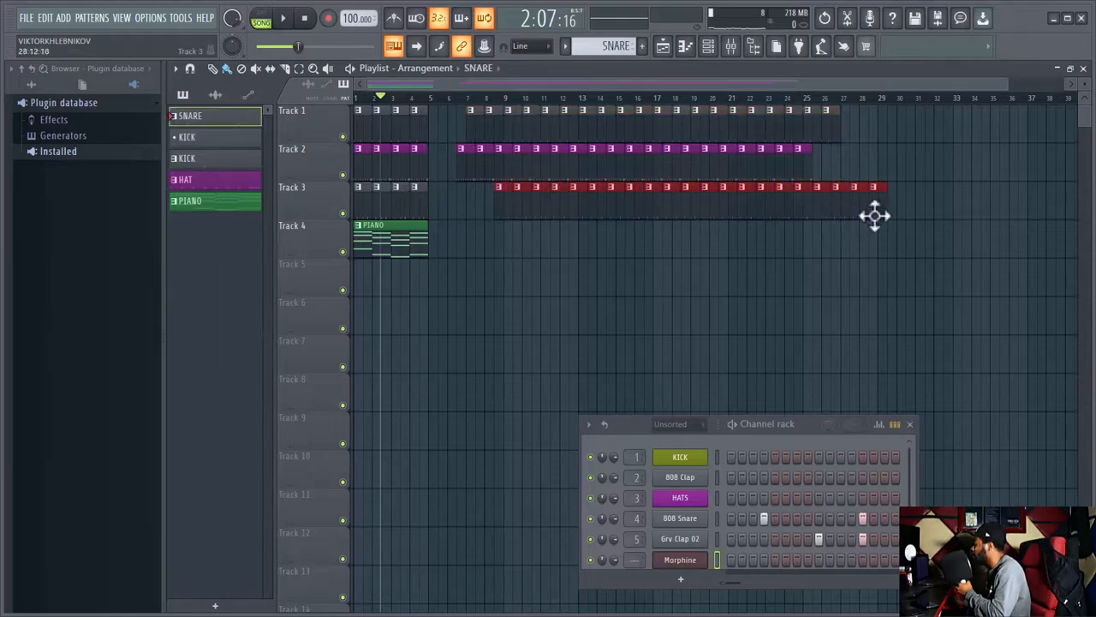
{"action": "mouse_move", "coordinate": [473, 127]}
{"action": "left_mouse_down"}
{"action": "mouse_move", "coordinate": [919, 117]}
{"action": "mouse_move", "coordinate": [504, 179]}
{"action": "mouse_move", "coordinate": [654, 152]}
{"action": "mouse_move", "coordinate": [893, 191]}
{"action": "mouse_move", "coordinate": [511, 204]}
{"action": "left_mouse_up"}
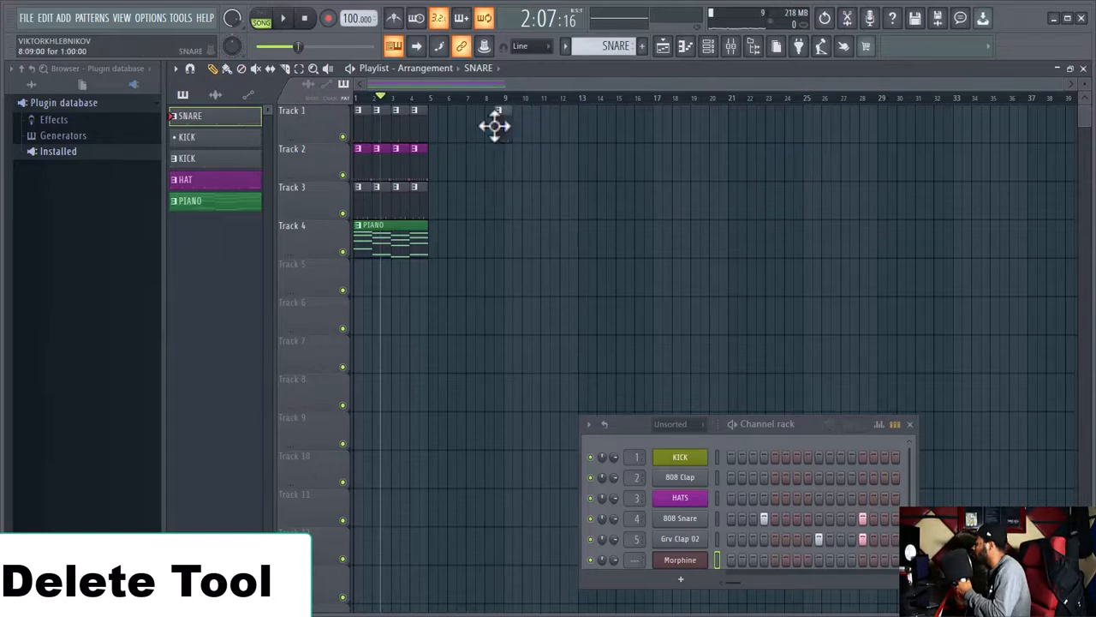
Step: Try the Delete tool by removing a SNARE clip placed on Track 1 at bar 8
{"action": "left_click", "coordinate": [495, 120]}
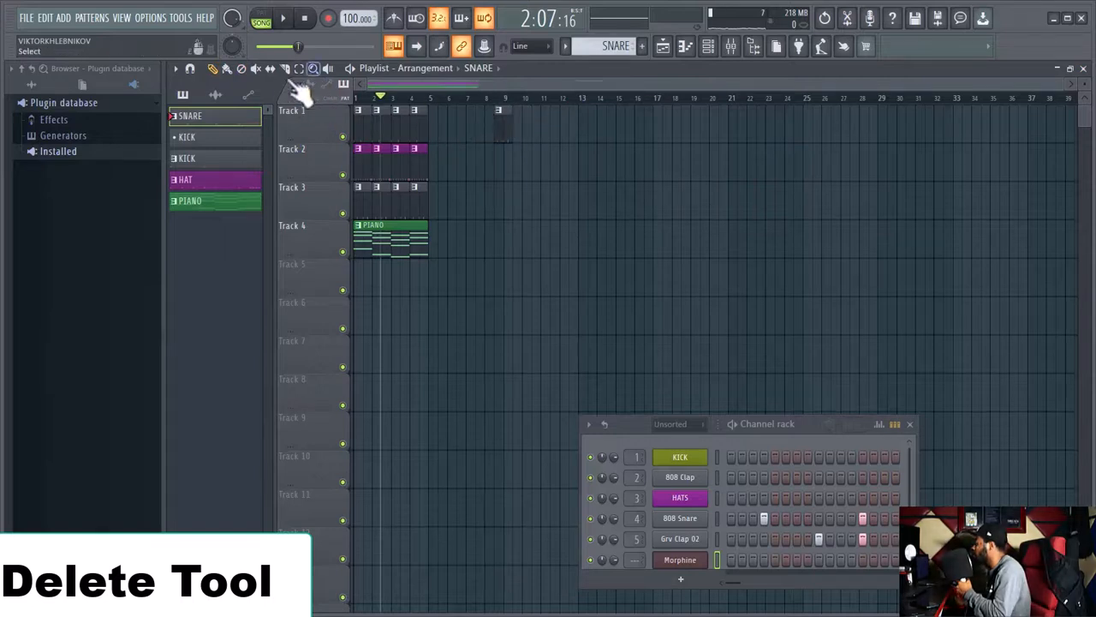
{"action": "left_click", "coordinate": [505, 128]}
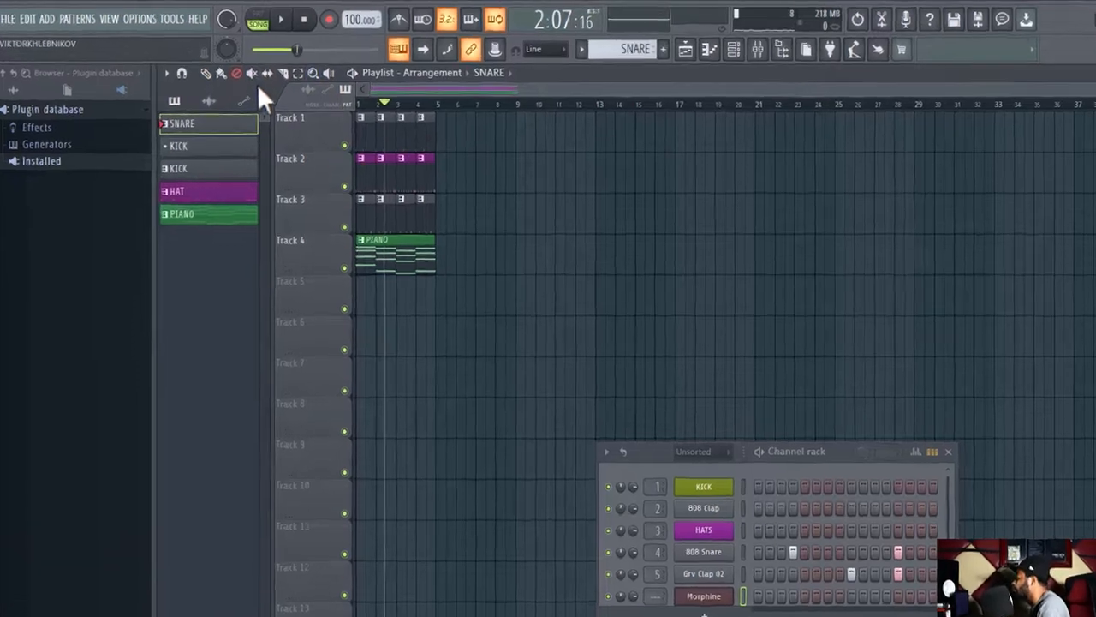
Step: Mute the KICK clips at bars 1 and 2 on Track 1 with the Mute tool
{"action": "left_click", "coordinate": [255, 69]}
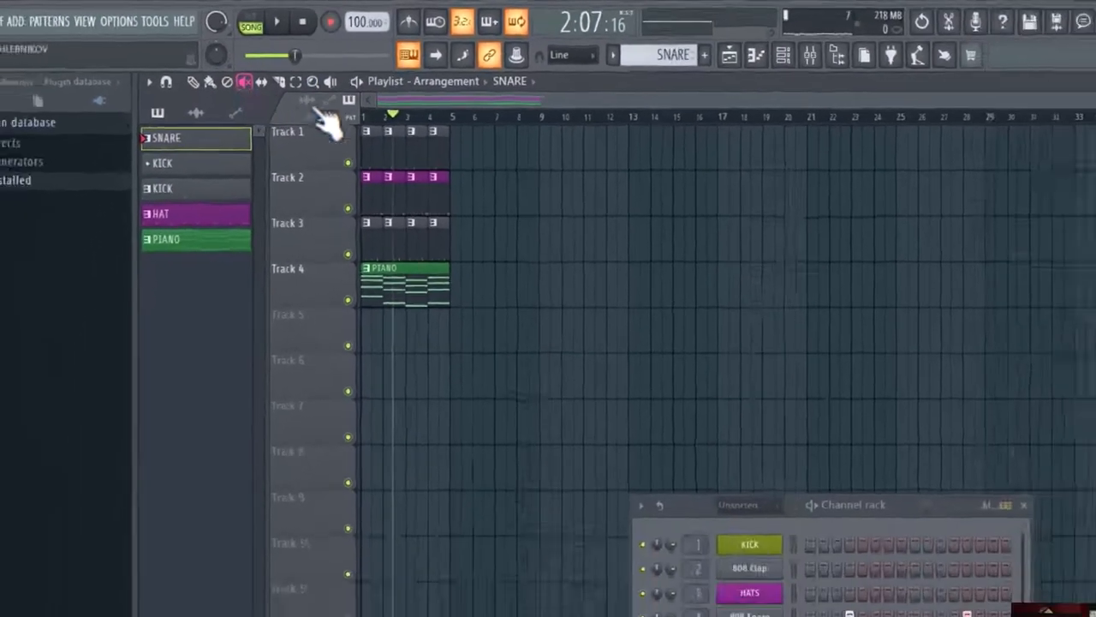
{"action": "scroll", "coordinate": [469, 101], "scroll_direction": "up", "scroll_amount": 5}
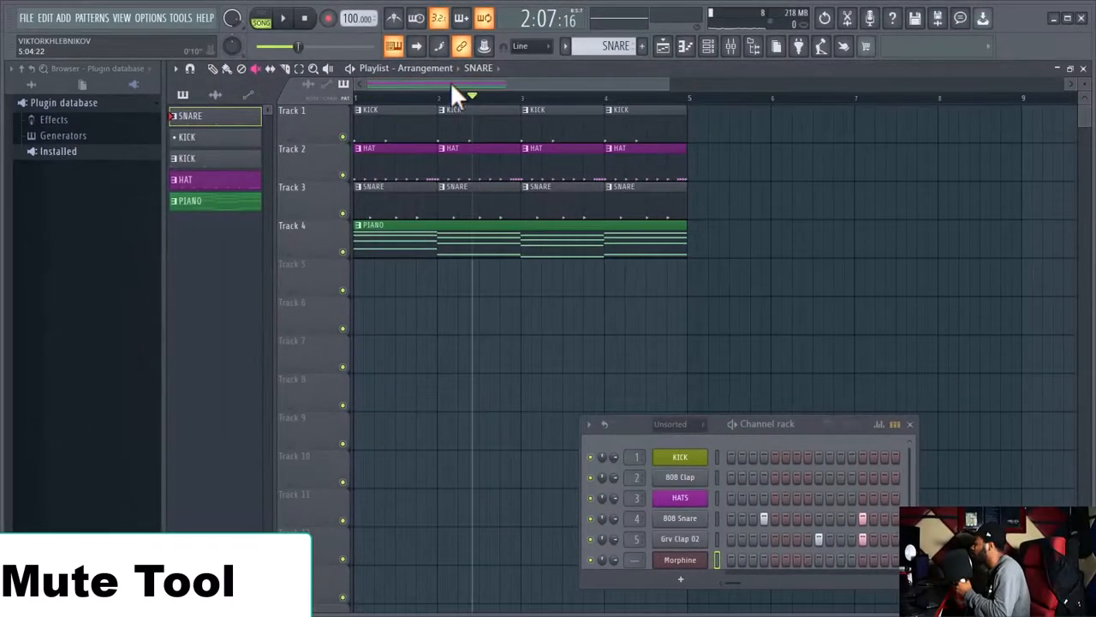
{"action": "scroll", "coordinate": [453, 87], "scroll_direction": "up", "scroll_amount": 3}
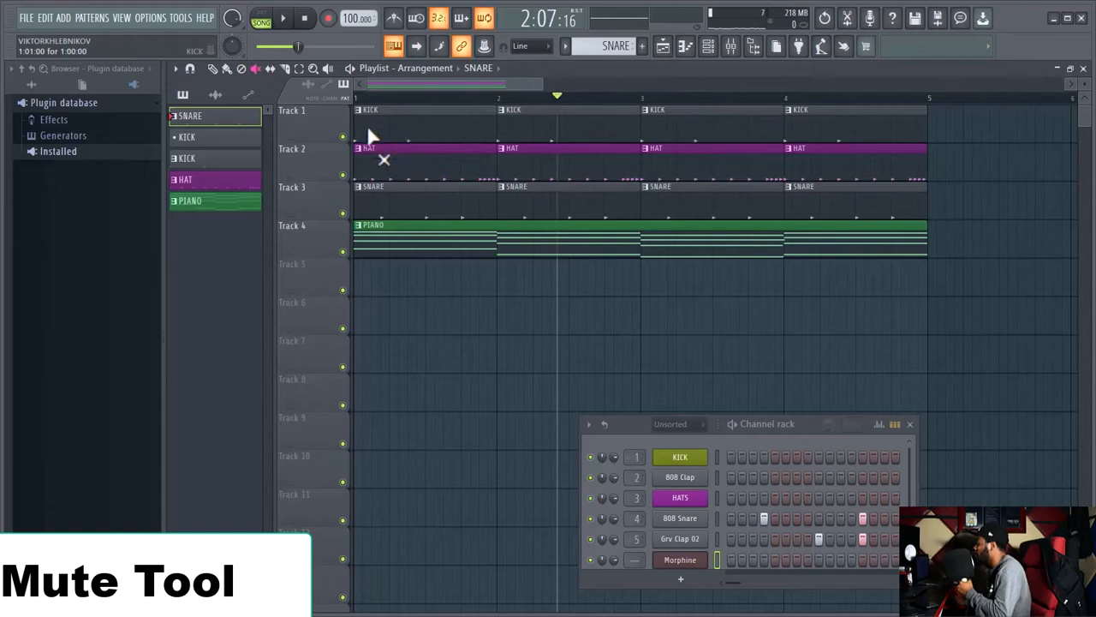
{"action": "left_click", "coordinate": [418, 128]}
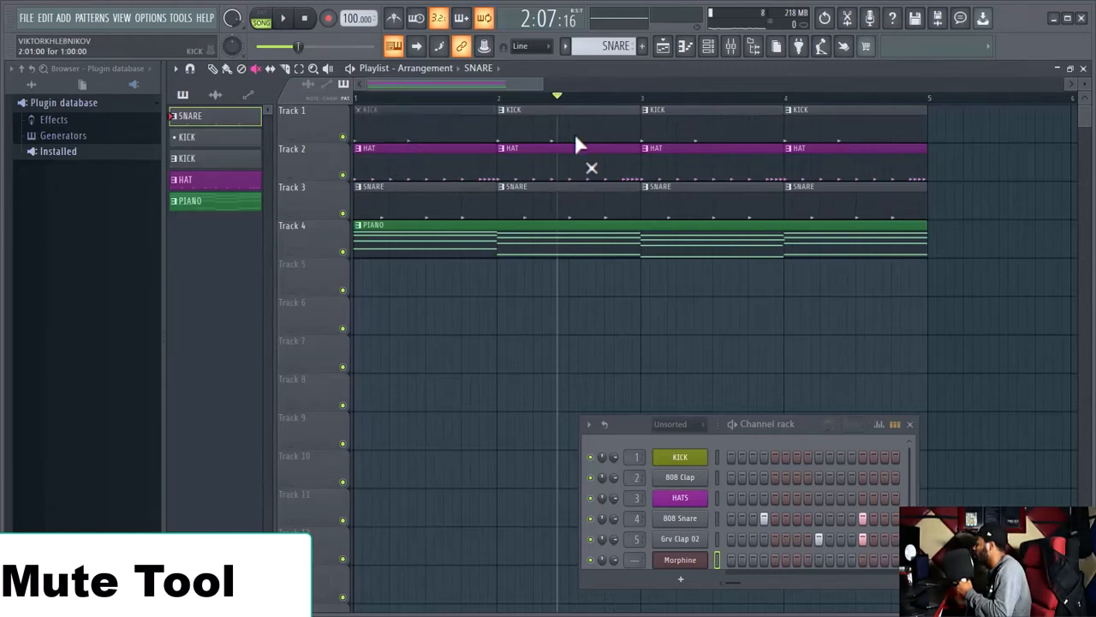
{"action": "left_click", "coordinate": [541, 133]}
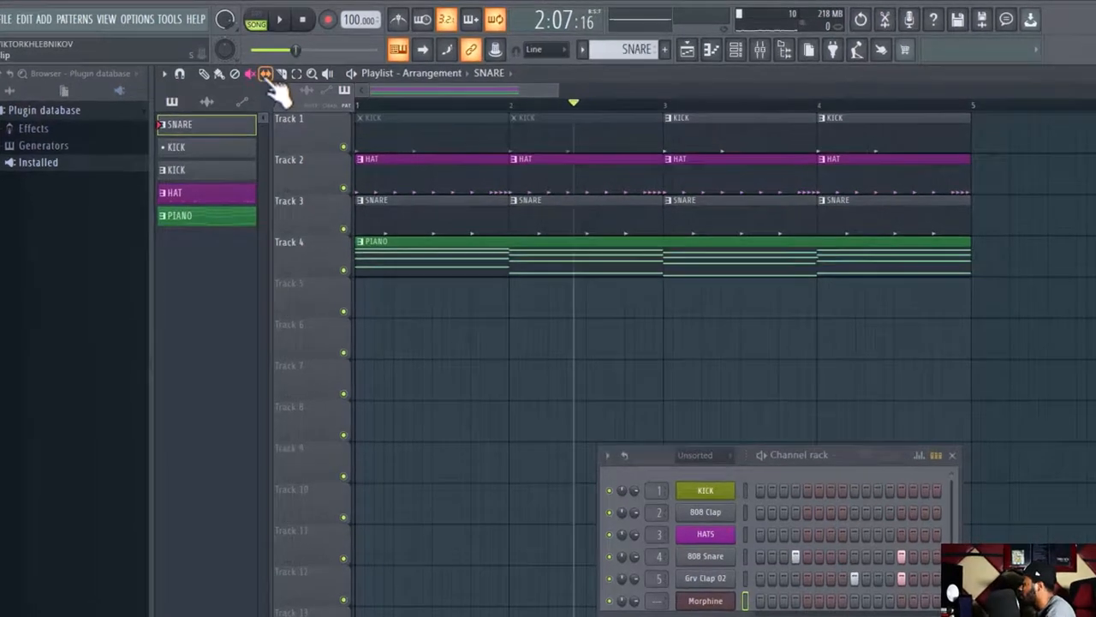
Step: Try the Slip tool on the KICK clips of Track 1 and the HAT clip at bar 2 on Track 2
{"action": "left_click", "coordinate": [270, 67]}
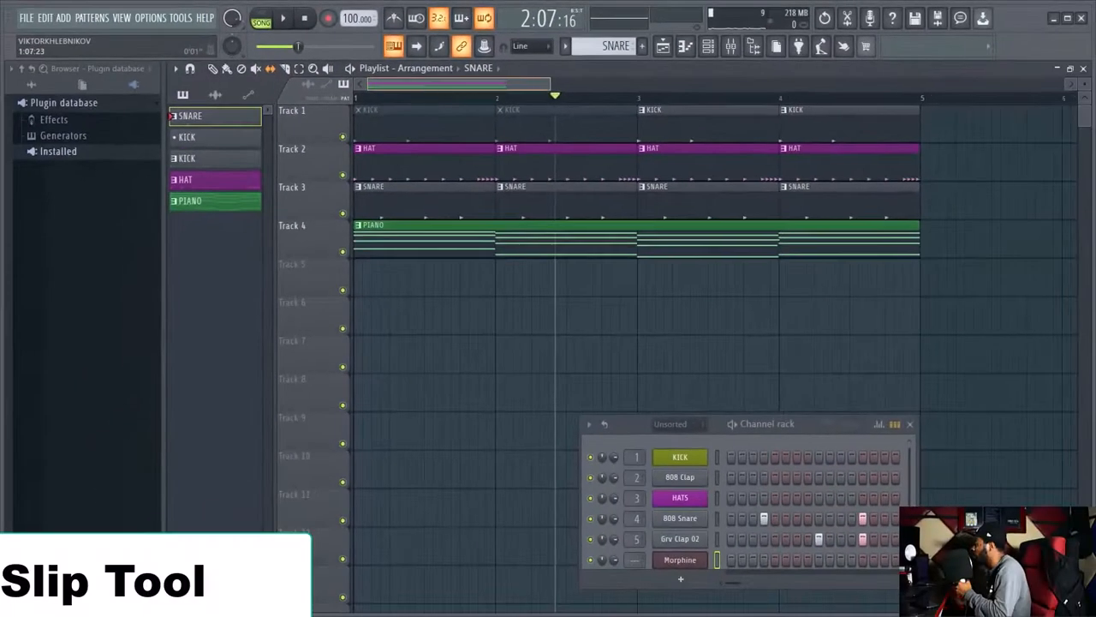
{"action": "left_click_drag", "start_coordinate": [677, 137], "coordinate": [463, 137]}
{"action": "left_click_drag", "start_coordinate": [392, 84], "coordinate": [425, 84]}
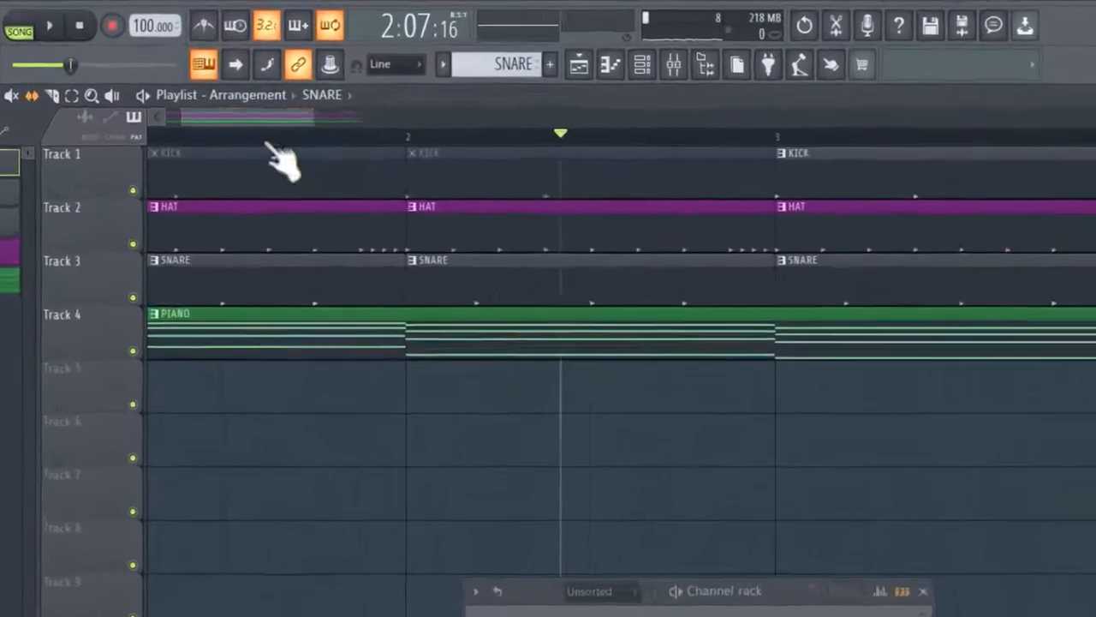
{"action": "left_click", "coordinate": [580, 168]}
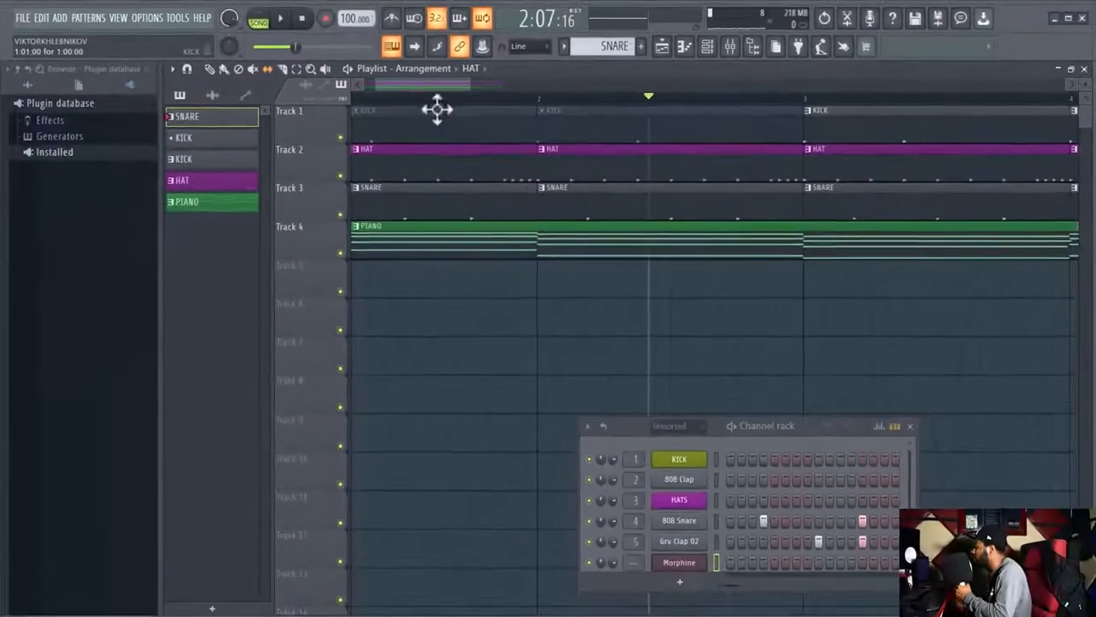
Step: Try the Slice tool by cutting the HAT clip in bar 2 on Track 2, and undo the cut
{"action": "left_click", "coordinate": [98, 89]}
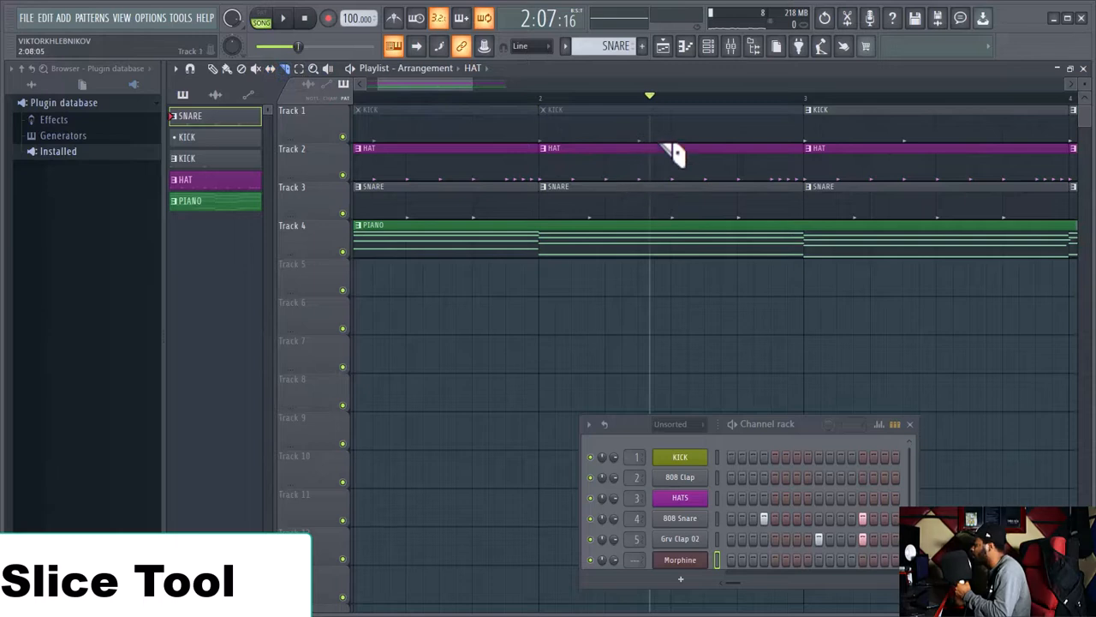
{"action": "left_click_drag", "start_coordinate": [656, 154], "coordinate": [654, 214]}
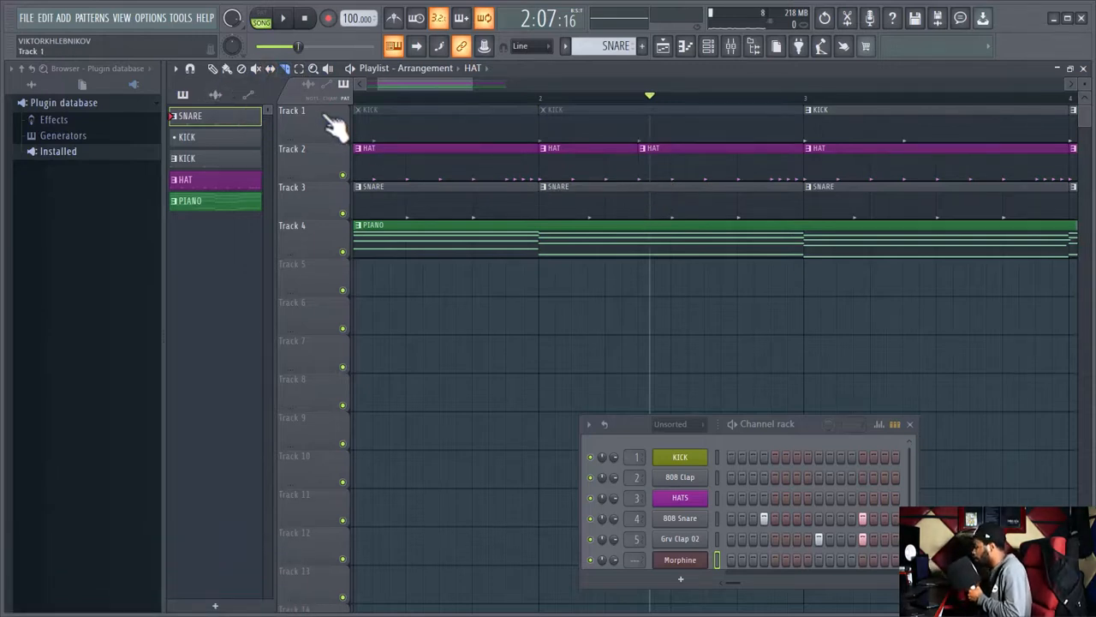
{"action": "key", "text": "ctrl+z"}
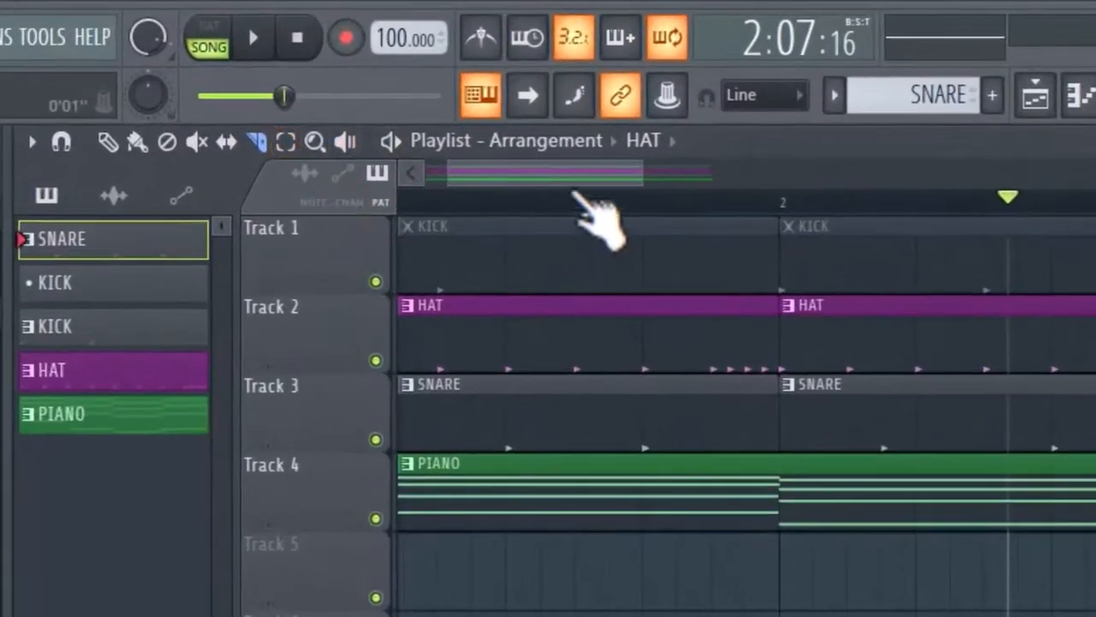
Step: Try the Select tool by marking a region across Tracks 1 to 4 around the end of bar 4
{"action": "scroll", "coordinate": [775, 274], "scroll_direction": "down", "scroll_amount": 3}
{"action": "left_click", "coordinate": [285, 143]}
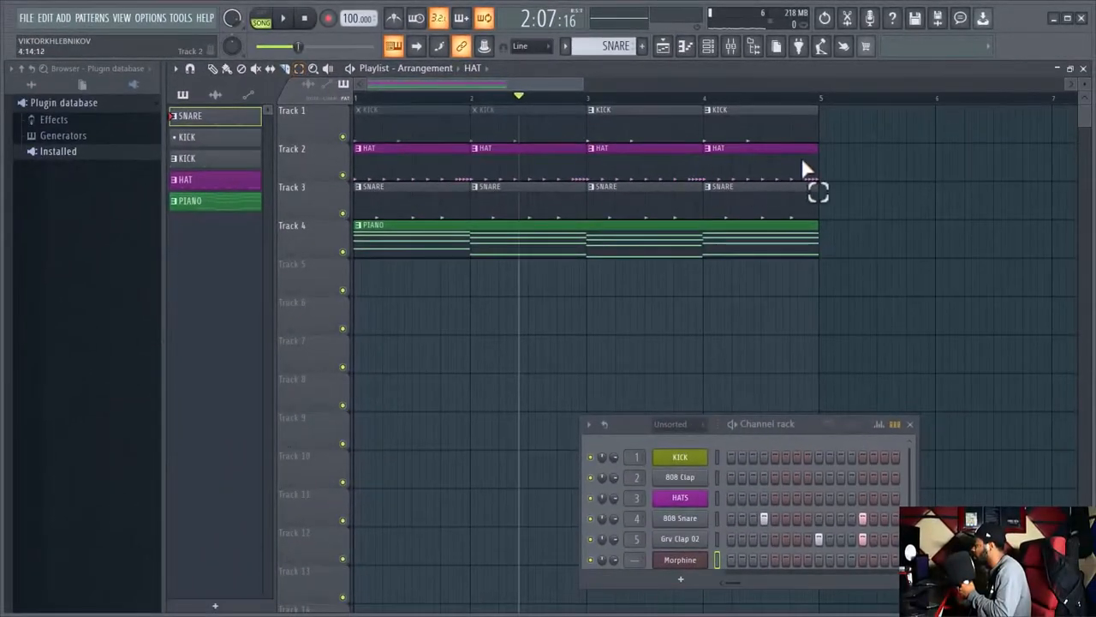
{"action": "left_click_drag", "start_coordinate": [846, 106], "coordinate": [805, 255]}
Step: Zoom in on Track 1 at bar 2 with the Zoom tool, and zoom back out
{"action": "left_click", "coordinate": [313, 68]}
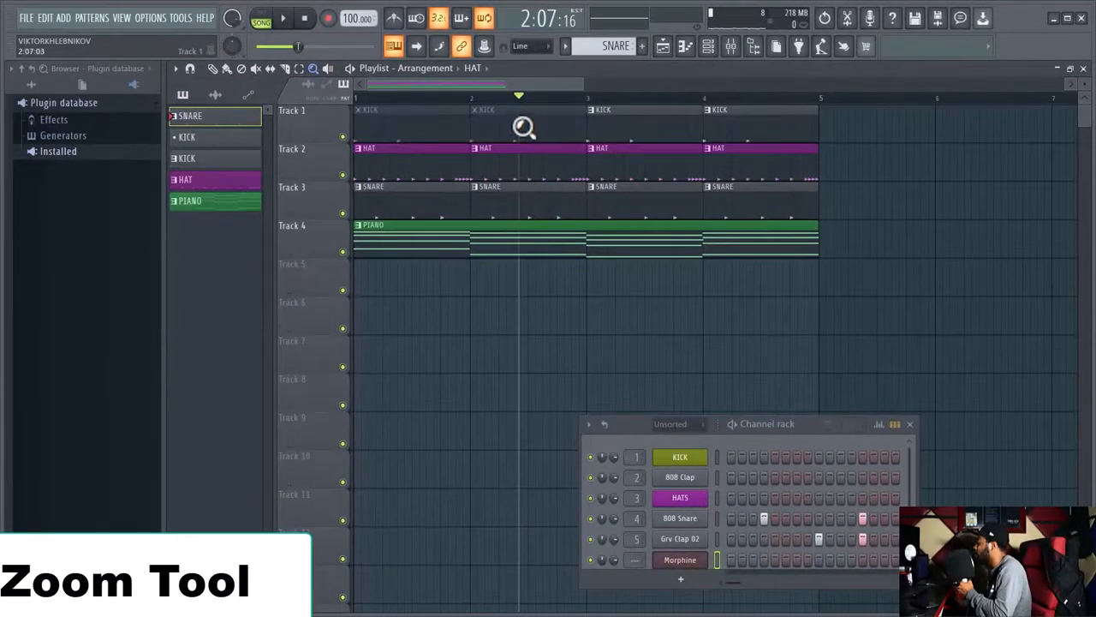
{"action": "left_click", "coordinate": [524, 127]}
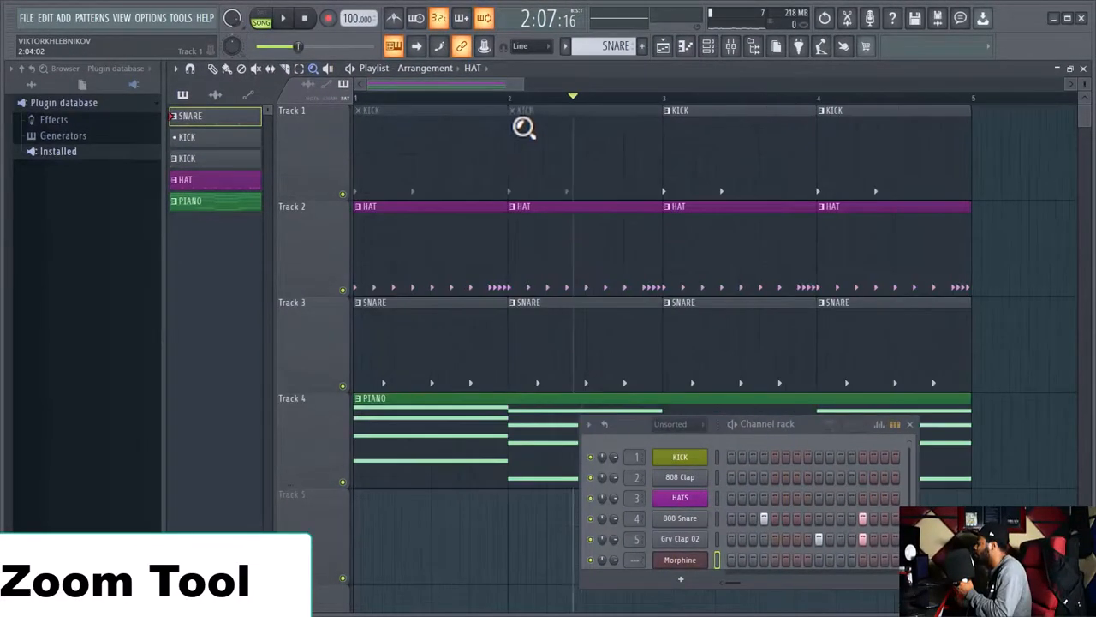
{"action": "right_click", "coordinate": [524, 127]}
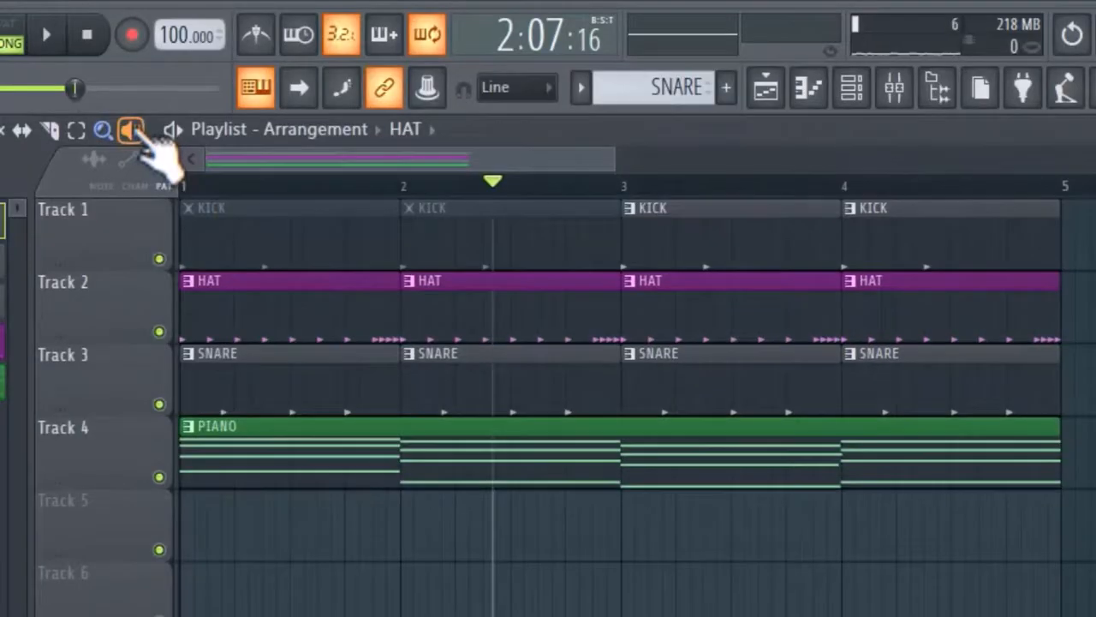
Step: Audition the HAT clips at bars 2, 3 and 4 on Track 2 individually with the Playback tool
{"action": "left_click", "coordinate": [130, 129]}
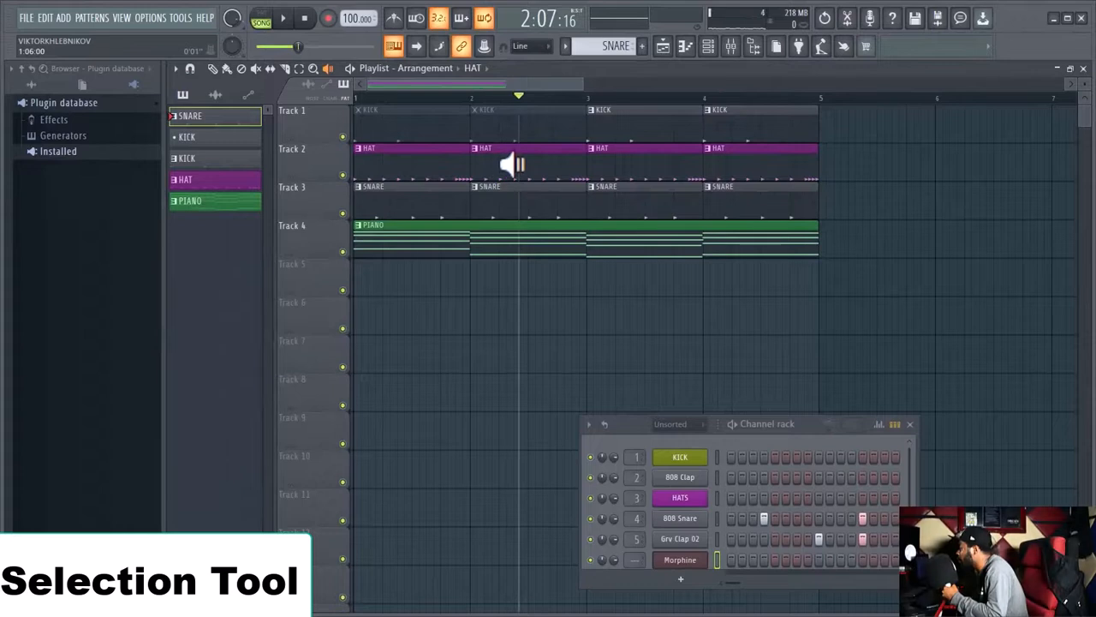
{"action": "left_click", "coordinate": [508, 165]}
{"action": "key", "text": "space"}
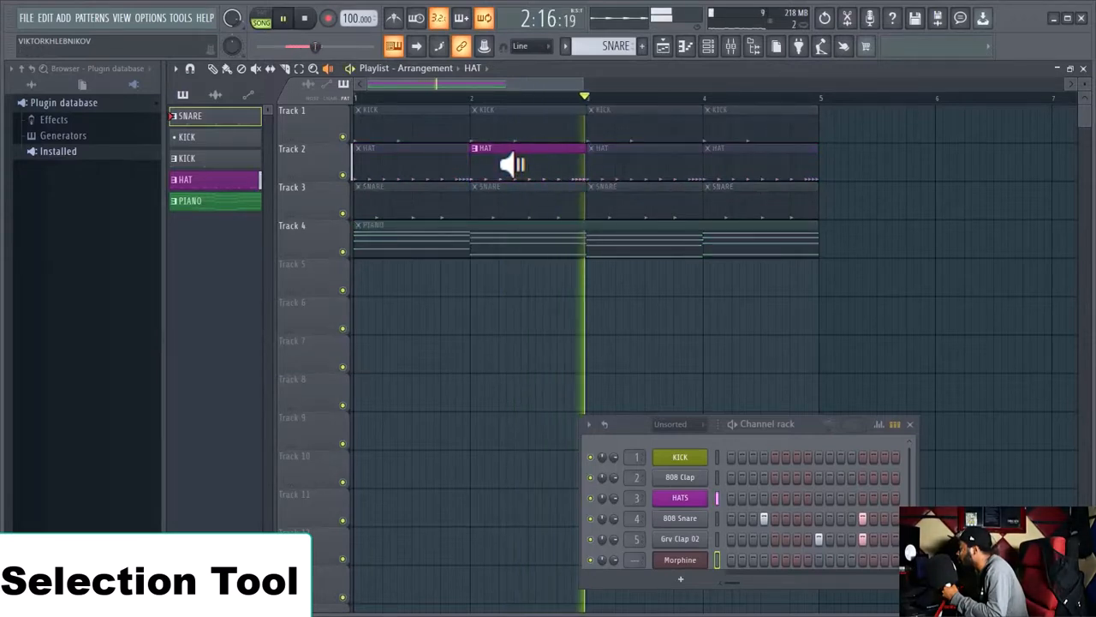
{"action": "key", "text": "space"}
{"action": "left_click", "coordinate": [507, 165]}
{"action": "left_click_drag", "start_coordinate": [659, 155], "coordinate": [686, 161]}
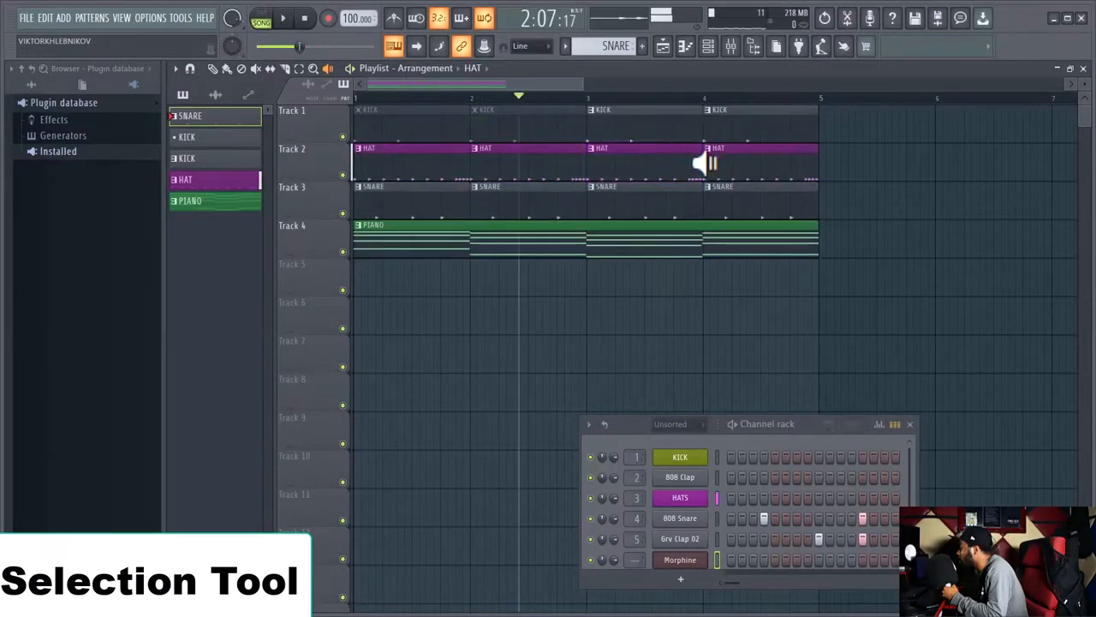
{"action": "left_click_drag", "start_coordinate": [754, 164], "coordinate": [766, 166]}
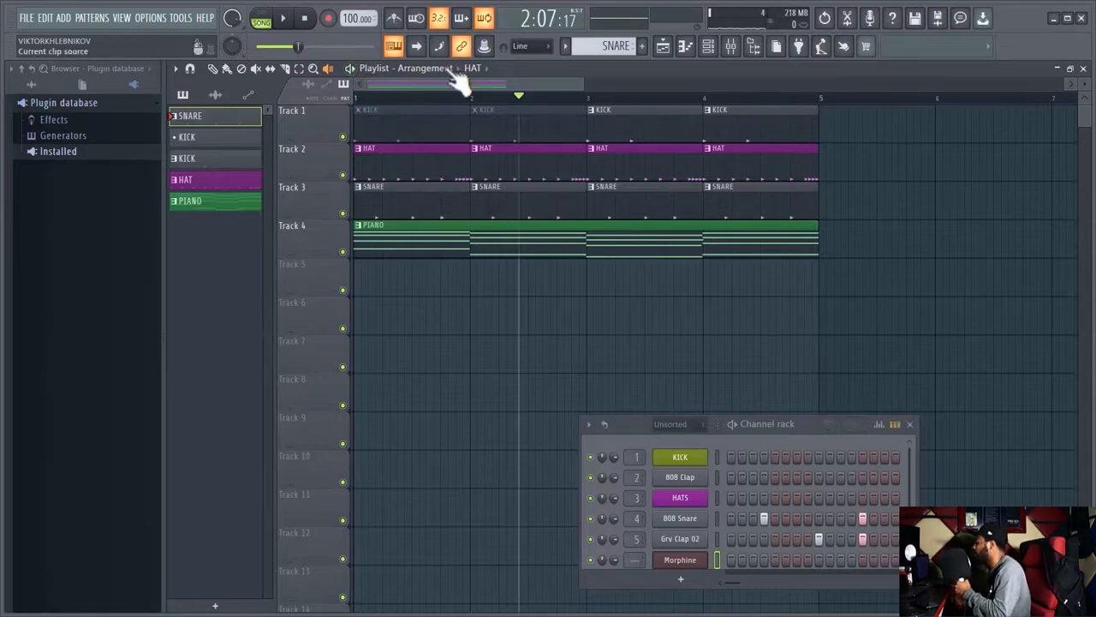
Step: Rename playlist Track 1 as KICK
{"action": "scroll", "coordinate": [435, 103], "scroll_direction": "up", "scroll_amount": 2}
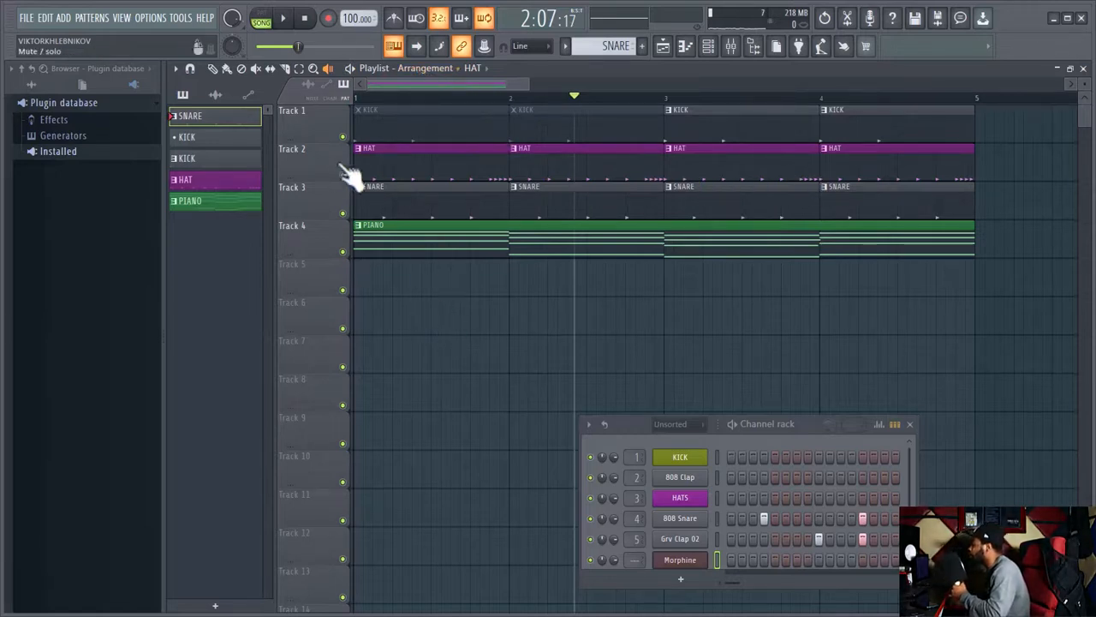
{"action": "right_click", "coordinate": [319, 109]}
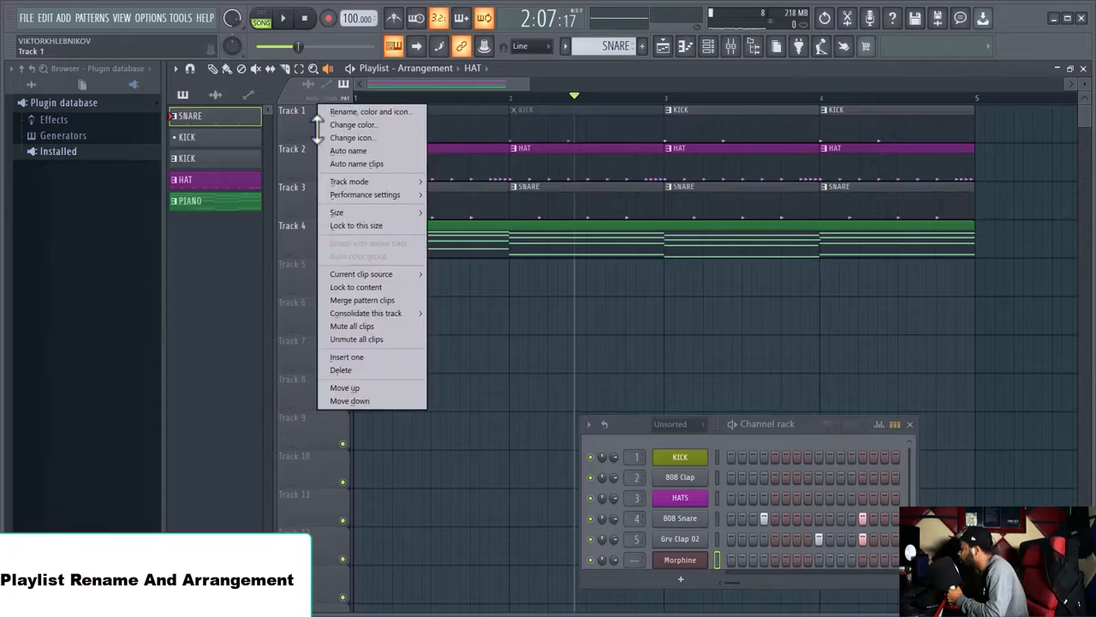
{"action": "left_click", "coordinate": [356, 112]}
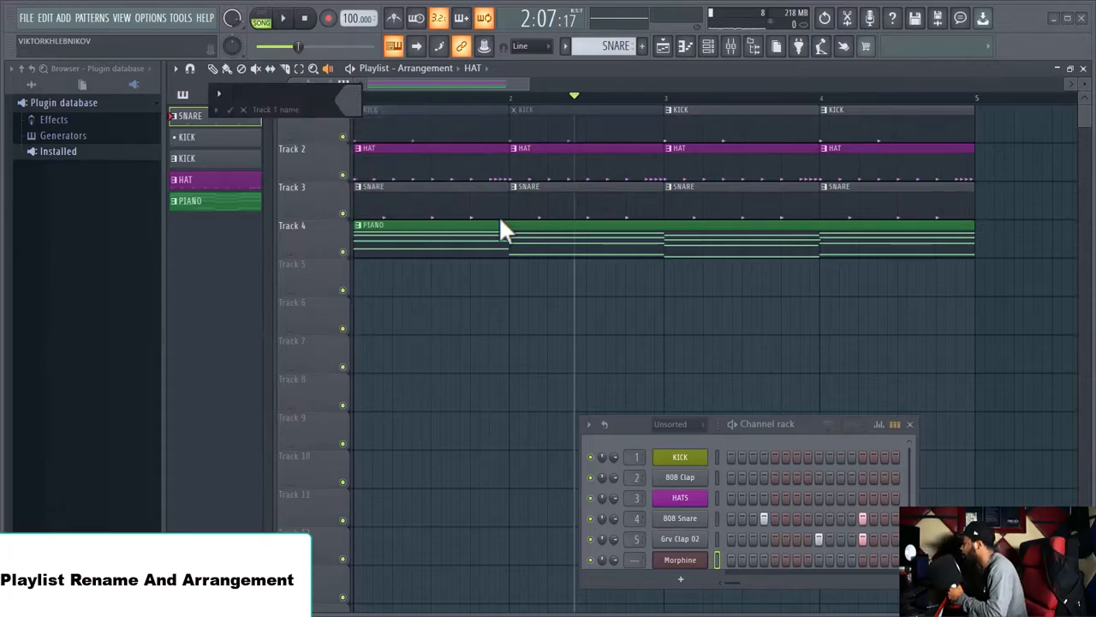
{"action": "type", "text": "KICK"}
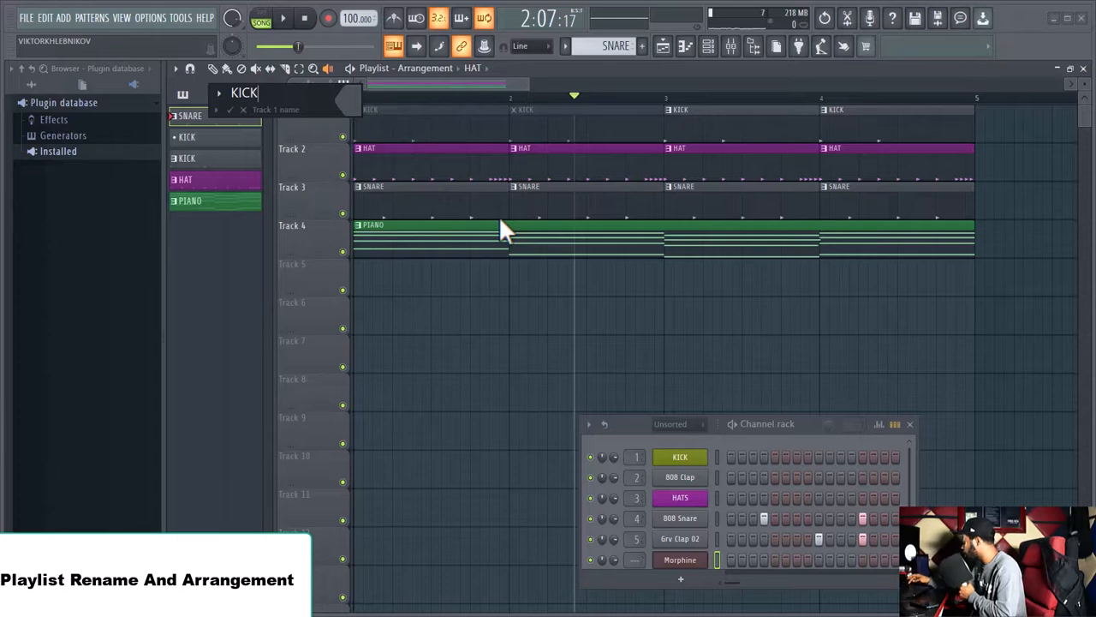
{"action": "key", "text": "Return"}
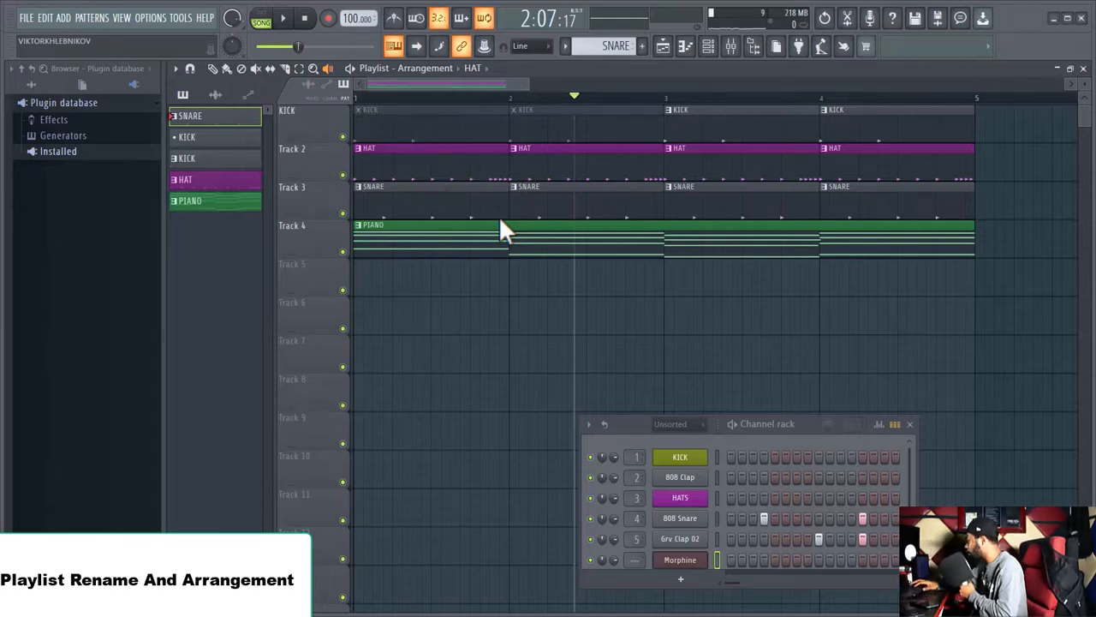
Step: Rename playlist Track 2 as HAT
{"action": "right_click", "coordinate": [326, 154]}
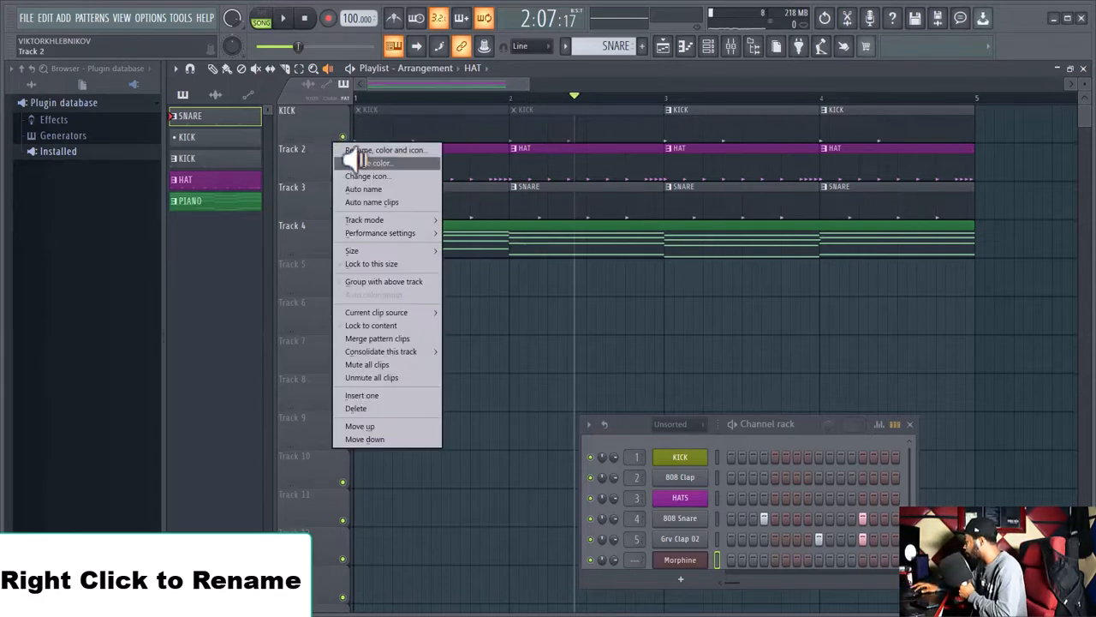
{"action": "left_click", "coordinate": [363, 151]}
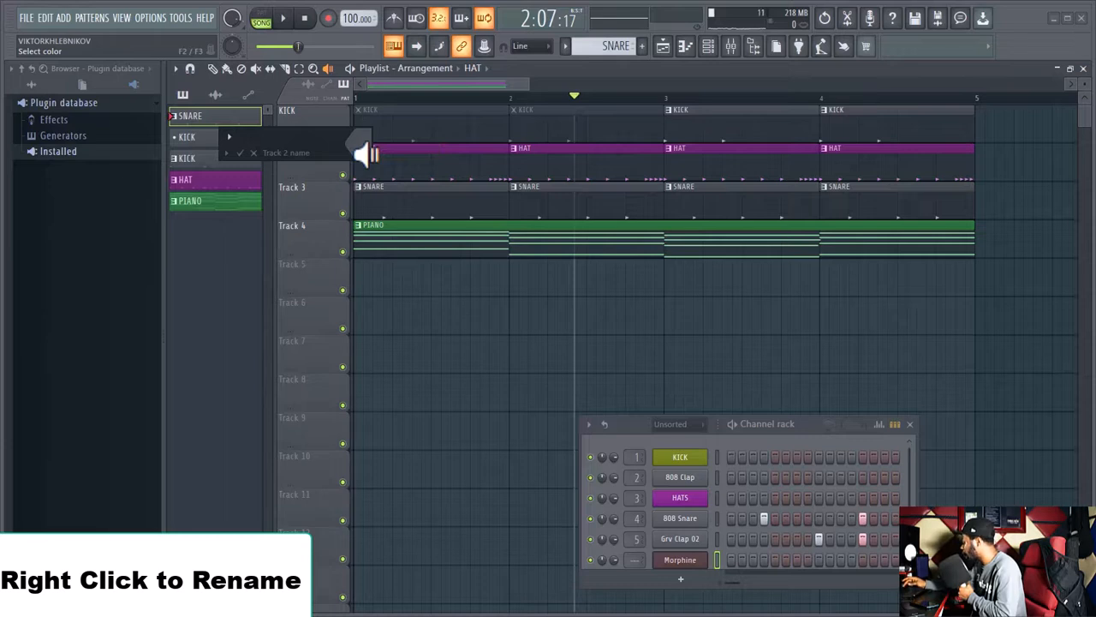
{"action": "type", "text": "HAT"}
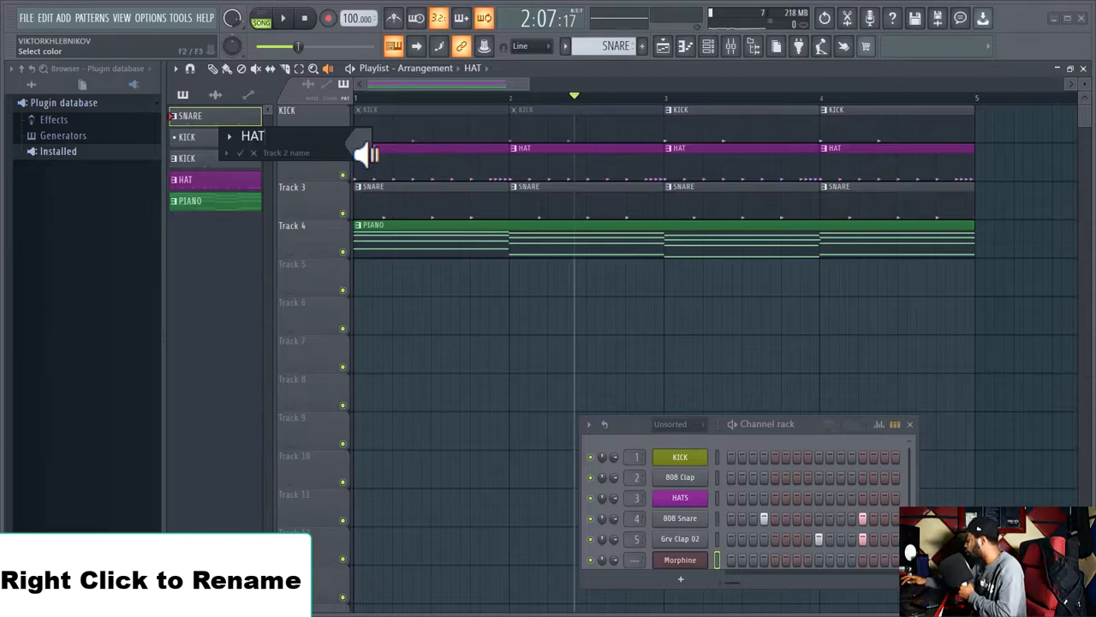
{"action": "key", "text": "Return"}
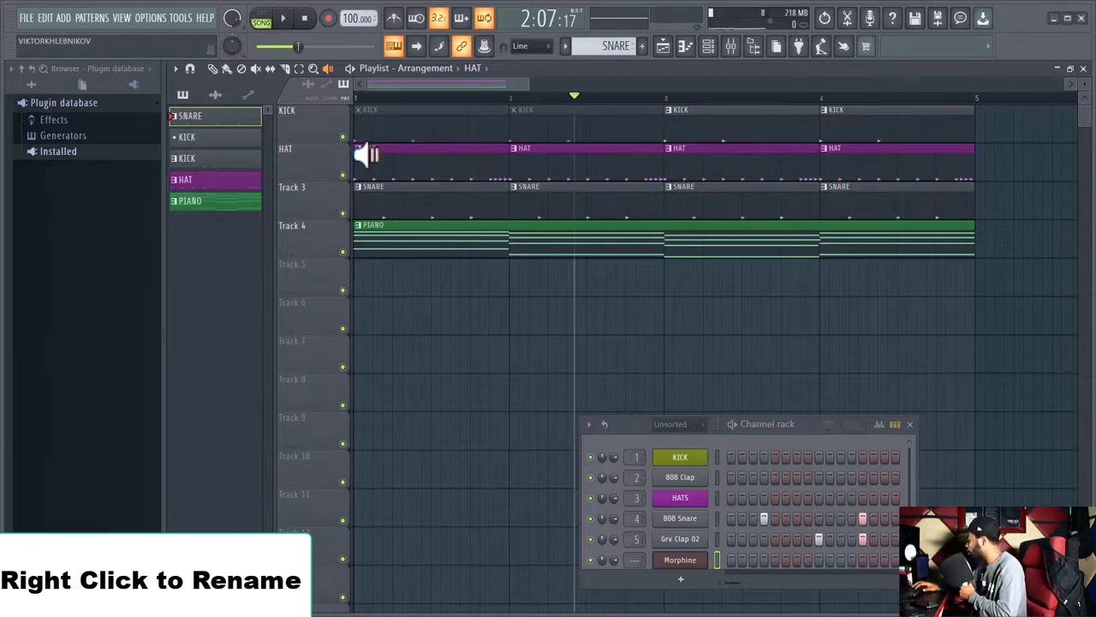
Step: Rename playlist Track 3 as SNARE and give the track a blue color
{"action": "right_click", "coordinate": [313, 181]}
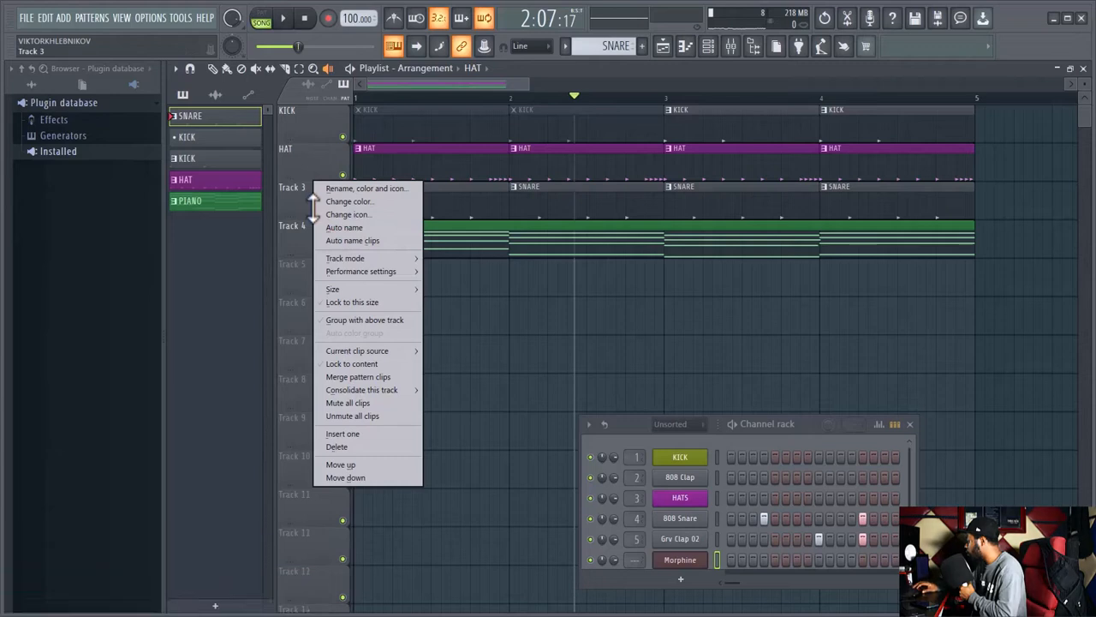
{"action": "left_click", "coordinate": [367, 188]}
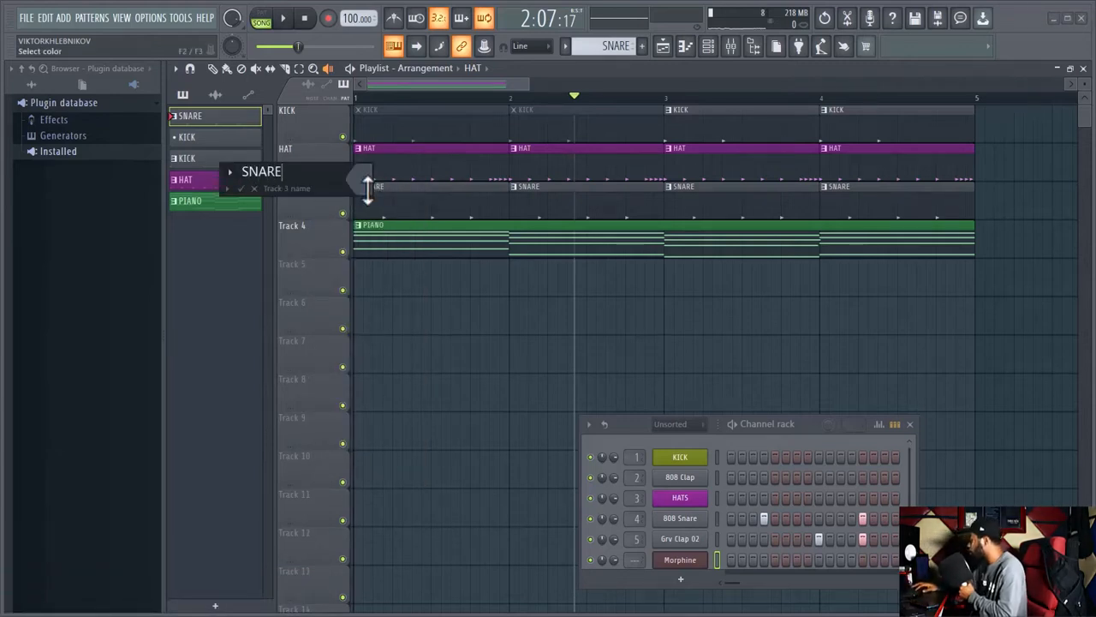
{"action": "left_click", "coordinate": [368, 186]}
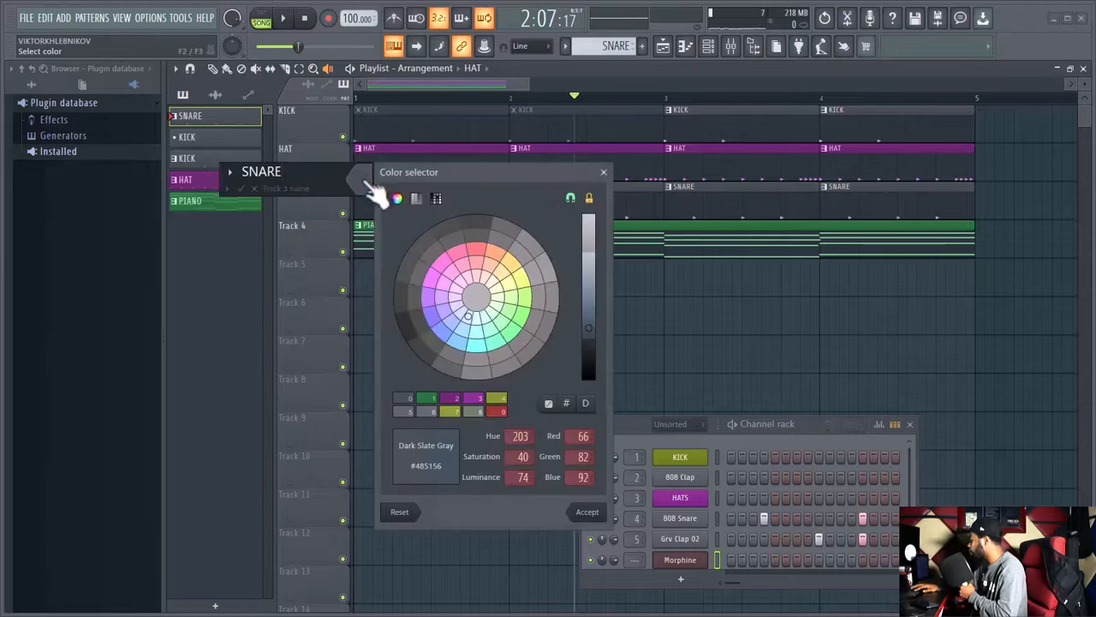
{"action": "left_click", "coordinate": [523, 316]}
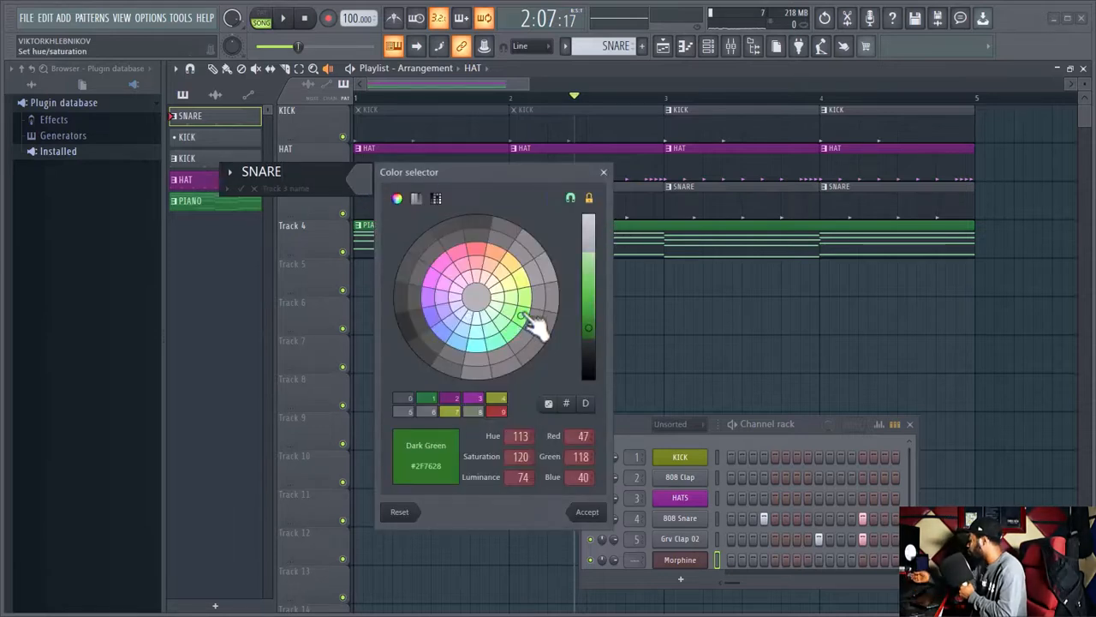
{"action": "left_click", "coordinate": [467, 330]}
{"action": "key", "text": "Return"}
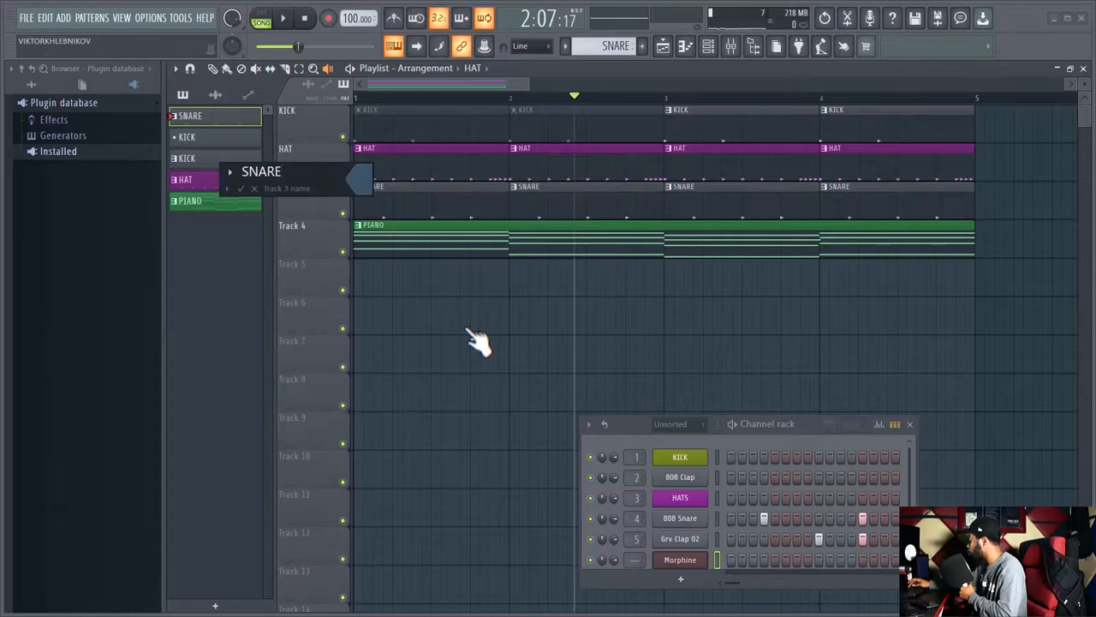
{"action": "key", "text": "Return"}
Step: Change the color of playlist Track 4, which holds the PIANO clip, to green
{"action": "right_click", "coordinate": [321, 226]}
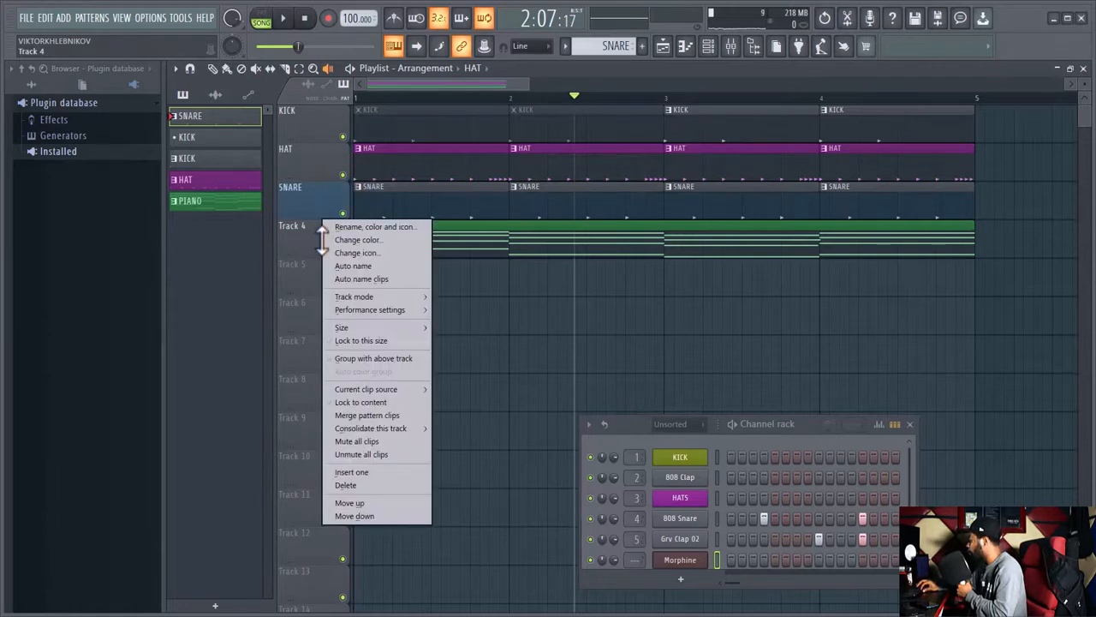
{"action": "left_click", "coordinate": [392, 227]}
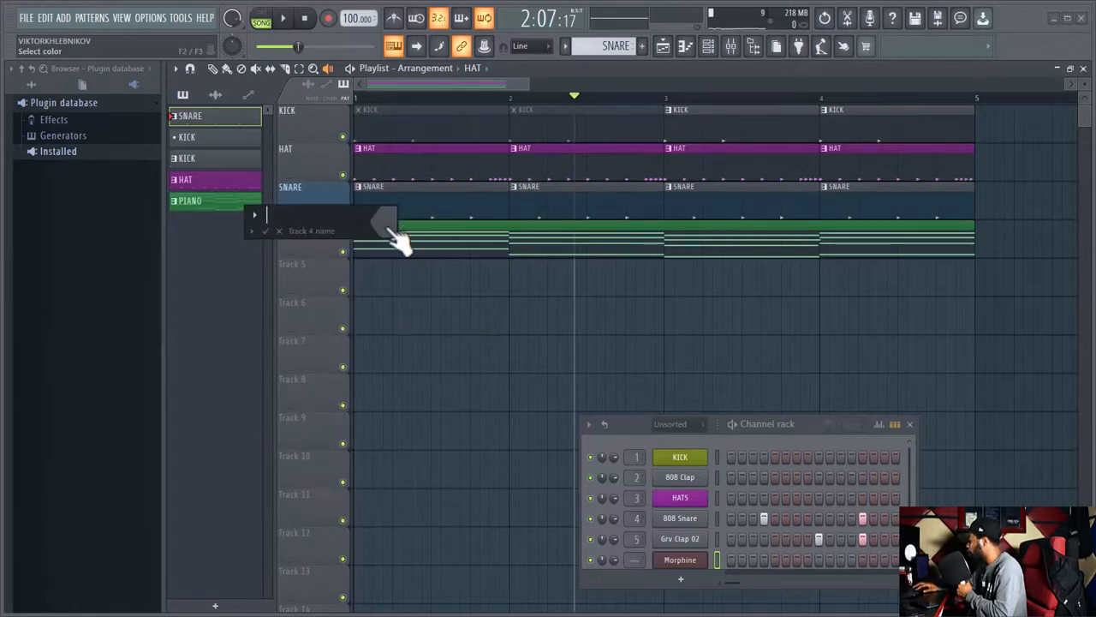
{"action": "left_click", "coordinate": [387, 227]}
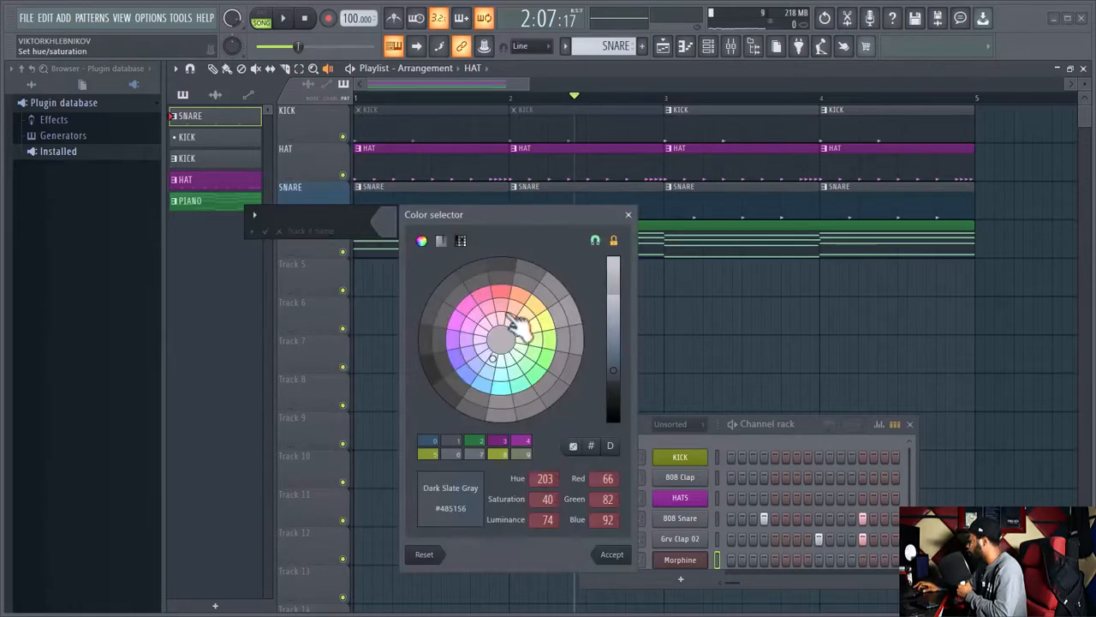
{"action": "left_click", "coordinate": [561, 368]}
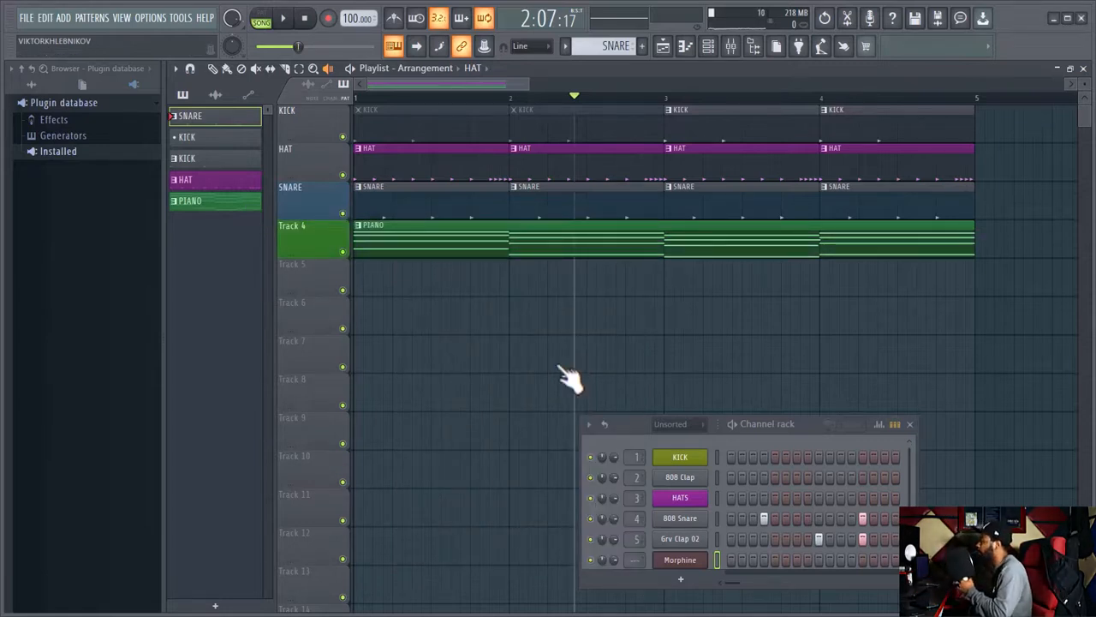
Step: Place a trial KICK clip and a trial HAT clip on the SNARE track after bar 5, and delete them
{"action": "scroll", "coordinate": [569, 377], "scroll_direction": "down", "scroll_amount": 5}
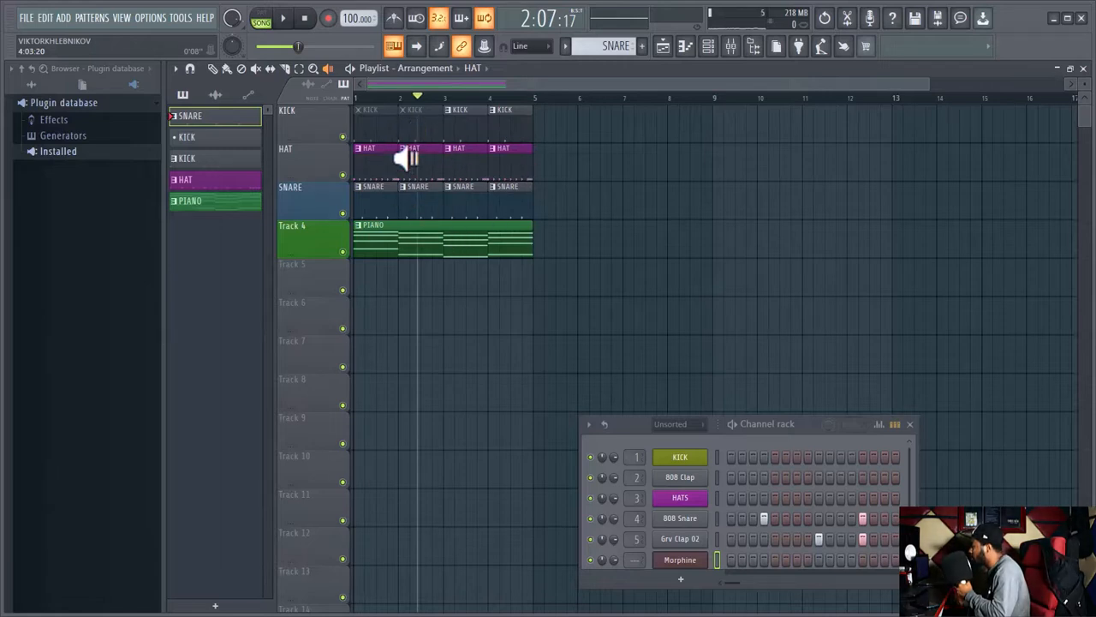
{"action": "left_click_drag", "start_coordinate": [929, 84], "coordinate": [721, 84]}
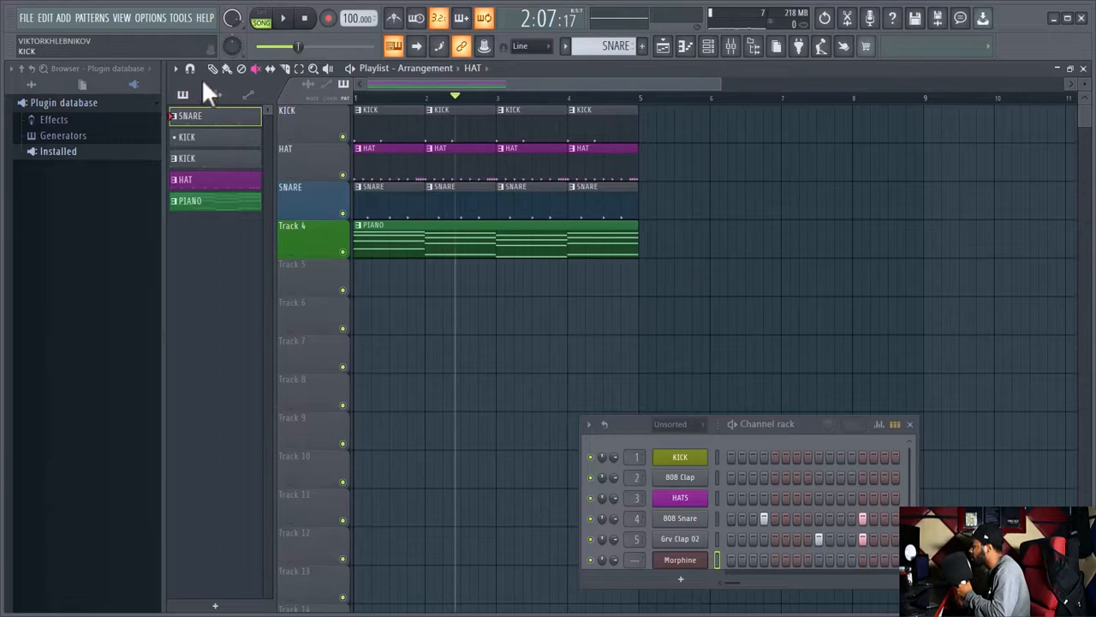
{"action": "left_click", "coordinate": [217, 139]}
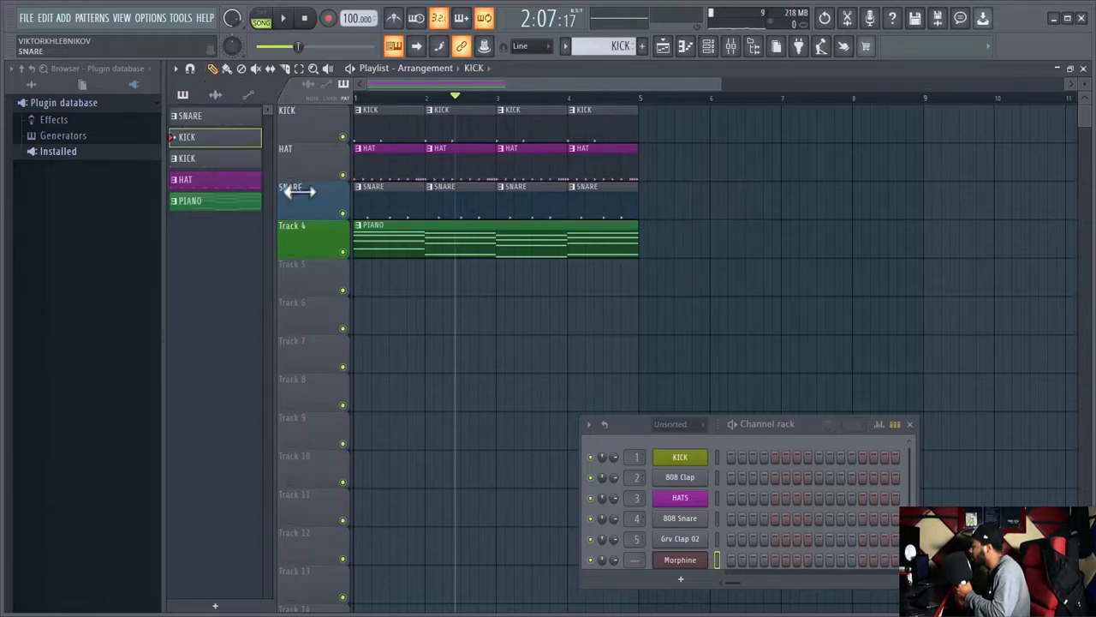
{"action": "left_click", "coordinate": [244, 159]}
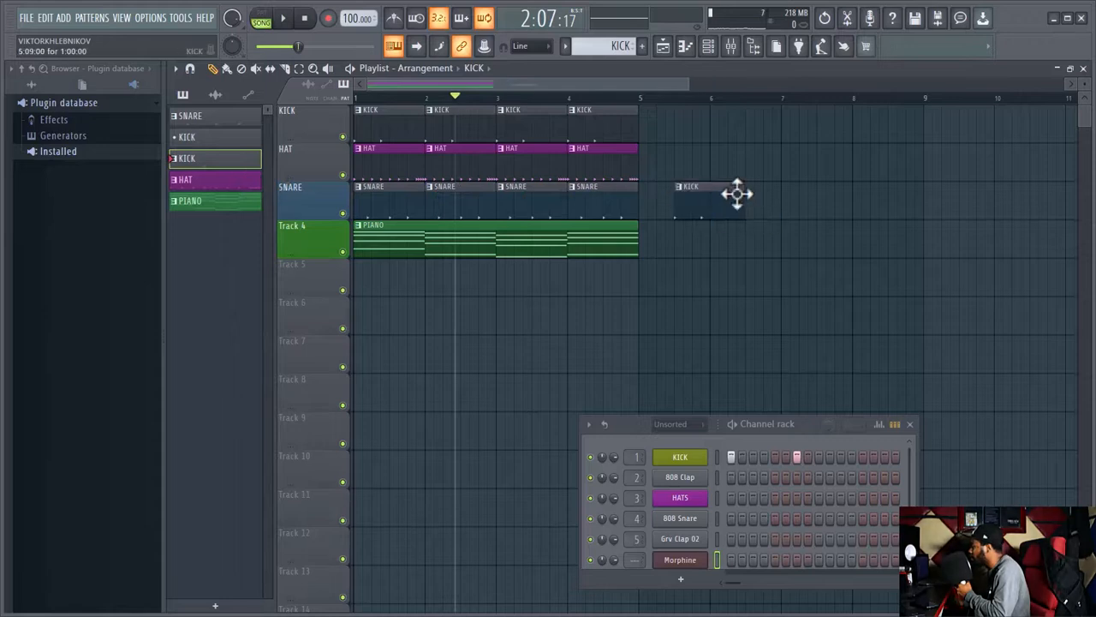
{"action": "left_click", "coordinate": [244, 182]}
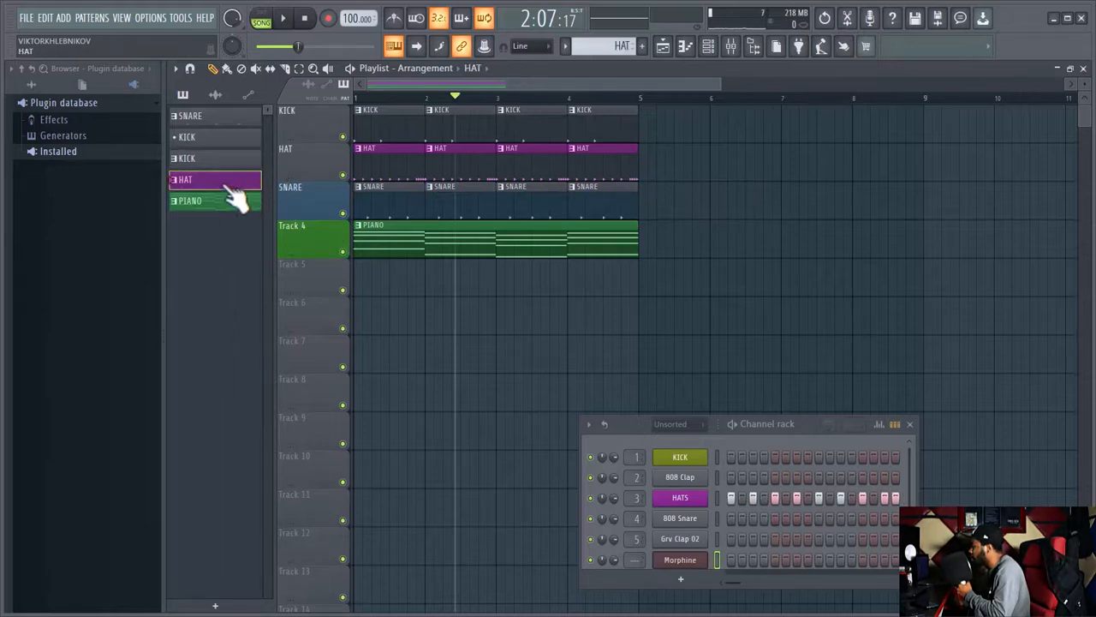
{"action": "left_click", "coordinate": [690, 215]}
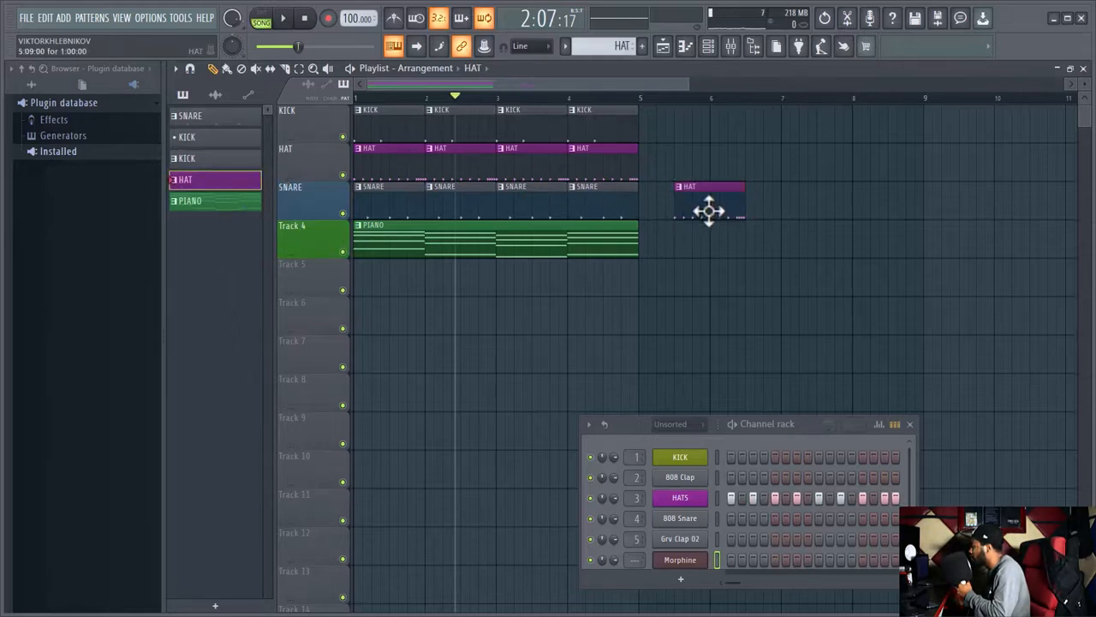
{"action": "right_click", "coordinate": [709, 211]}
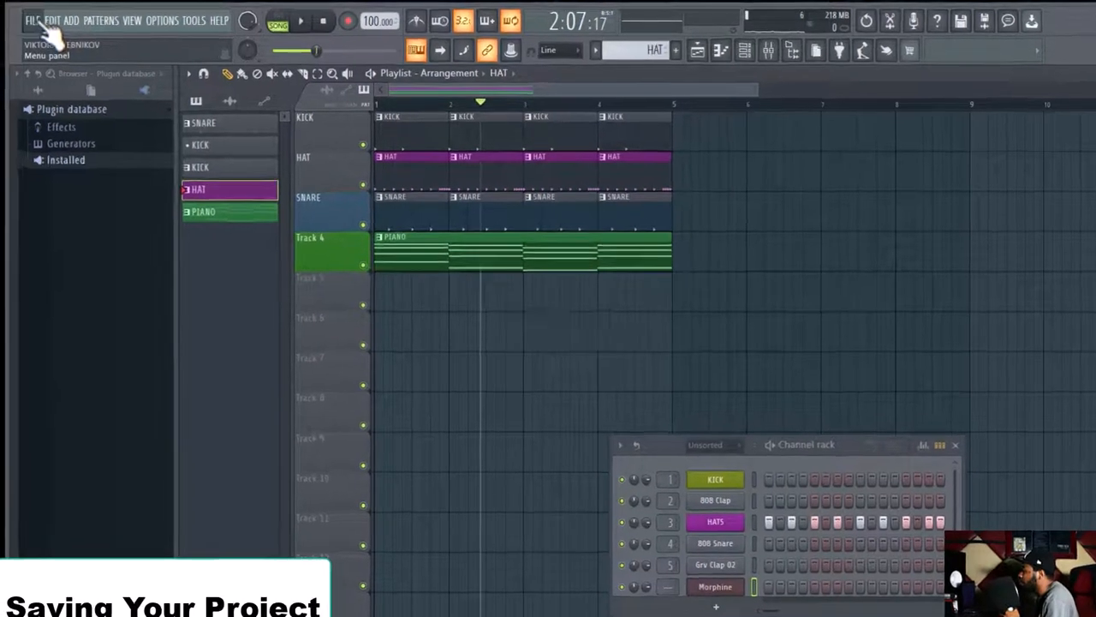
Step: Save the project as an FL Studio song file named FL STUDIO COMPLETE BEGINNER BASIC COURSE in the DAW OVERVIEW folder
{"action": "left_click", "coordinate": [33, 18]}
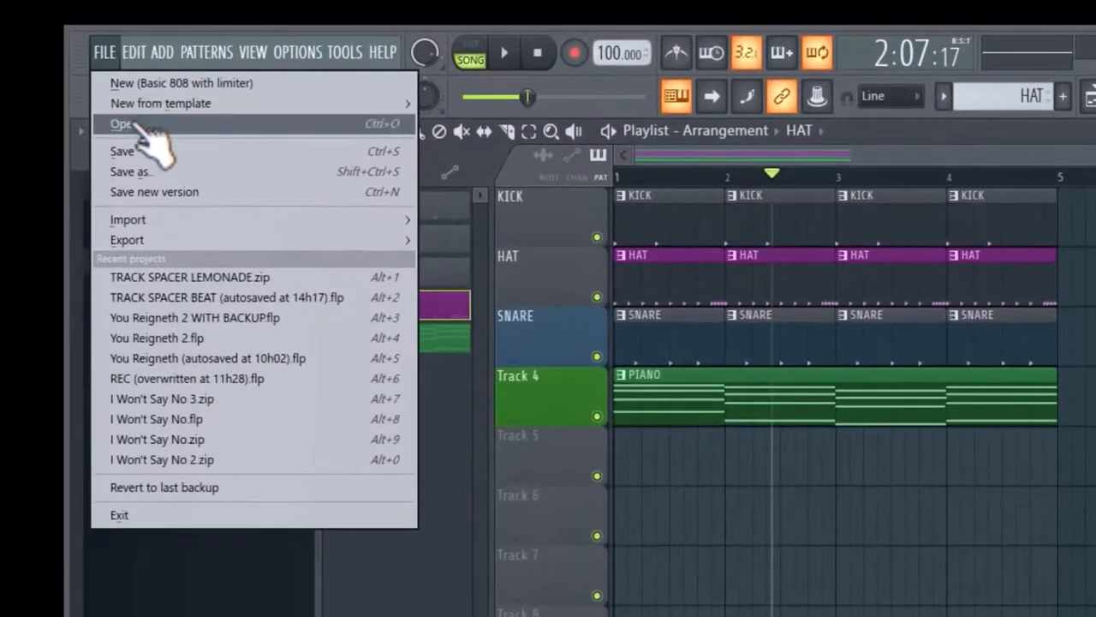
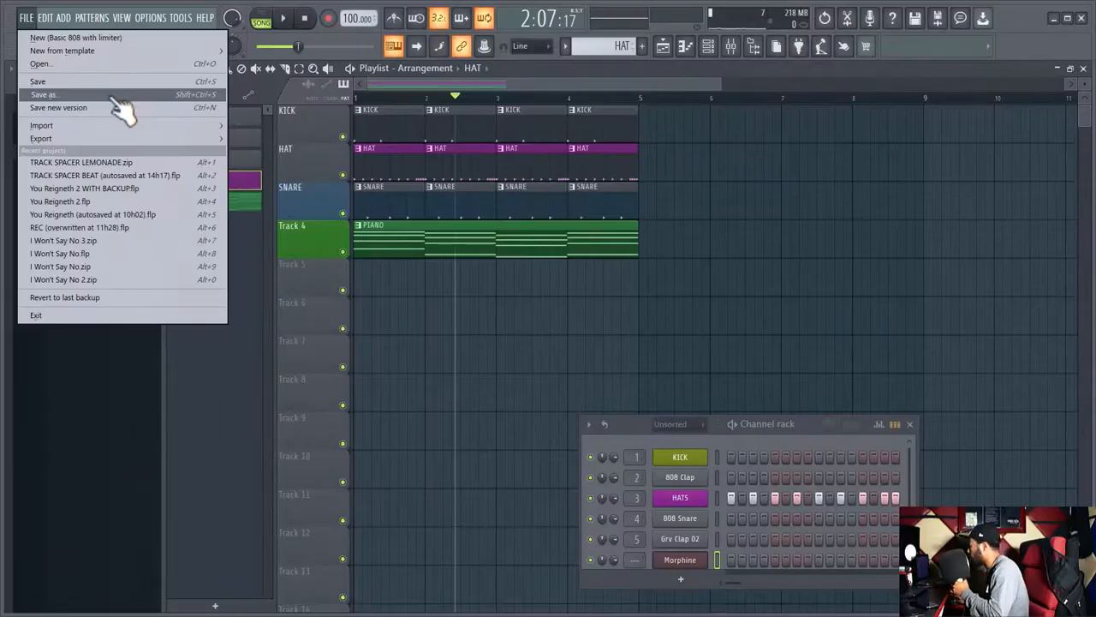
{"action": "left_click", "coordinate": [243, 175]}
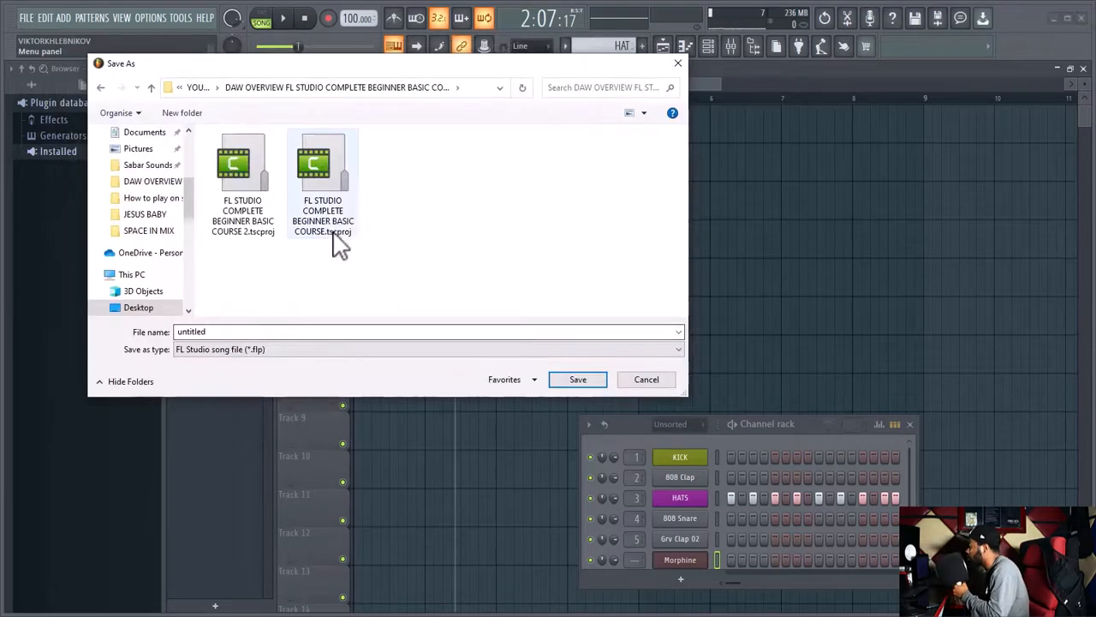
{"action": "left_click", "coordinate": [324, 242]}
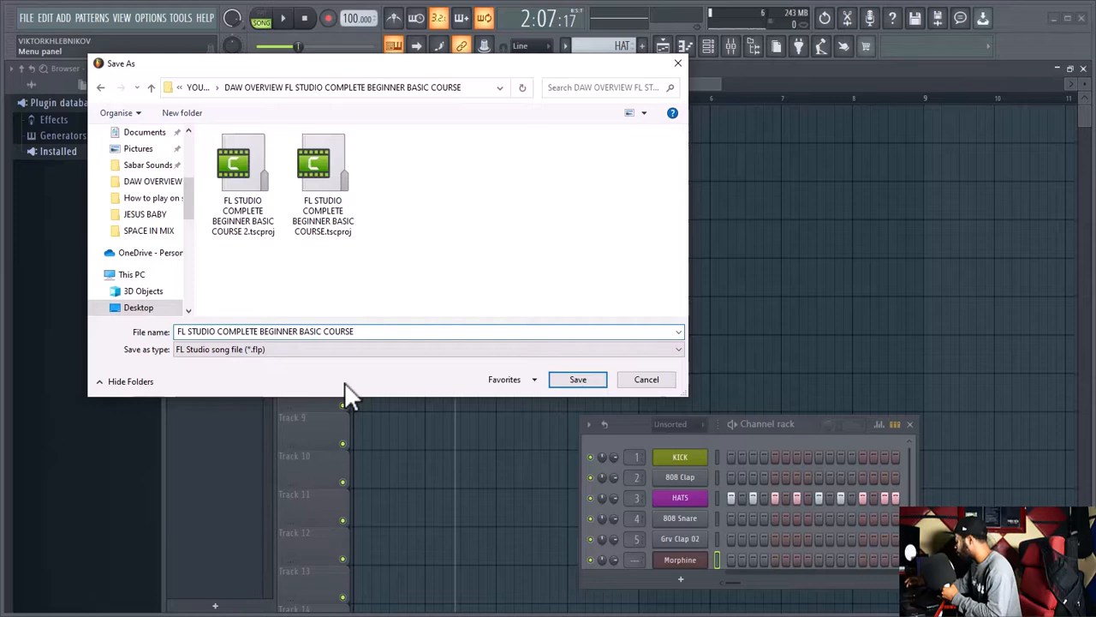
{"action": "key", "text": "Return"}
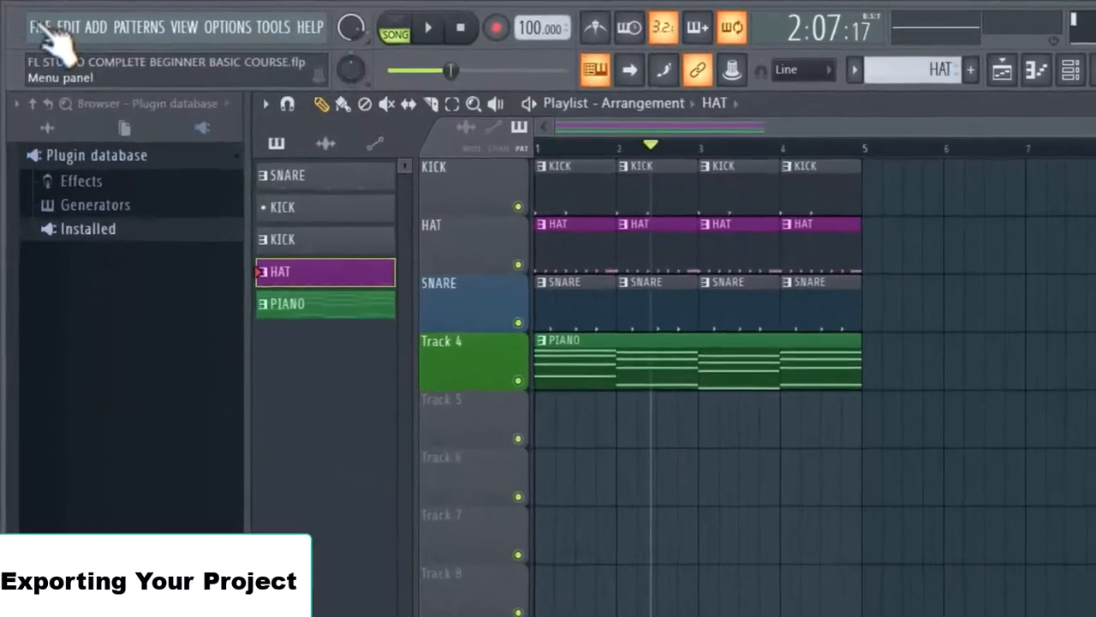
Step: Set up an export of the song to a wave file named FL STUDIO COMPLETE BEGINNER BASIC COURSE
{"action": "left_click", "coordinate": [27, 18]}
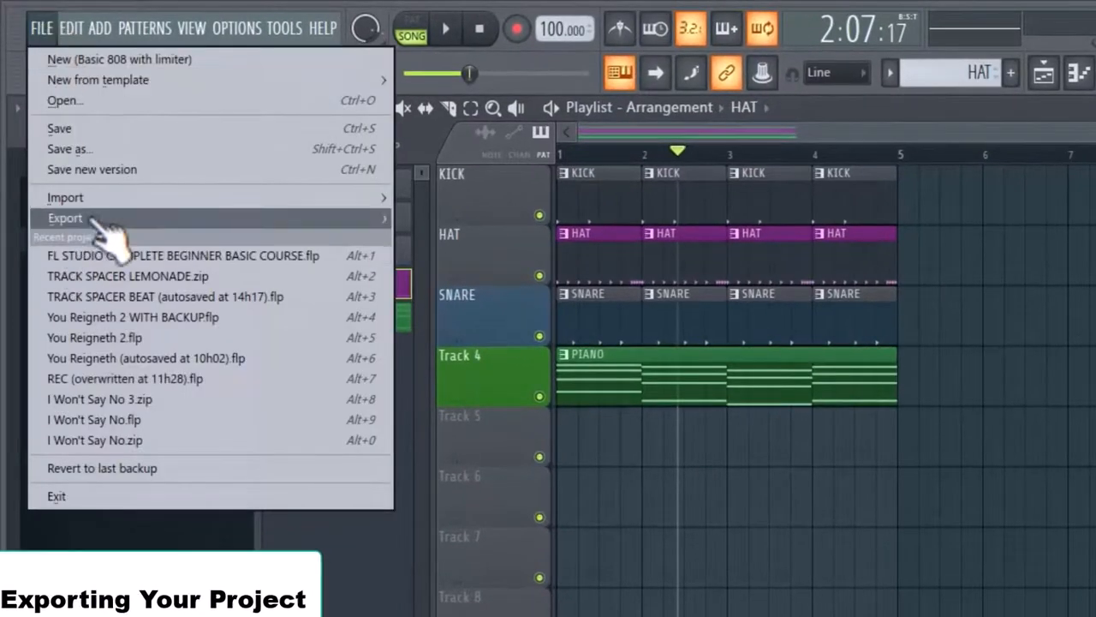
{"action": "mouse_move", "coordinate": [180, 218]}
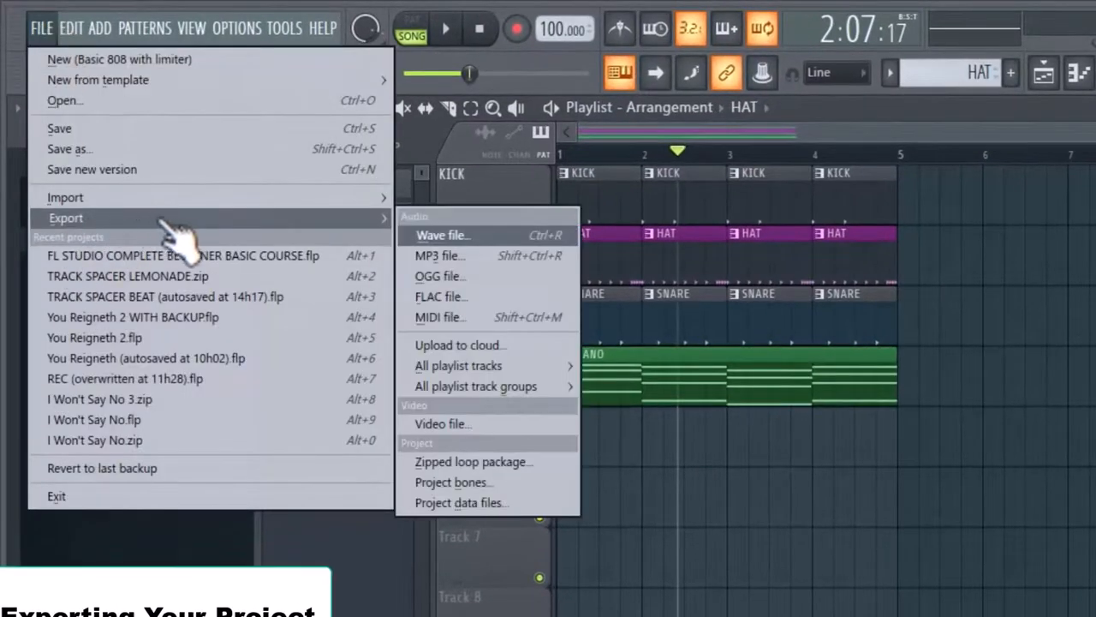
{"action": "left_click", "coordinate": [501, 237]}
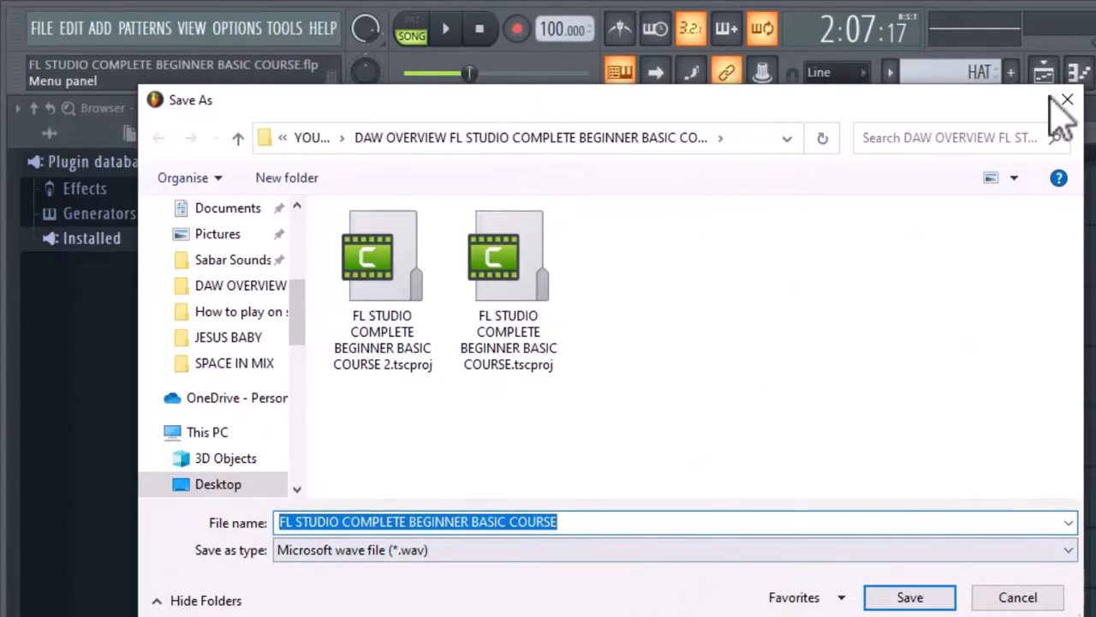
{"action": "left_click", "coordinate": [941, 593]}
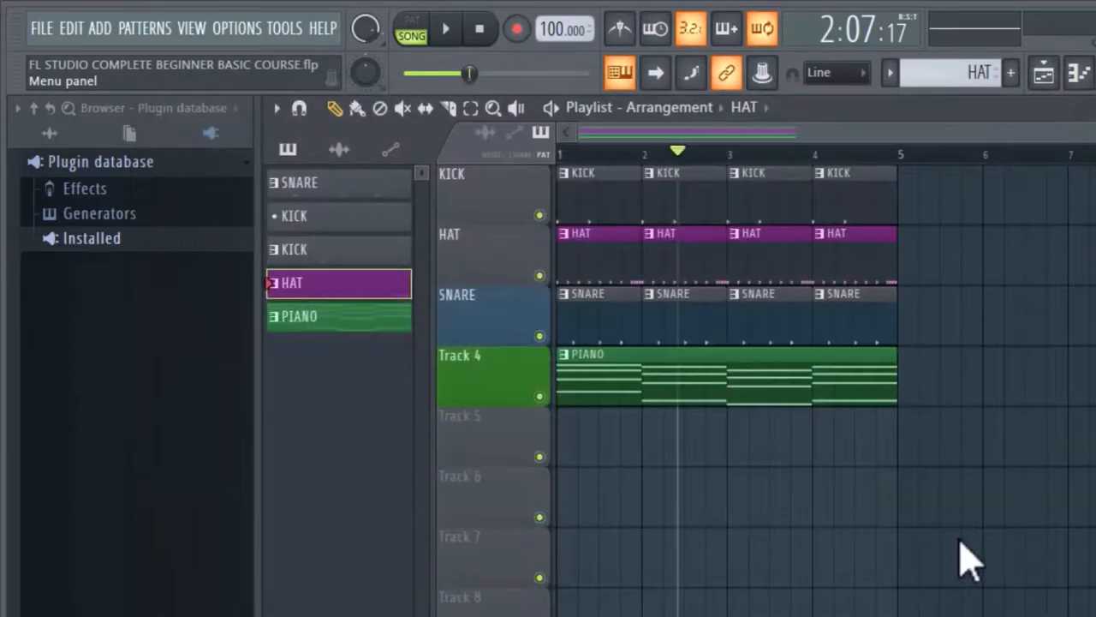
Step: Collapse the Quality and Miscellaneous render options, review the WAV output settings, and close the render dialog without rendering
{"action": "left_click_drag", "start_coordinate": [842, 153], "coordinate": [585, 131]}
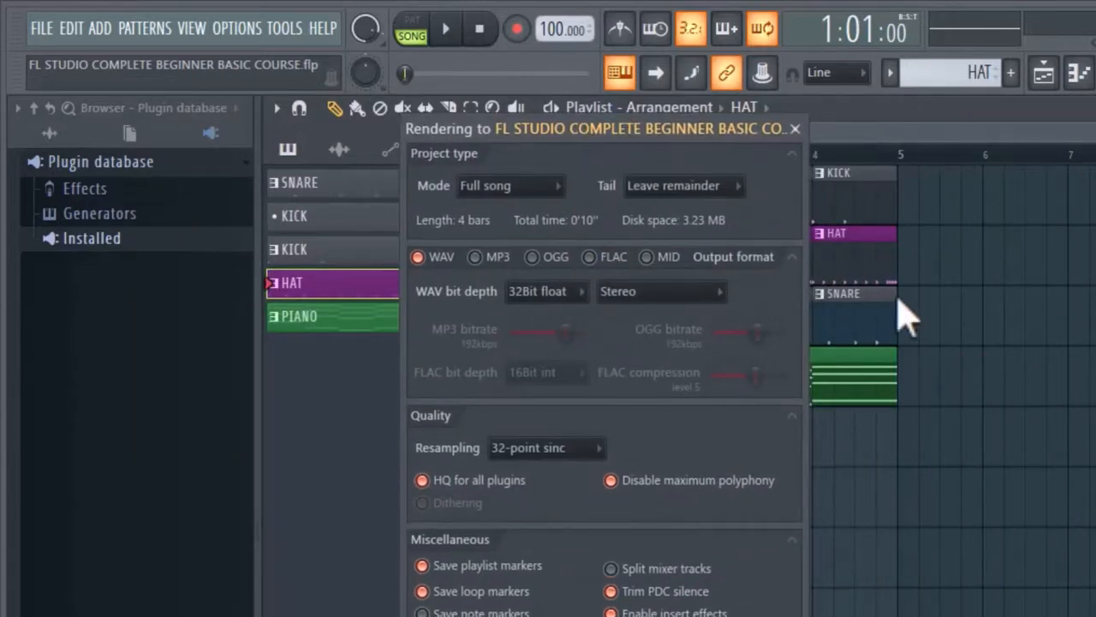
{"action": "left_click", "coordinate": [791, 415]}
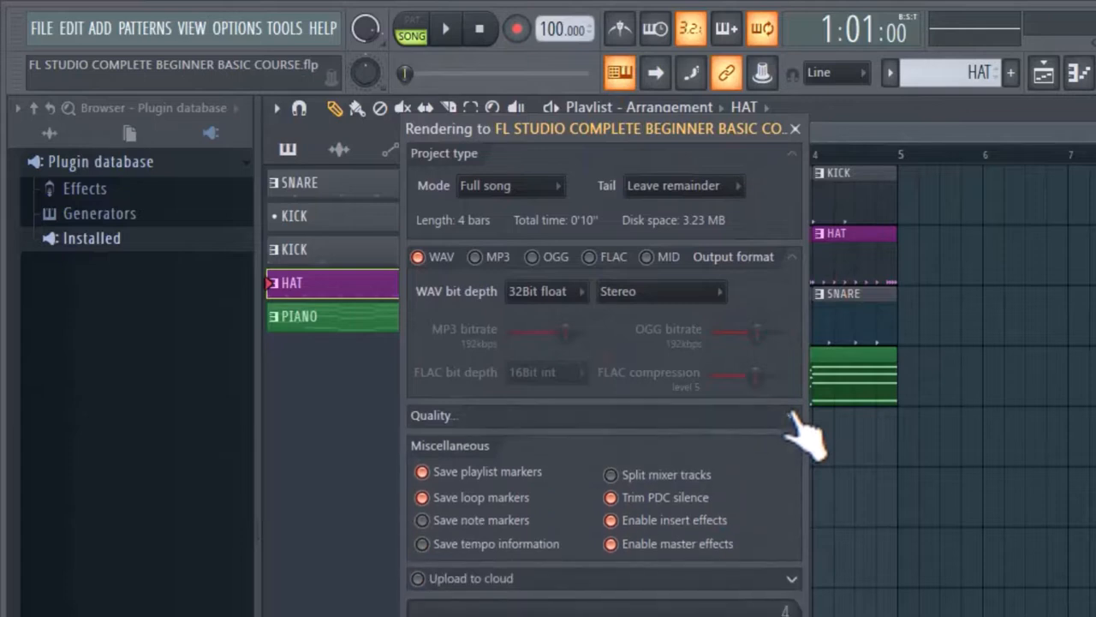
{"action": "left_click", "coordinate": [791, 443]}
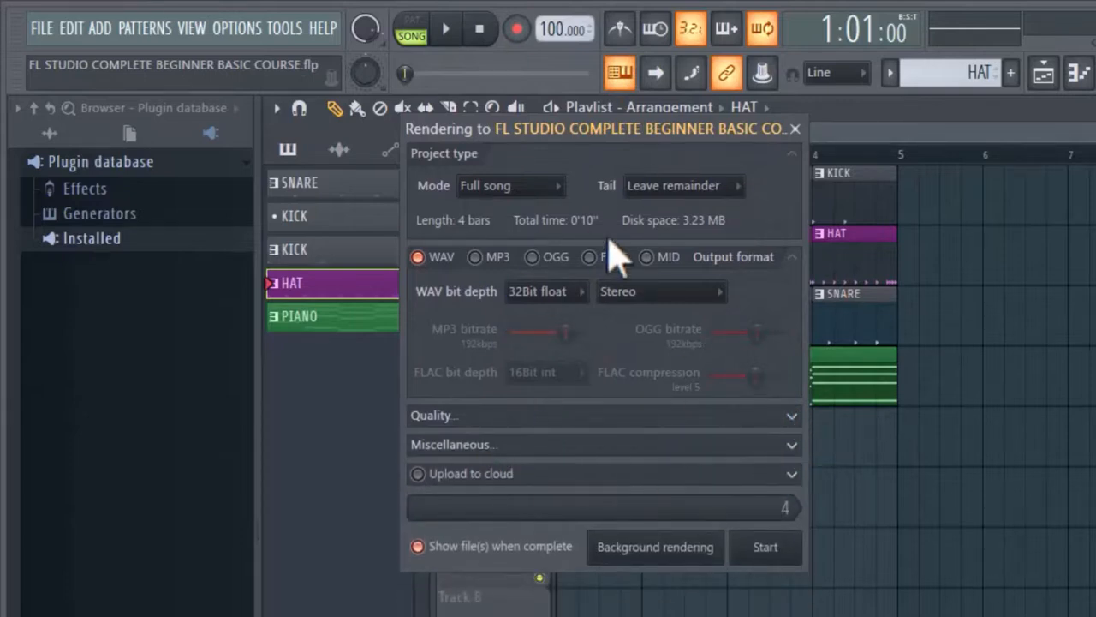
{"action": "left_click", "coordinate": [796, 129]}
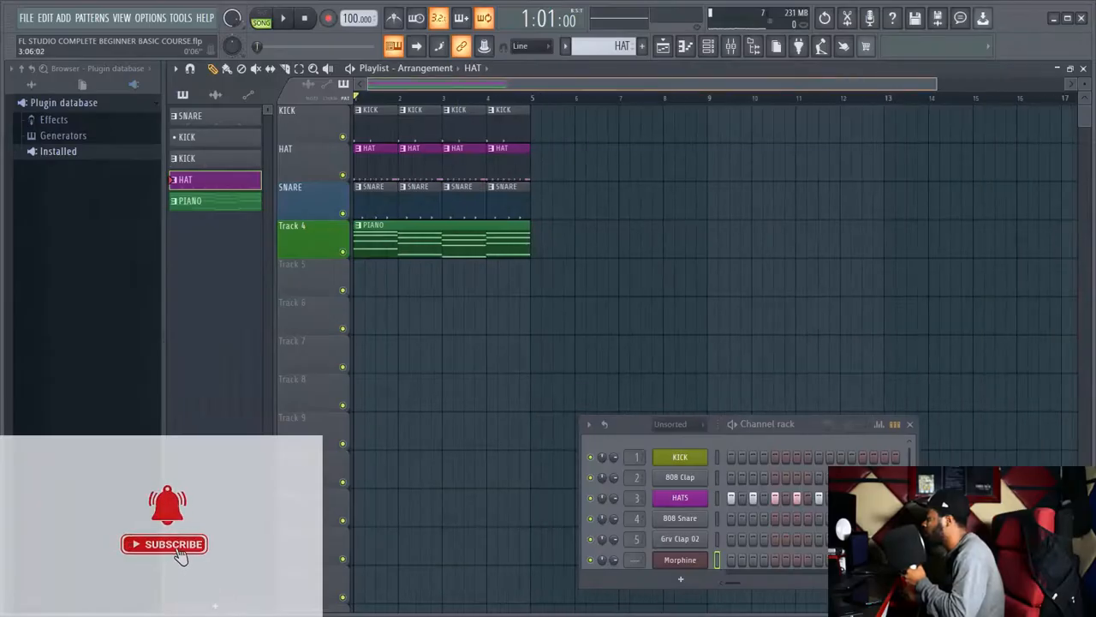